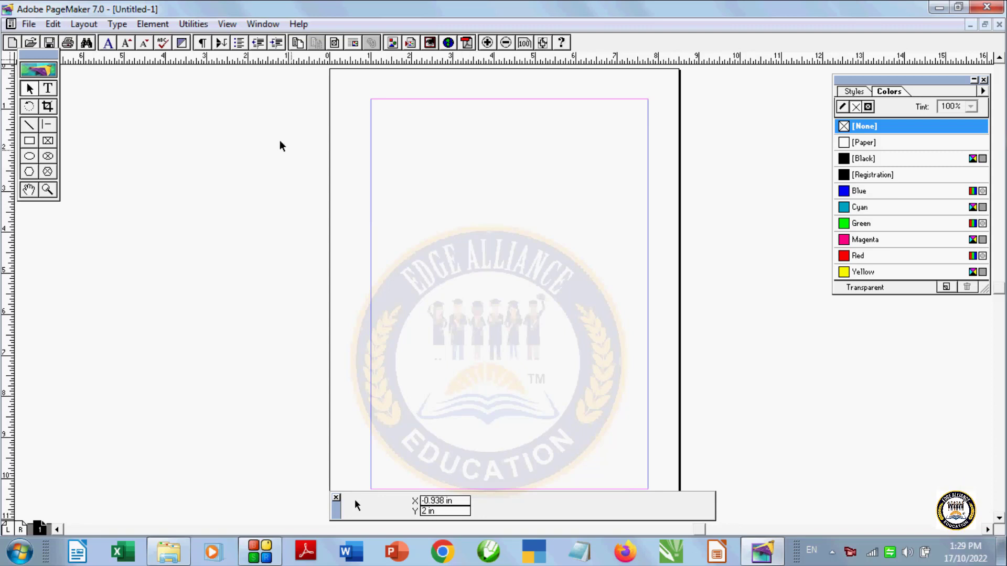
# Step: Browse the Layout and Type menus and look through the available fonts
pyautogui.click(87, 25)
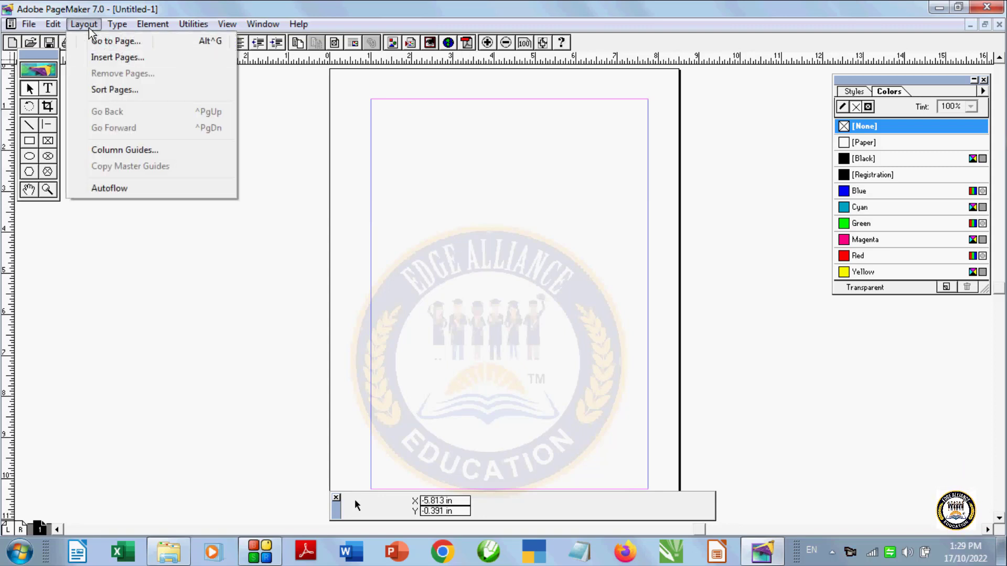
pyautogui.click(149, 257)
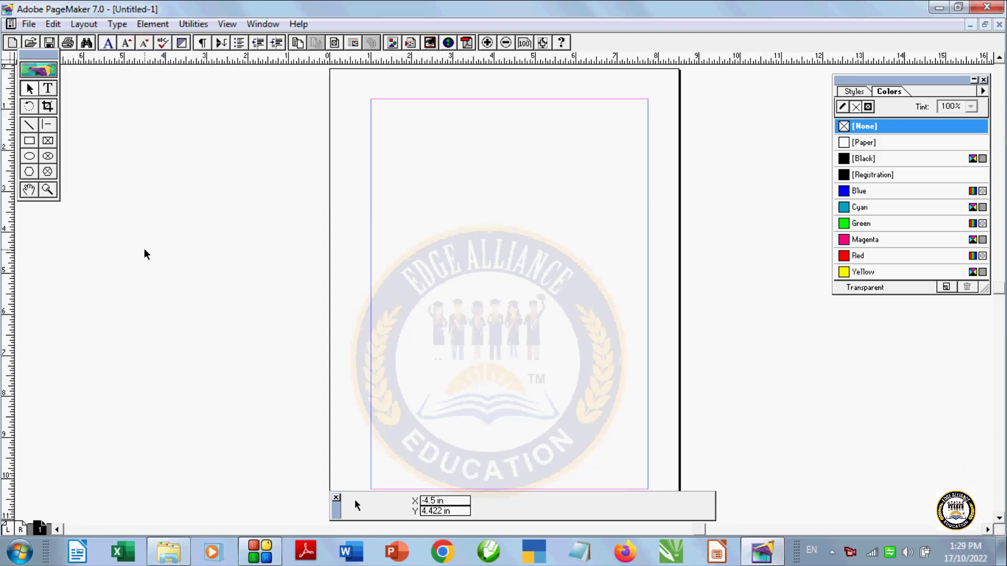
pyautogui.click(118, 25)
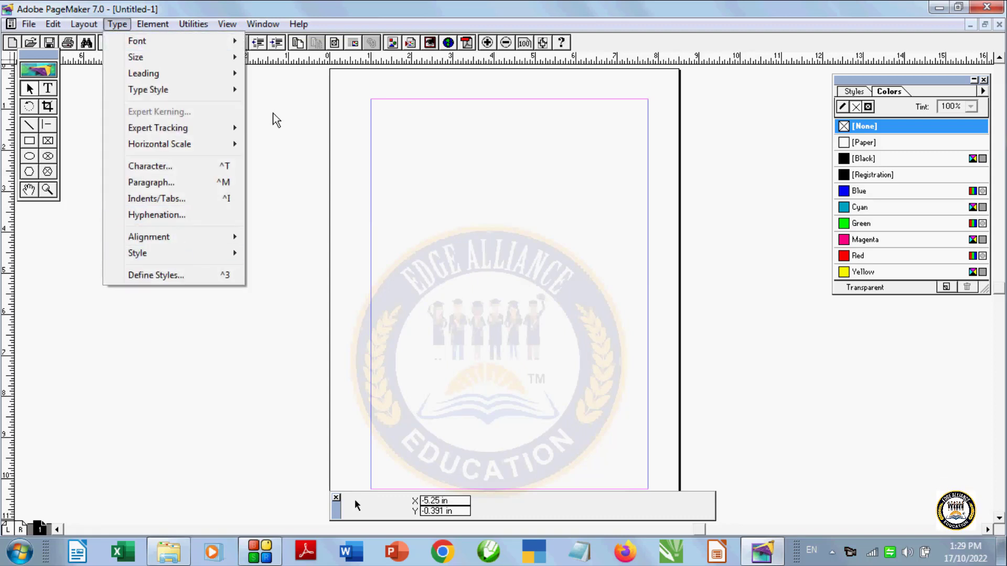
pyautogui.click(189, 336)
pyautogui.click(118, 24)
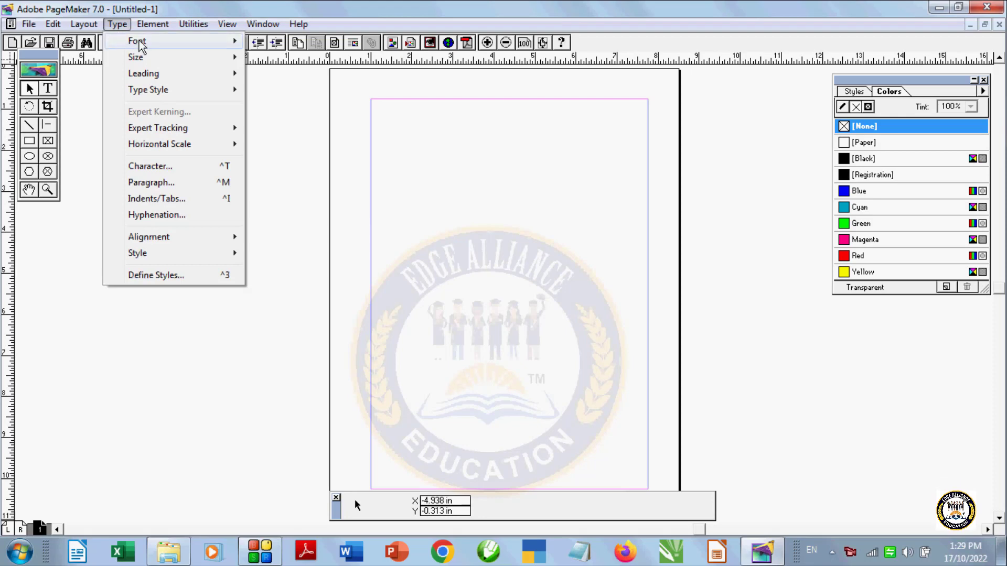
pyautogui.moveTo(137, 41)
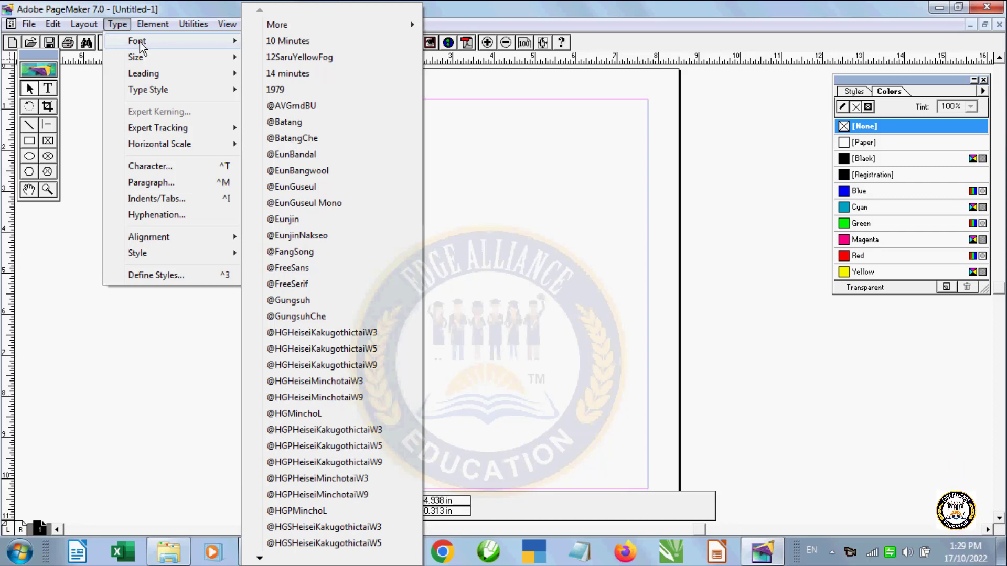
# Step: Select the Text tool and check the font list, keeping Times New Roman 12
pyautogui.click(47, 89)
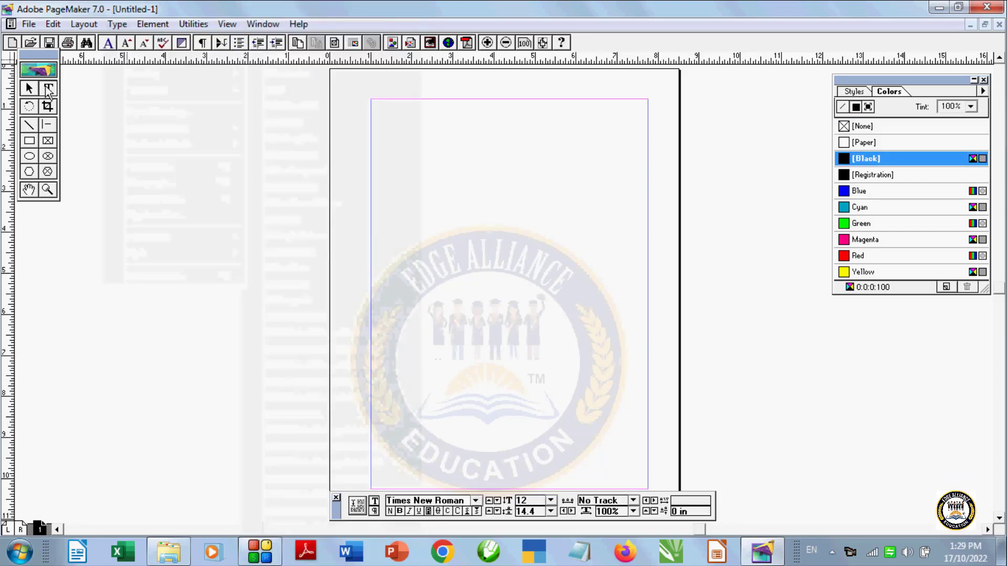
pyautogui.click(475, 500)
pyautogui.moveTo(470, 475); pyautogui.dragTo(470, 456)
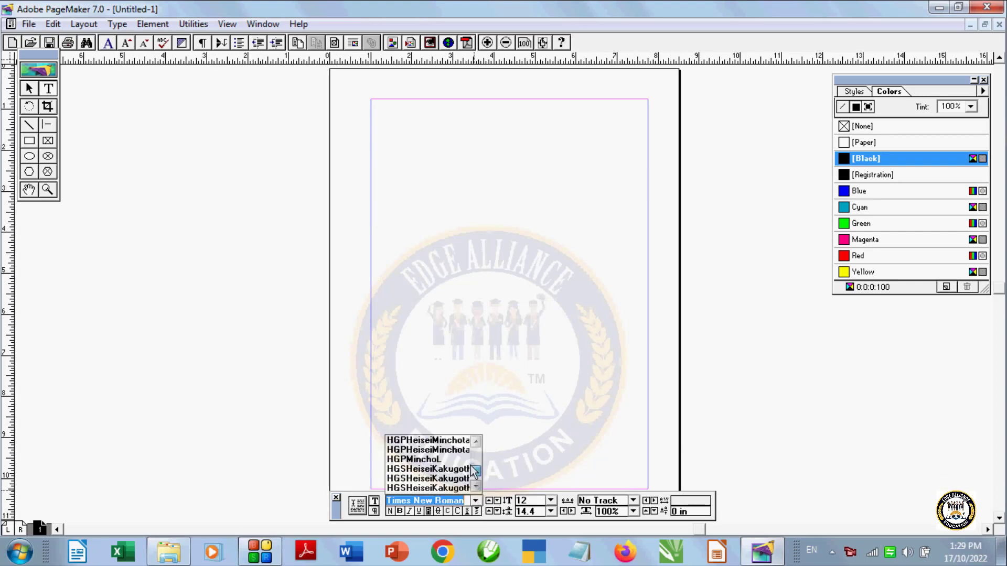
pyautogui.click(306, 95)
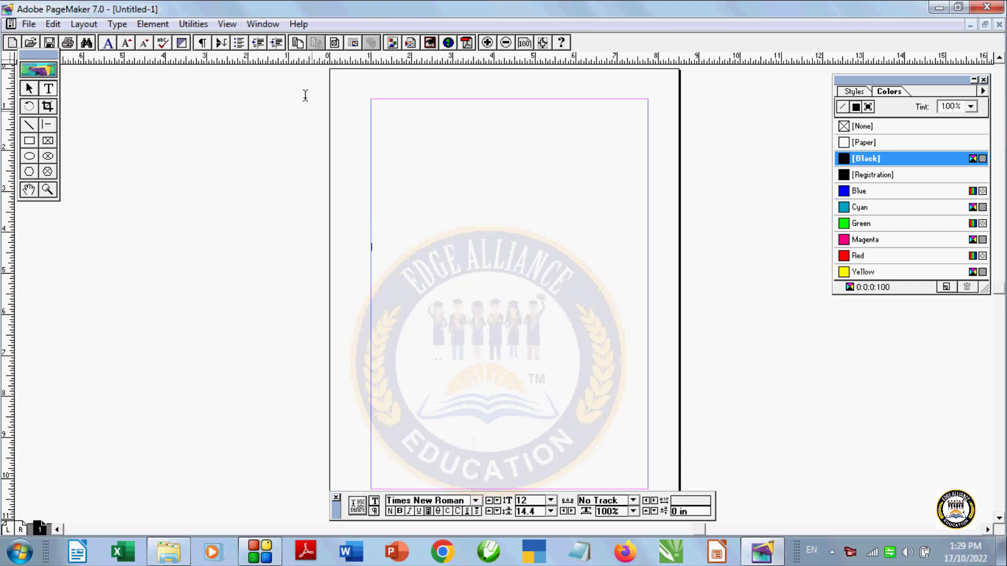
pyautogui.click(118, 24)
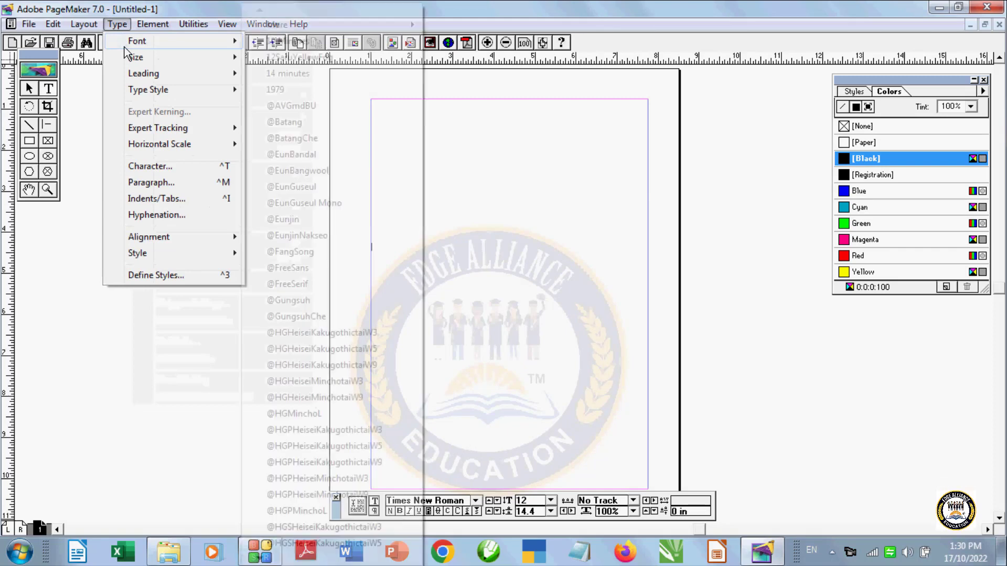
# Step: Type 'this is book' at the page top and paste copies to fill nine lines, then select them
pyautogui.click(577, 155)
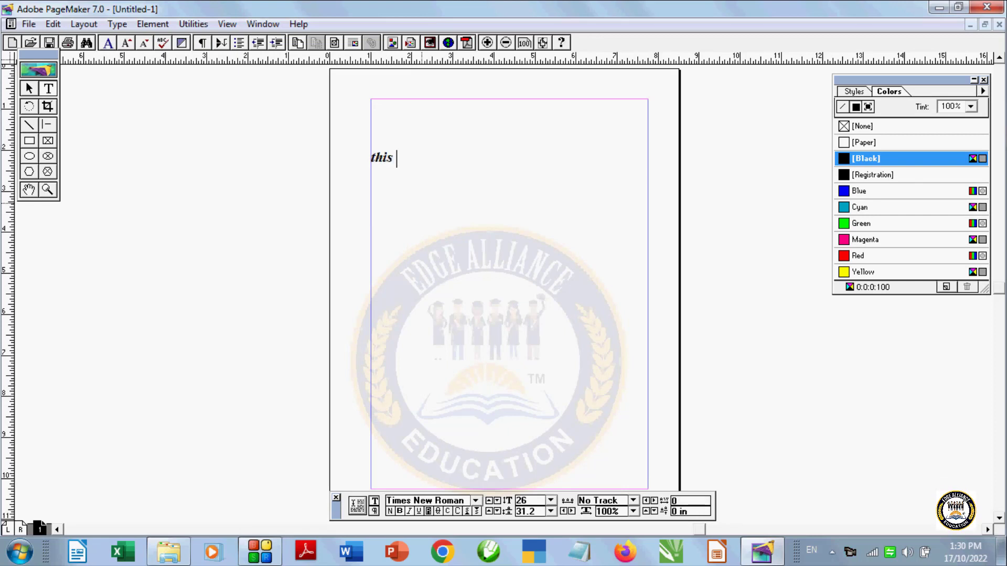
pyautogui.write('is book')
pyautogui.hotkey('ctrl', 'a')
pyautogui.hotkey('ctrl', 'v')
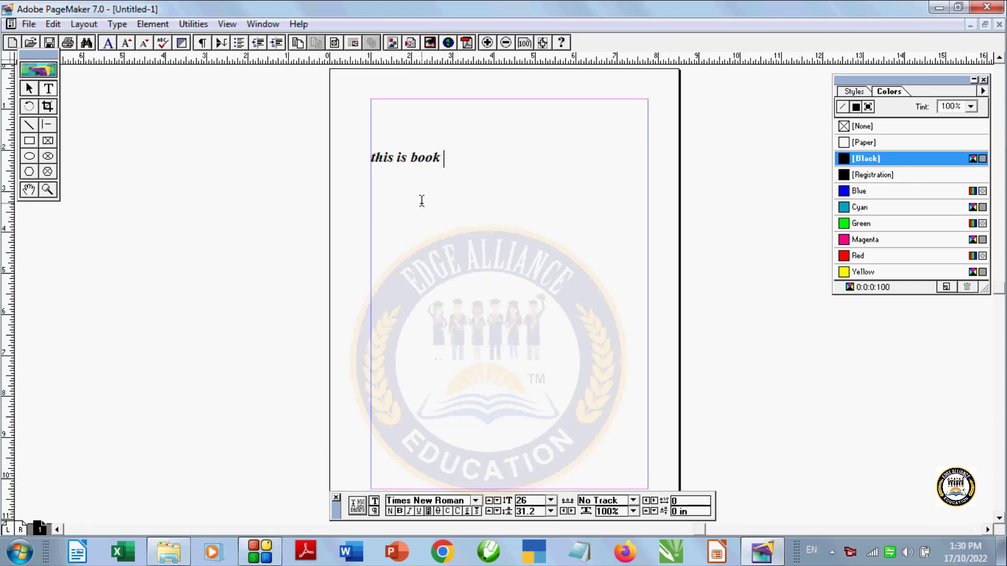
pyautogui.hotkey('ctrl', 'v')
pyautogui.hotkey('ctrl', 'v')
pyautogui.hotkey('ctrl', 'v')
pyautogui.hotkey('ctrl', 'v')
pyautogui.hotkey('ctrl', 'v')
pyautogui.hotkey('ctrl', 'v')
pyautogui.moveTo(442, 304); pyautogui.dragTo(329, 160)
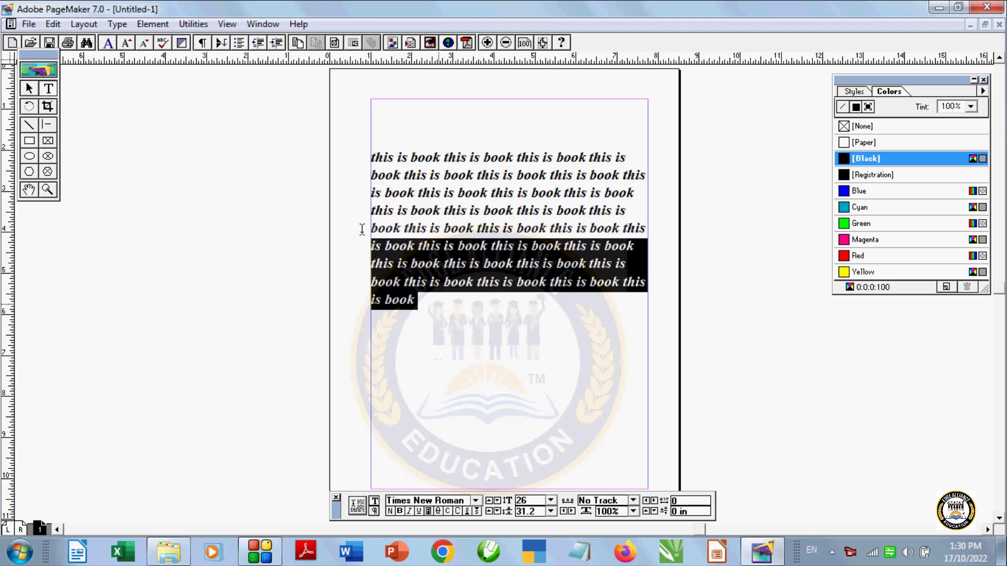
pyautogui.click(117, 24)
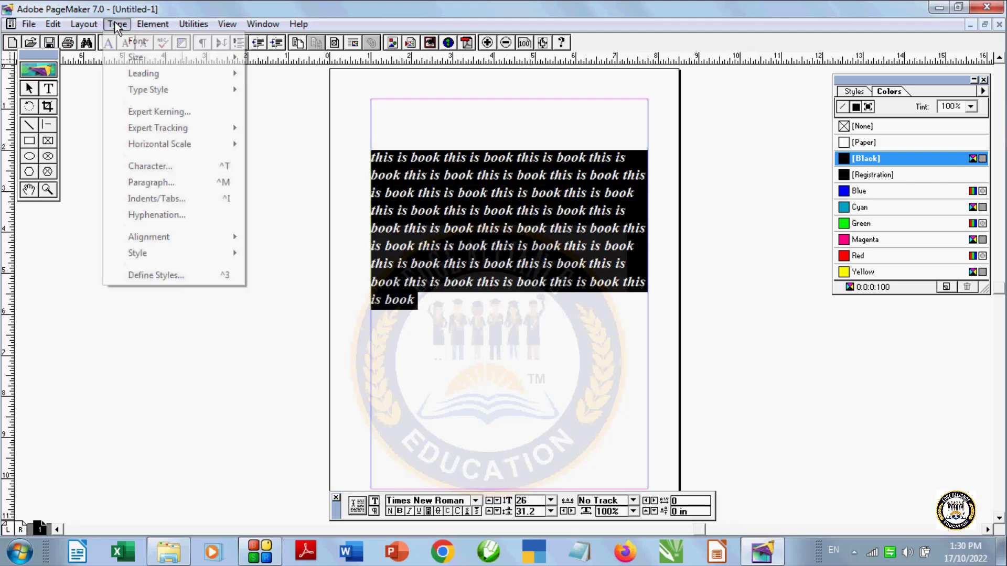
pyautogui.moveTo(137, 41)
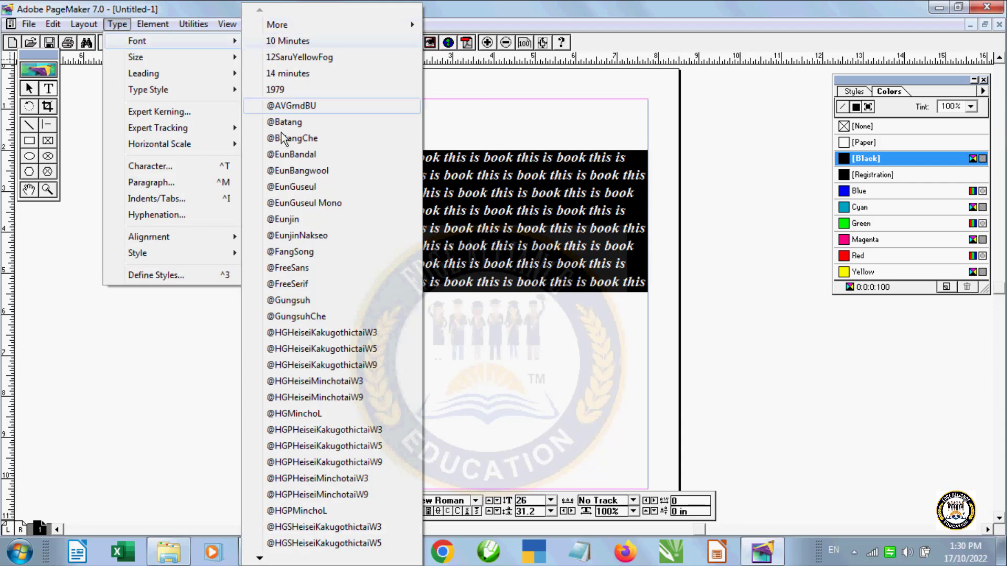
pyautogui.click(304, 203)
pyautogui.click(126, 25)
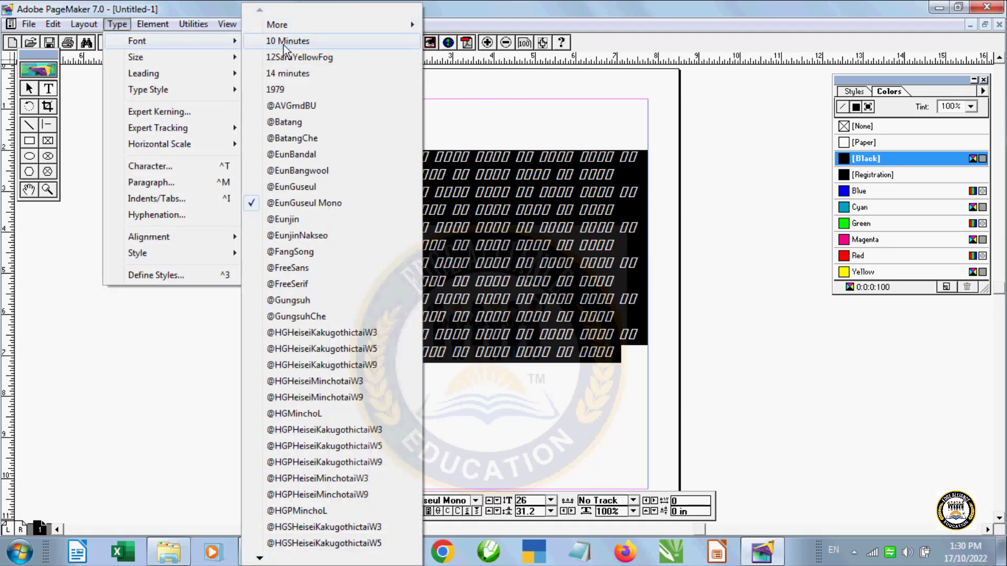
pyautogui.click(282, 41)
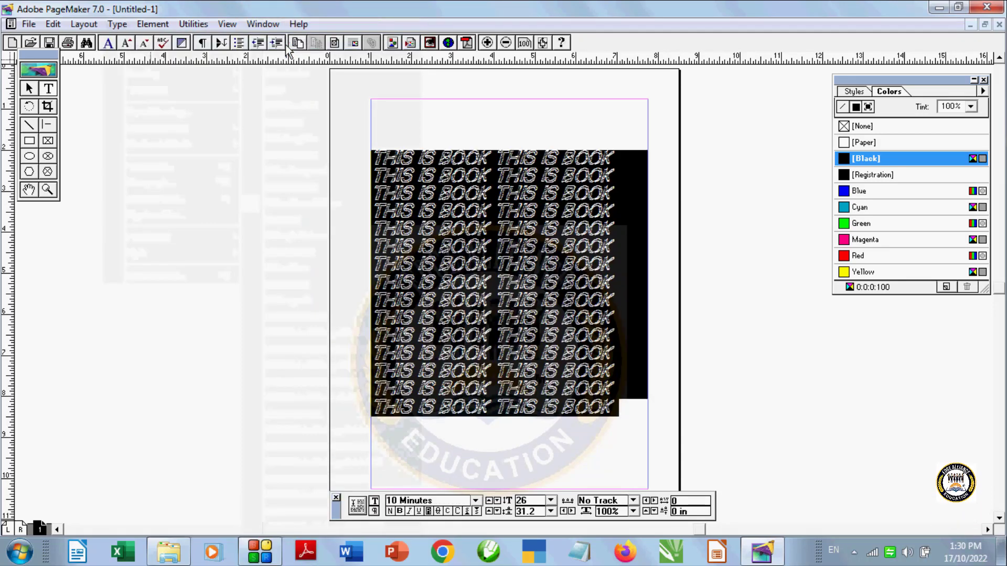
pyautogui.click(118, 25)
pyautogui.moveTo(137, 41)
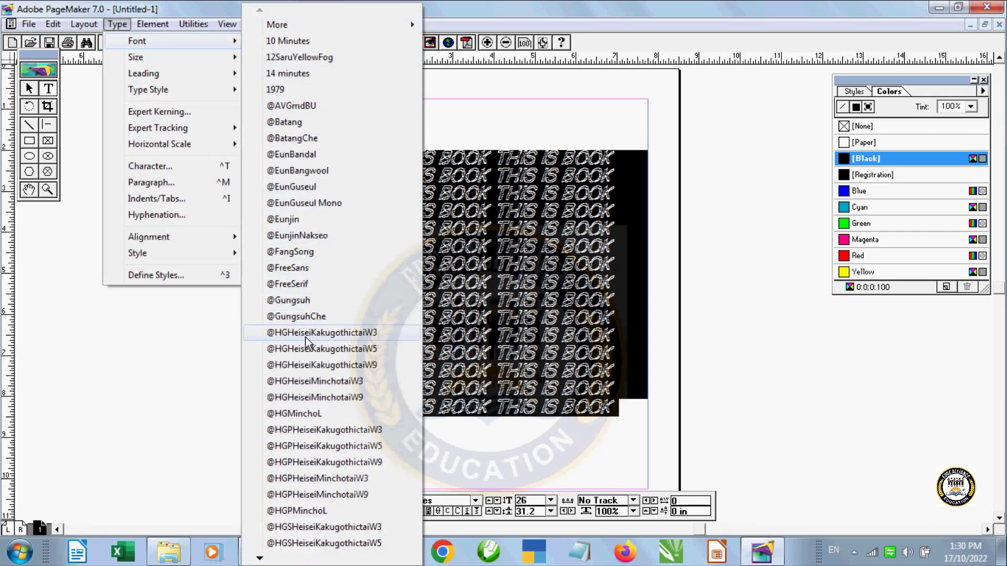
pyautogui.click(321, 303)
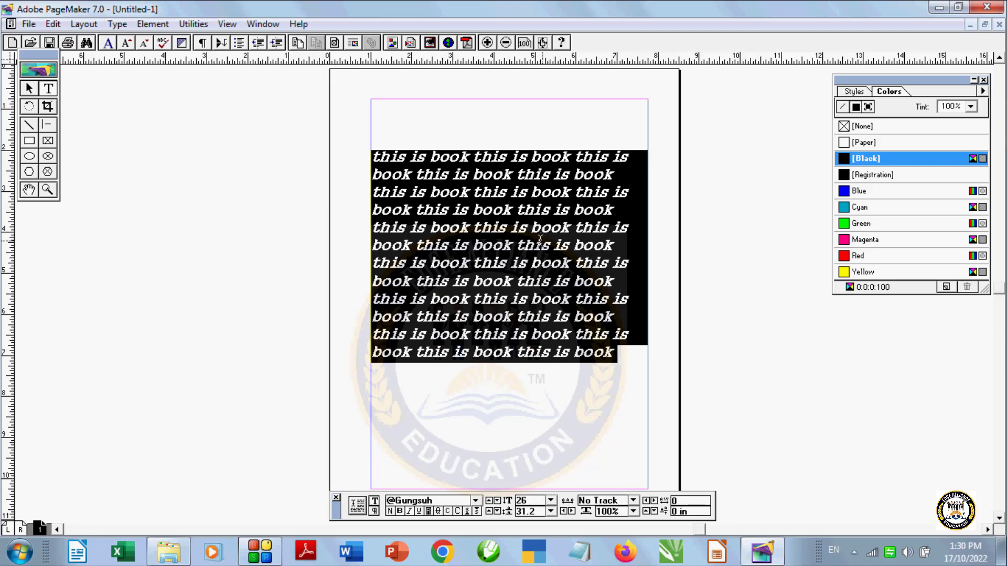
pyautogui.click(522, 246)
pyautogui.moveTo(375, 155); pyautogui.dragTo(542, 391)
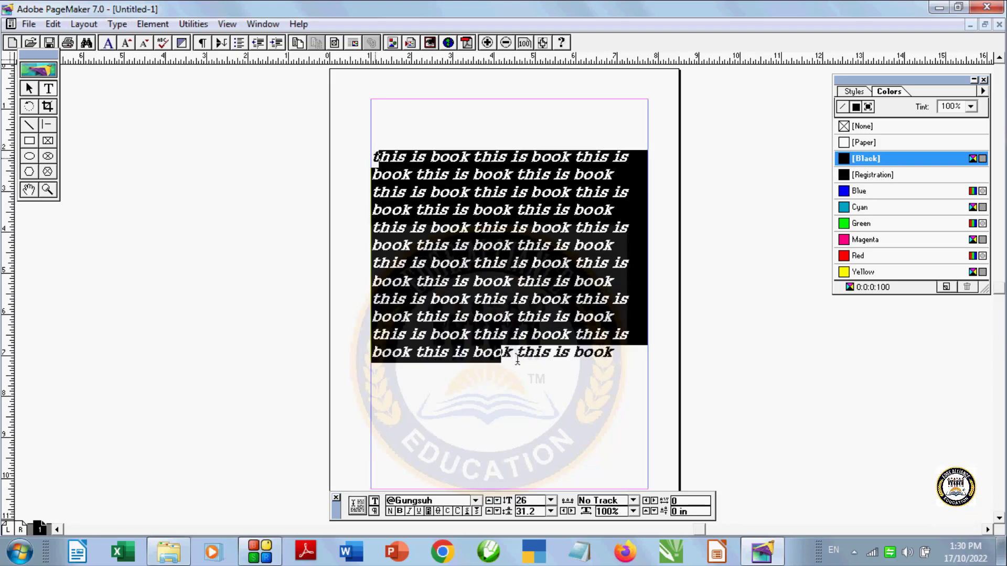
pyautogui.click(117, 24)
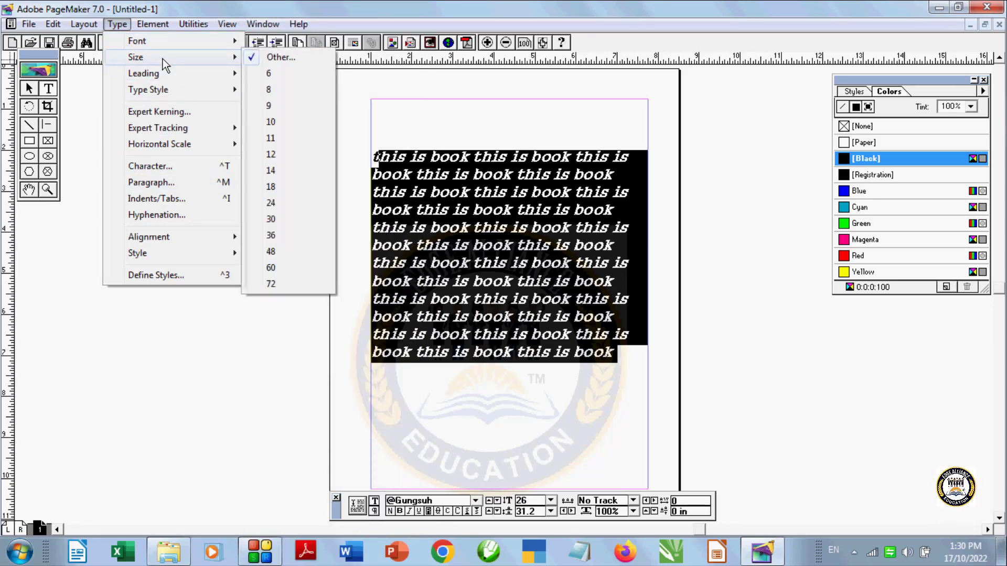
pyautogui.moveTo(135, 57)
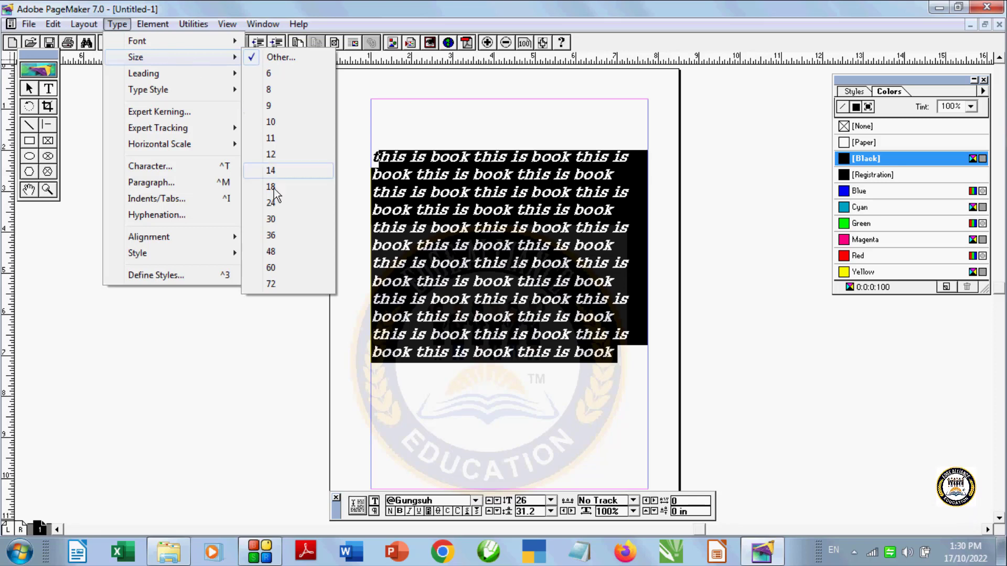
# Step: Set the text to 36 pt, then step it down to 22 pt
pyautogui.click(272, 235)
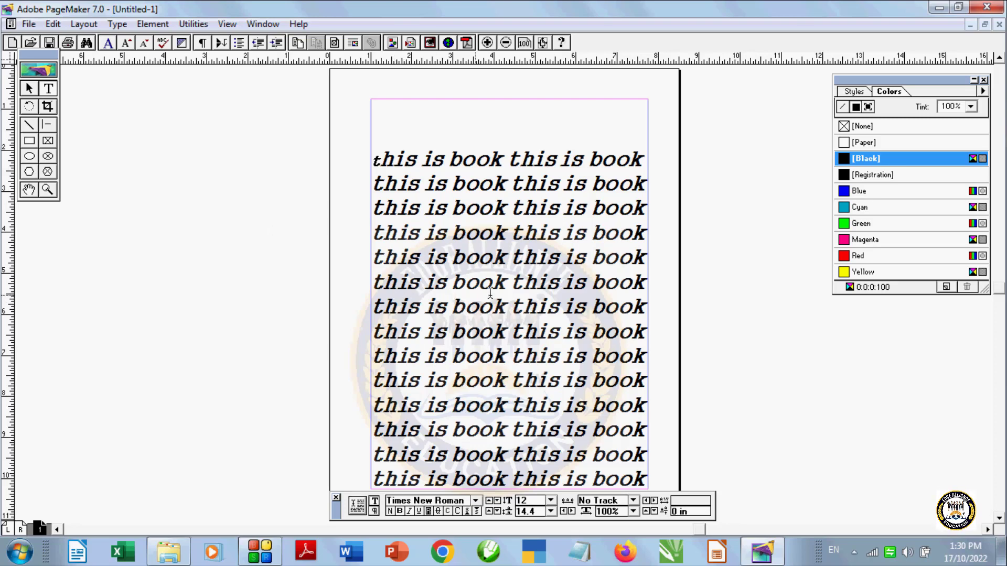
pyautogui.hotkey('ctrl', 'a')
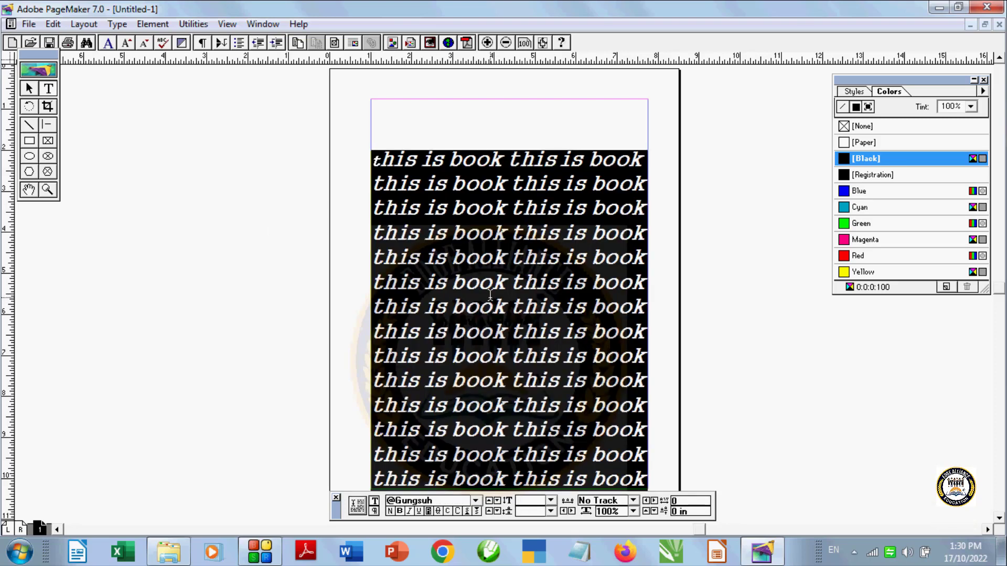
pyautogui.hotkey('ctrl', 'shift', ',')
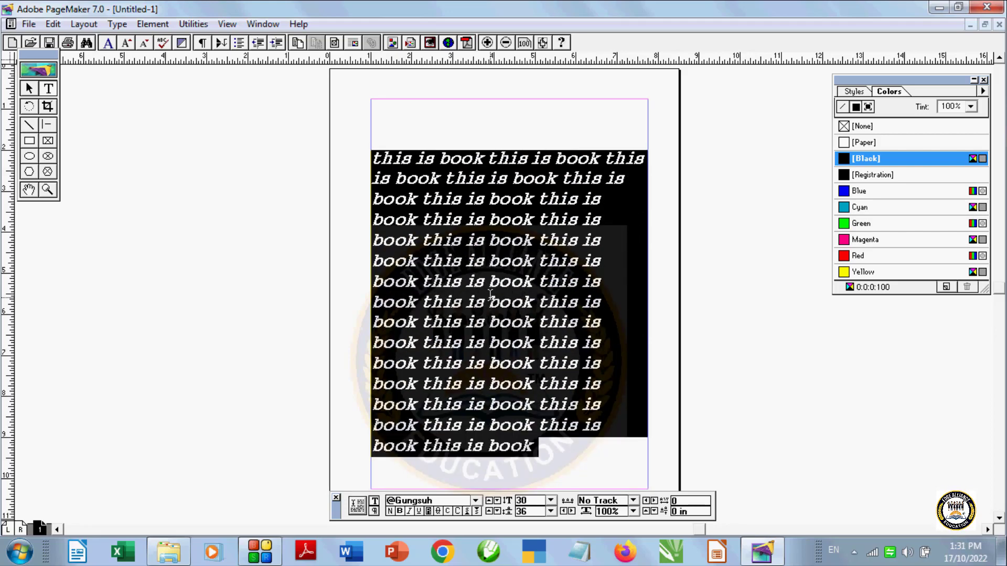
pyautogui.hotkey('ctrl', 'shift', ',')
pyautogui.hotkey('ctrl', 'shift', ',')
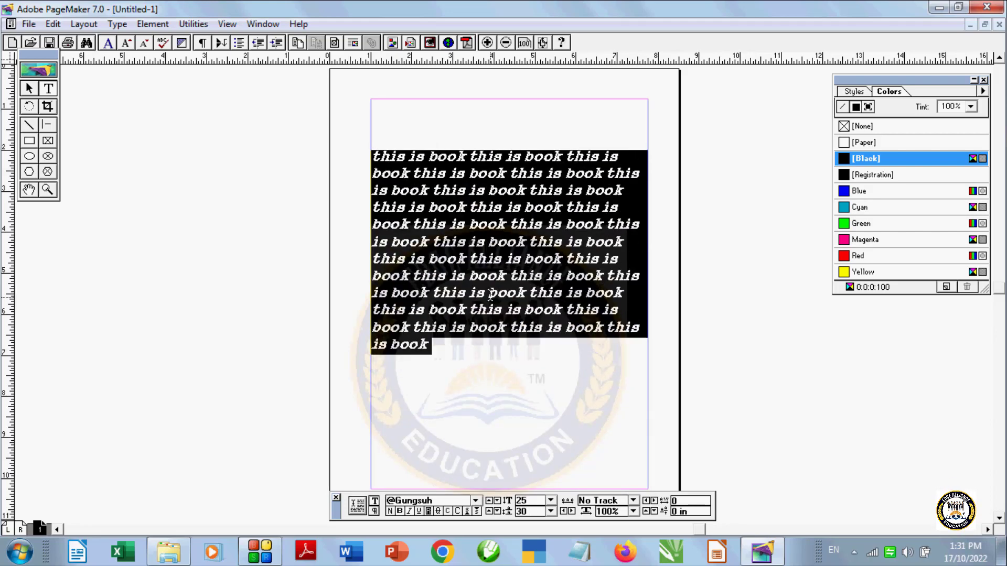
pyautogui.hotkey('ctrl', 'shift', ',')
pyautogui.hotkey('ctrl', 'shift', ',')
pyautogui.hotkey('ctrl', 'shift', ',')
pyautogui.hotkey('ctrl', 'shift', ',')
pyautogui.hotkey('ctrl', 'shift', ',')
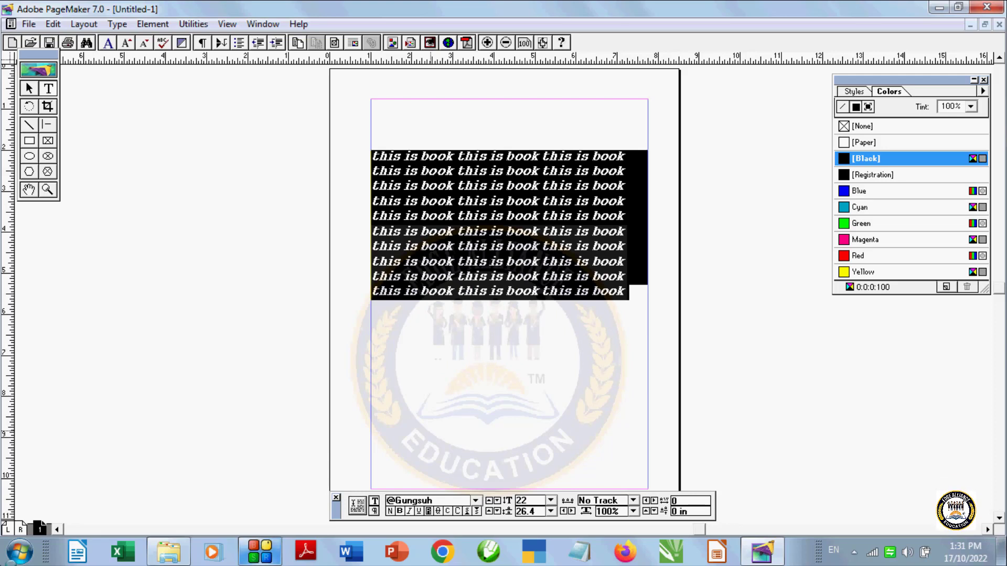
pyautogui.click(118, 25)
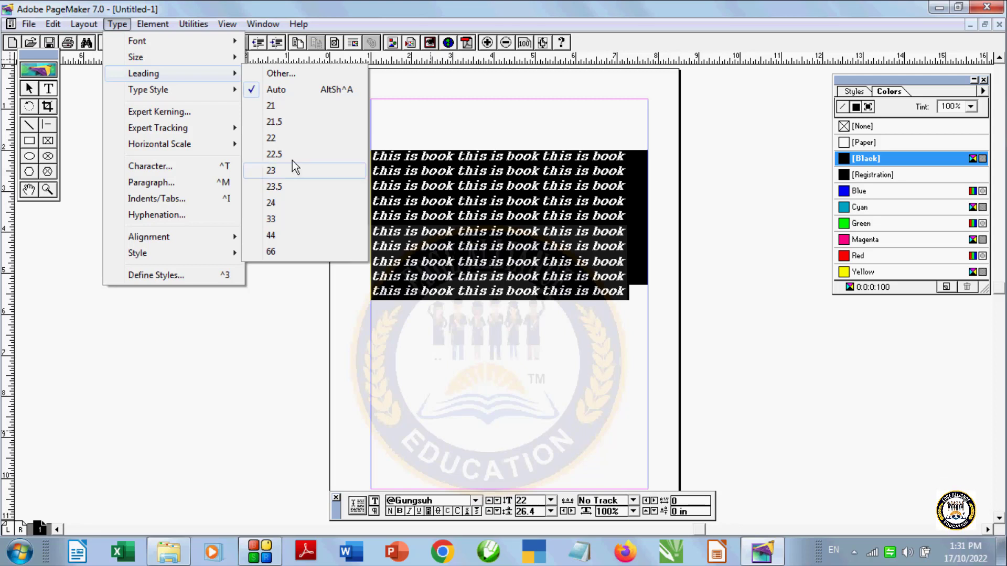
# Step: Try leading 21.5 and 21 on the text, then settle on 23.5
pyautogui.click(274, 121)
pyautogui.click(118, 24)
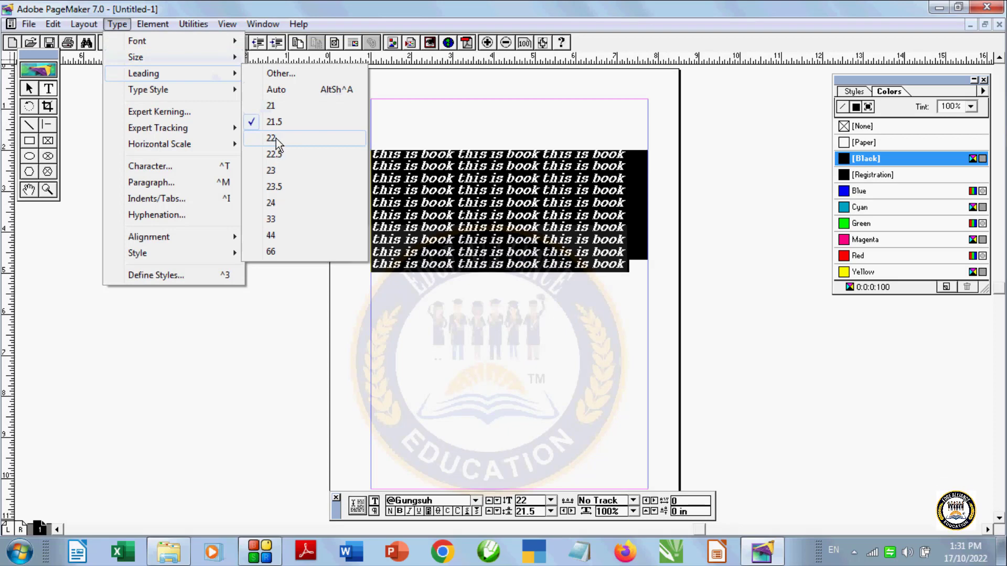
pyautogui.click(276, 105)
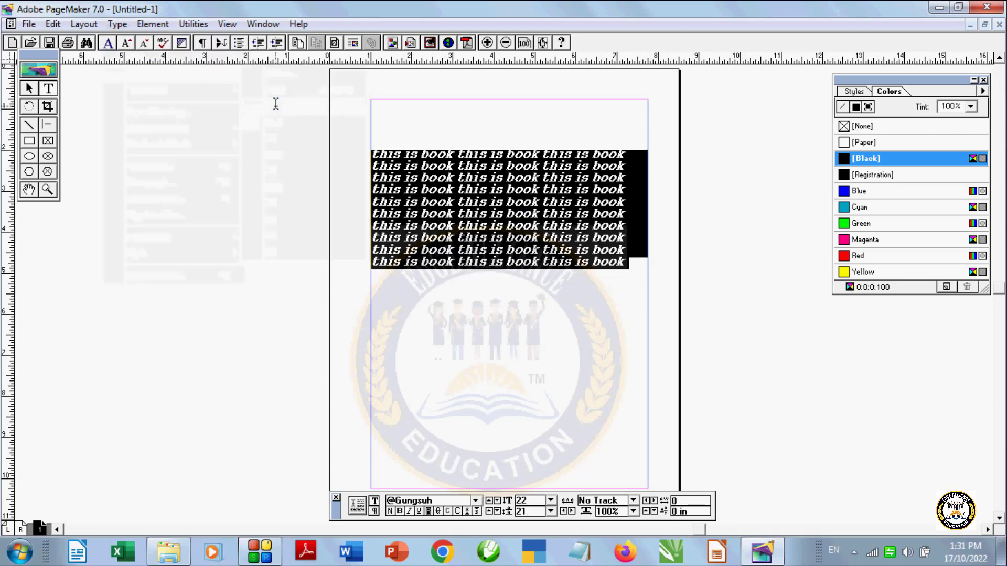
pyautogui.click(118, 24)
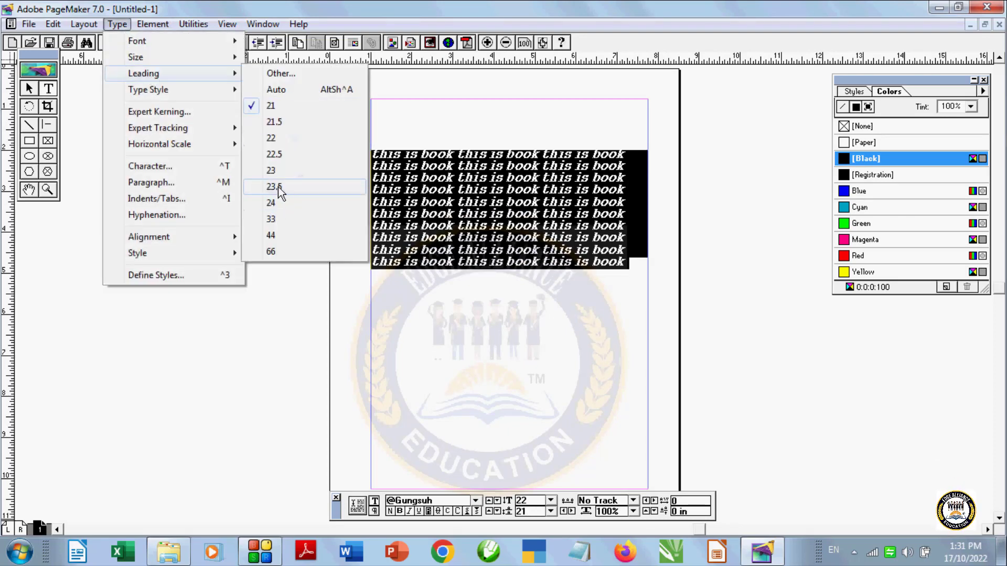
pyautogui.click(276, 187)
pyautogui.click(119, 26)
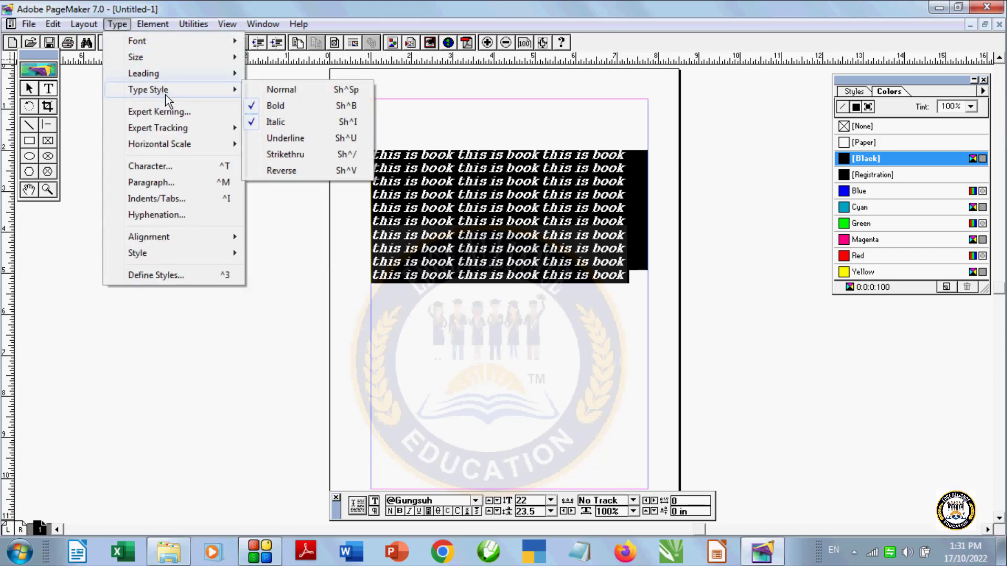
pyautogui.moveTo(148, 90)
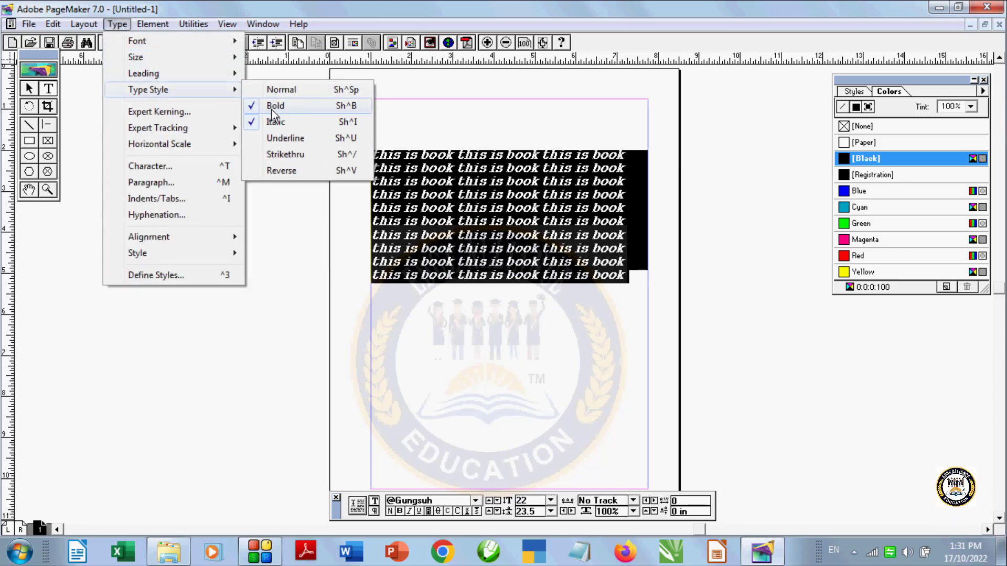
# Step: Remove italic and bold from the text, then reselect all ten lines
pyautogui.click(277, 122)
pyautogui.click(118, 24)
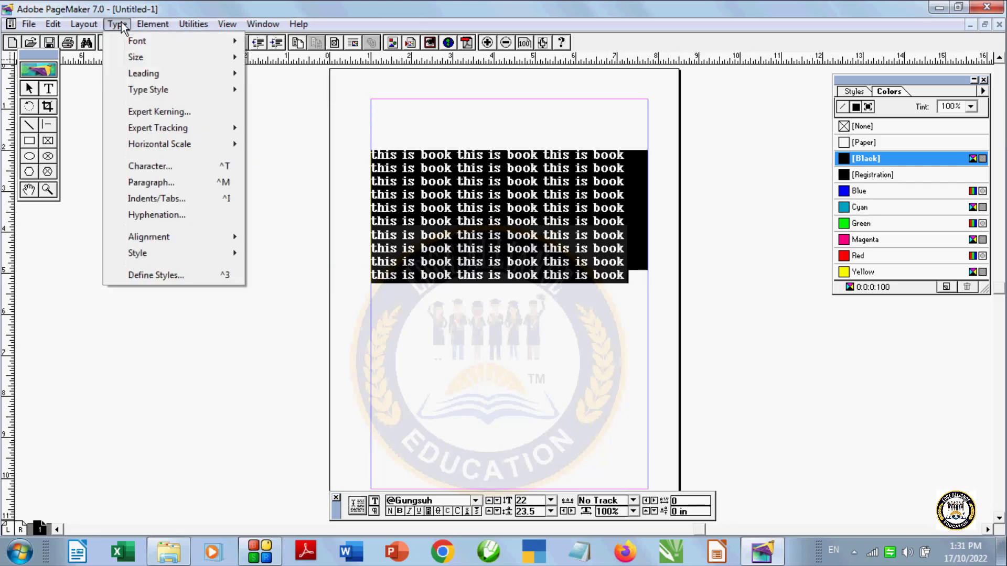
pyautogui.click(252, 106)
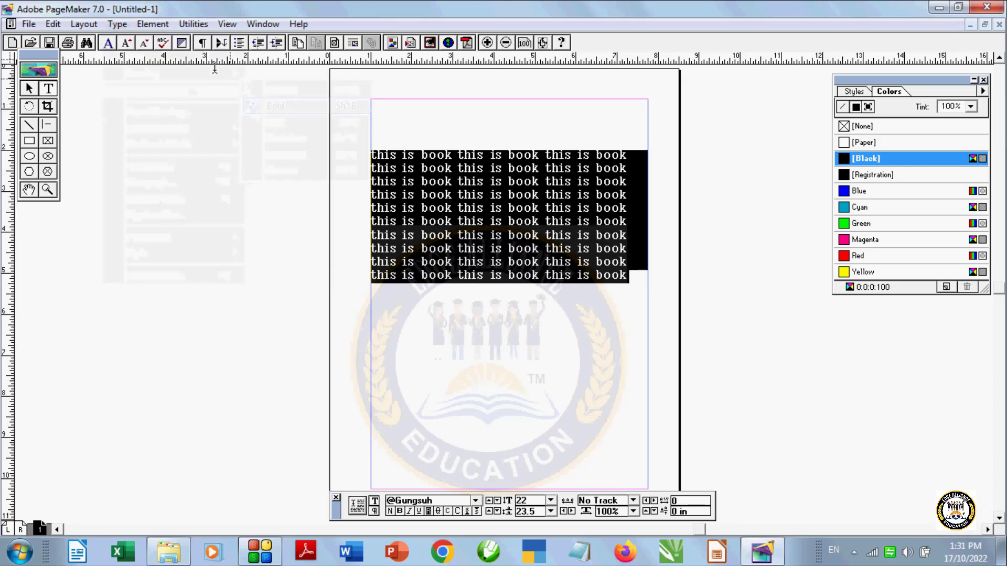
pyautogui.click(117, 24)
pyautogui.moveTo(148, 90)
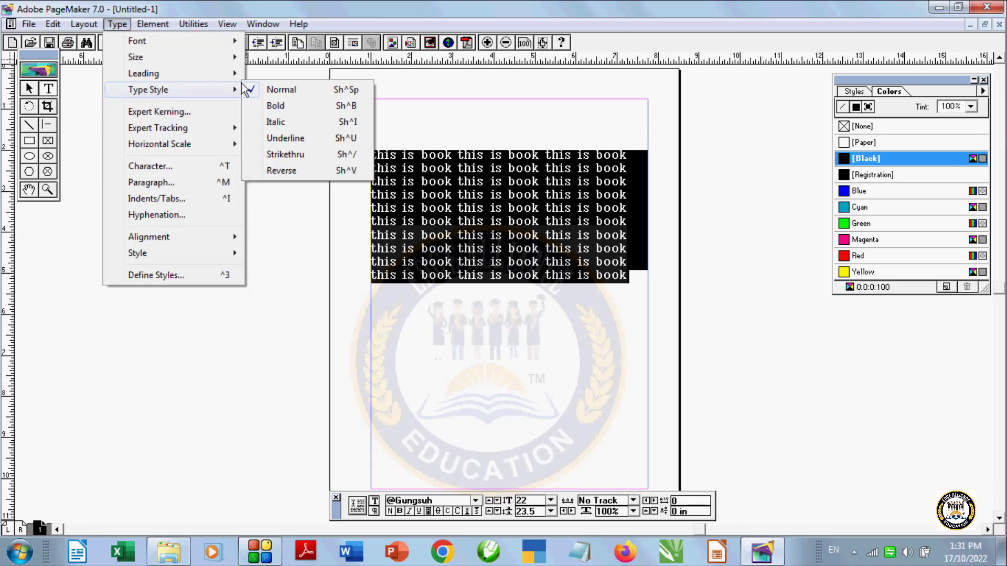
pyautogui.click(264, 90)
pyautogui.click(601, 297)
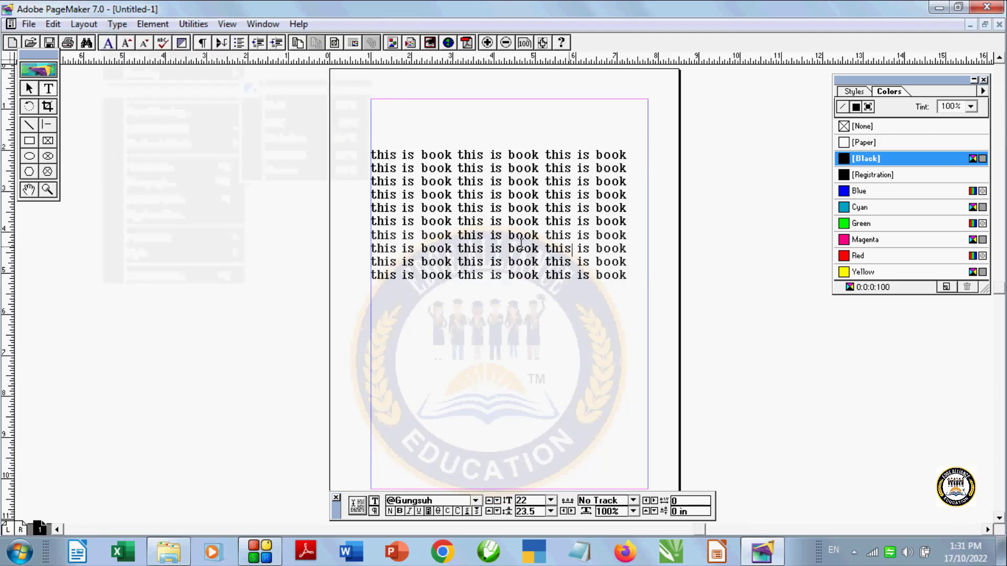
pyautogui.moveTo(645, 278); pyautogui.dragTo(398, 123)
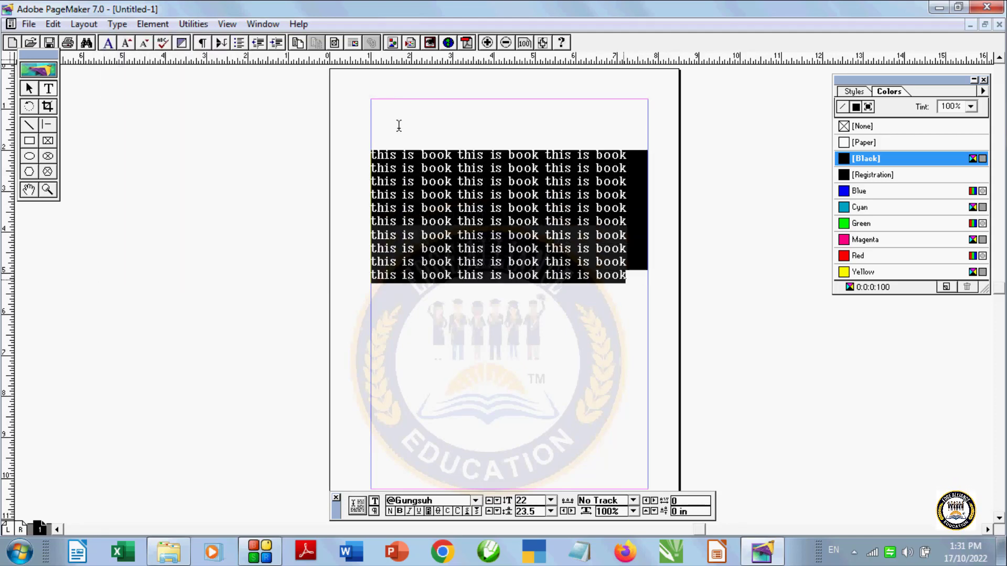
# Step: Make the ten lines bold to preview them, then turn bold off
pyautogui.click(118, 25)
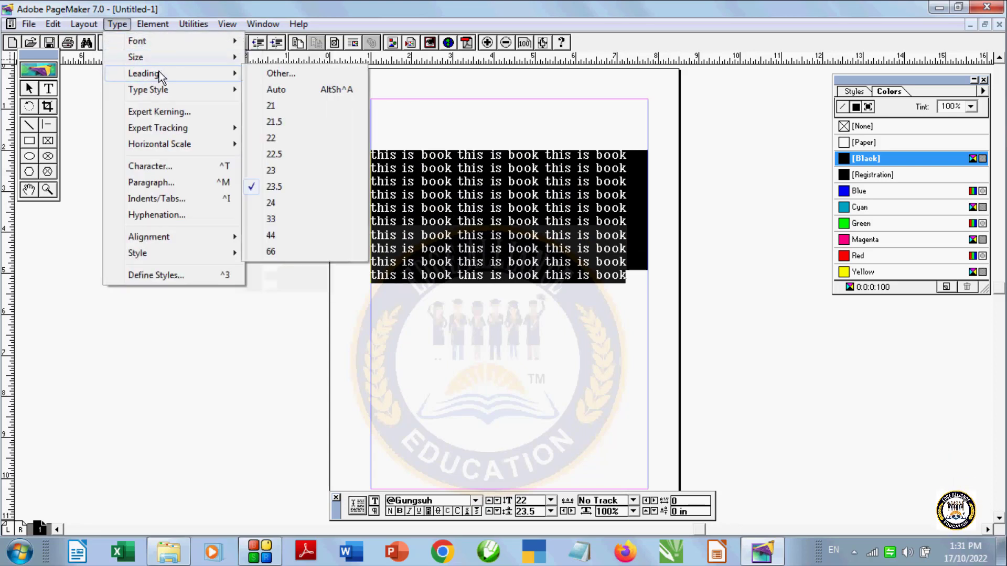
pyautogui.moveTo(148, 90)
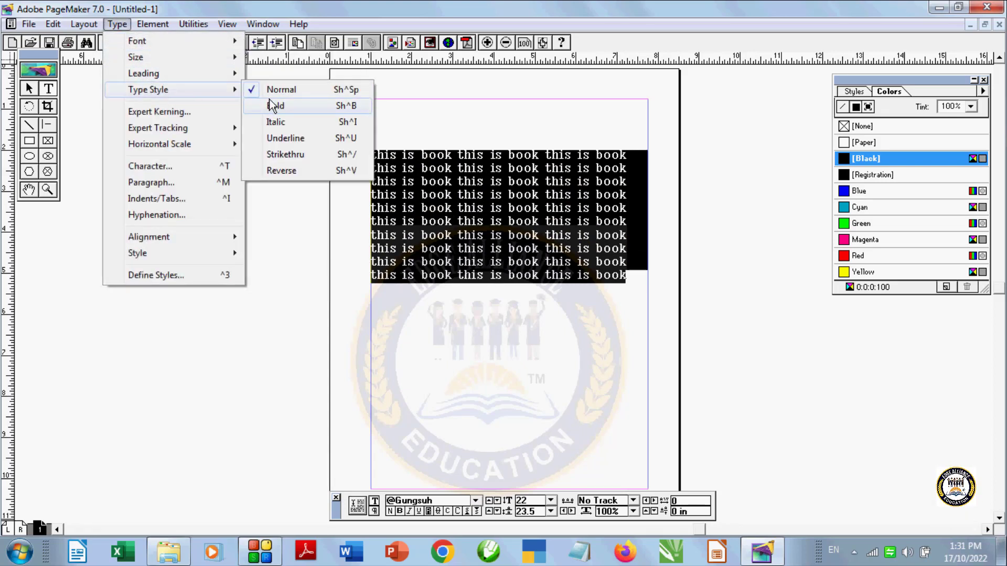
pyautogui.click(271, 107)
pyautogui.click(623, 272)
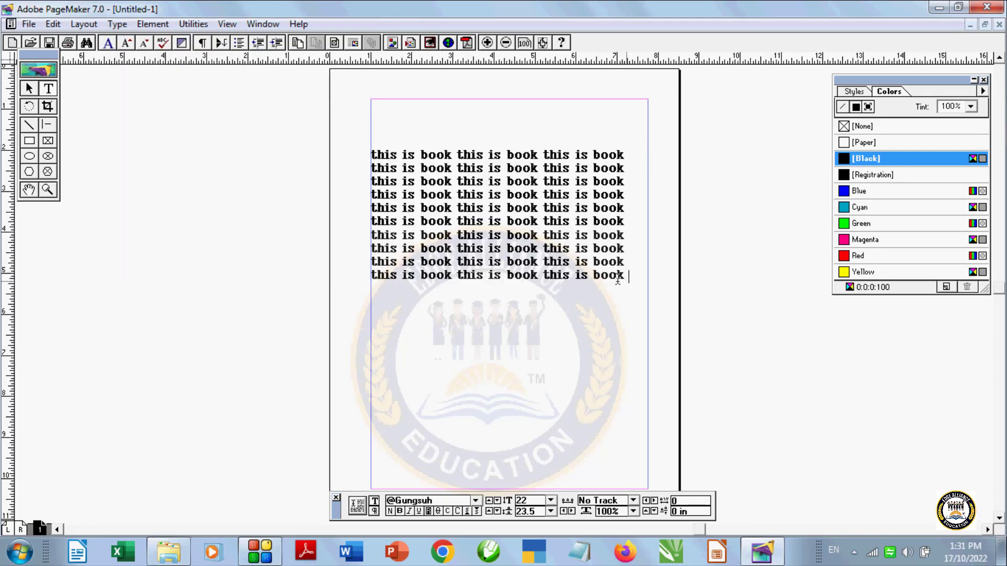
pyautogui.moveTo(617, 281); pyautogui.dragTo(407, 134)
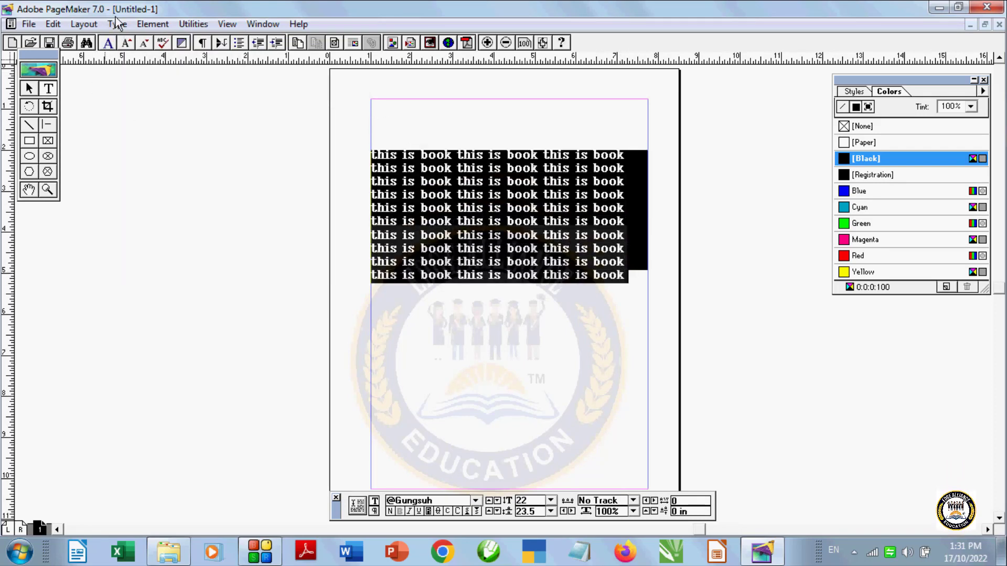
pyautogui.click(118, 24)
pyautogui.moveTo(147, 90)
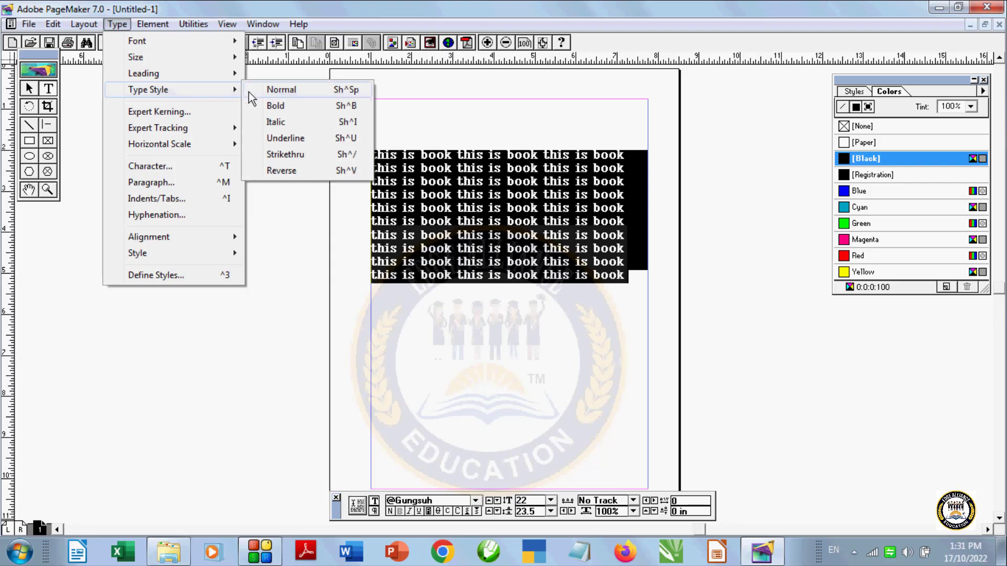
pyautogui.click(260, 105)
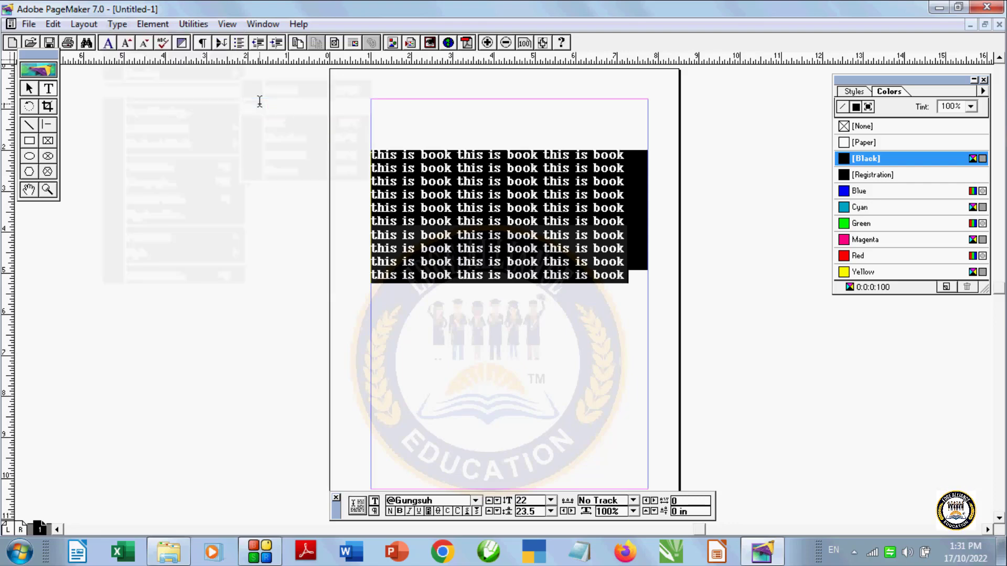
pyautogui.click(117, 23)
pyautogui.moveTo(148, 90)
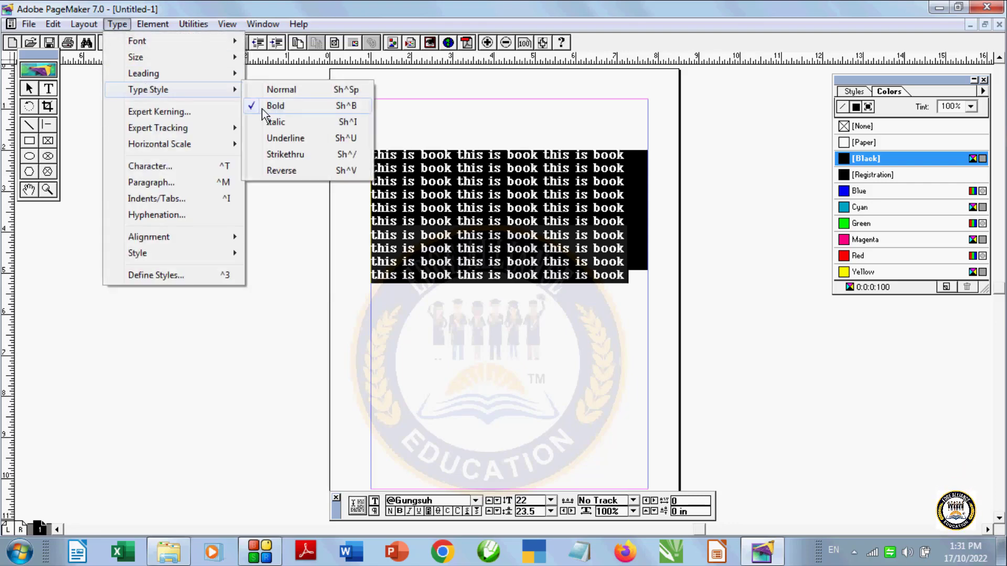
pyautogui.click(262, 108)
# Step: Apply italic to the selected text, then remove it
pyautogui.click(118, 24)
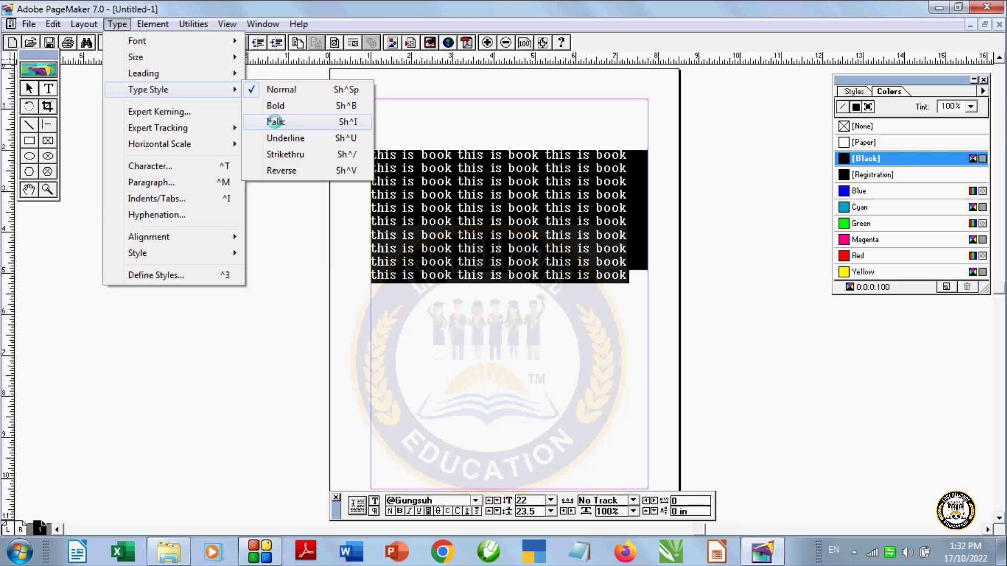
pyautogui.click(275, 121)
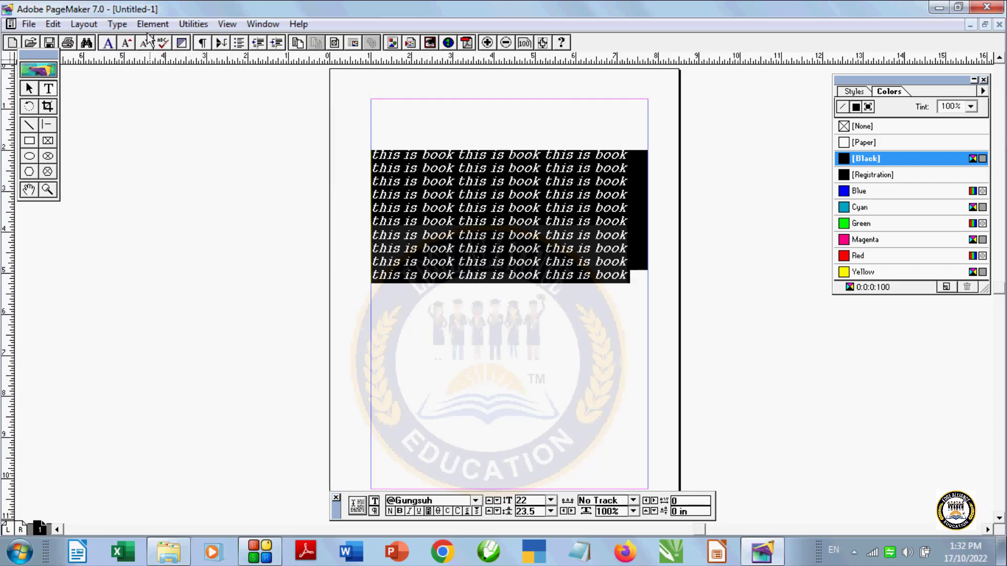
pyautogui.click(119, 27)
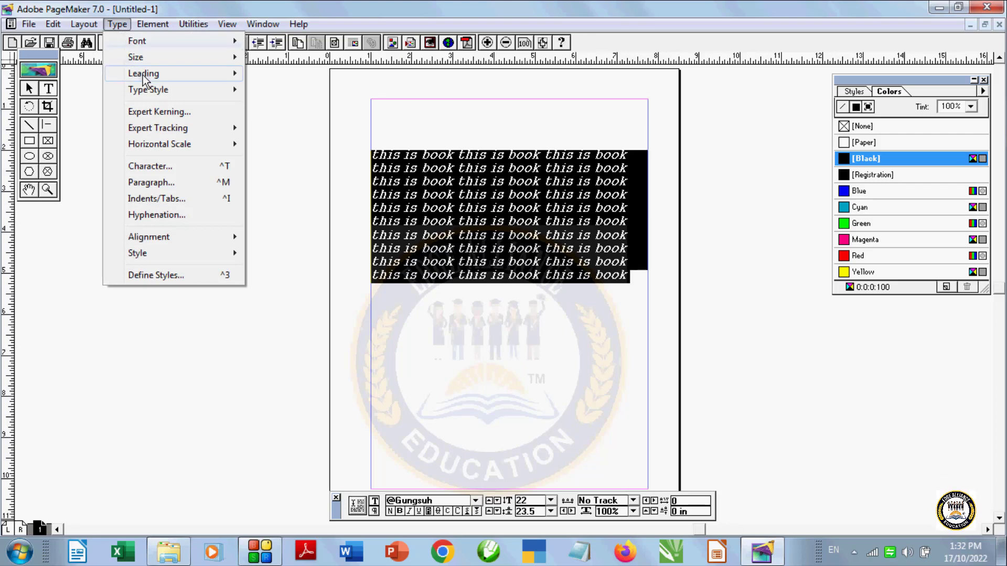
pyautogui.moveTo(148, 90)
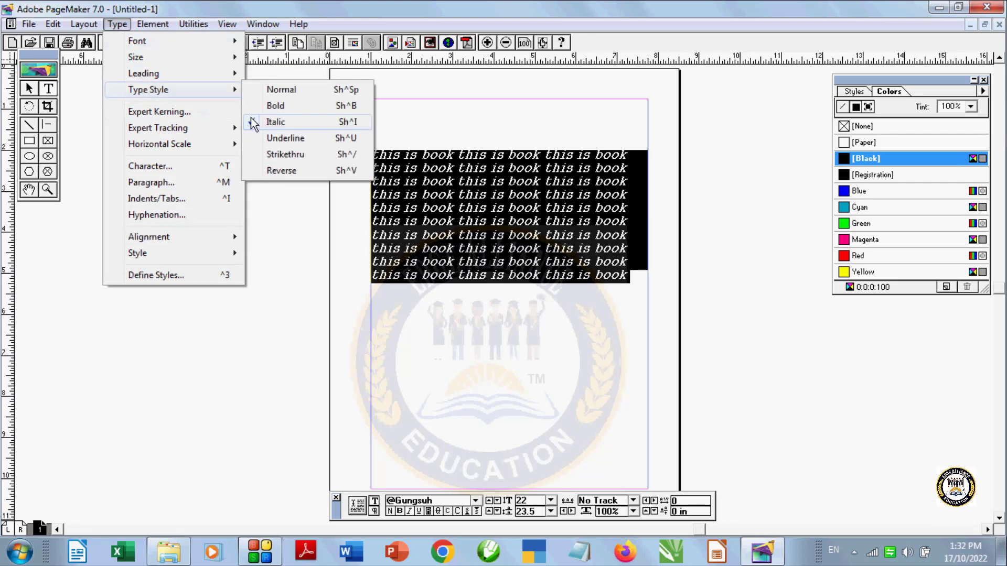
pyautogui.click(253, 120)
# Step: Underline the text to preview it, then remove the underline
pyautogui.click(121, 27)
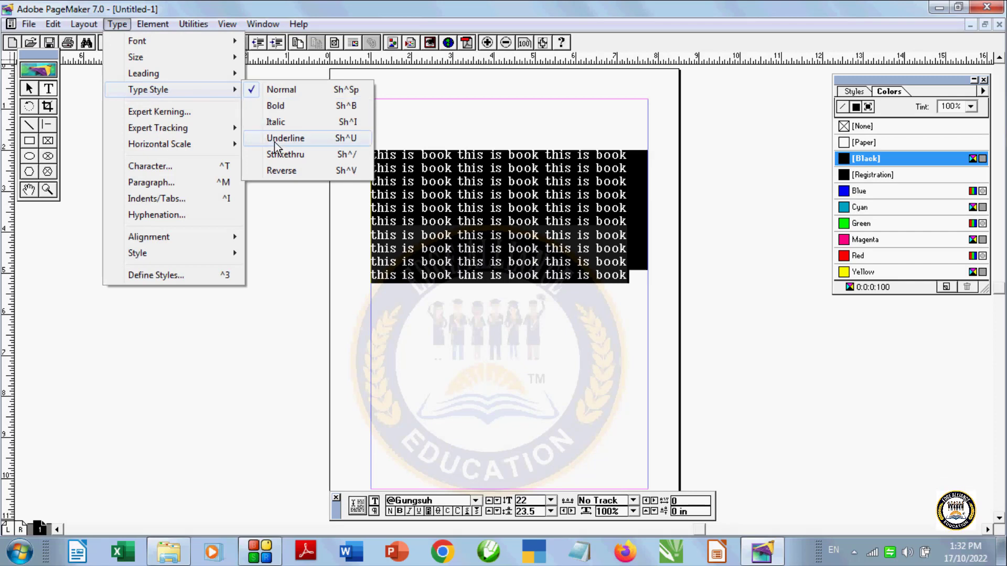
pyautogui.click(275, 139)
pyautogui.click(465, 235)
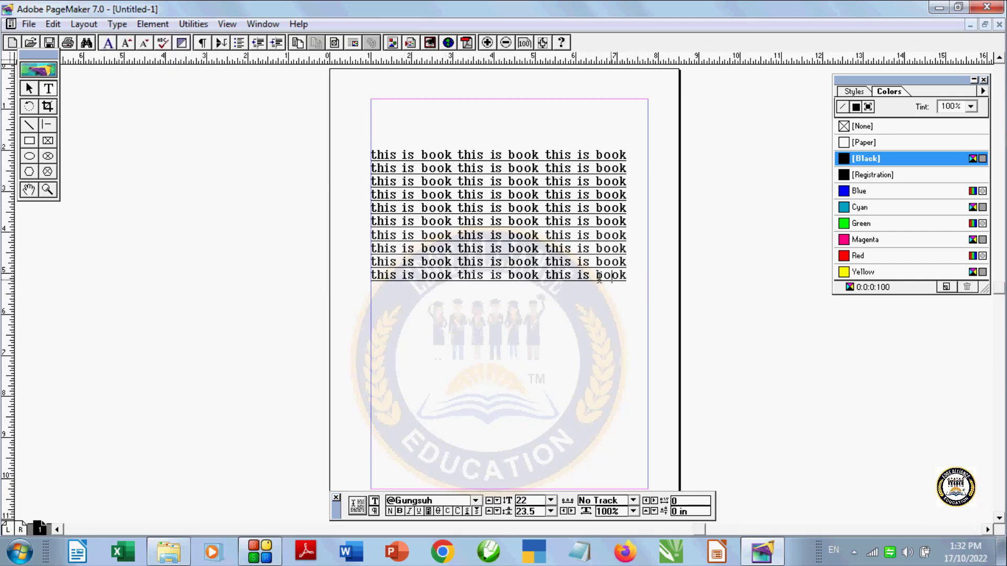
pyautogui.moveTo(612, 276); pyautogui.dragTo(405, 137)
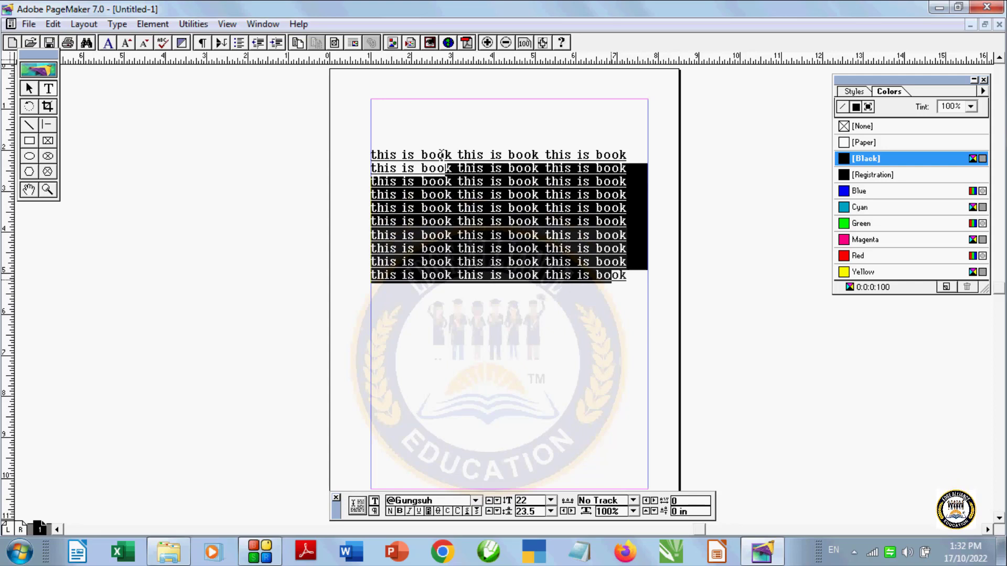
pyautogui.click(119, 27)
pyautogui.moveTo(148, 90)
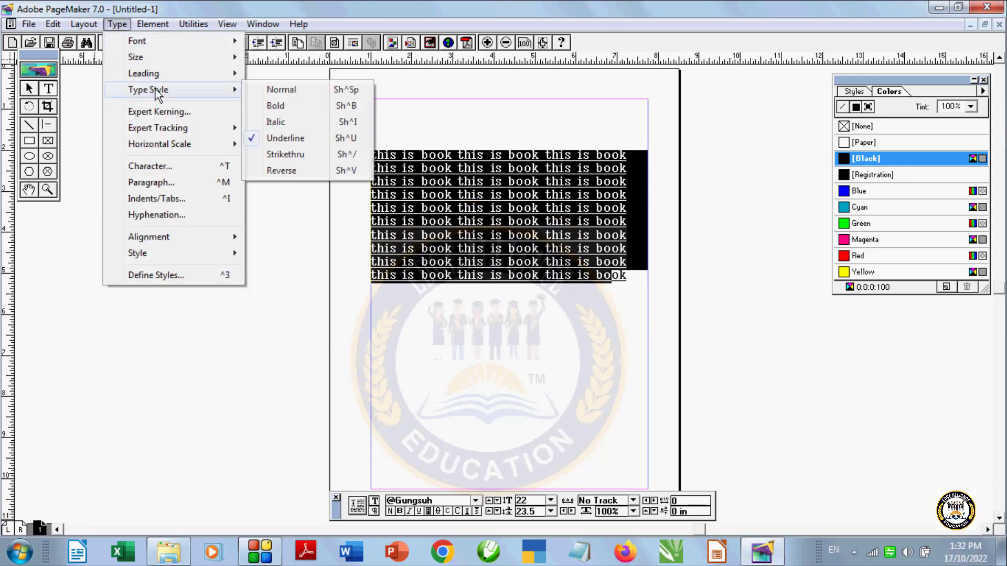
pyautogui.click(271, 139)
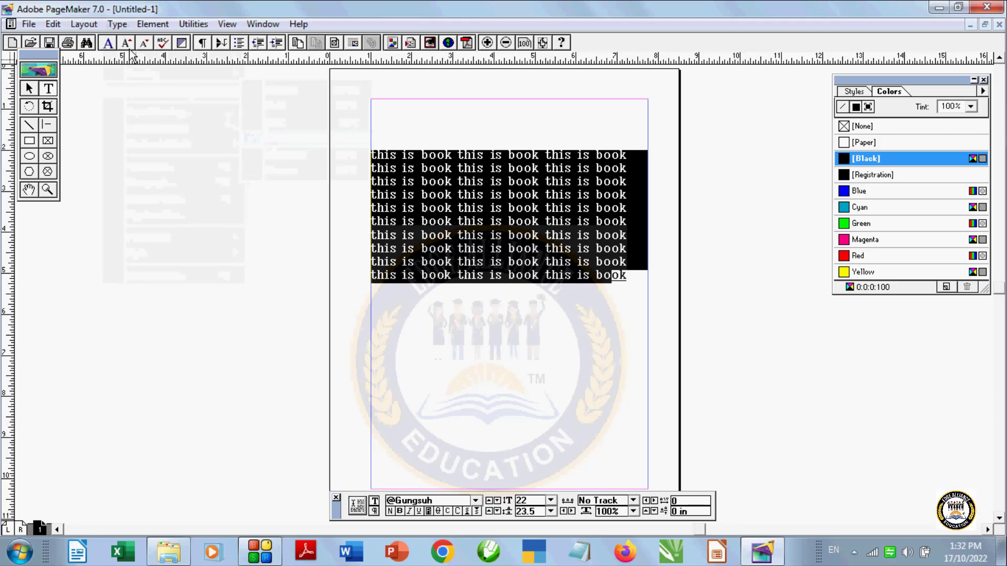
pyautogui.click(118, 24)
pyautogui.moveTo(147, 89)
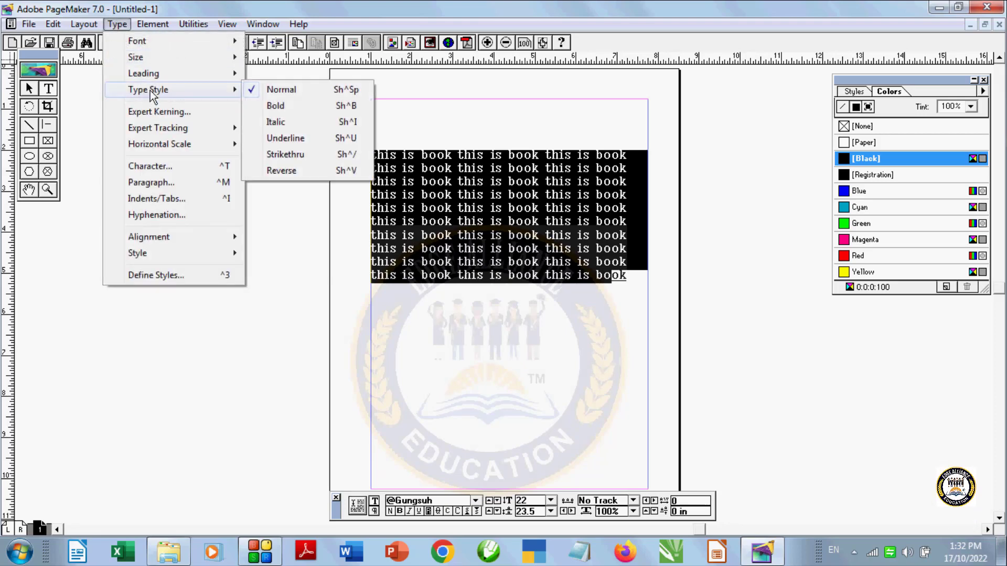
pyautogui.click(356, 197)
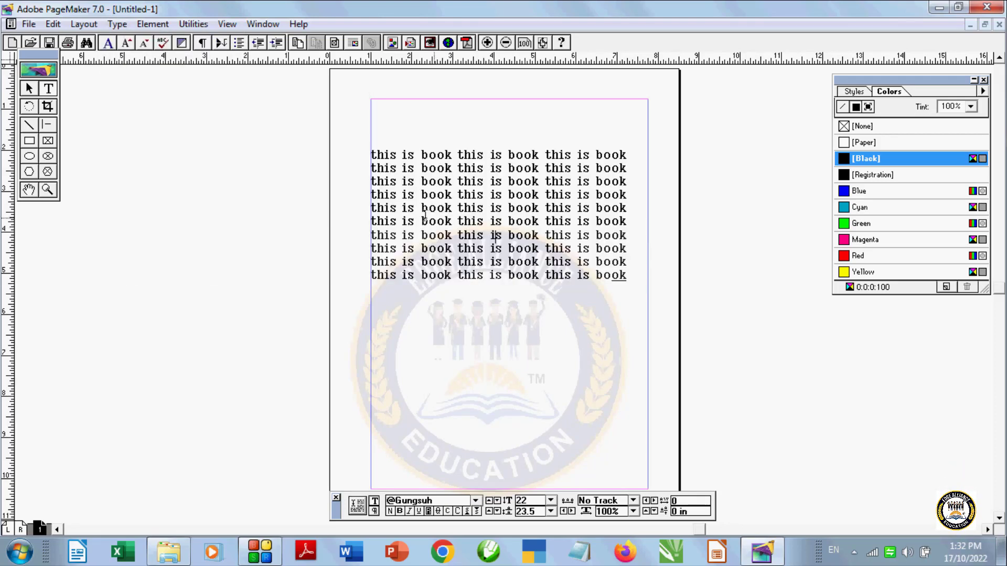
# Step: Strike through lines 7 to 10, then remove the strikethrough
pyautogui.moveTo(378, 235); pyautogui.dragTo(410, 318)
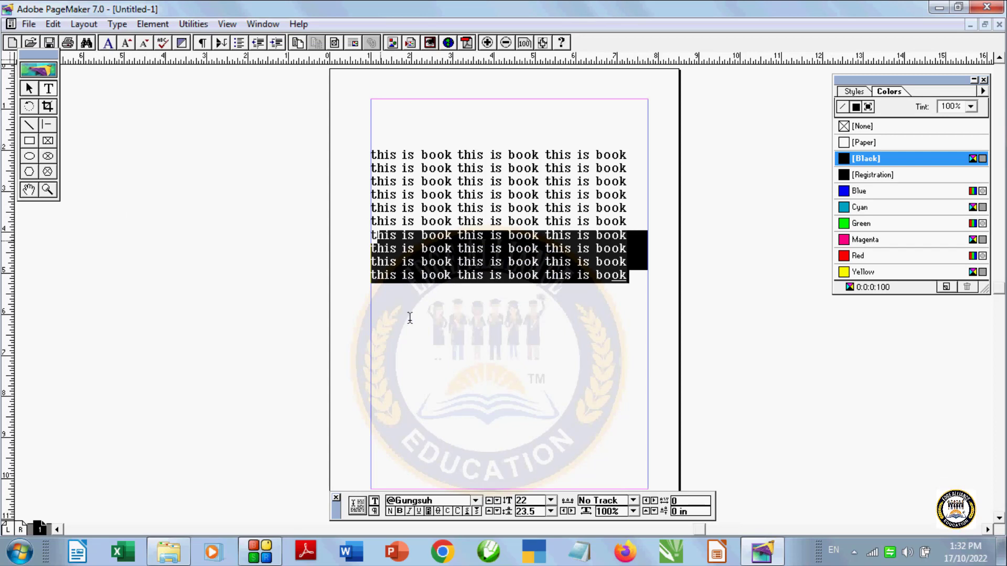
pyautogui.click(118, 25)
pyautogui.moveTo(148, 90)
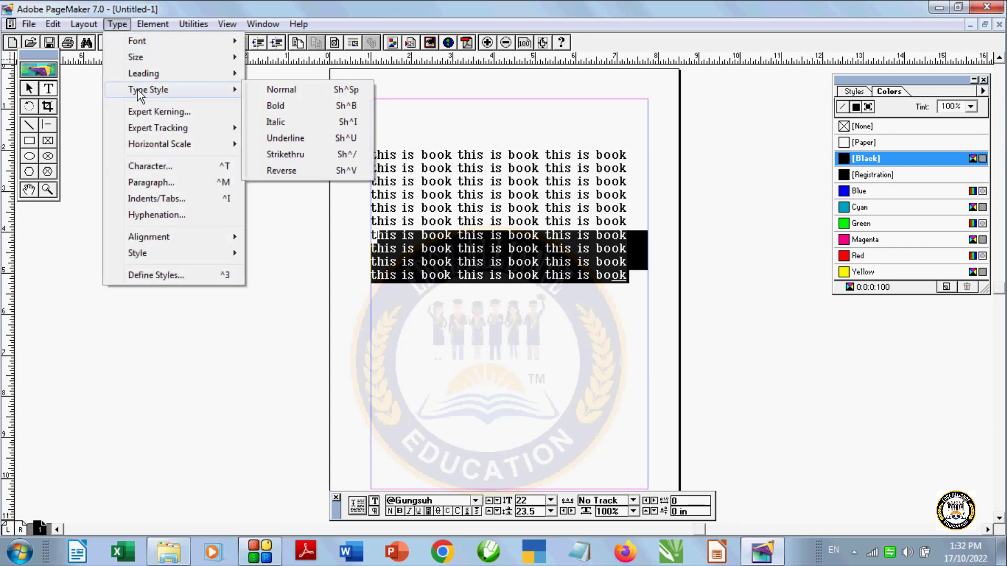
pyautogui.click(281, 156)
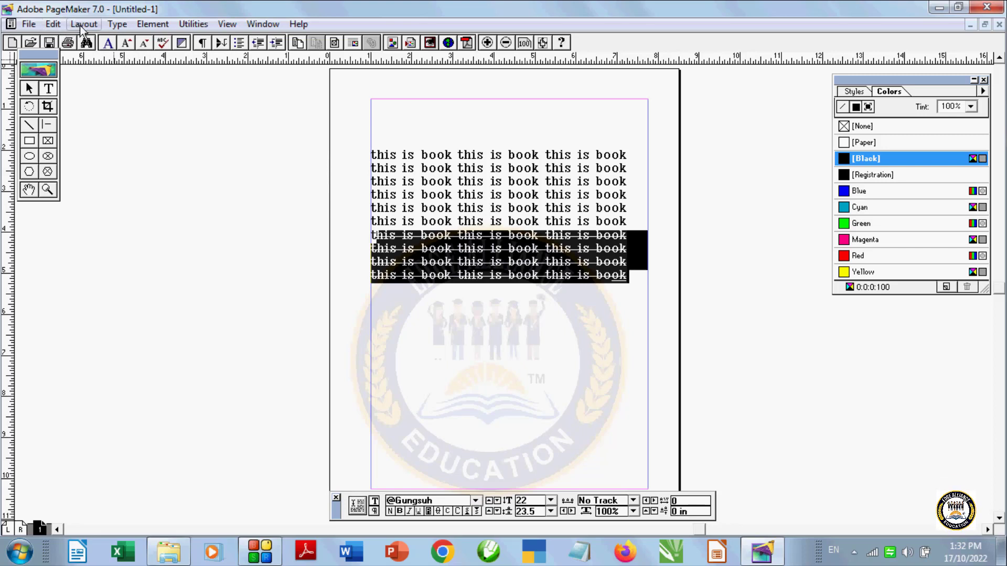
pyautogui.click(117, 24)
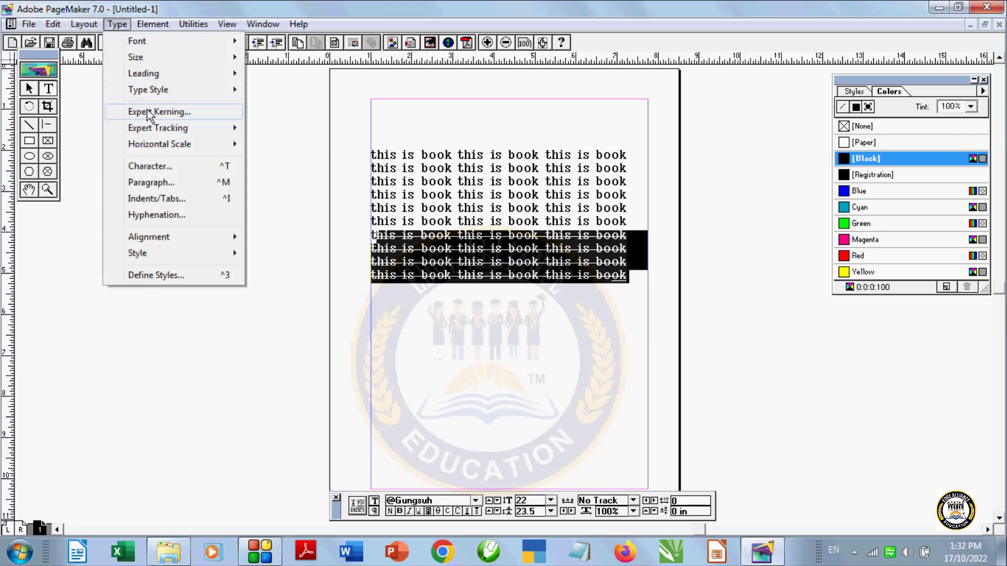
pyautogui.moveTo(148, 89)
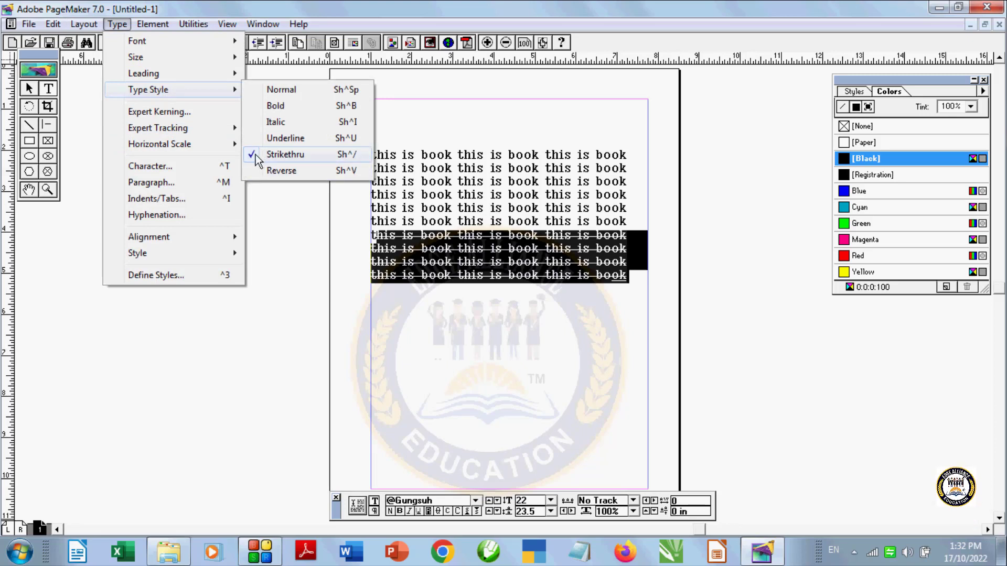
pyautogui.click(284, 154)
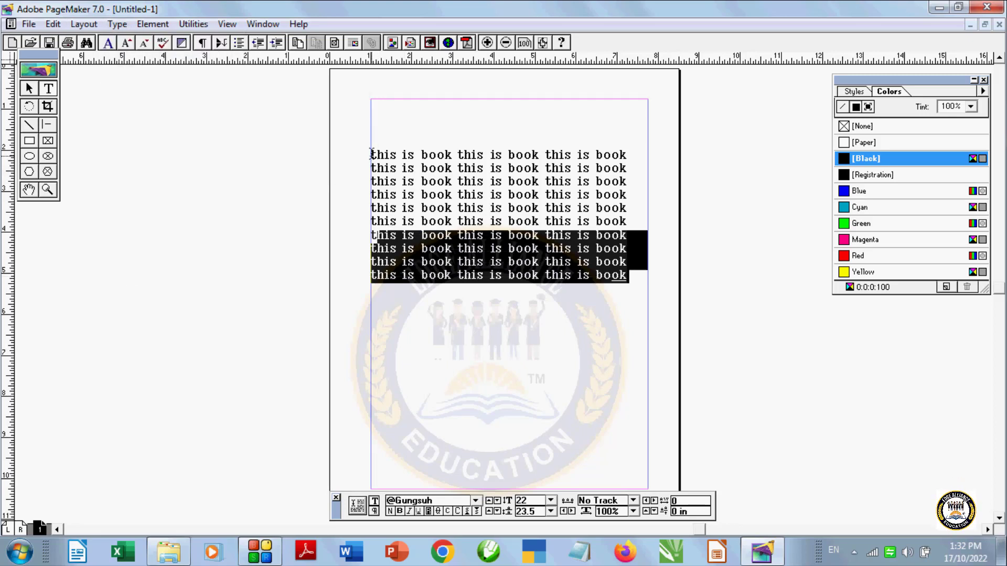
# Step: Apply the Reverse style to lines 2–10, then toggle it off again
pyautogui.moveTo(371, 167); pyautogui.dragTo(628, 276)
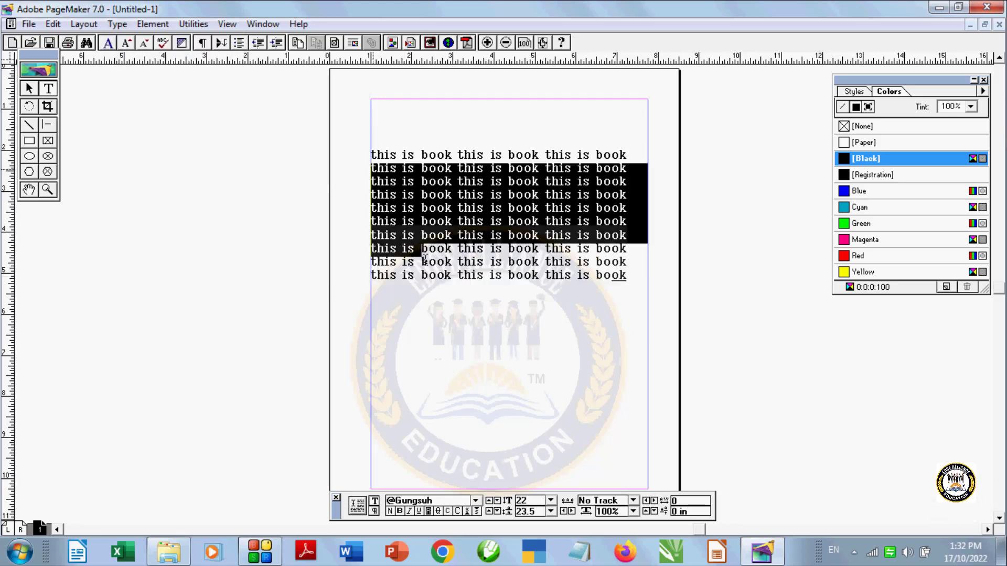
pyautogui.click(116, 24)
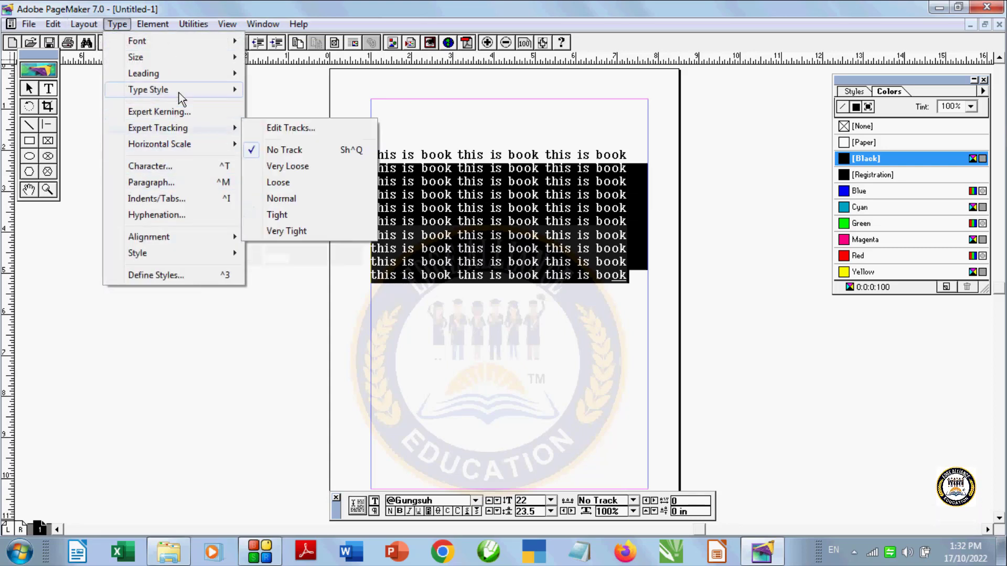
pyautogui.moveTo(148, 89)
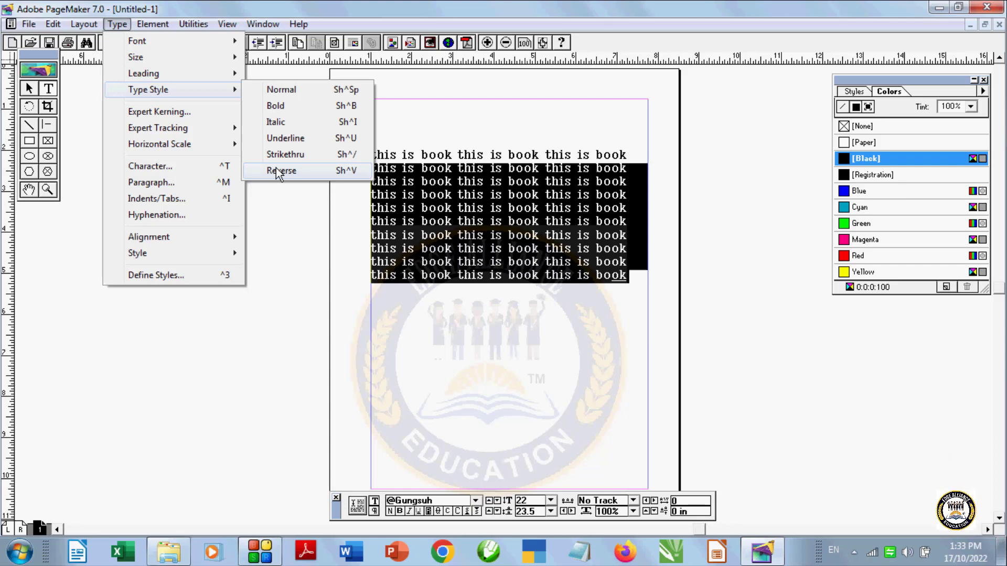
pyautogui.click(277, 171)
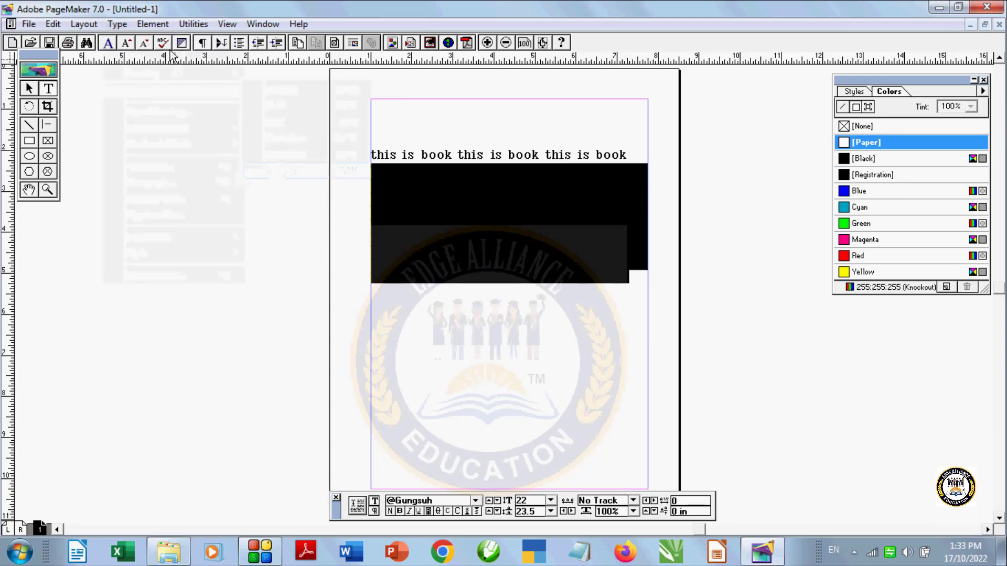
pyautogui.click(125, 28)
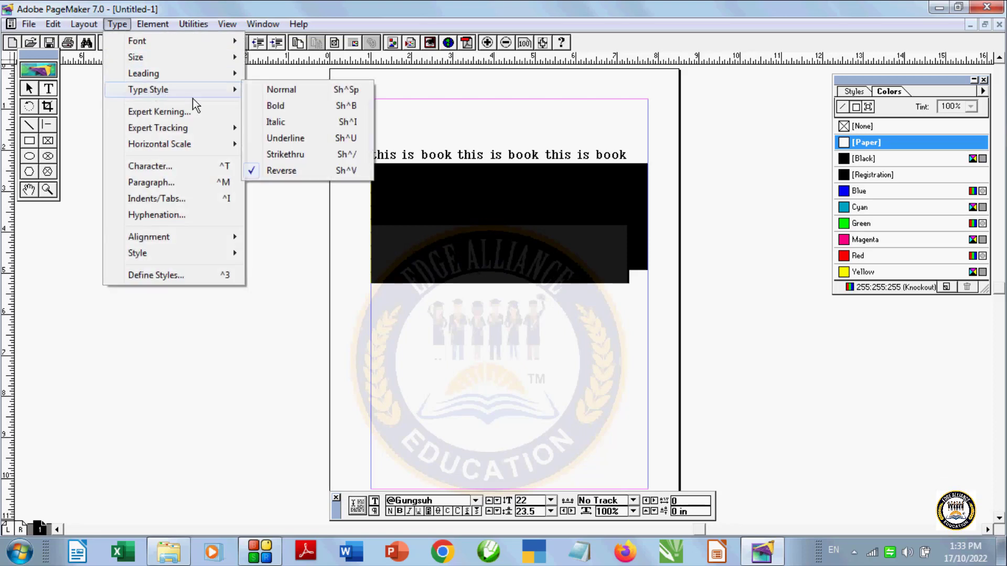
pyautogui.click(253, 169)
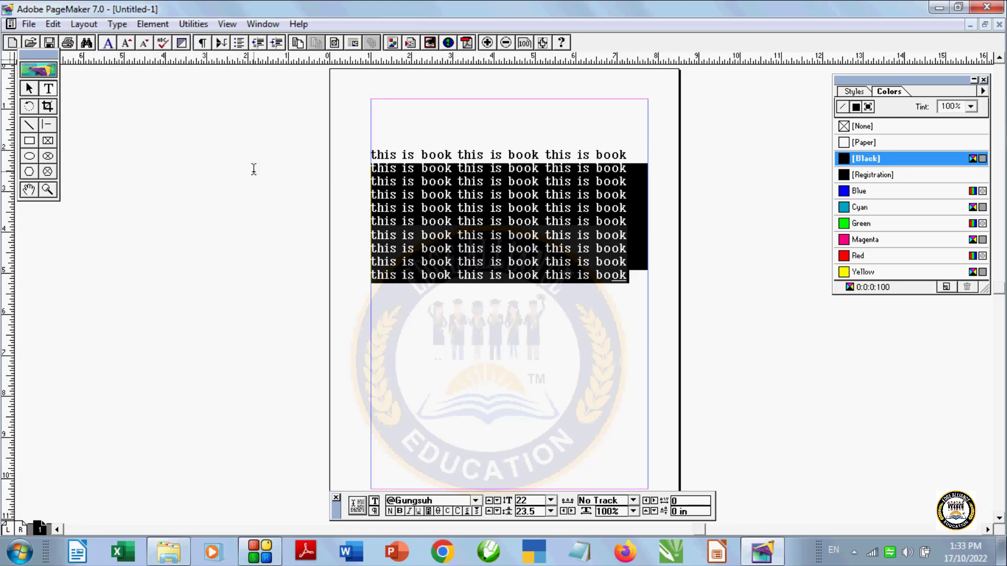
pyautogui.click(117, 25)
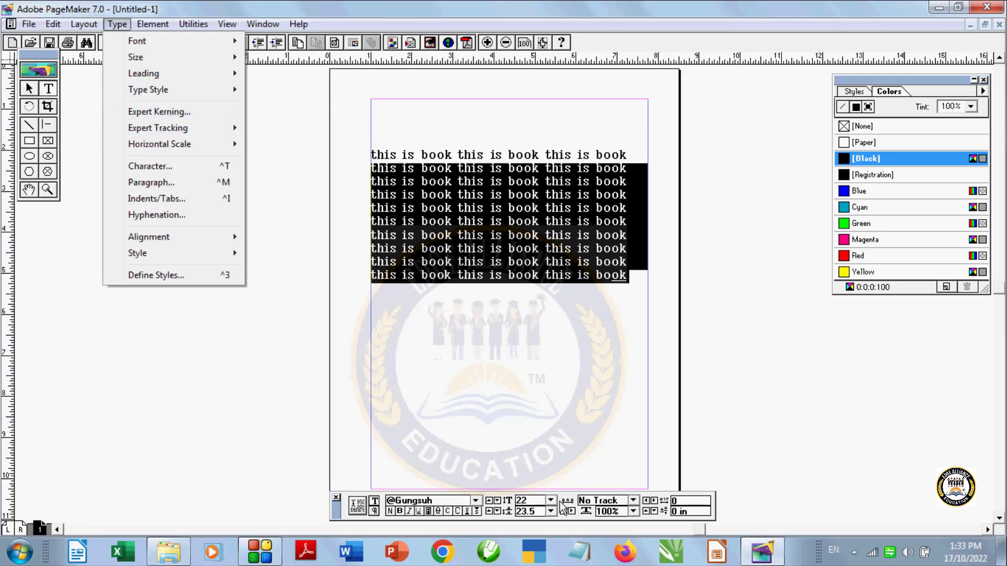
pyautogui.click(634, 501)
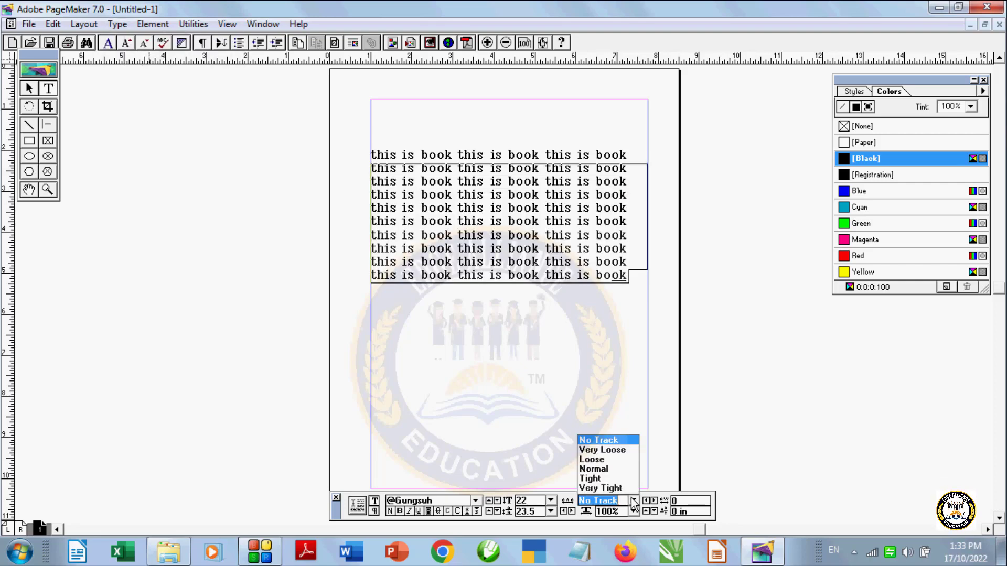
pyautogui.click(508, 348)
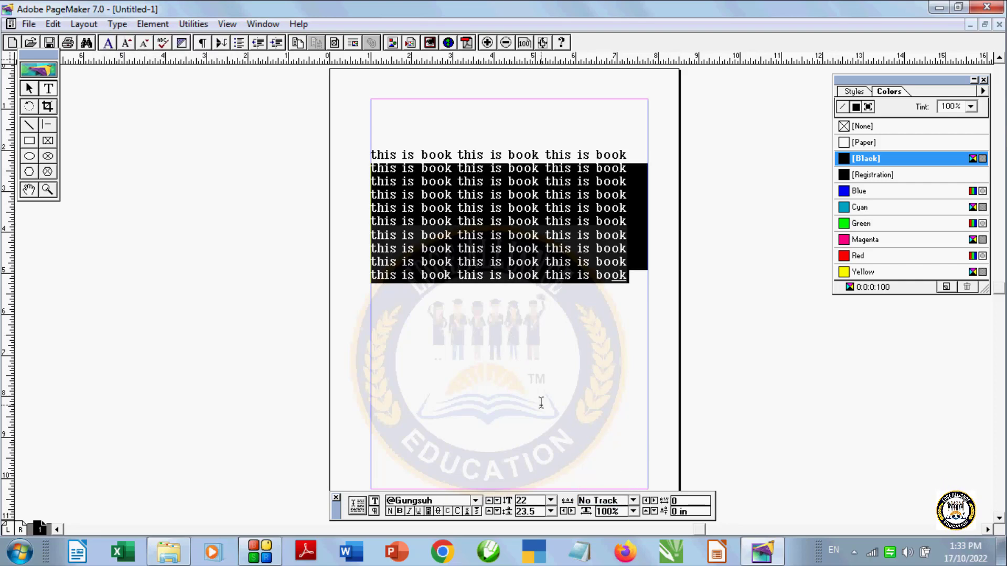
pyautogui.click(634, 502)
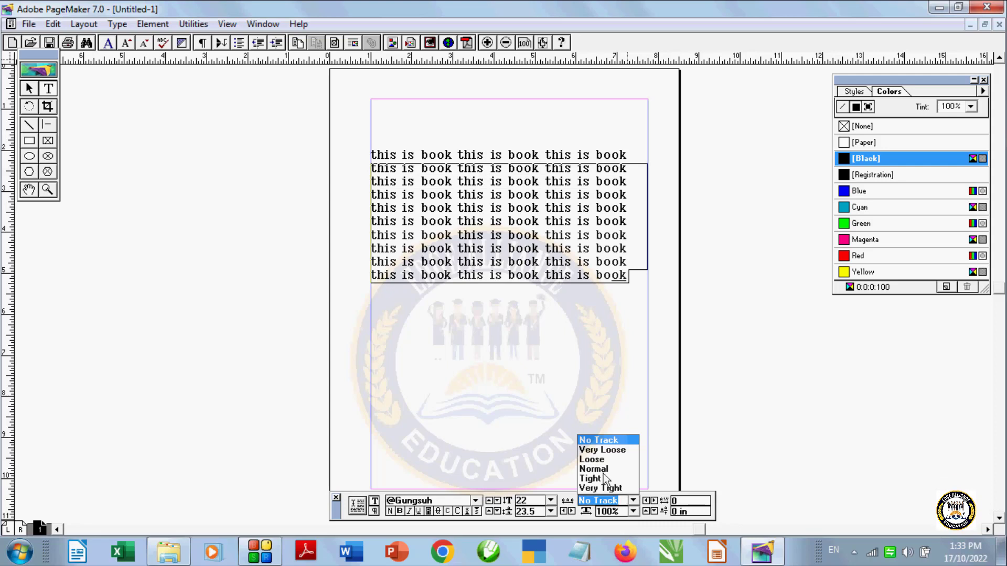
pyautogui.click(540, 367)
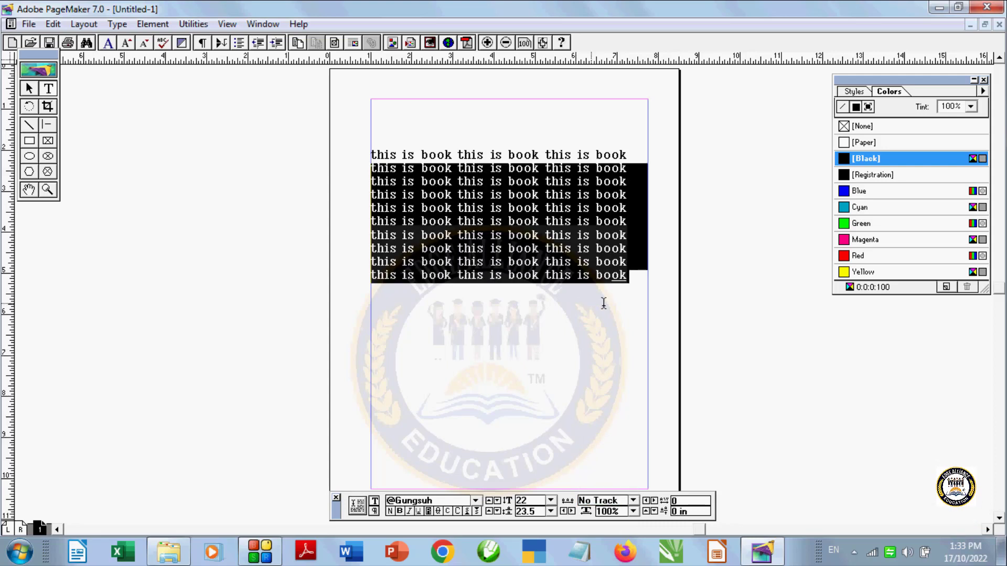
pyautogui.click(117, 24)
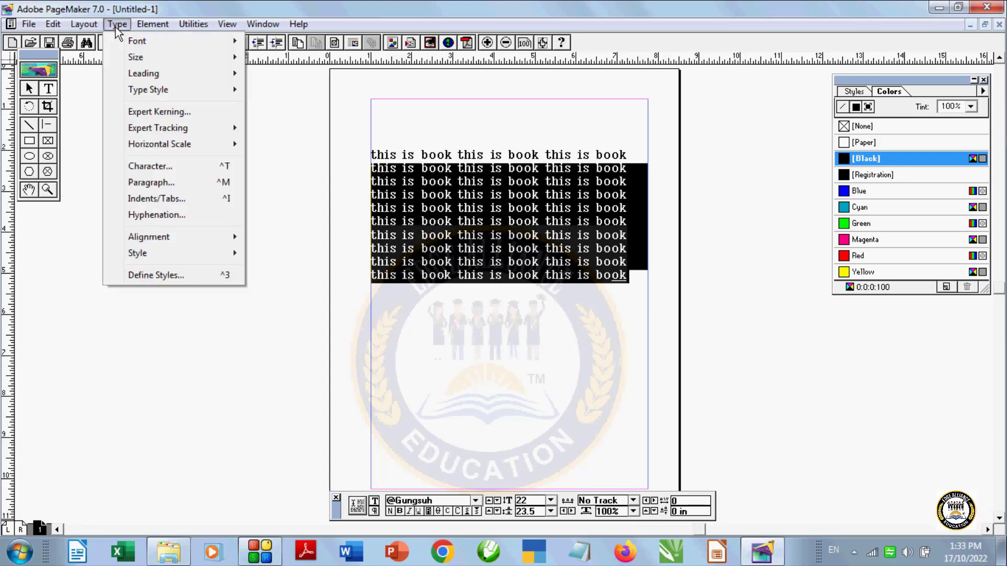
pyautogui.click(165, 113)
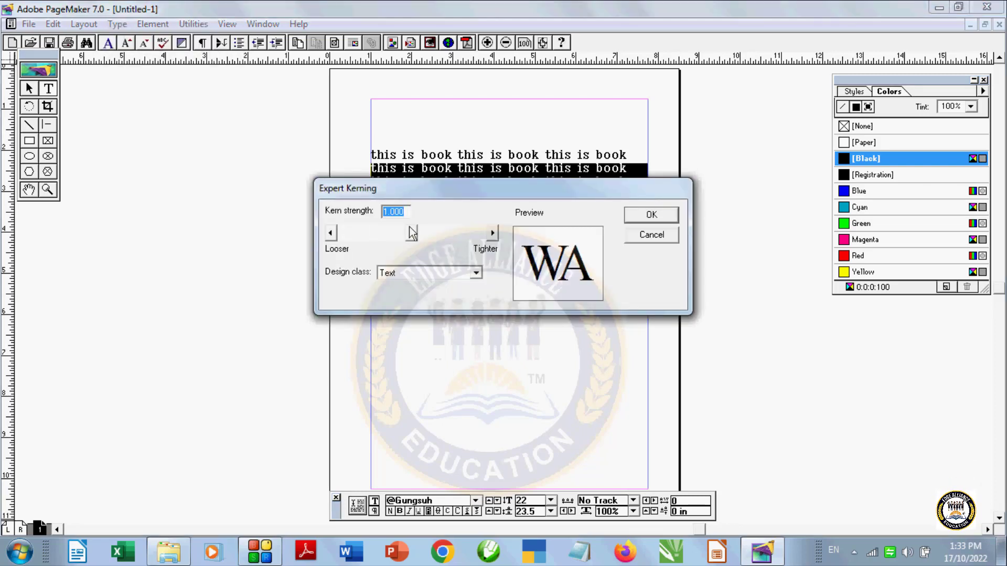
pyautogui.moveTo(417, 229); pyautogui.dragTo(460, 242)
pyautogui.moveTo(476, 242)
pyautogui.mouseDown()
pyautogui.moveTo(494, 244)
pyautogui.moveTo(358, 251)
pyautogui.mouseUp()
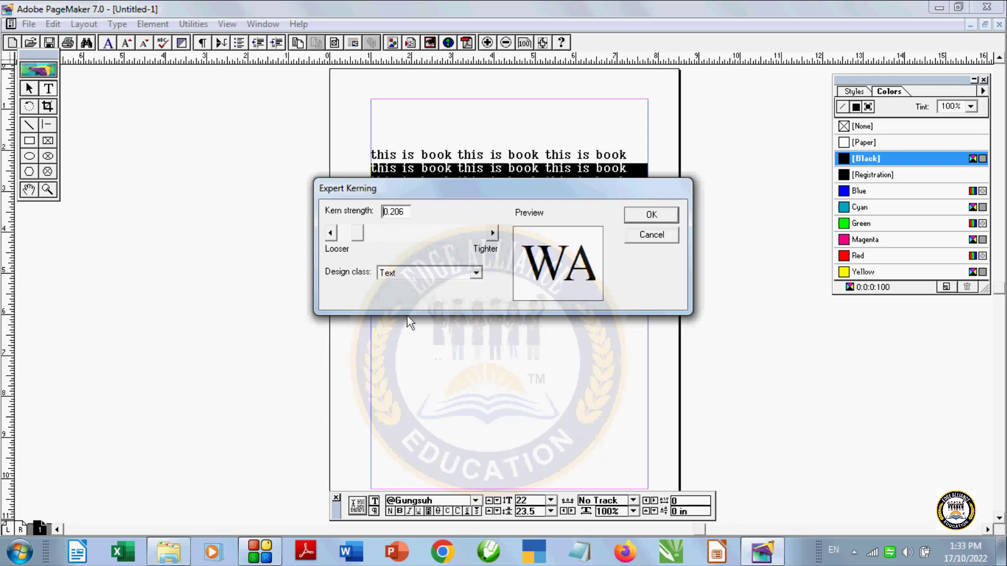
pyautogui.click(655, 237)
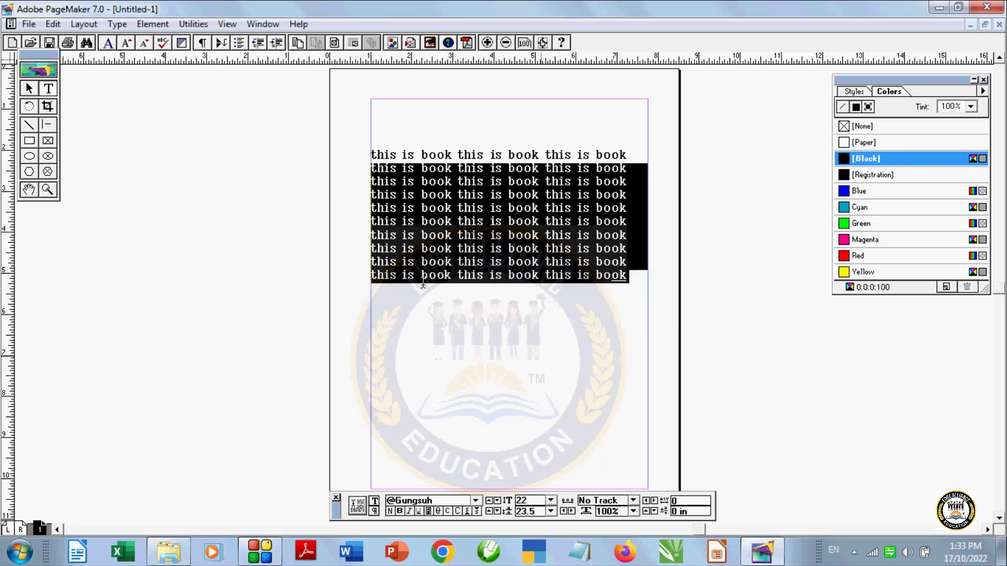
pyautogui.click(117, 25)
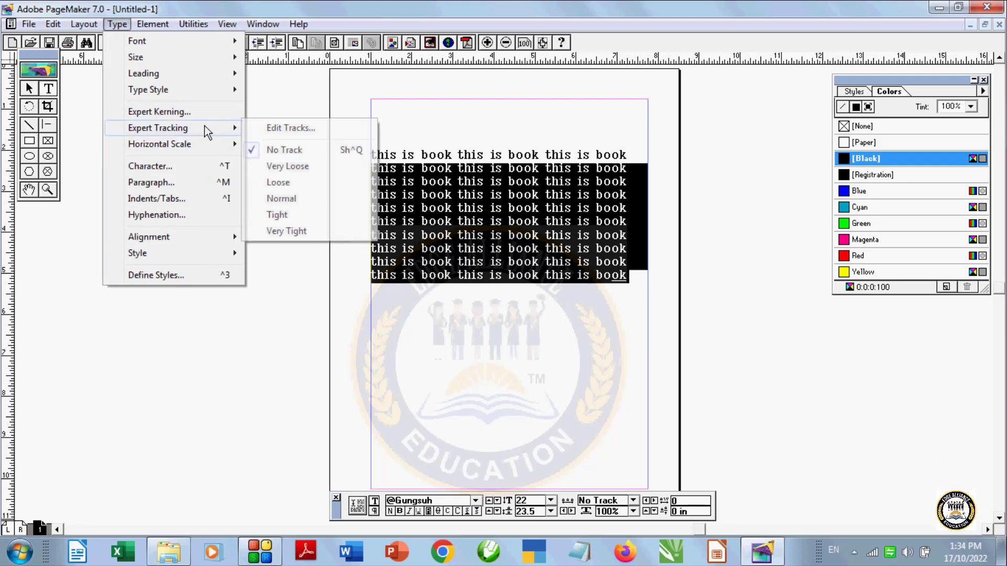
pyautogui.moveTo(159, 127)
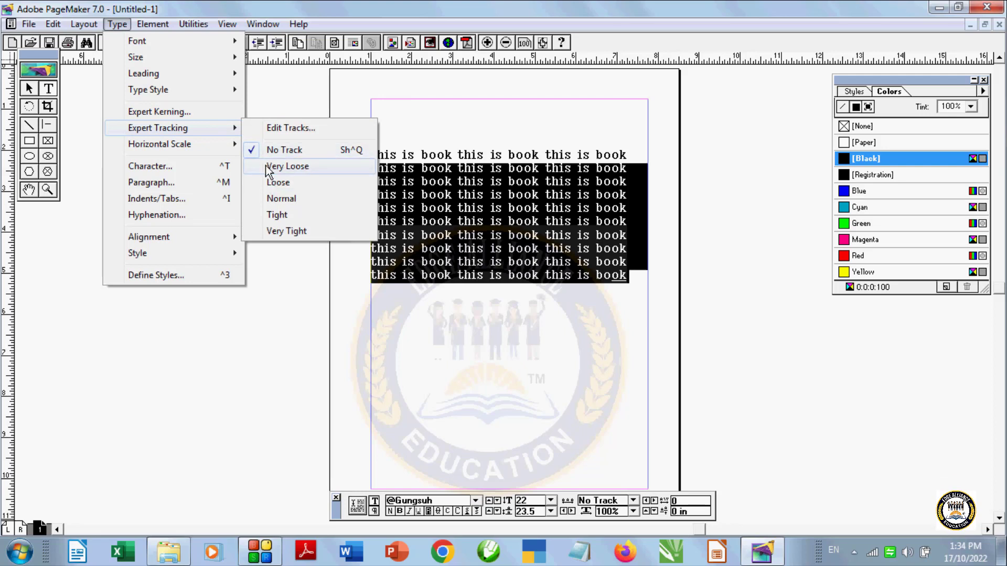
pyautogui.click(283, 166)
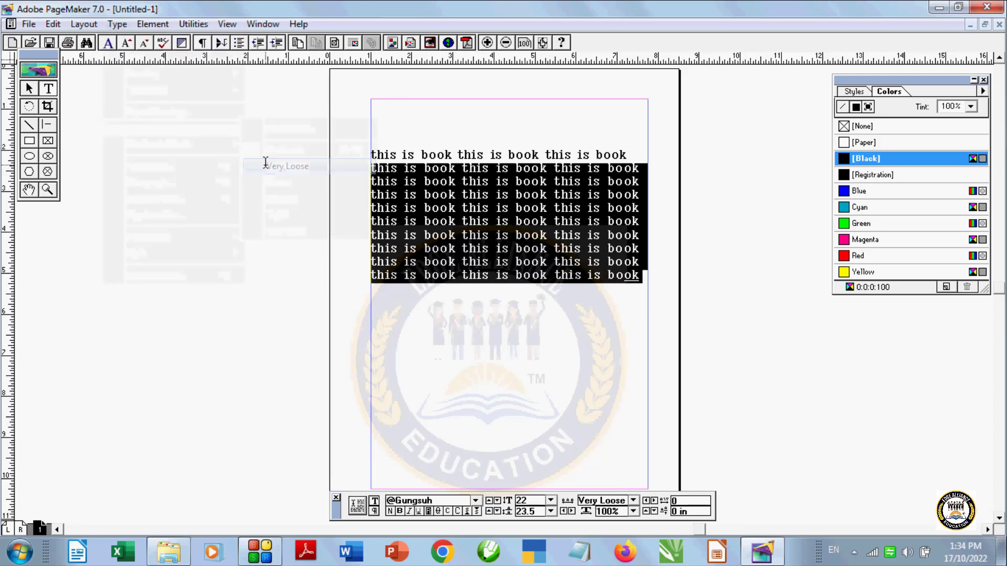
pyautogui.click(118, 27)
pyautogui.moveTo(158, 128)
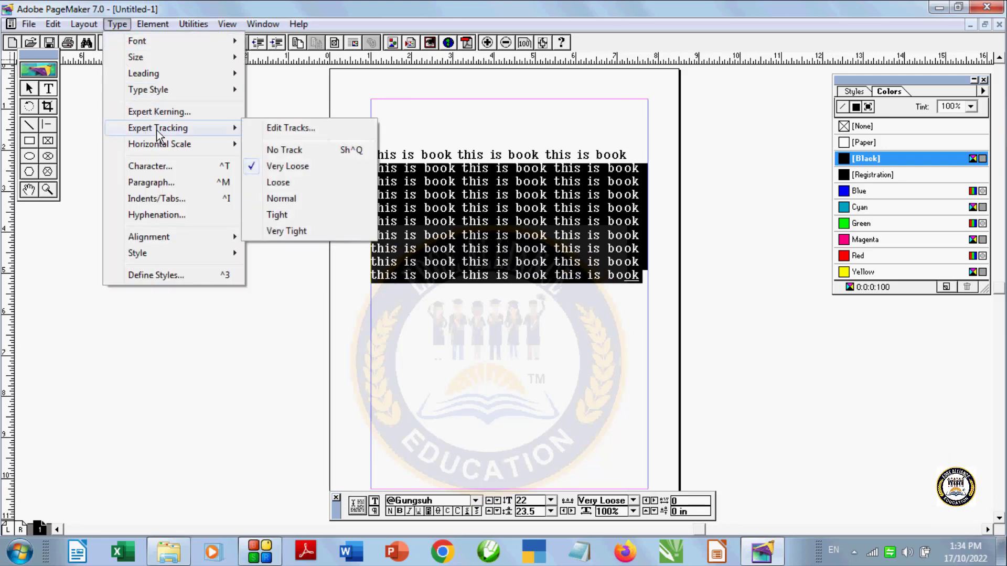
pyautogui.click(269, 182)
pyautogui.click(225, 112)
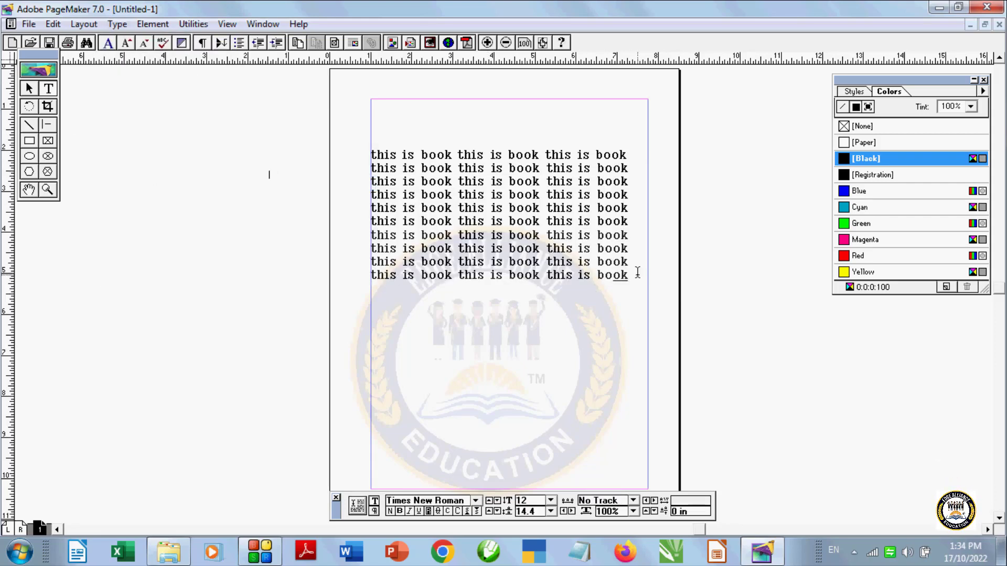
pyautogui.moveTo(637, 272); pyautogui.dragTo(342, 157)
pyautogui.click(117, 24)
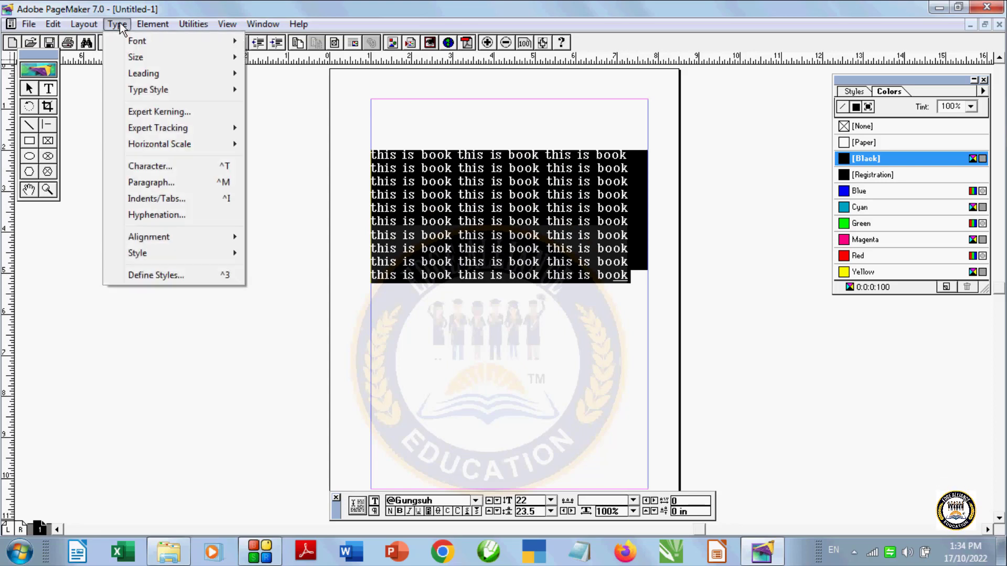
pyautogui.moveTo(157, 127)
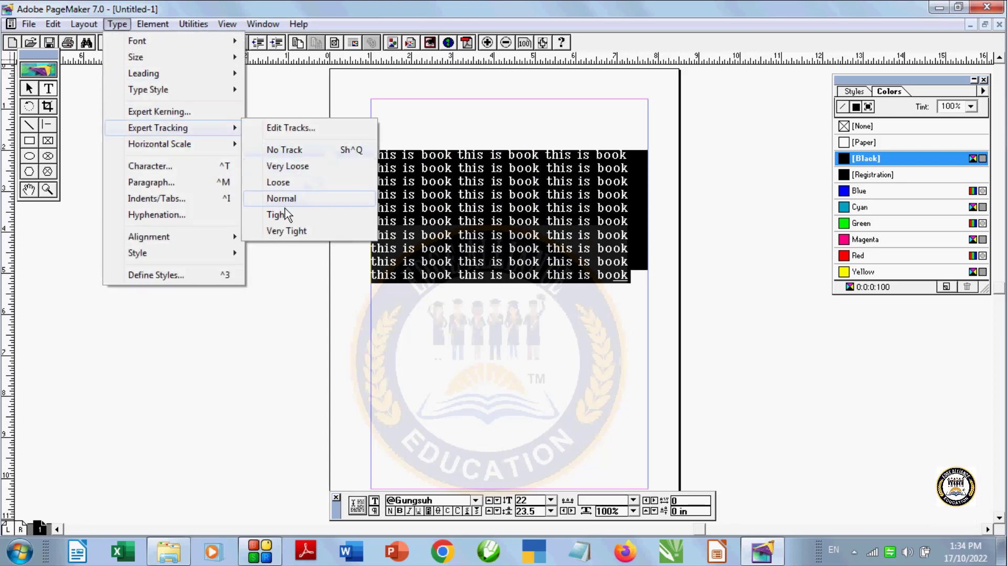
pyautogui.click(278, 219)
pyautogui.click(117, 25)
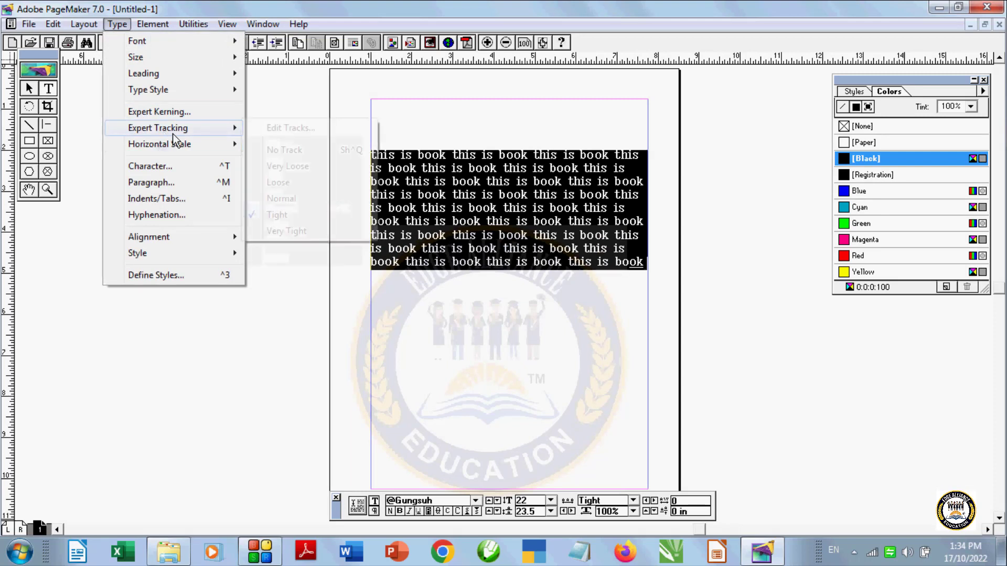
pyautogui.click(289, 231)
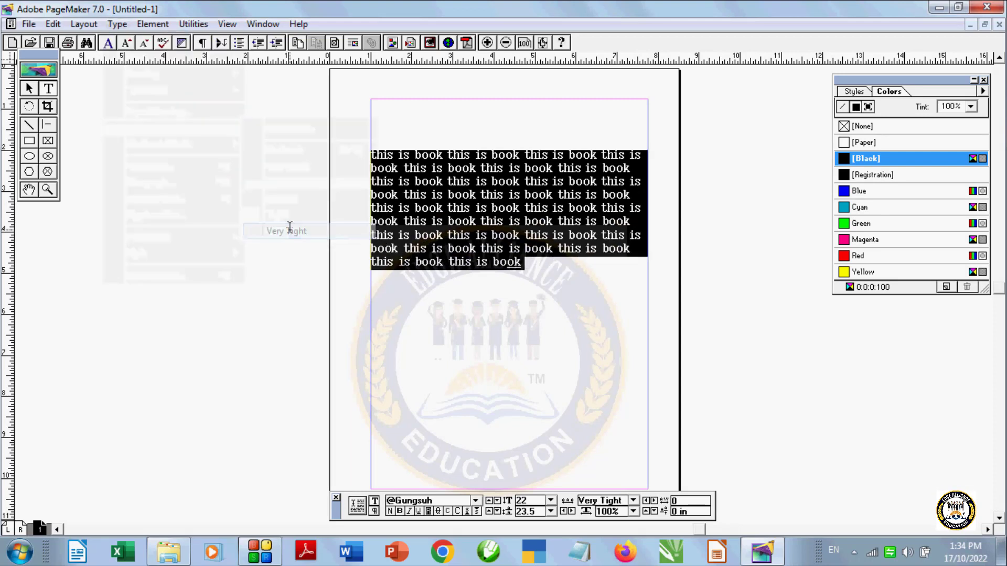
pyautogui.click(116, 26)
pyautogui.moveTo(157, 127)
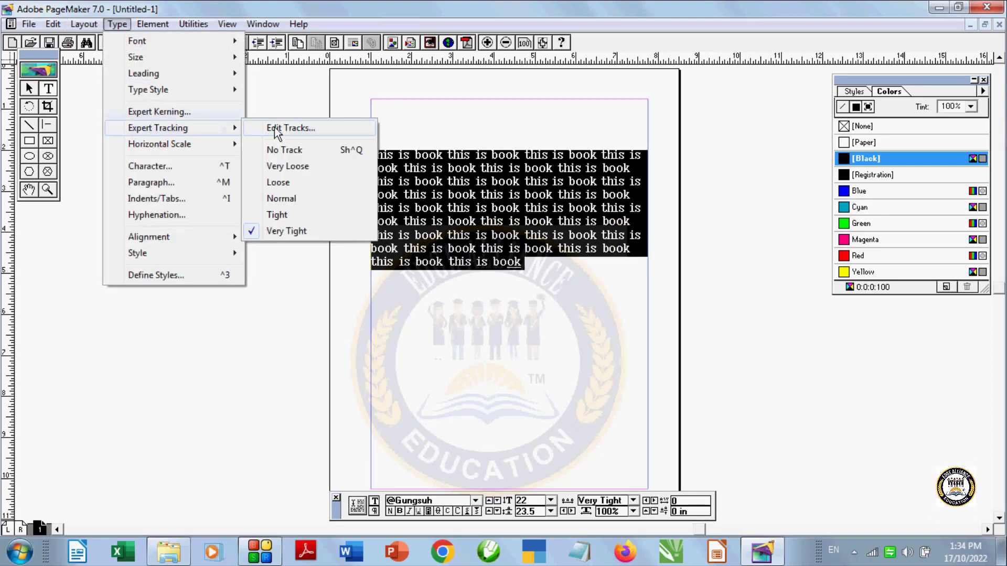
pyautogui.click(272, 147)
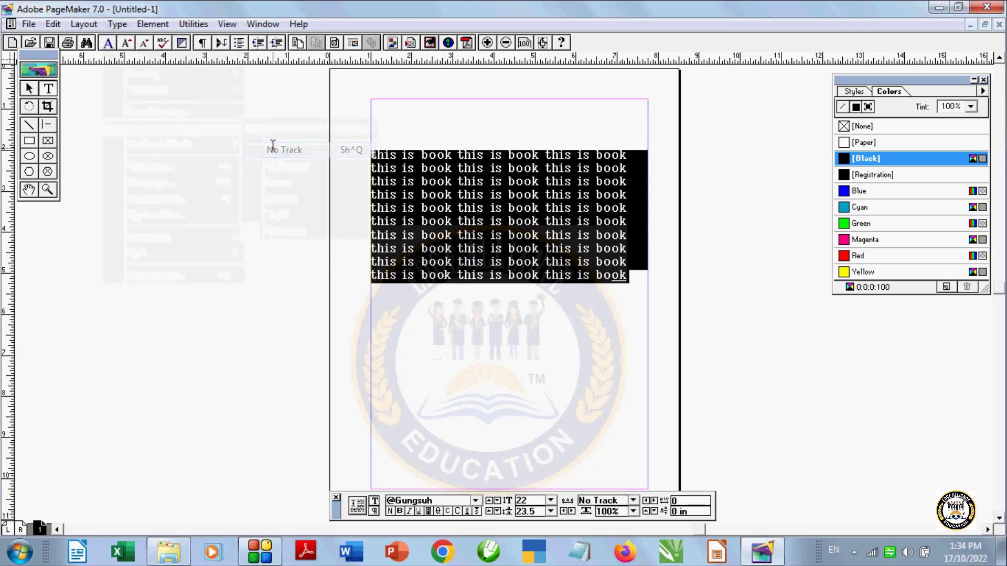
pyautogui.click(496, 304)
pyautogui.moveTo(632, 276); pyautogui.dragTo(371, 128)
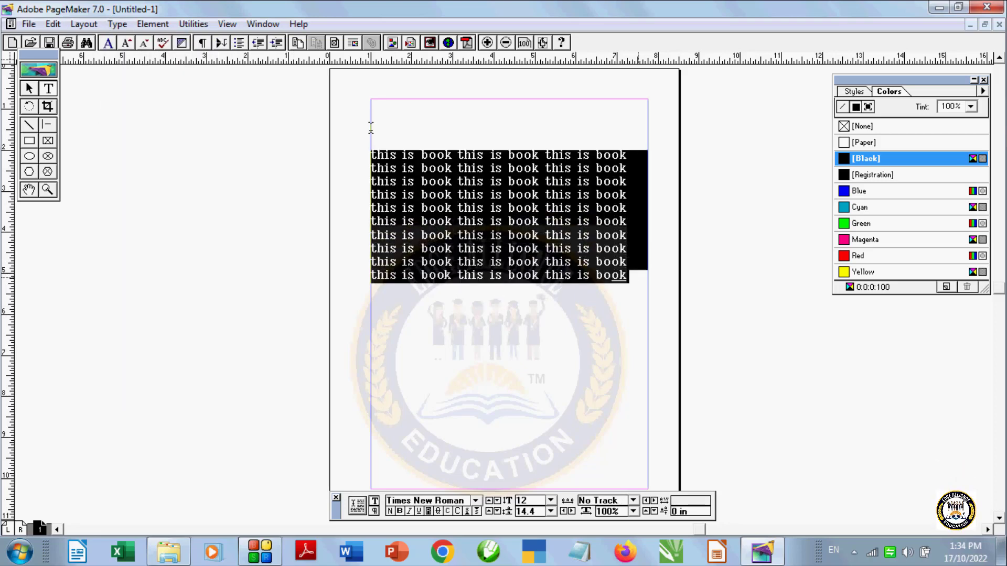
pyautogui.click(117, 24)
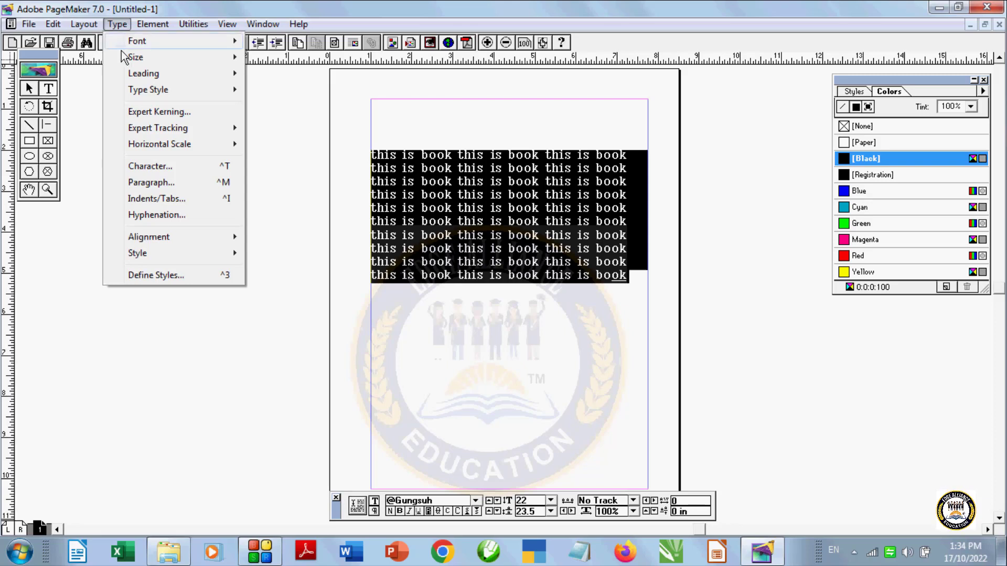
pyautogui.moveTo(160, 144)
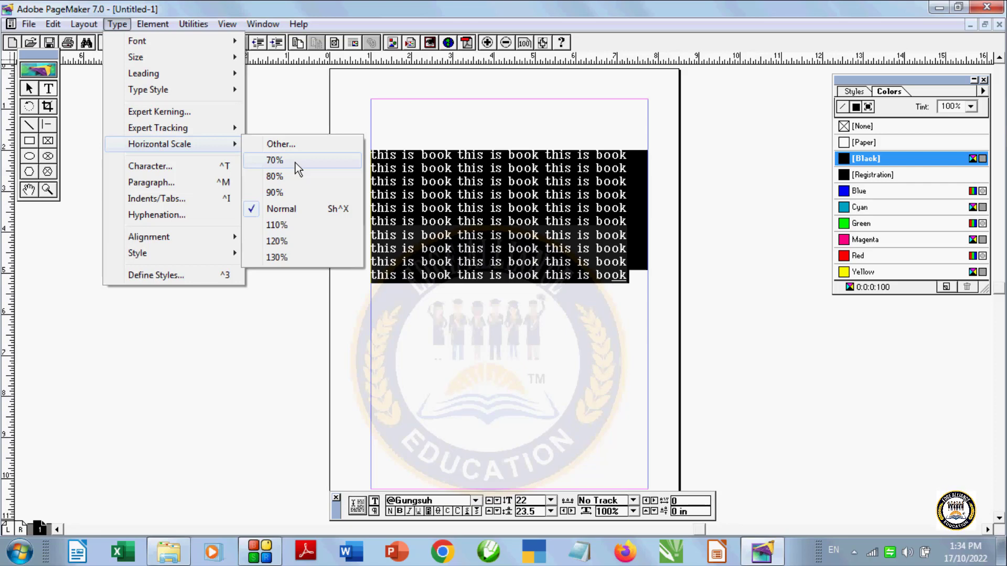
pyautogui.click(281, 176)
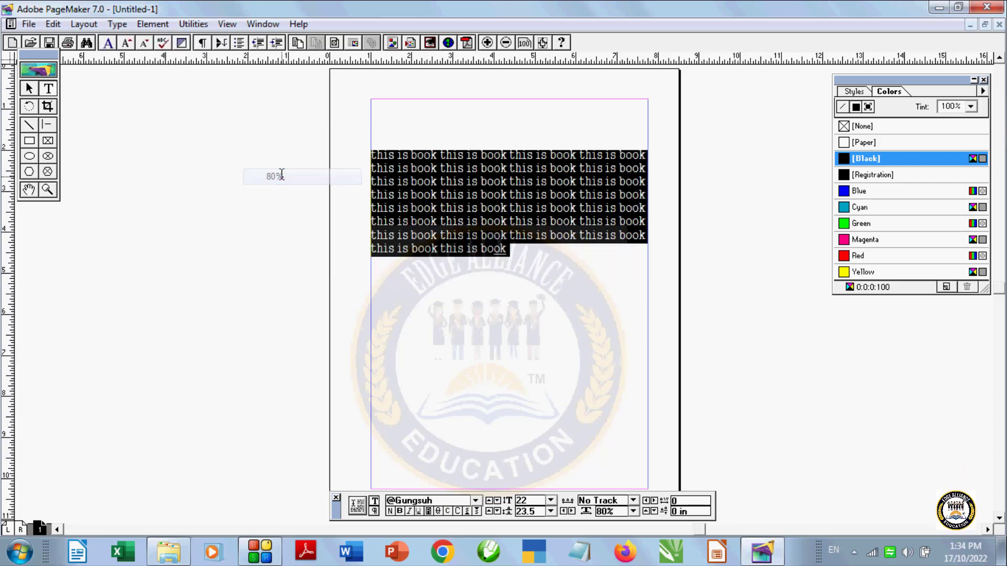
pyautogui.click(117, 24)
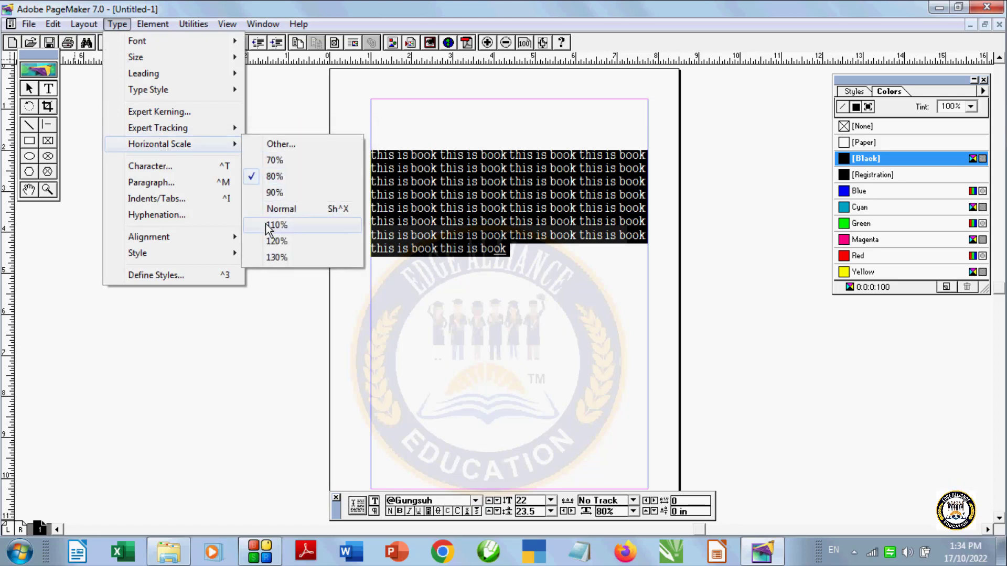
pyautogui.click(274, 209)
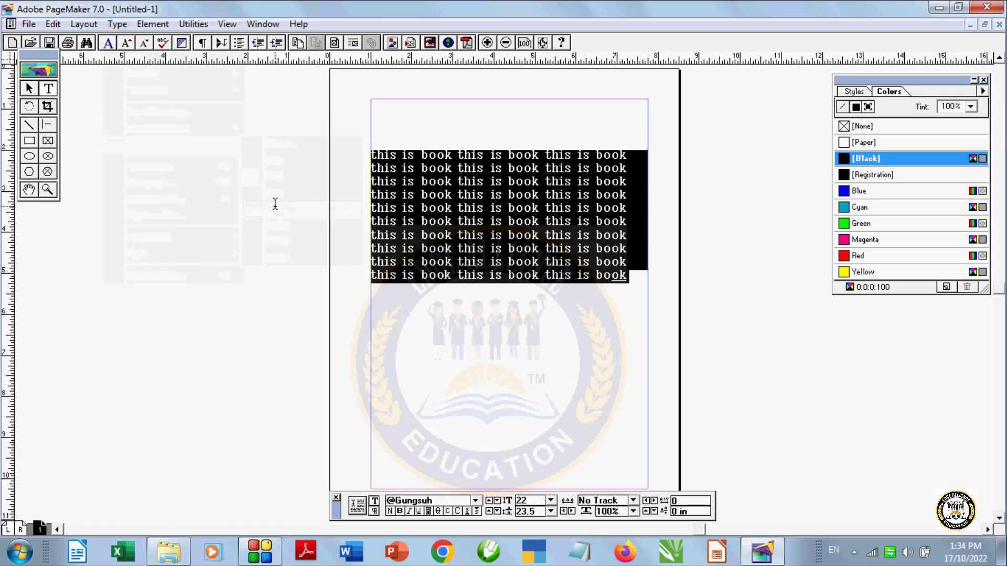
pyautogui.click(117, 24)
pyautogui.moveTo(160, 144)
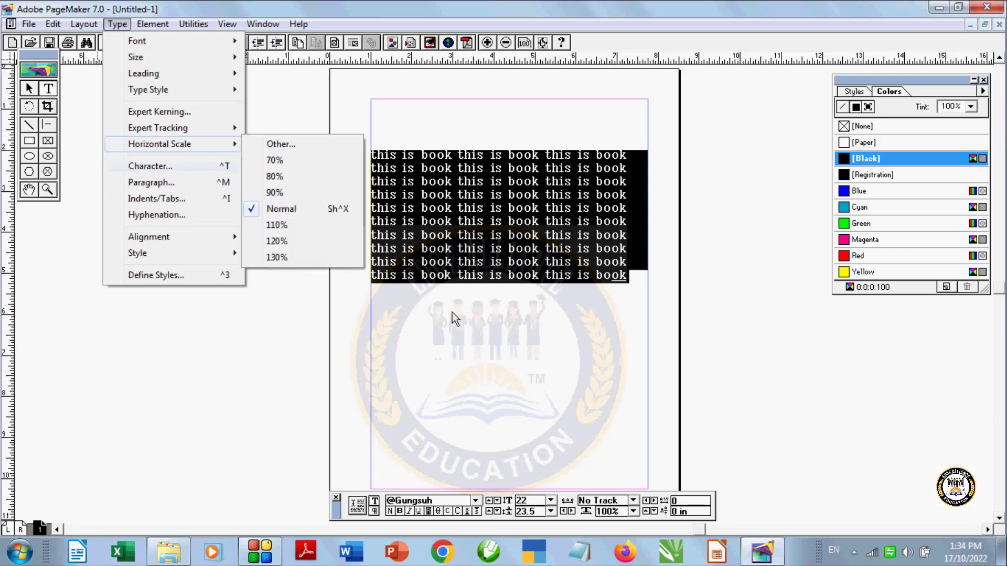
pyautogui.click(373, 153)
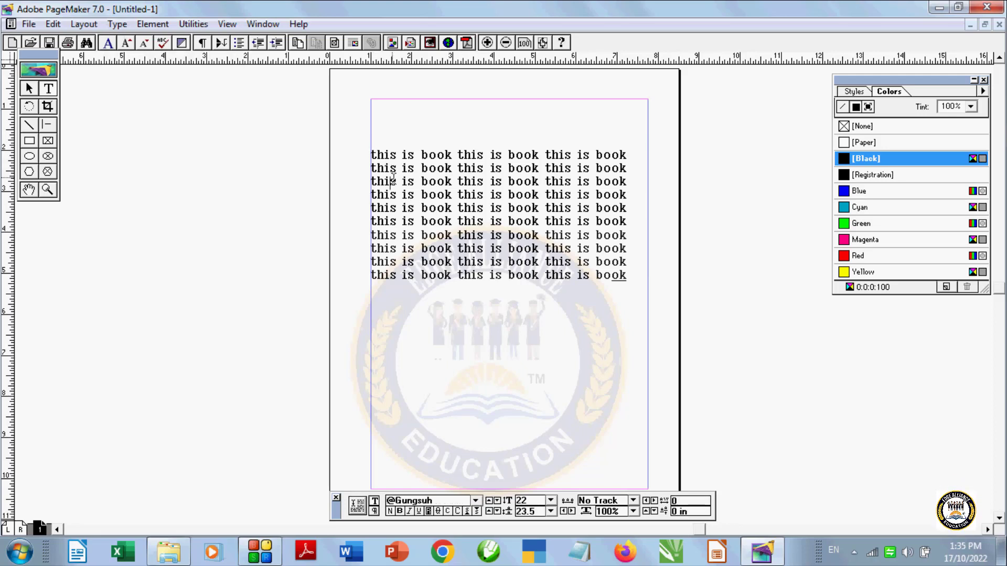
pyautogui.moveTo(395, 181); pyautogui.dragTo(371, 140)
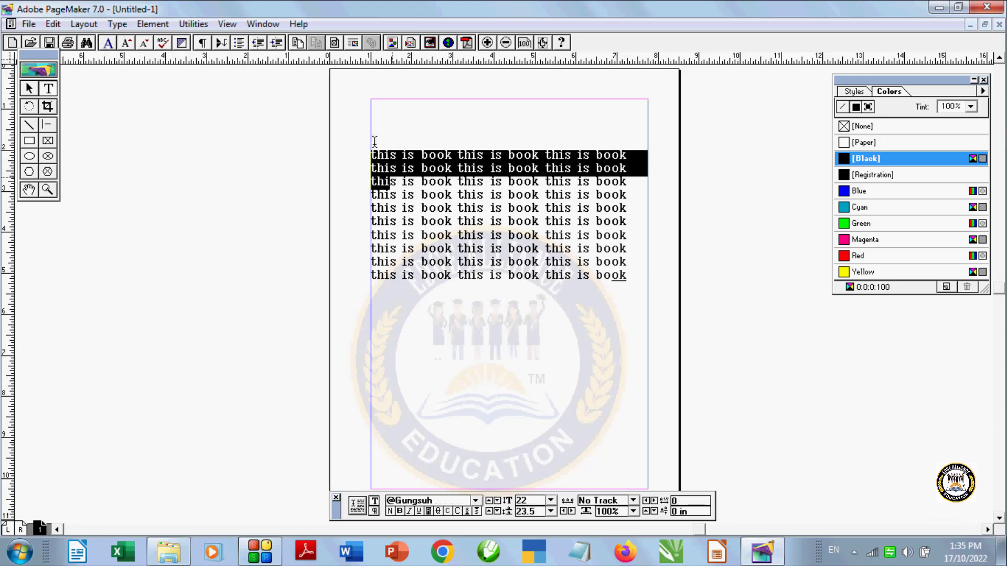
pyautogui.click(117, 23)
pyautogui.click(151, 166)
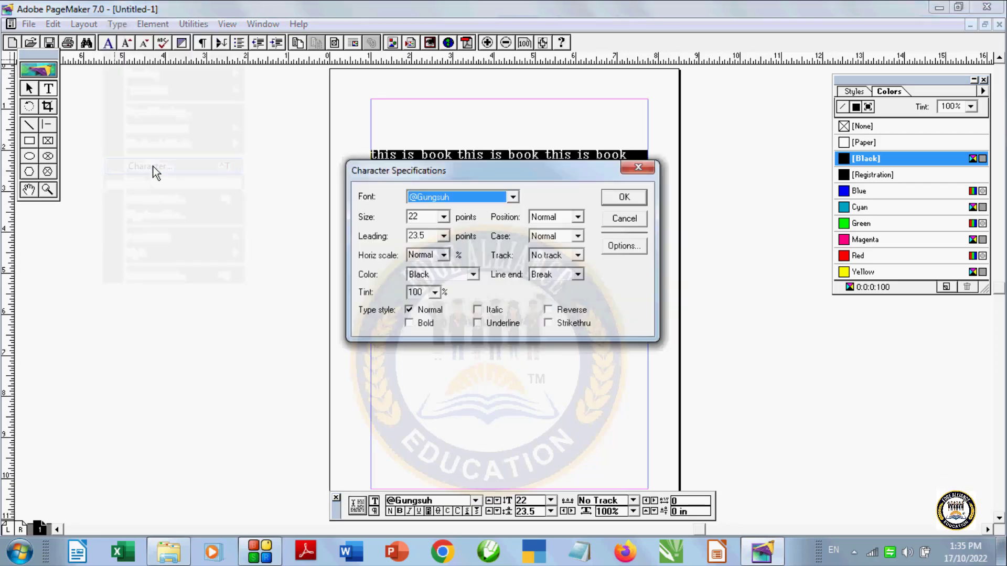
pyautogui.moveTo(419, 170)
pyautogui.mouseDown()
pyautogui.moveTo(432, 200)
pyautogui.moveTo(212, 250)
pyautogui.mouseUp()
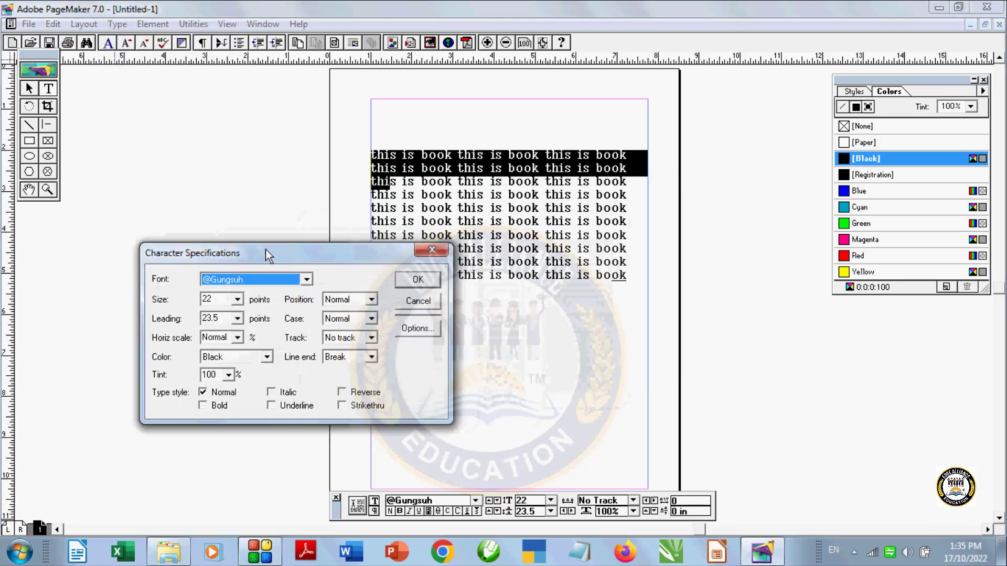
pyautogui.click(430, 251)
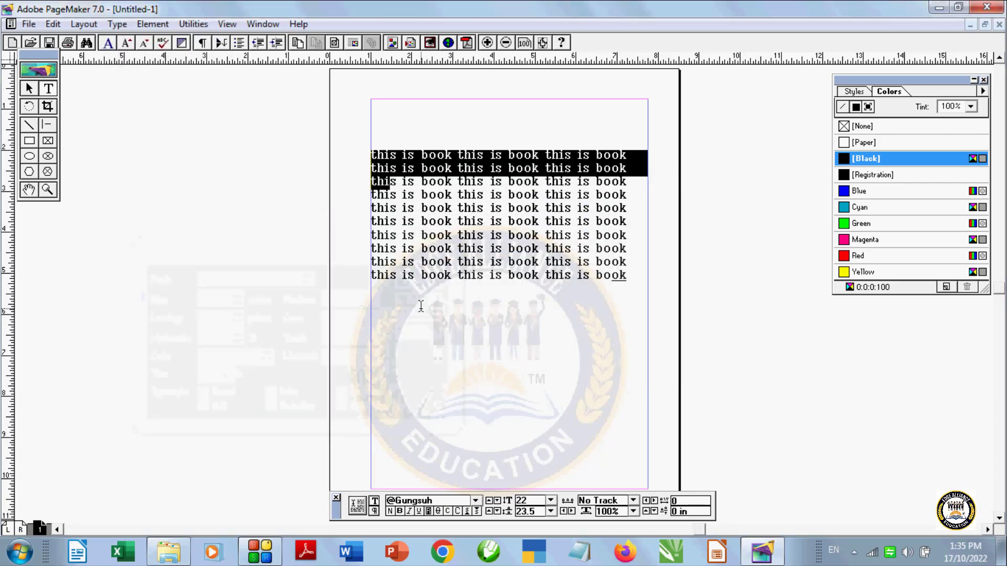
pyautogui.moveTo(644, 279)
pyautogui.mouseDown()
pyautogui.moveTo(574, 259)
pyautogui.moveTo(374, 141)
pyautogui.mouseUp()
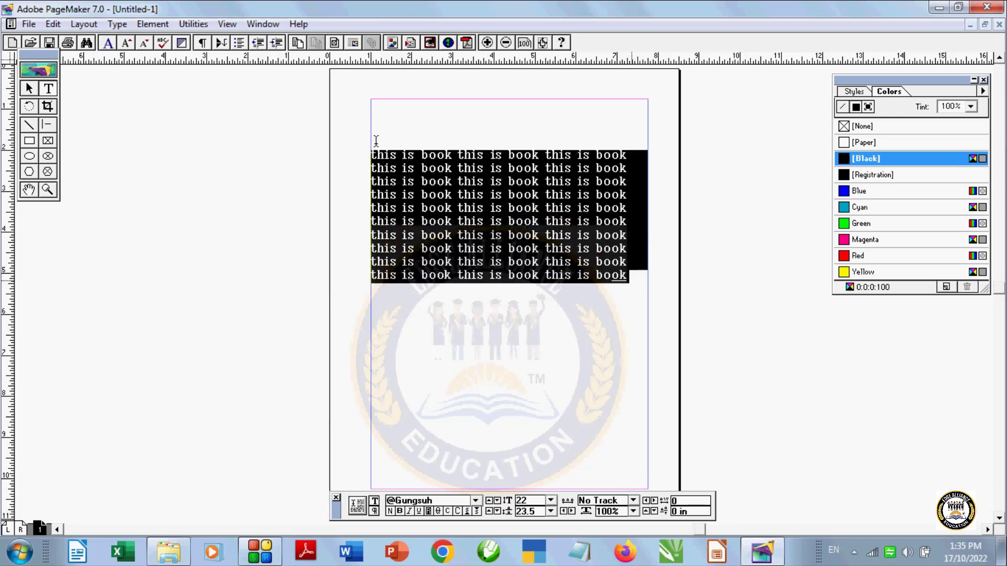
pyautogui.click(117, 24)
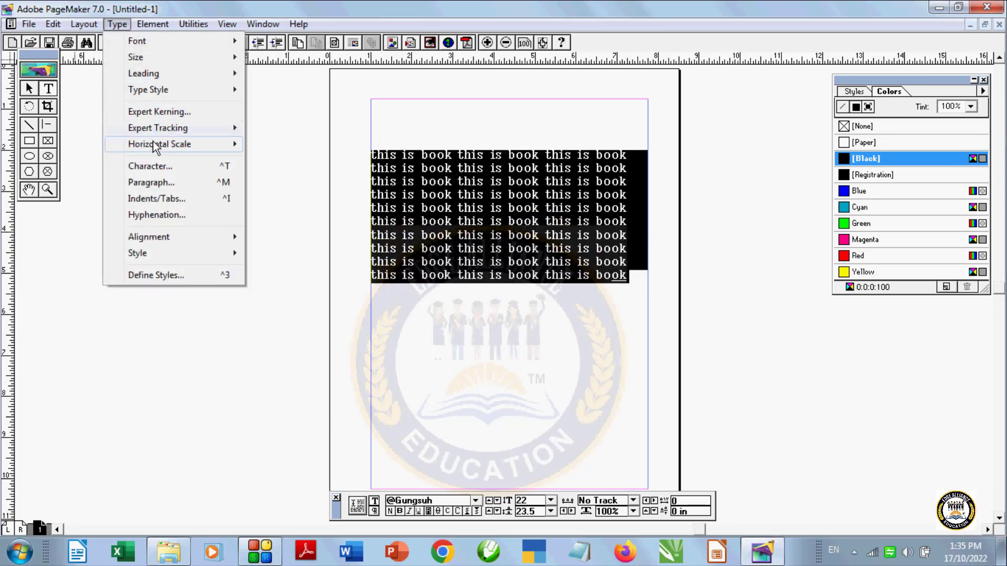
pyautogui.click(157, 167)
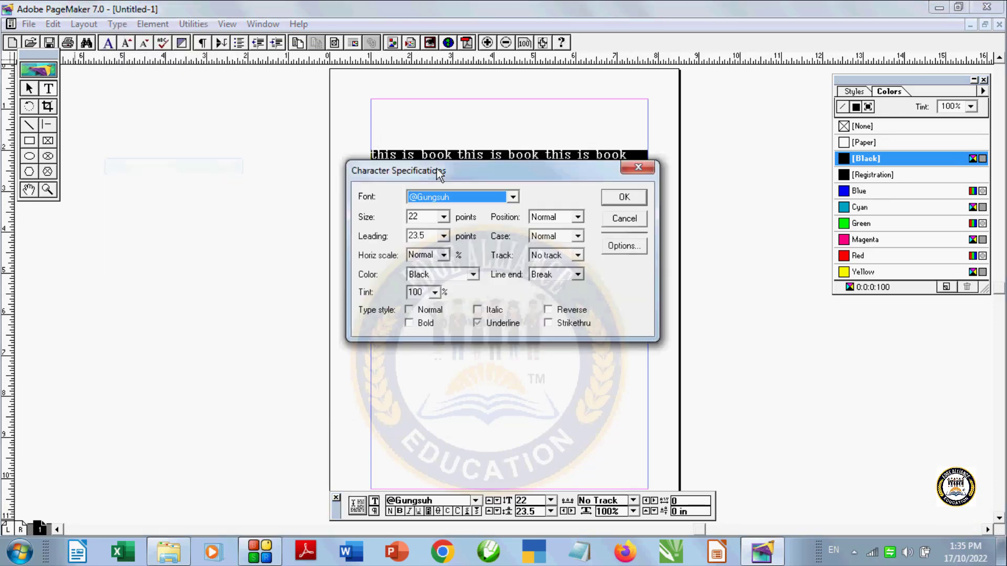
pyautogui.moveTo(437, 168); pyautogui.dragTo(132, 273)
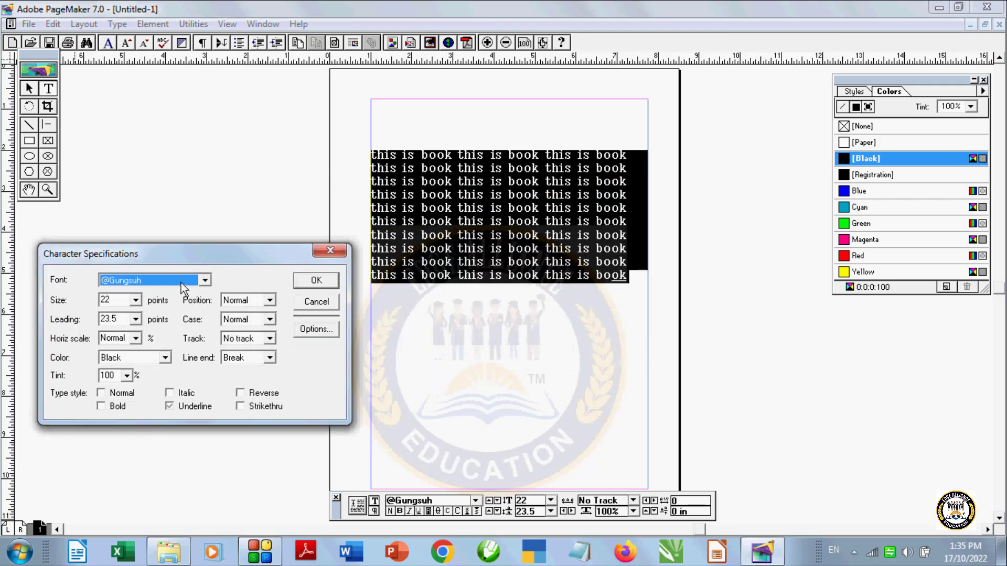
pyautogui.click(181, 282)
pyautogui.moveTo(204, 311); pyautogui.dragTo(181, 265)
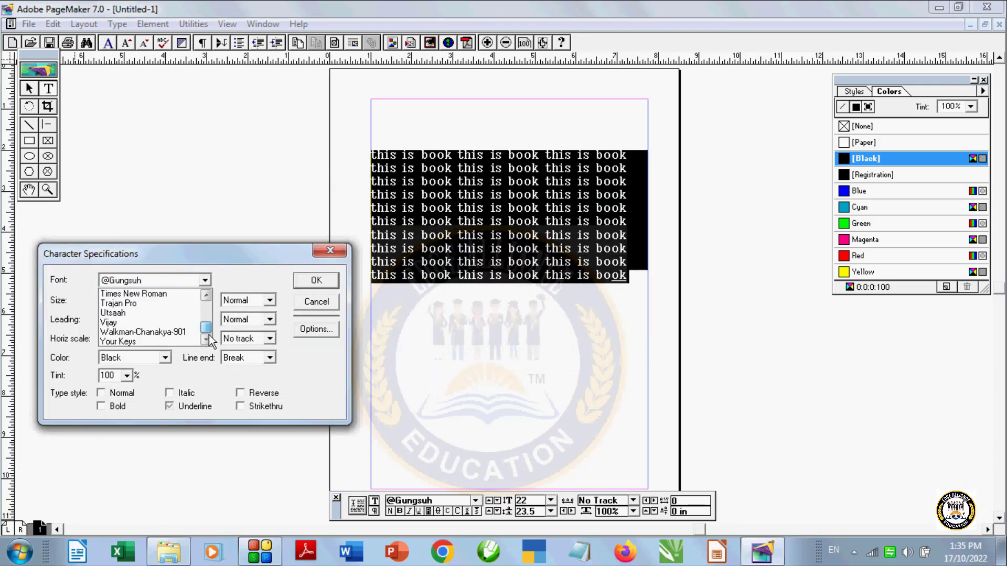
pyautogui.click(178, 283)
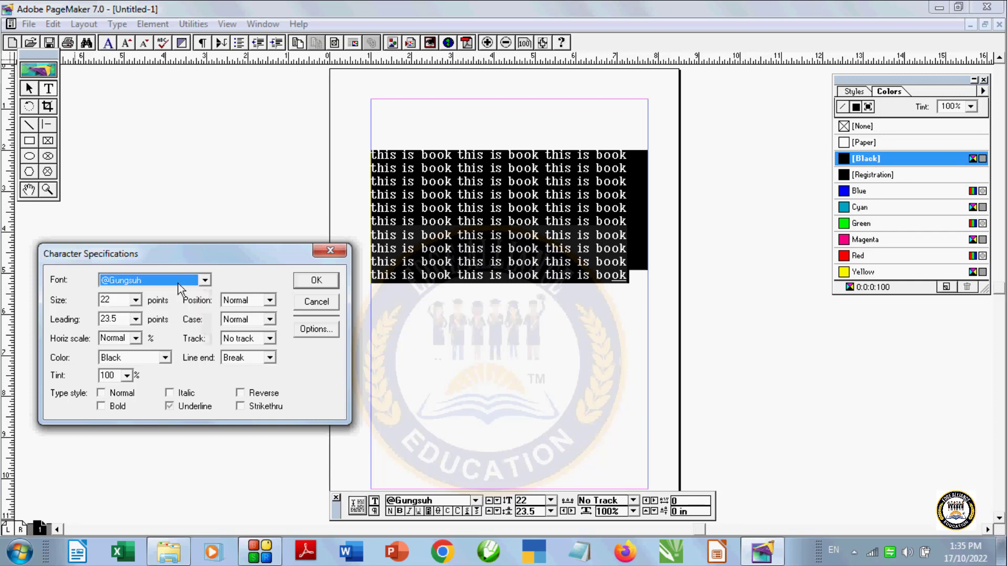
pyautogui.click(136, 300)
pyautogui.moveTo(137, 321); pyautogui.dragTo(139, 351)
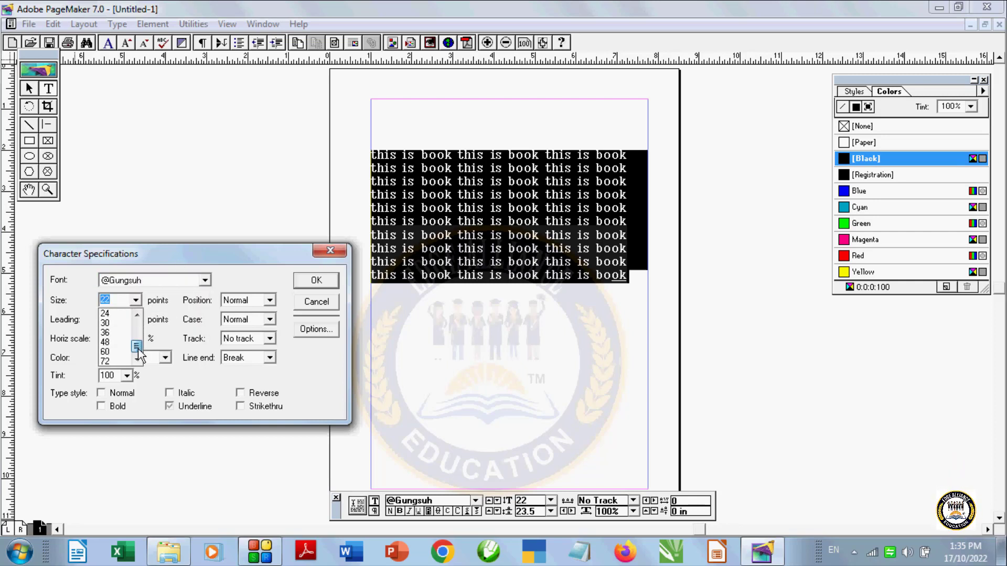
pyautogui.click(142, 318)
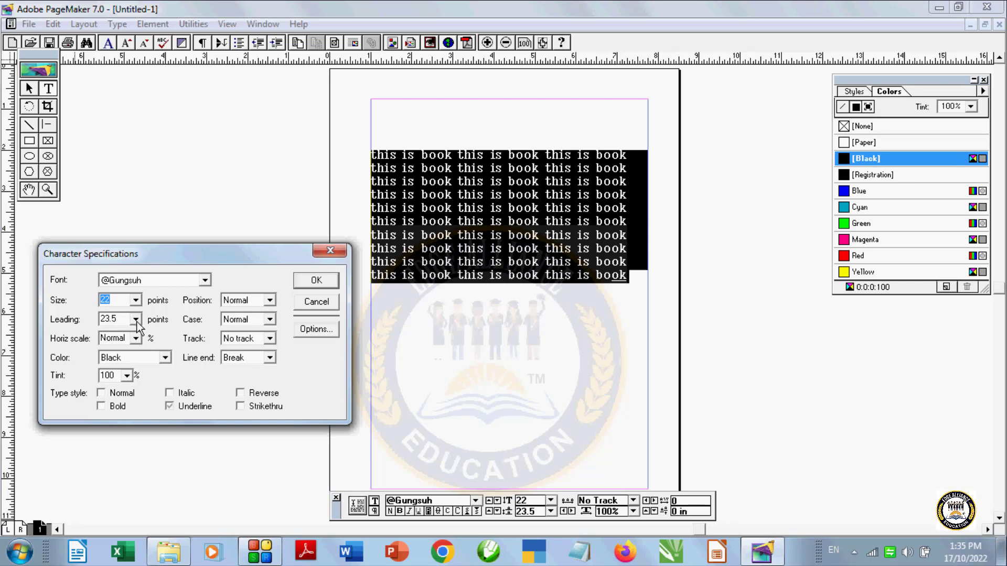
pyautogui.click(135, 320)
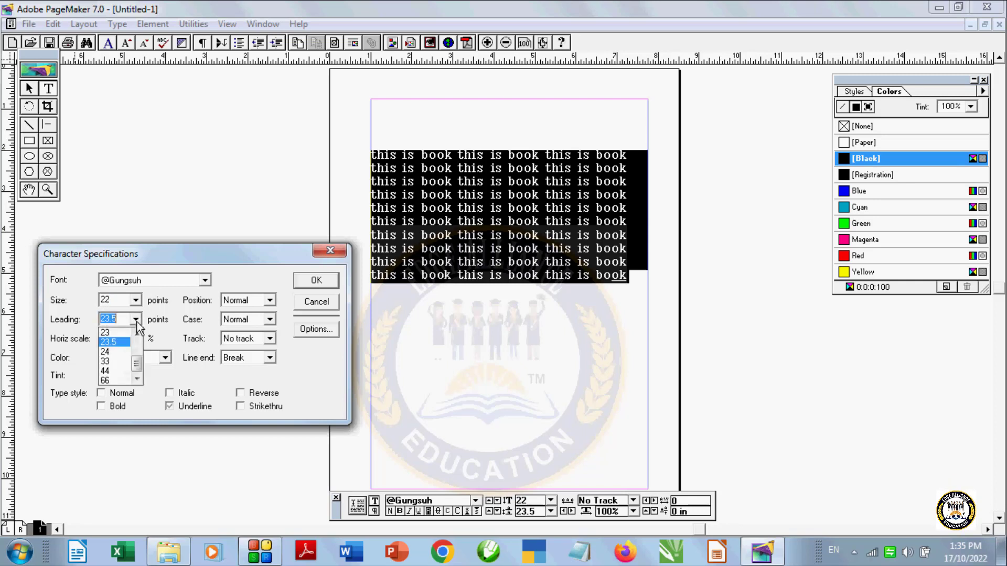
pyautogui.click(140, 360)
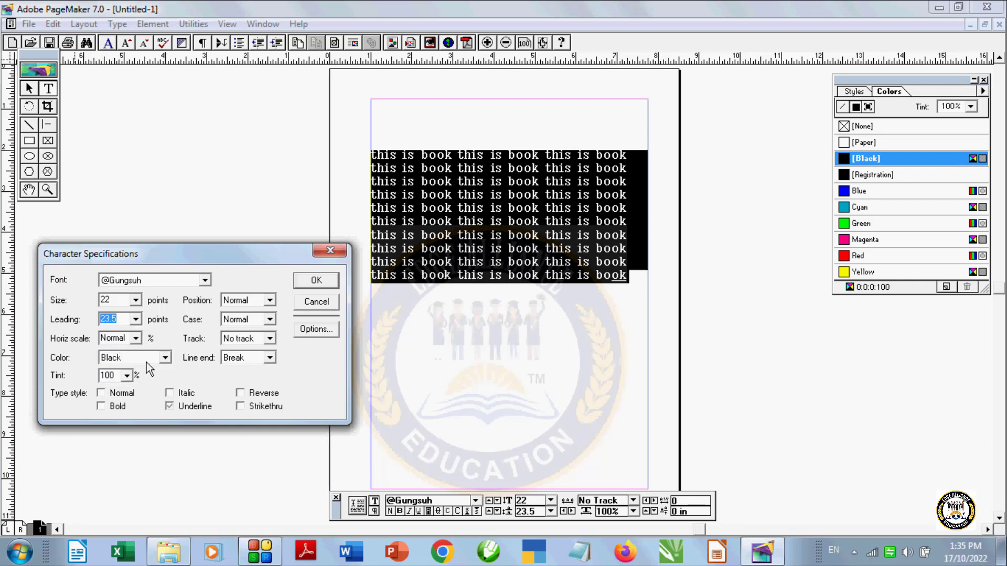
pyautogui.click(157, 357)
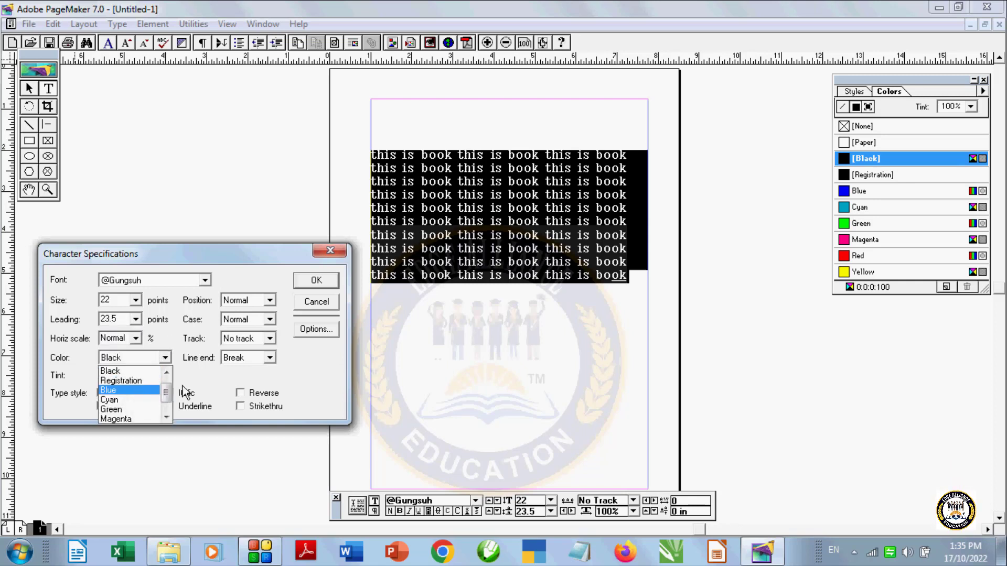
pyautogui.click(202, 383)
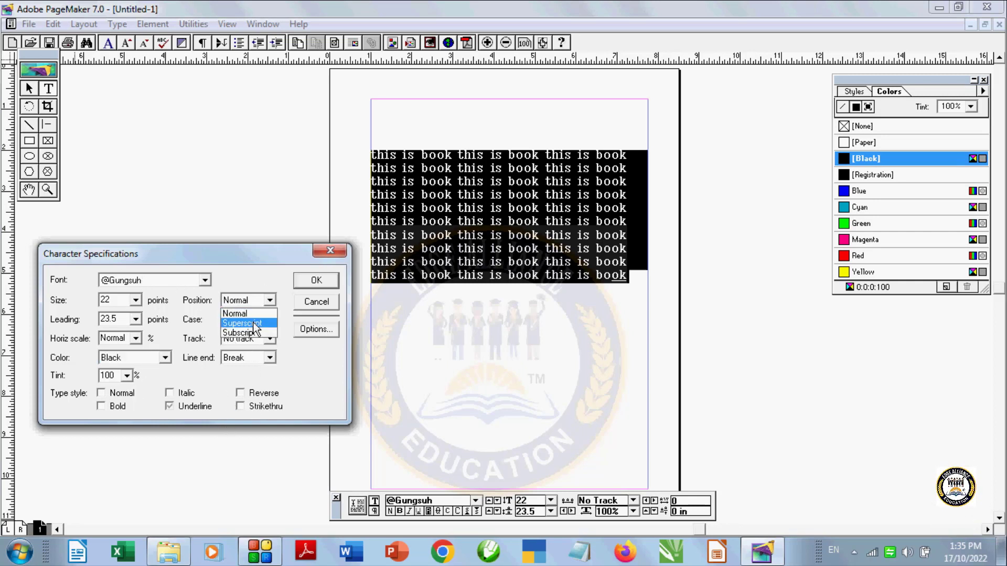
pyautogui.click(305, 313)
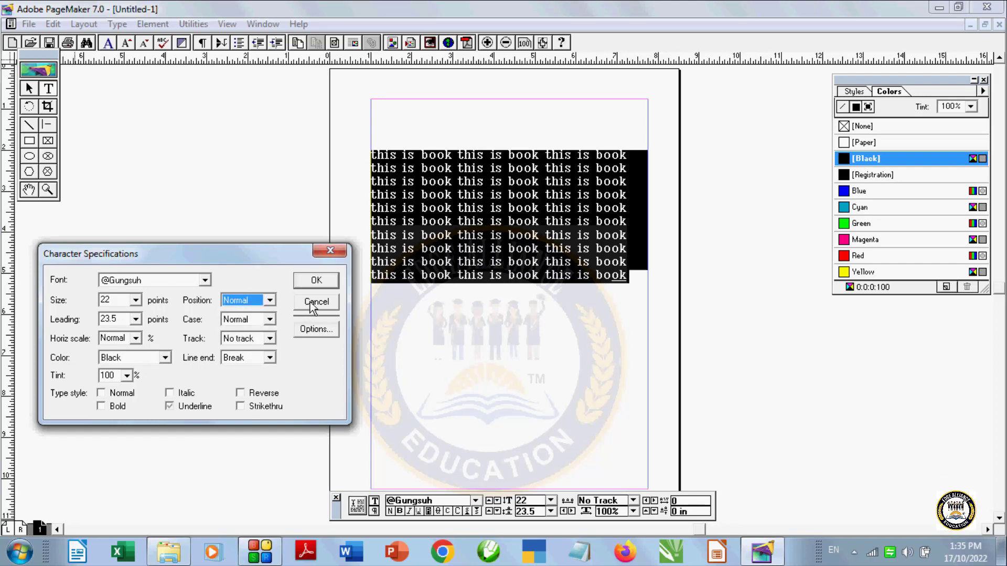
pyautogui.click(317, 302)
pyautogui.click(535, 343)
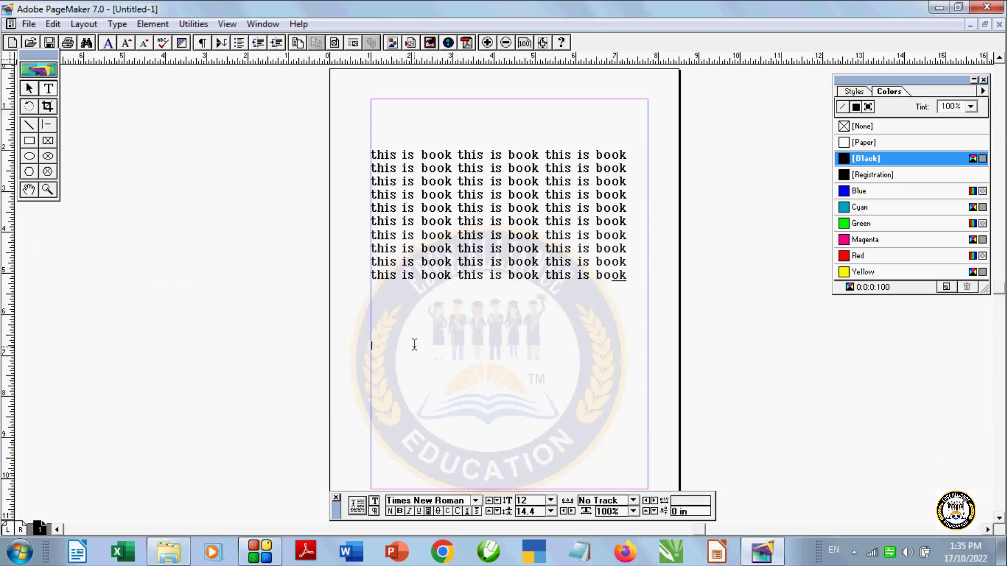
# Step: Type h2o in a larger size below the ten lines
pyautogui.hotkey('ctrl', 'alt', 'shift', '.')
pyautogui.hotkey('ctrl', 'alt', 'shift', '.')
pyautogui.write('2o')
pyautogui.moveTo(399, 353); pyautogui.dragTo(349, 354)
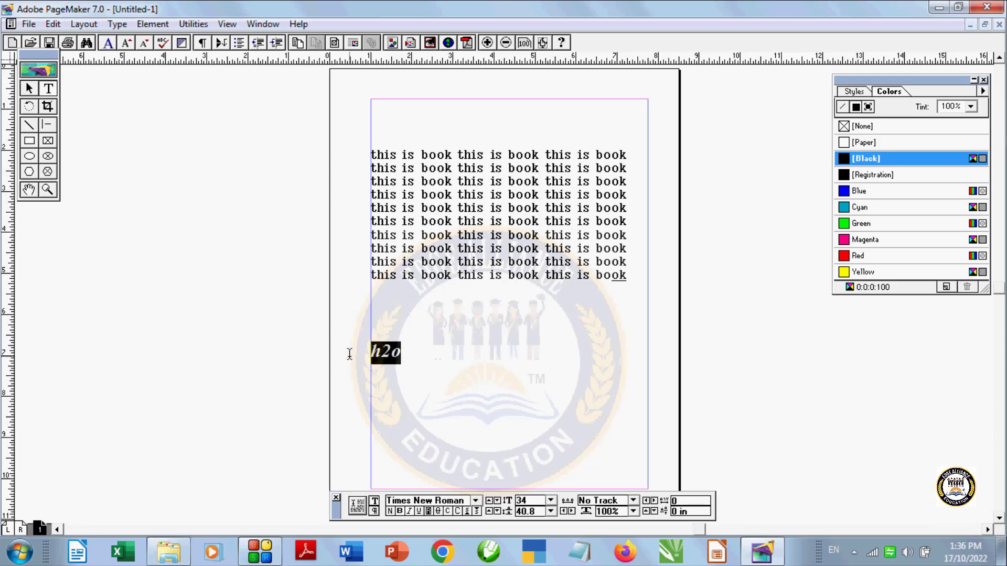
pyautogui.click(393, 370)
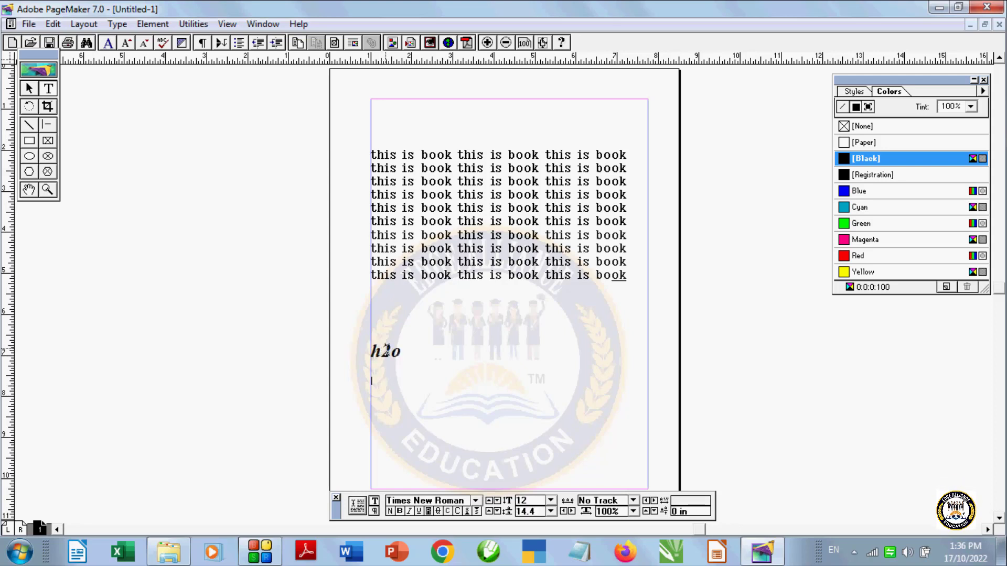
# Step: Make the 2 in h2o a subscript via Character Specifications
pyautogui.moveTo(382, 351); pyautogui.dragTo(391, 352)
pyautogui.click(117, 24)
pyautogui.click(149, 166)
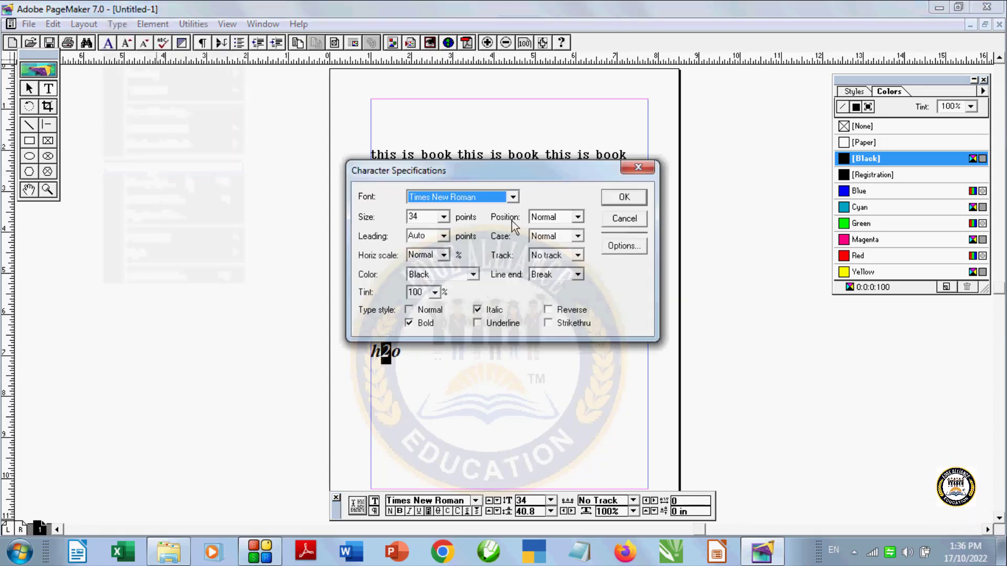
pyautogui.click(541, 217)
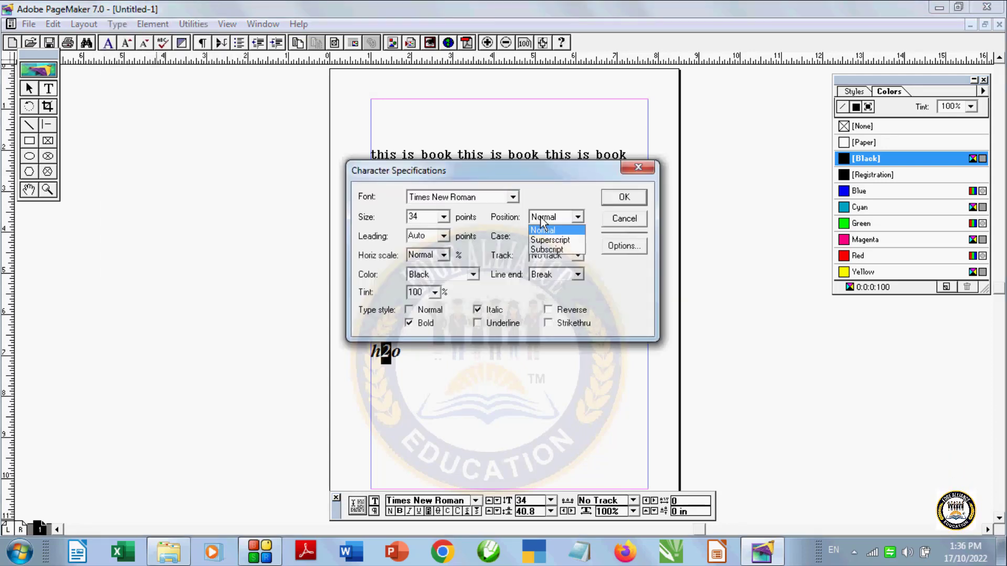
pyautogui.click(547, 250)
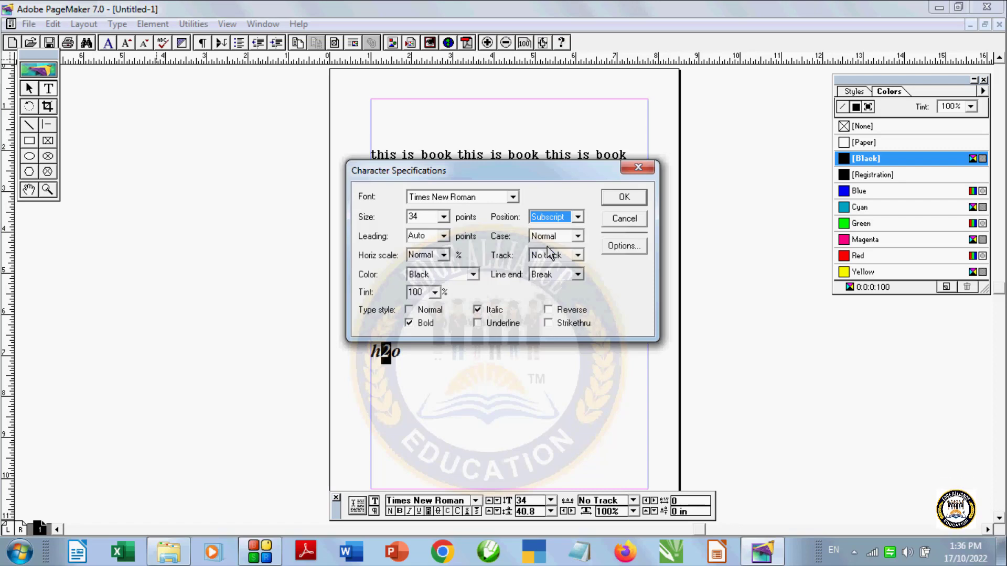
pyautogui.click(621, 199)
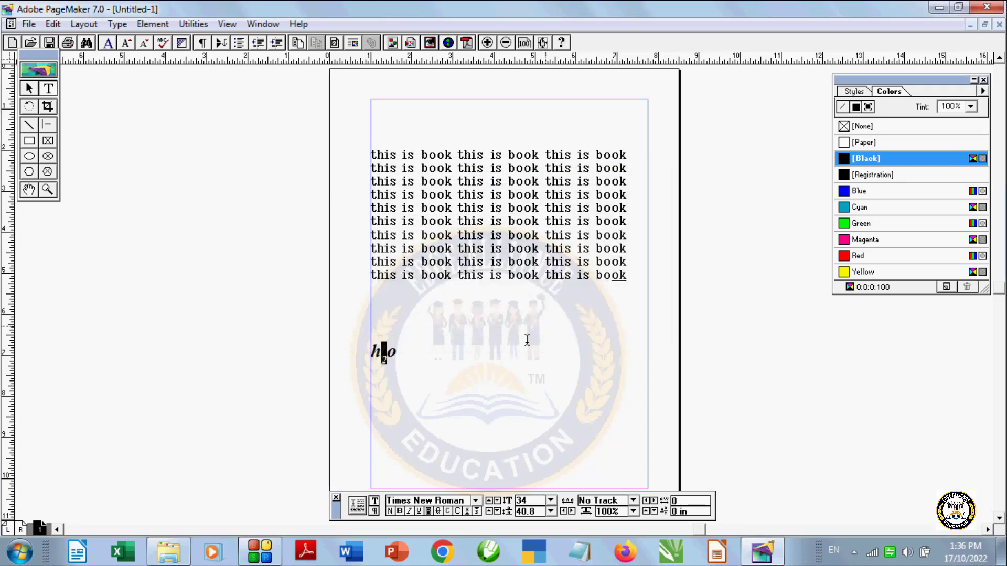
# Step: Type 1st on a new line and select its st
pyautogui.click(412, 355)
pyautogui.write('1st')
pyautogui.moveTo(387, 376); pyautogui.dragTo(394, 376)
pyautogui.click(118, 24)
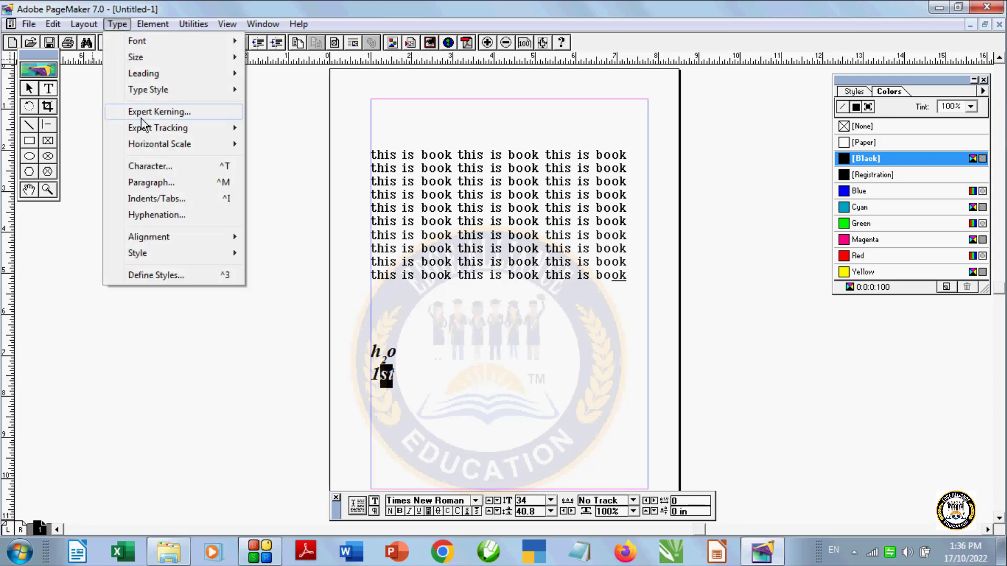
pyautogui.click(163, 166)
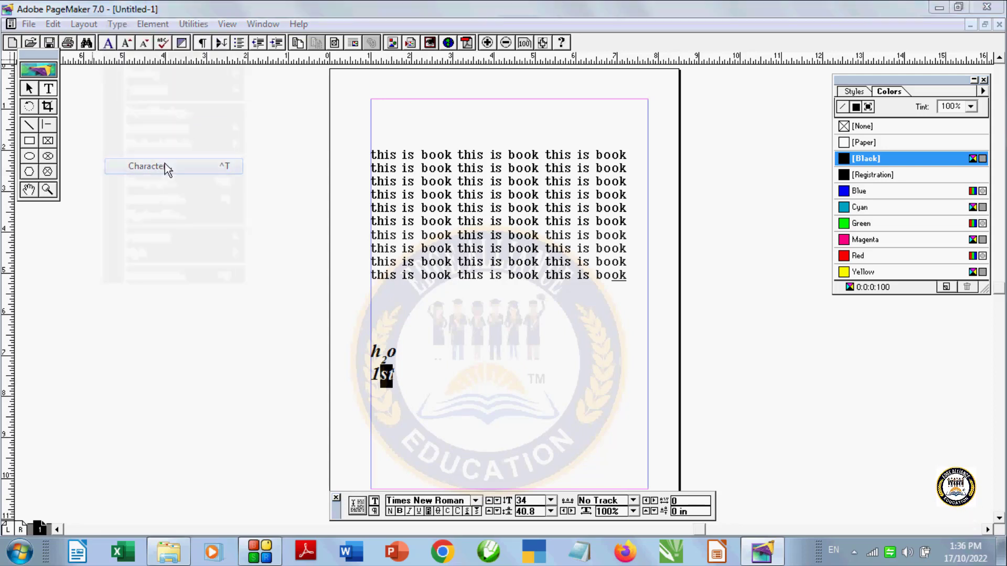
pyautogui.click(563, 217)
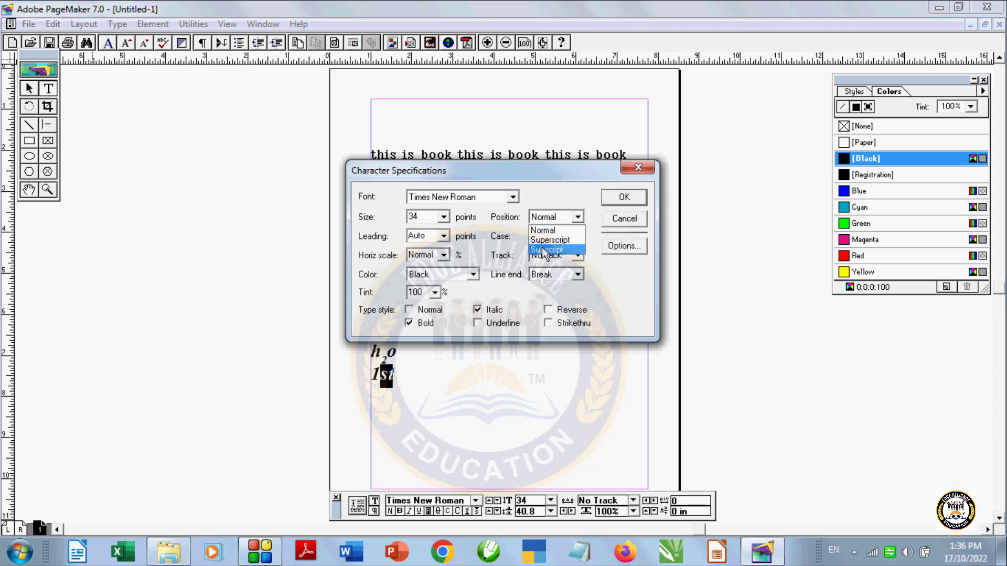
pyautogui.click(546, 251)
pyautogui.click(546, 219)
pyautogui.click(546, 237)
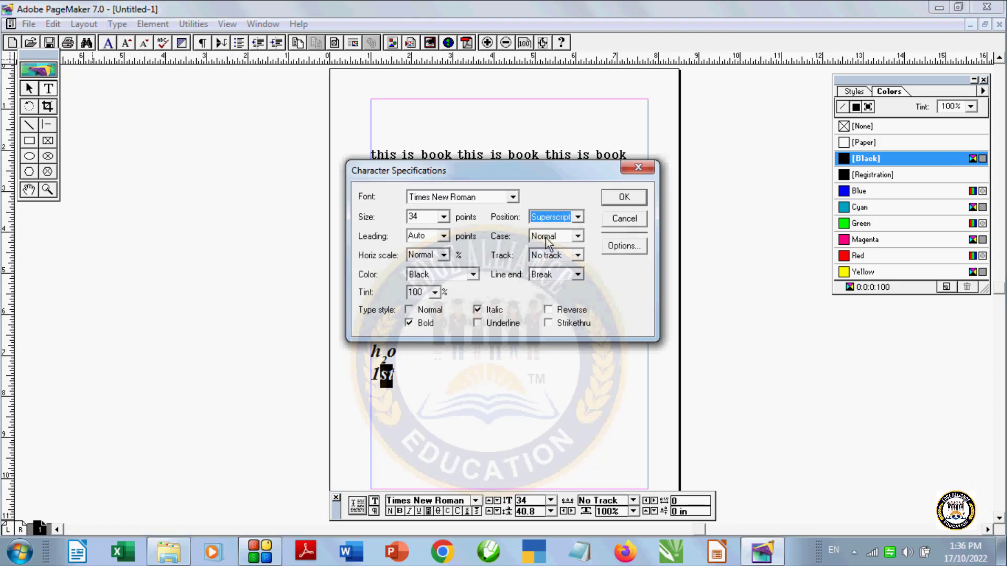
pyautogui.click(619, 201)
pyautogui.press('Down')
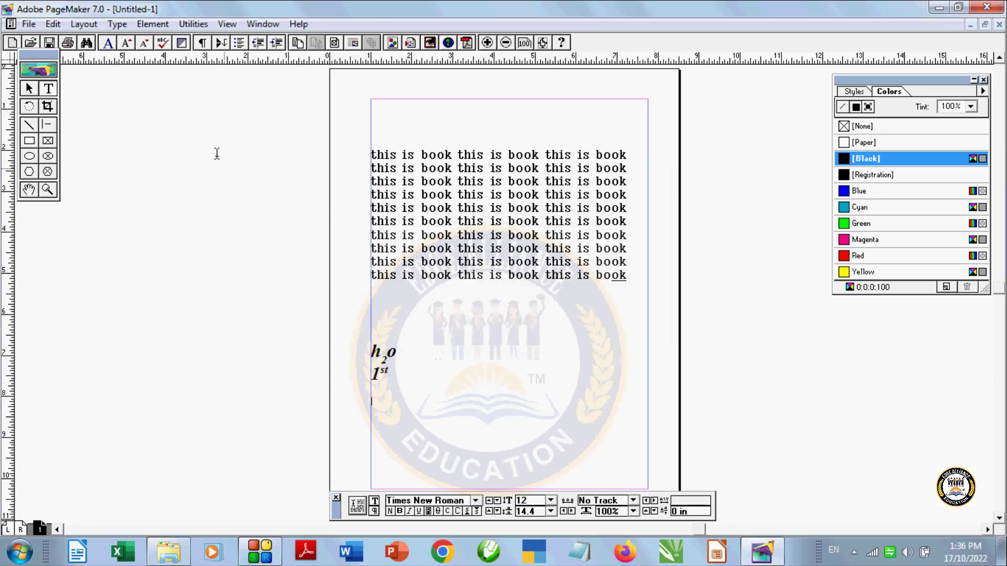
pyautogui.click(117, 24)
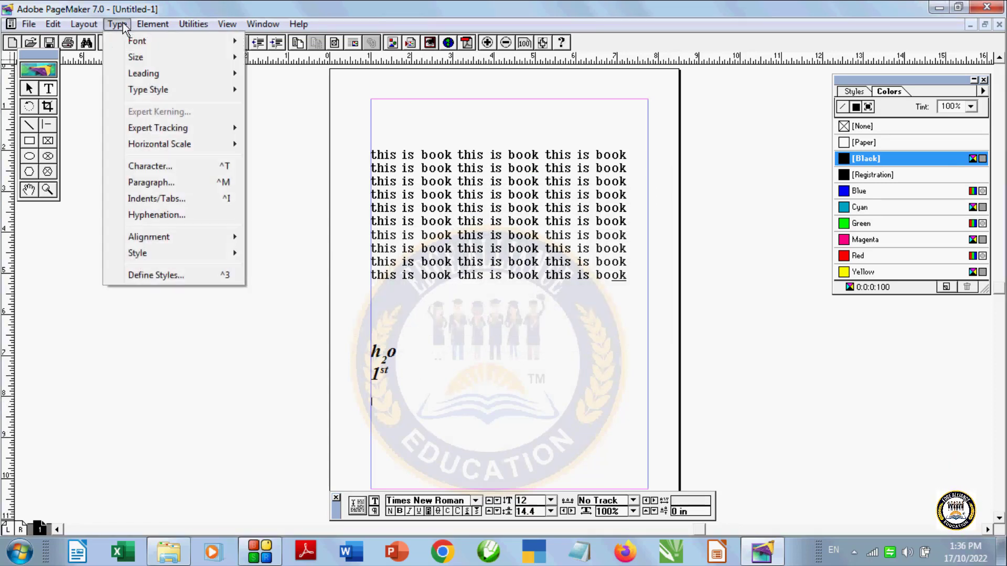
pyautogui.click(158, 167)
pyautogui.click(554, 237)
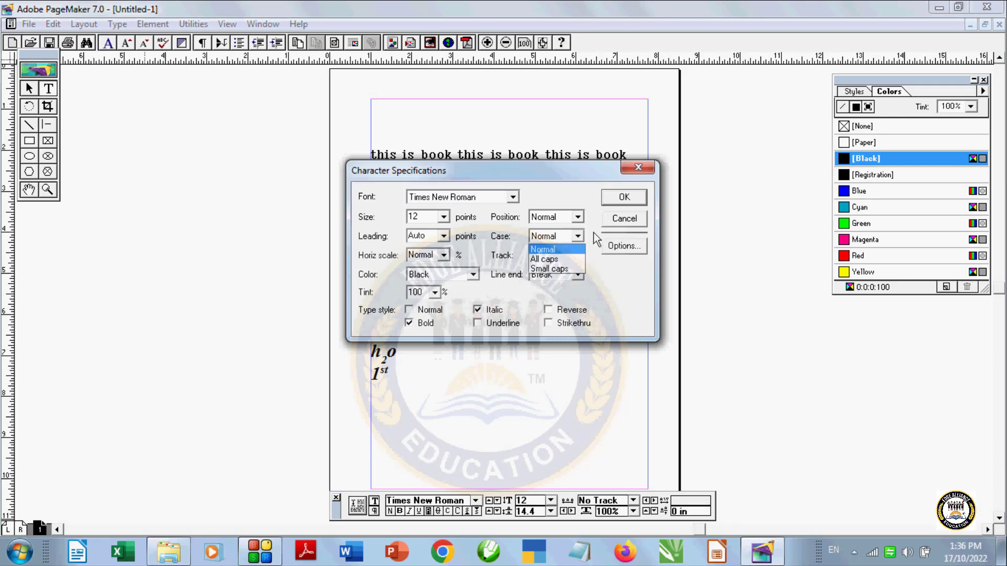
pyautogui.click(622, 247)
pyautogui.click(611, 220)
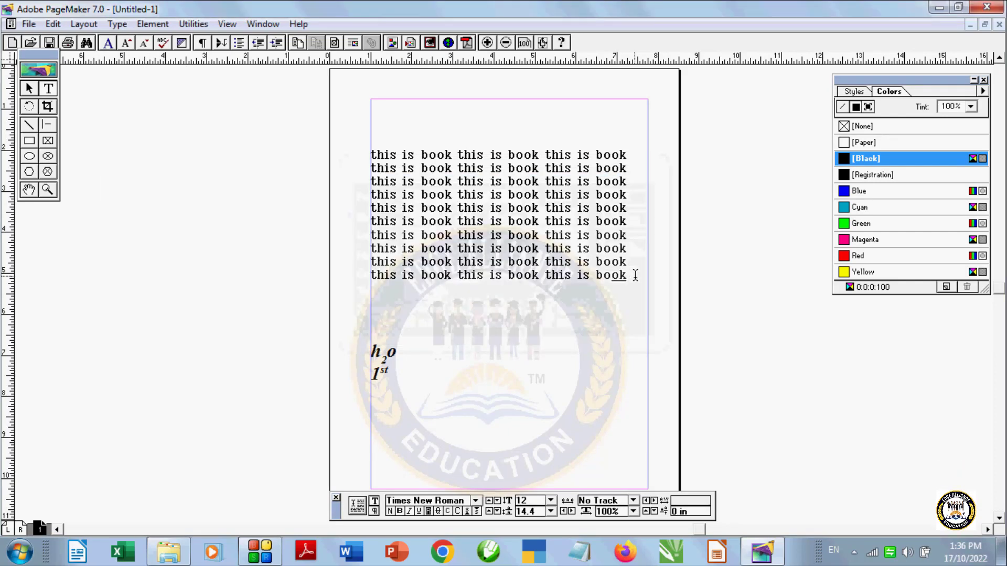
pyautogui.moveTo(629, 277); pyautogui.dragTo(388, 144)
# Step: Set the text's Case to All caps in Character Specifications
pyautogui.click(117, 24)
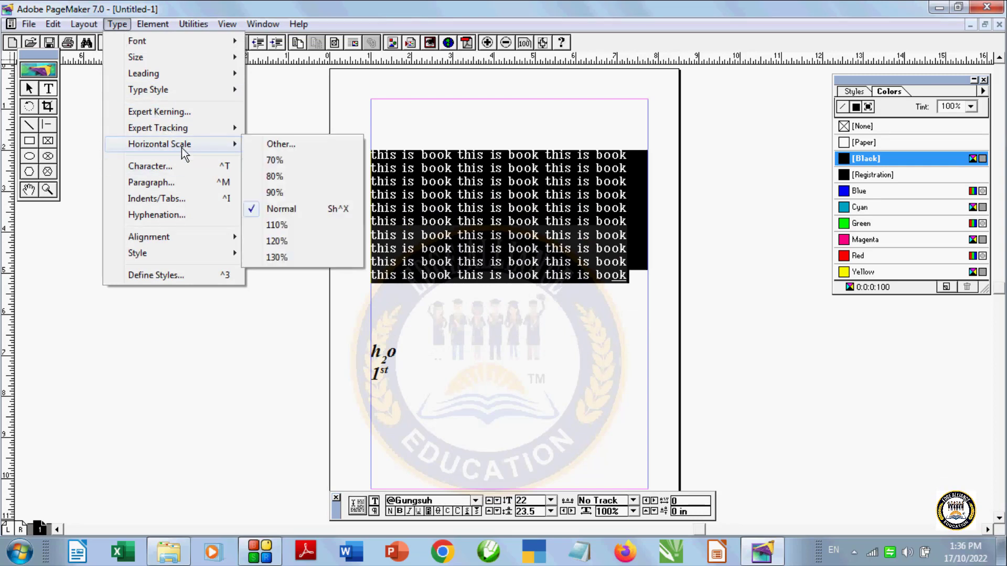
pyautogui.click(174, 167)
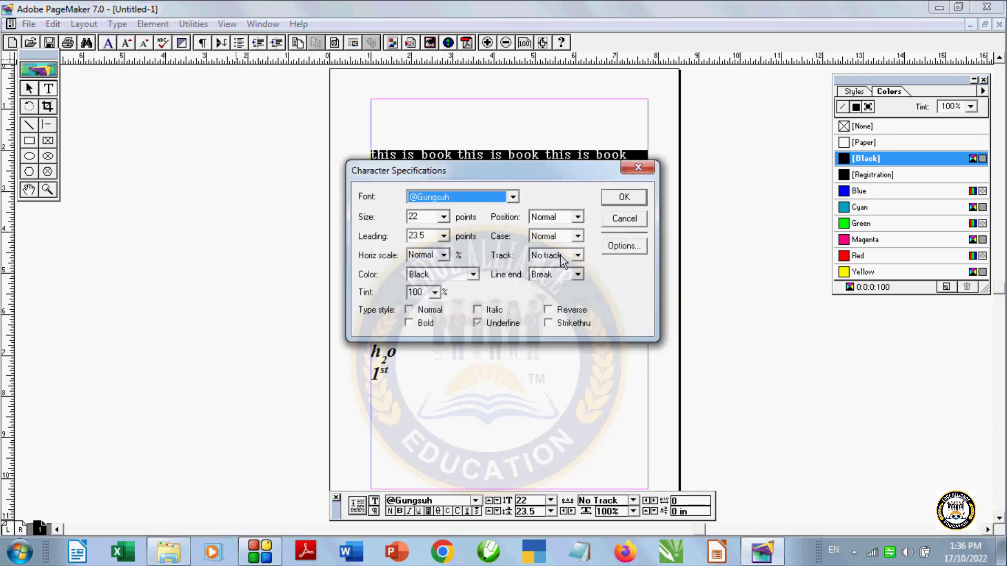
pyautogui.click(556, 236)
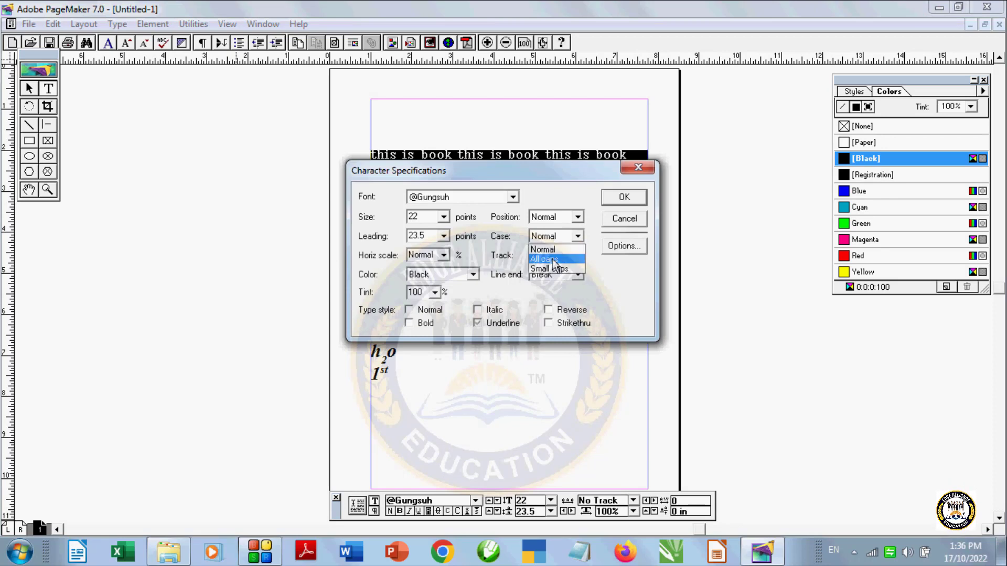
pyautogui.click(552, 256)
pyautogui.click(620, 200)
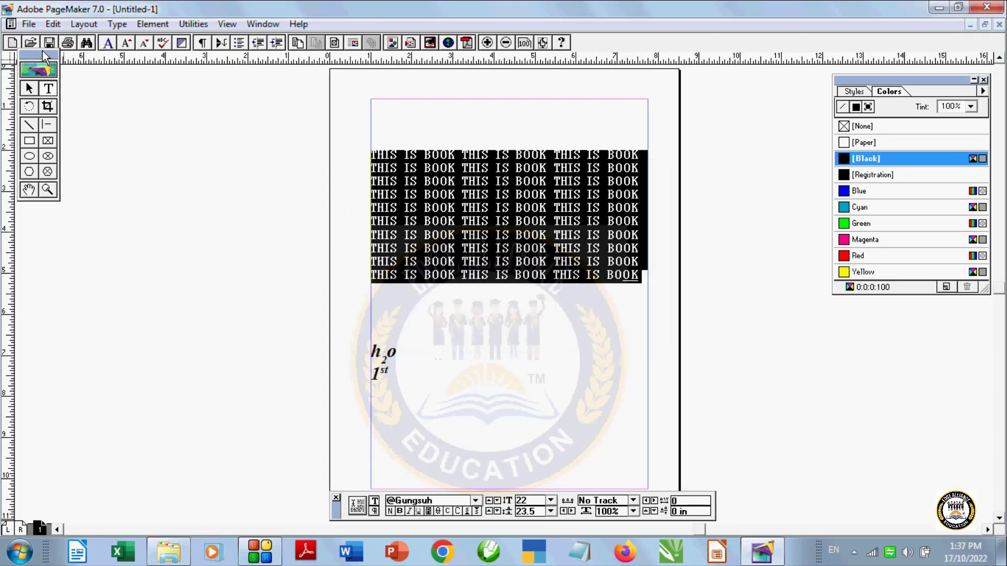
# Step: Change the text's Case to Small caps instead
pyautogui.click(117, 23)
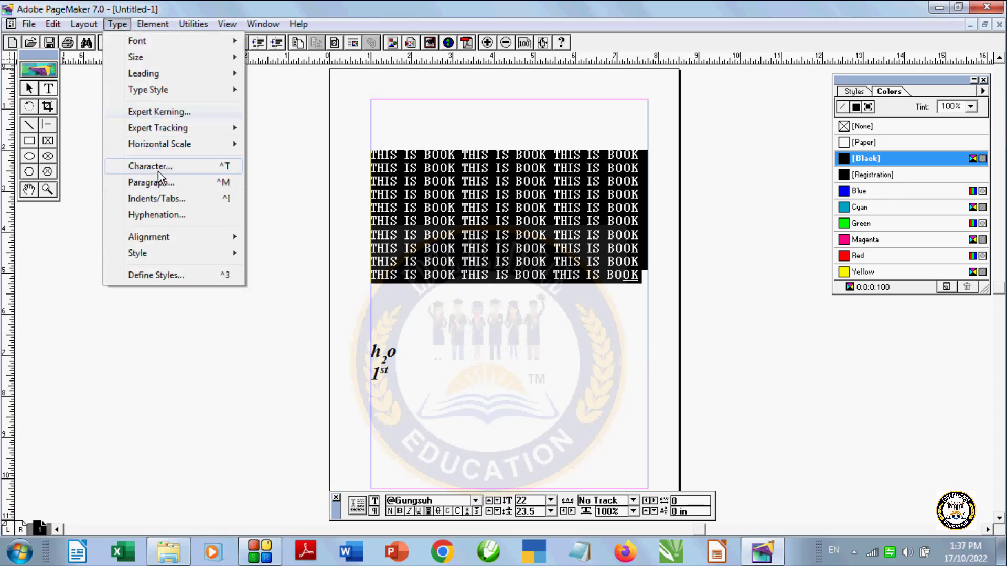
pyautogui.click(157, 166)
pyautogui.click(566, 236)
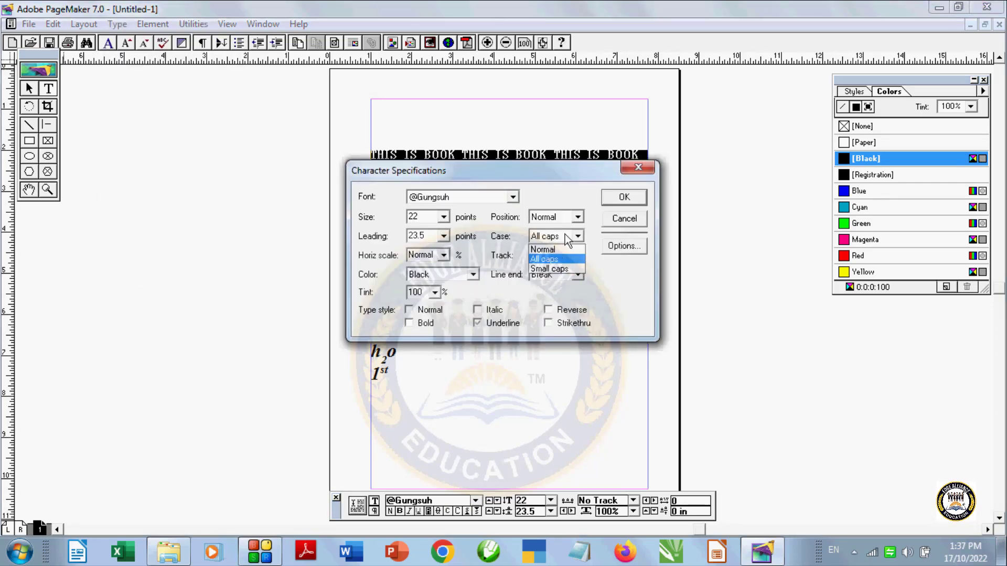
pyautogui.click(545, 268)
pyautogui.click(623, 198)
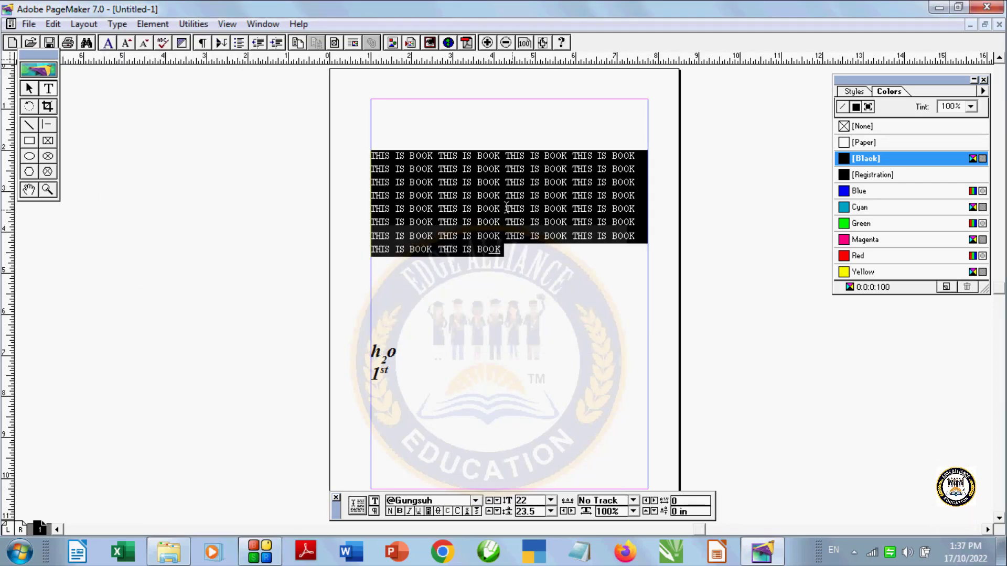
# Step: Colour the small-caps 'THIS IS BOOK' text Blue with Normal tracking, then reselect it from line 5
pyautogui.click(117, 24)
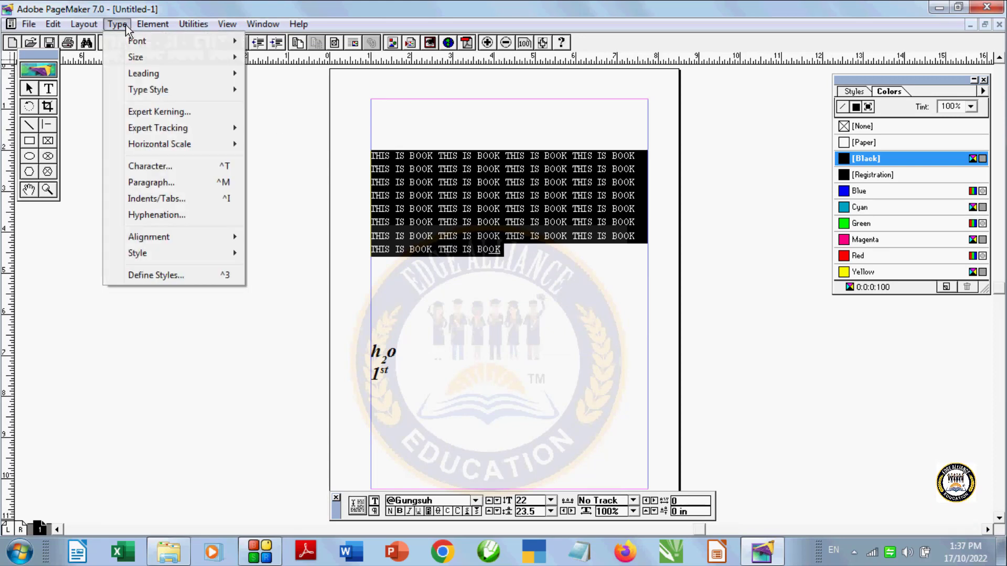
pyautogui.click(154, 166)
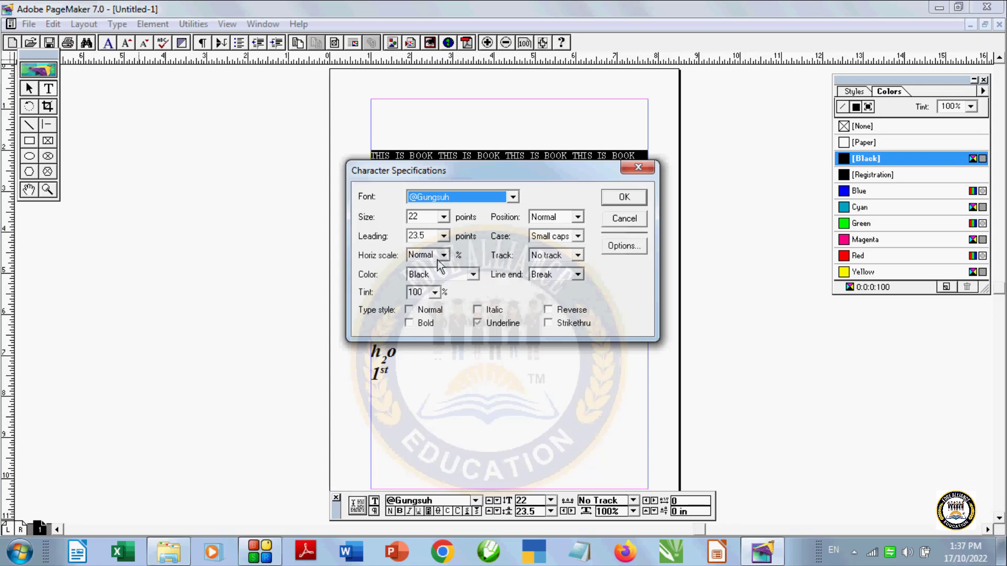
pyautogui.click(437, 276)
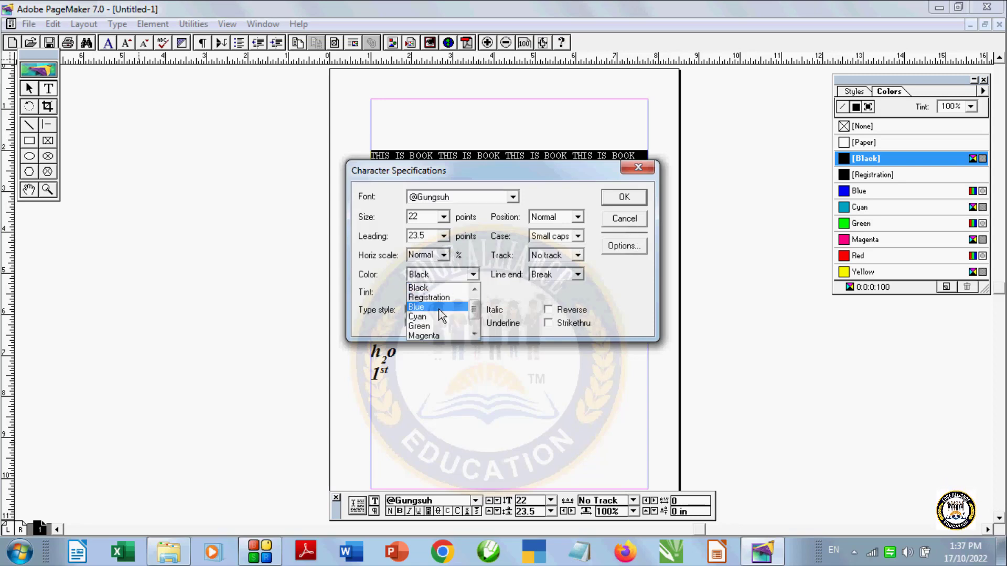
pyautogui.click(440, 310)
pyautogui.click(577, 255)
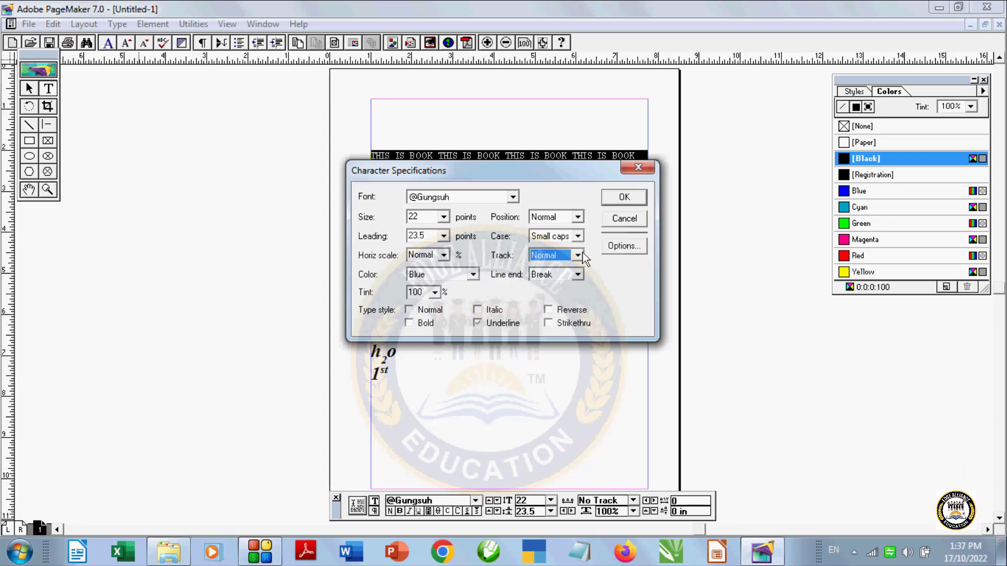
pyautogui.click(617, 198)
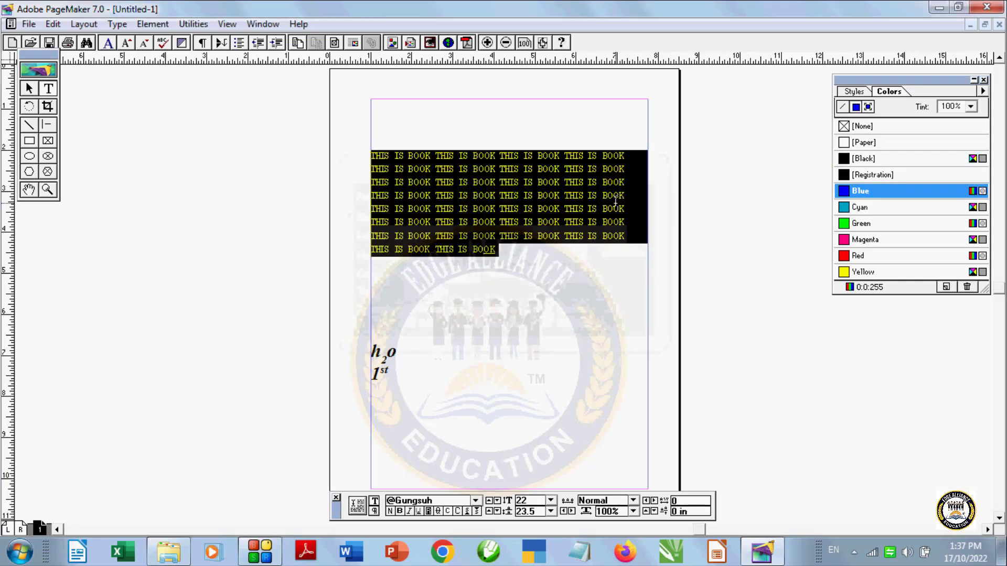
pyautogui.click(511, 248)
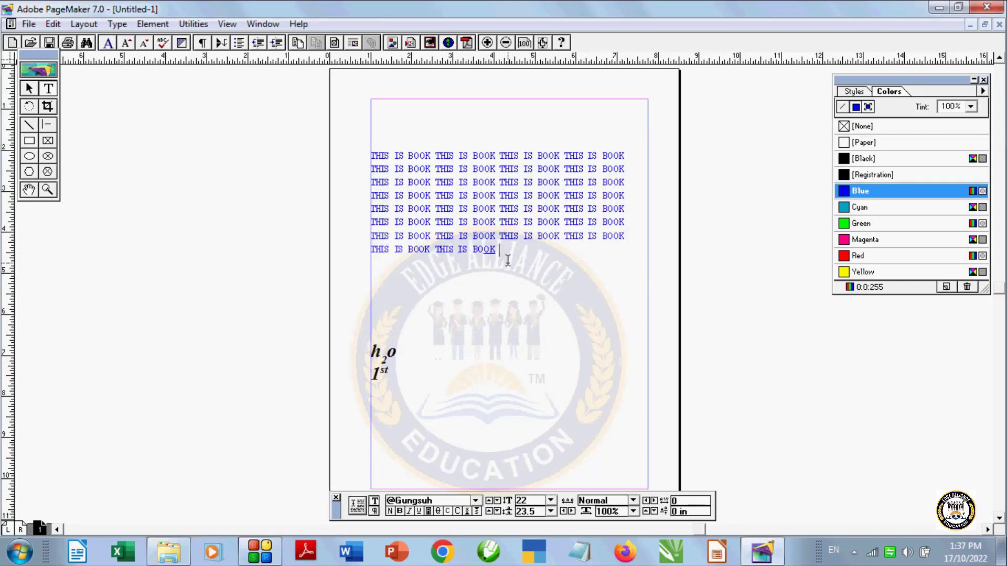
pyautogui.moveTo(501, 250)
pyautogui.mouseDown()
pyautogui.moveTo(427, 205)
pyautogui.moveTo(366, 138)
pyautogui.mouseUp()
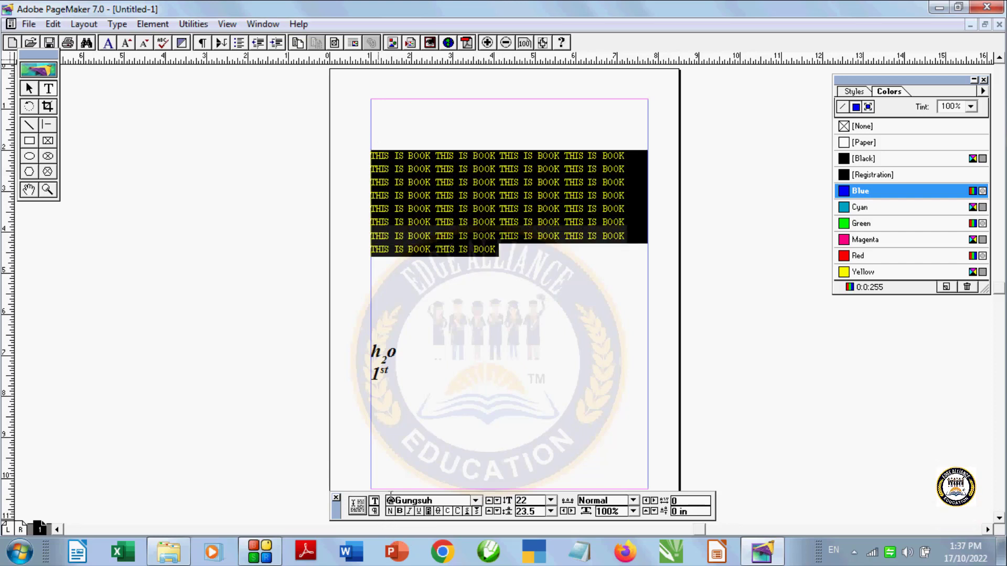
# Step: Recolour all the 'THIS IS BOOK' lines Black from the Colors palette and reselect them
pyautogui.click(492, 315)
pyautogui.moveTo(498, 250); pyautogui.dragTo(353, 142)
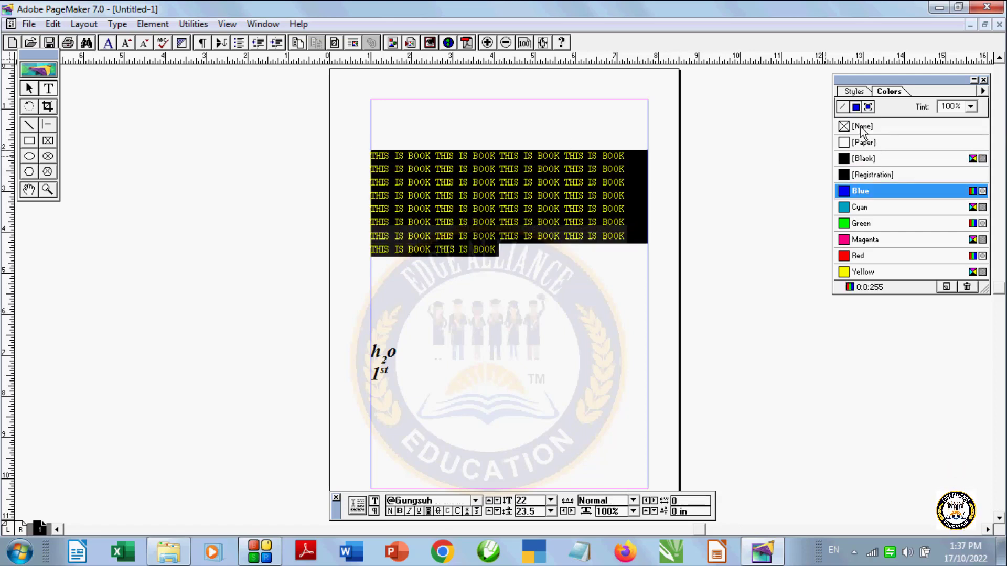
pyautogui.click(853, 158)
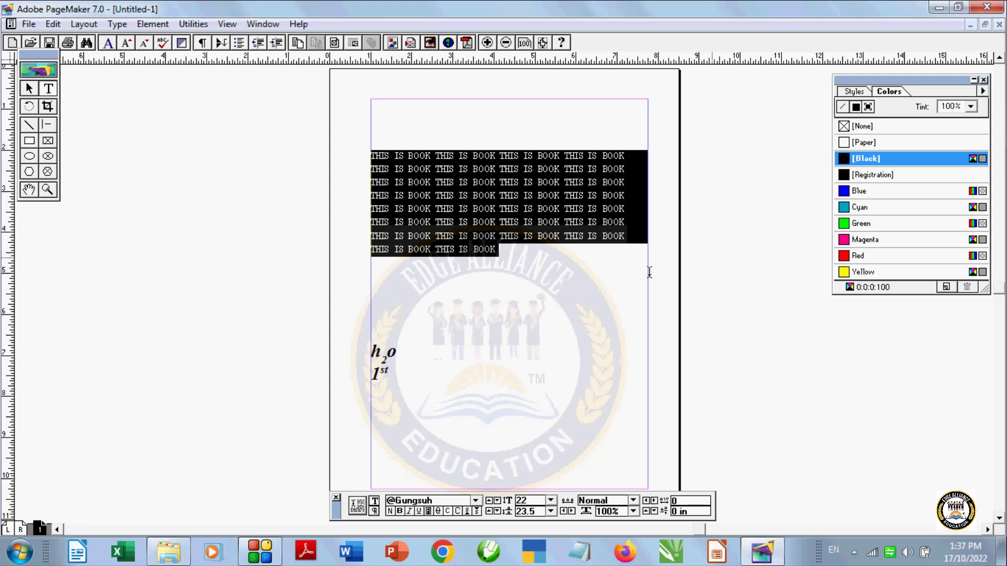
pyautogui.click(618, 281)
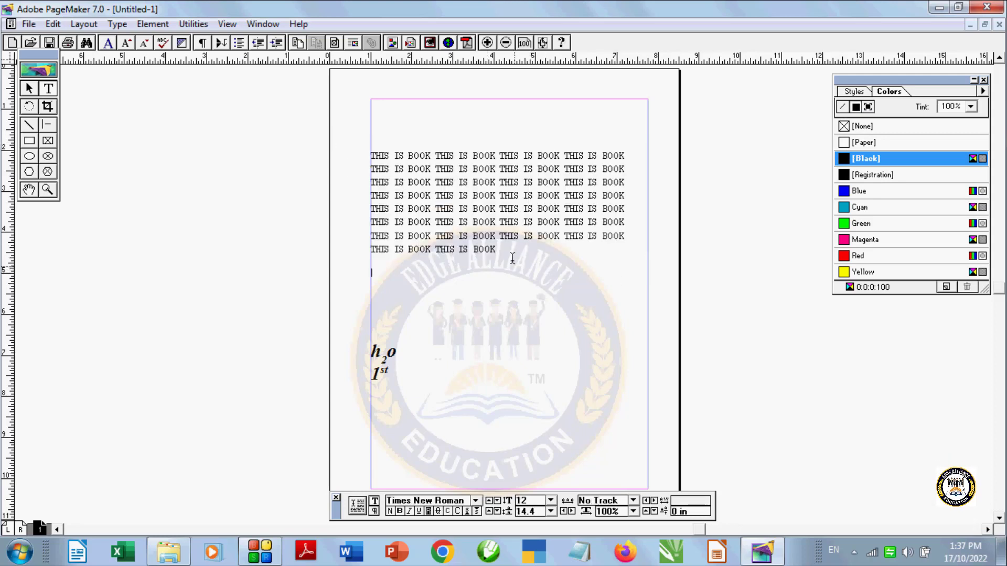
pyautogui.moveTo(501, 250); pyautogui.dragTo(353, 182)
pyautogui.click(117, 24)
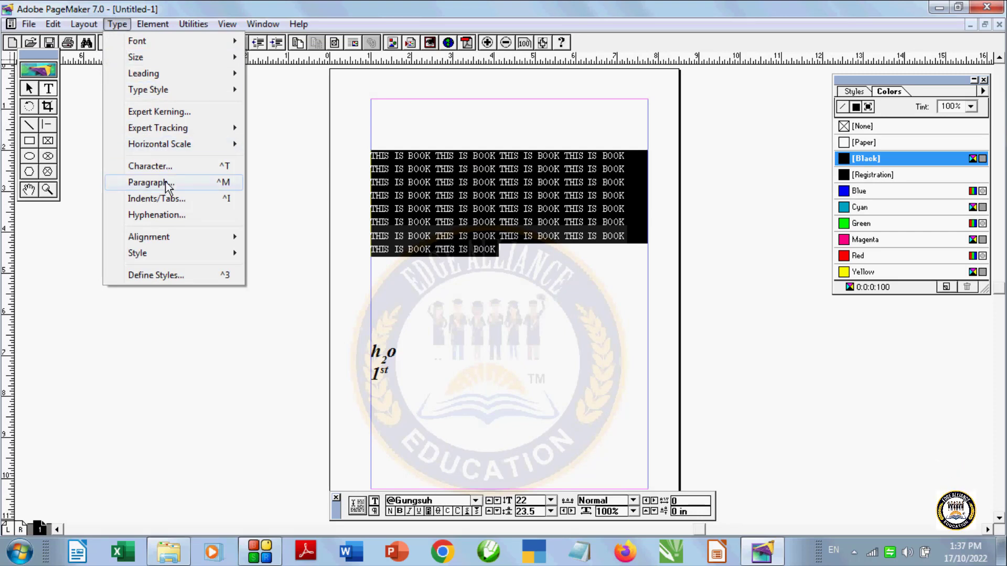
# Step: Give the first line and a half of text a 2-inch left indent
pyautogui.click(505, 260)
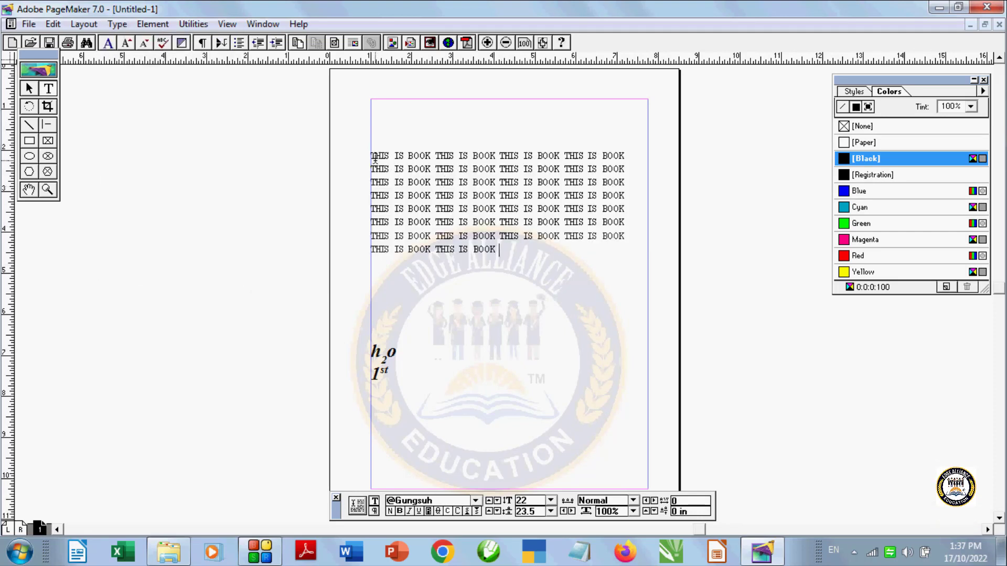
pyautogui.moveTo(371, 156); pyautogui.dragTo(583, 169)
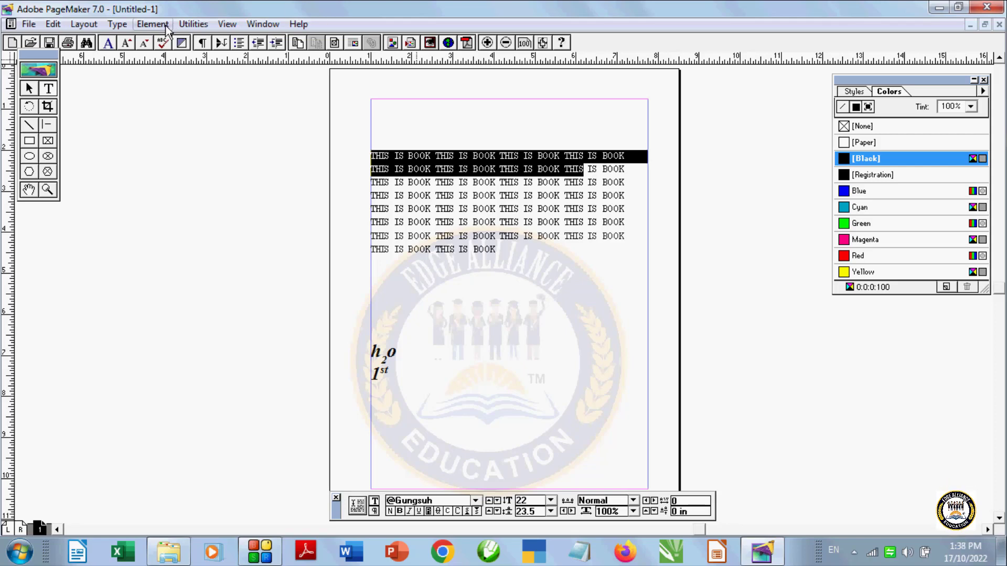
pyautogui.click(116, 24)
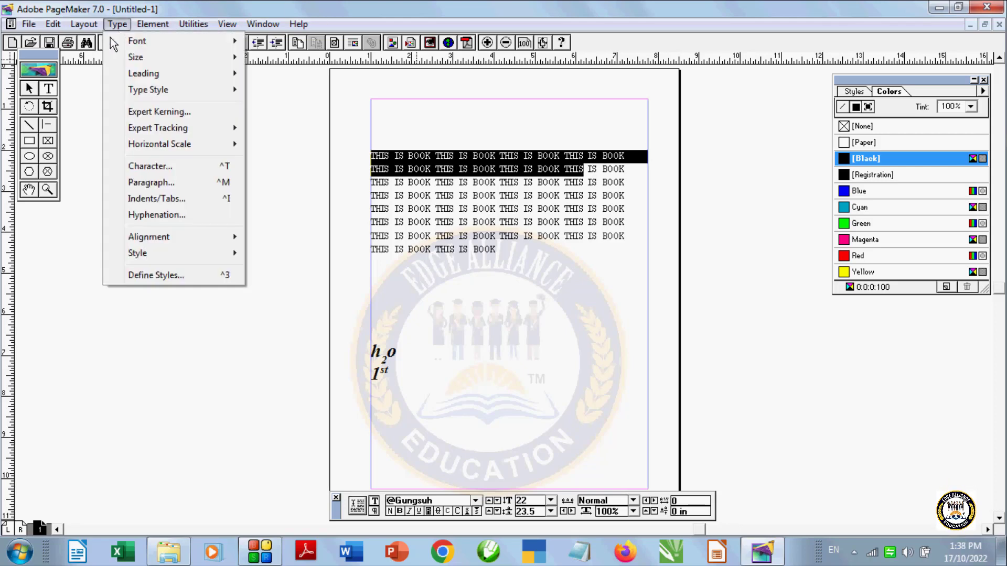
pyautogui.click(151, 182)
pyautogui.moveTo(470, 155)
pyautogui.mouseDown()
pyautogui.moveTo(316, 175)
pyautogui.moveTo(213, 229)
pyautogui.mouseUp()
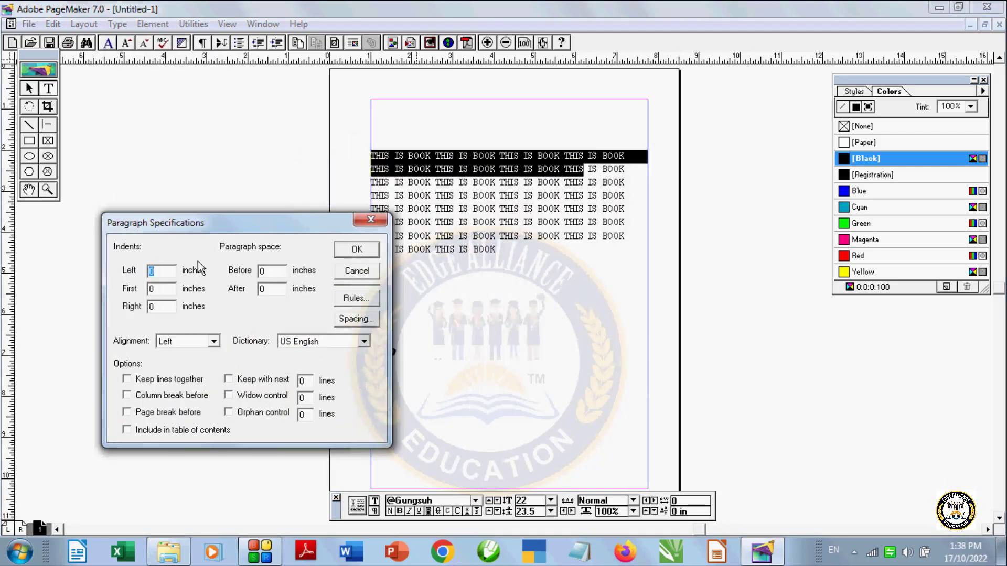
pyautogui.press('BackSpace')
pyautogui.click(342, 251)
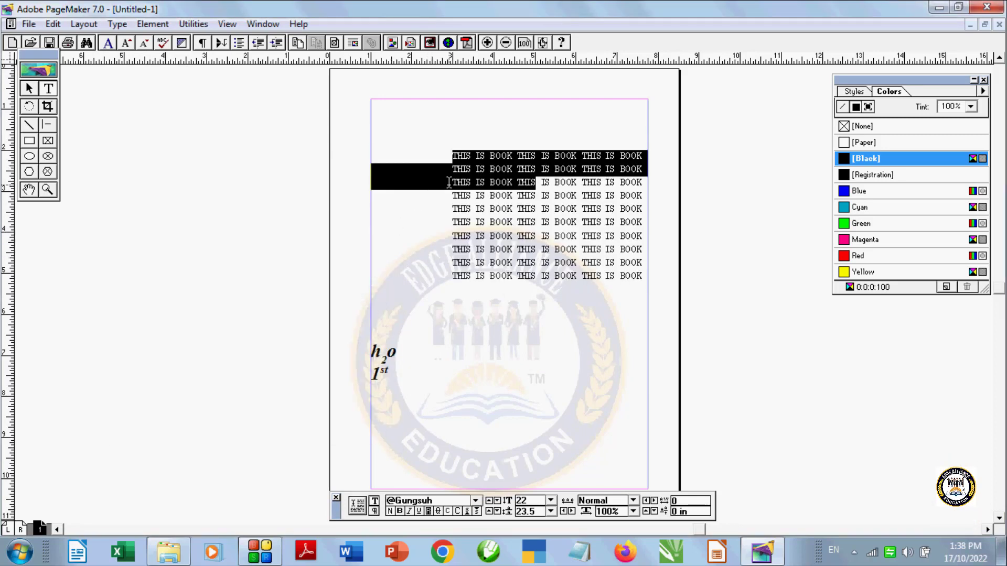
# Step: Apply the 2-inch left and 3-inch first-line indents to all ten lines
pyautogui.click(466, 285)
pyautogui.moveTo(450, 154); pyautogui.dragTo(505, 318)
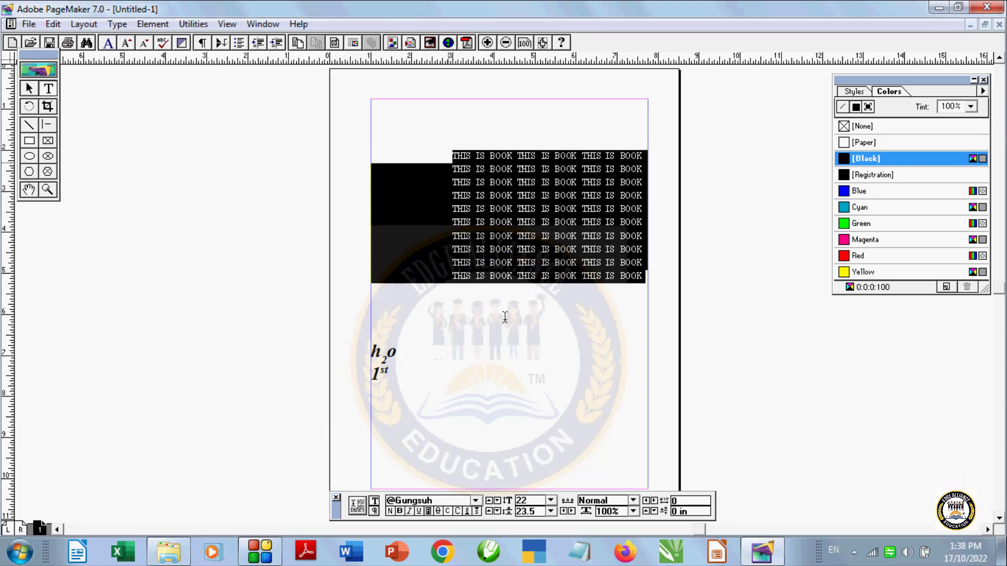
pyautogui.click(129, 26)
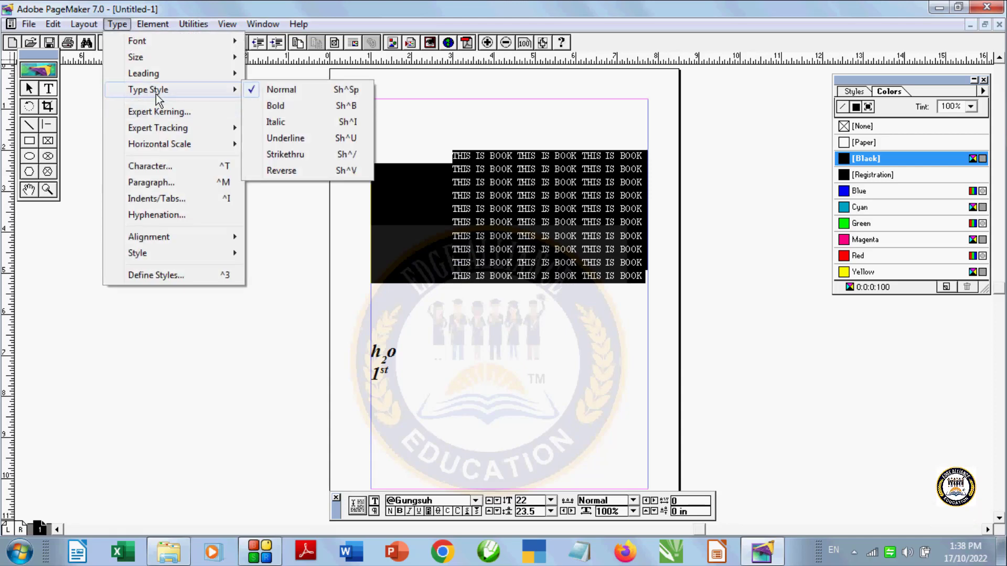
pyautogui.moveTo(160, 144)
pyautogui.click(160, 183)
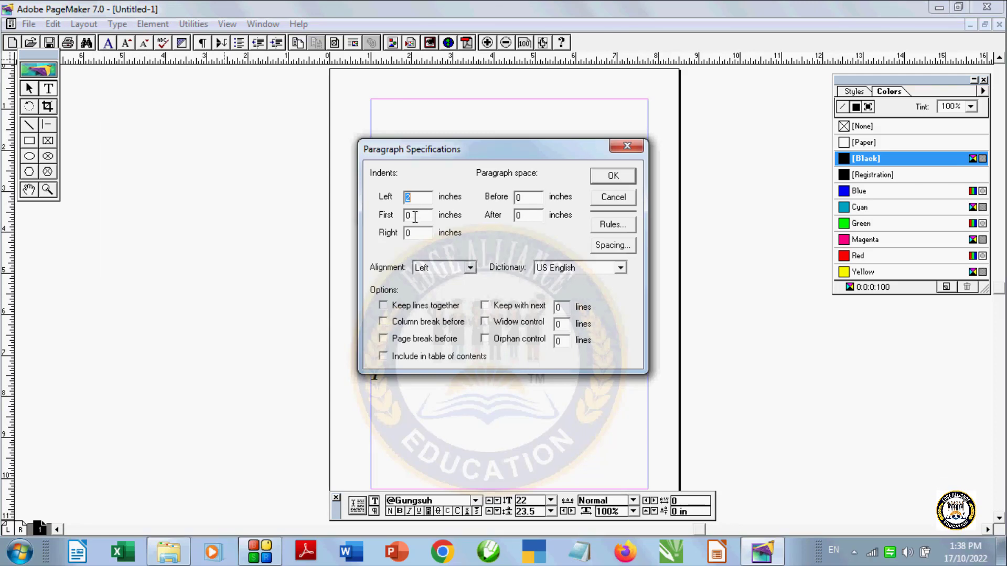
pyautogui.press('BackSpace')
pyautogui.click(606, 170)
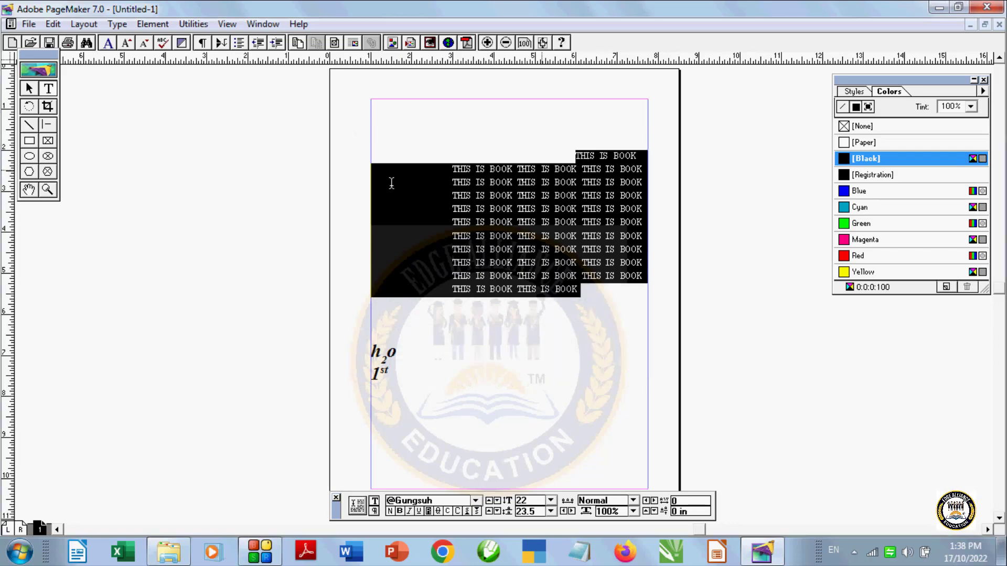
# Step: Place the text insertion point after the last line of the story
pyautogui.click(417, 176)
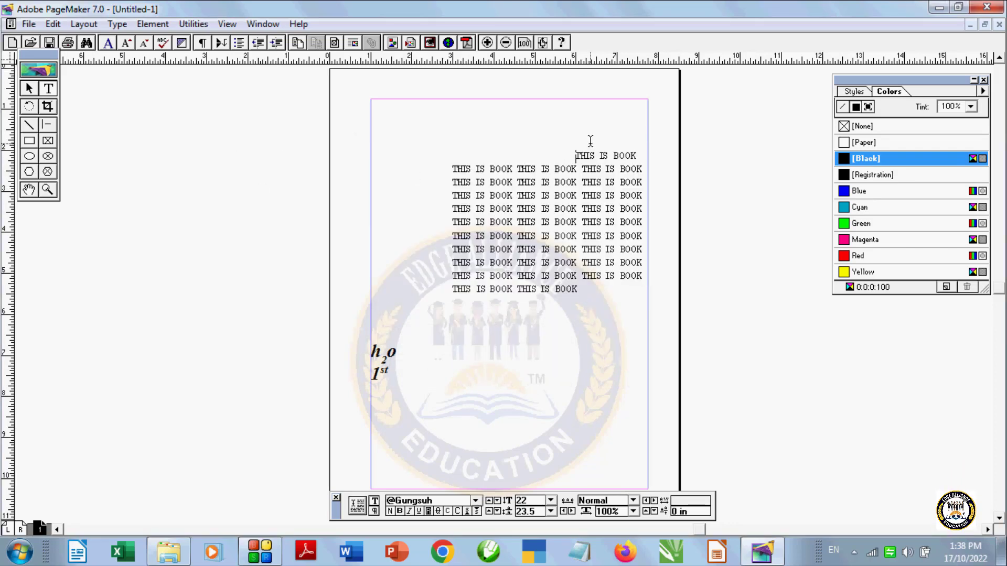
pyautogui.moveTo(450, 175); pyautogui.dragTo(486, 315)
pyautogui.click(488, 317)
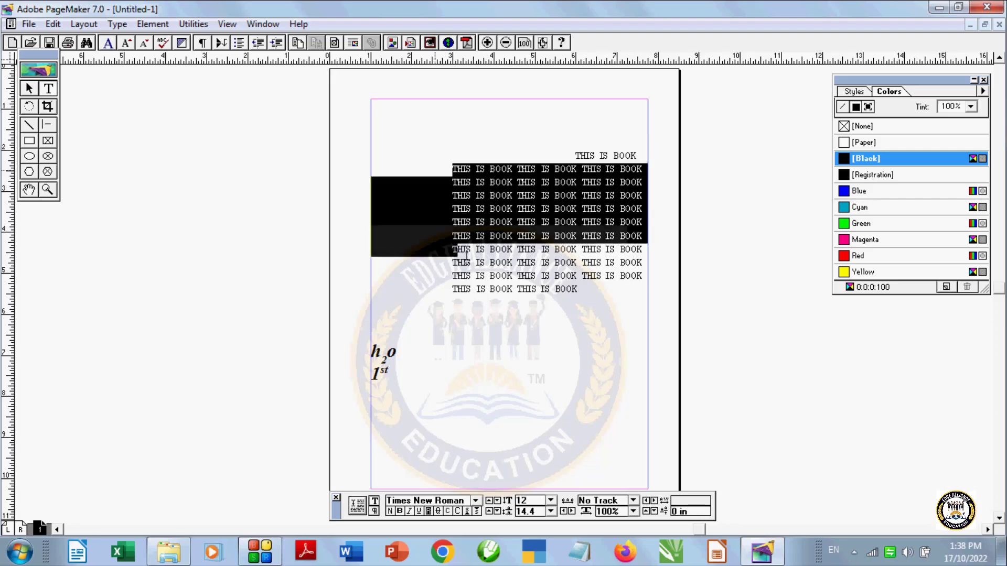
pyautogui.moveTo(438, 159); pyautogui.dragTo(493, 309)
pyautogui.click(493, 311)
pyautogui.click(583, 291)
pyautogui.click(447, 122)
pyautogui.click(432, 97)
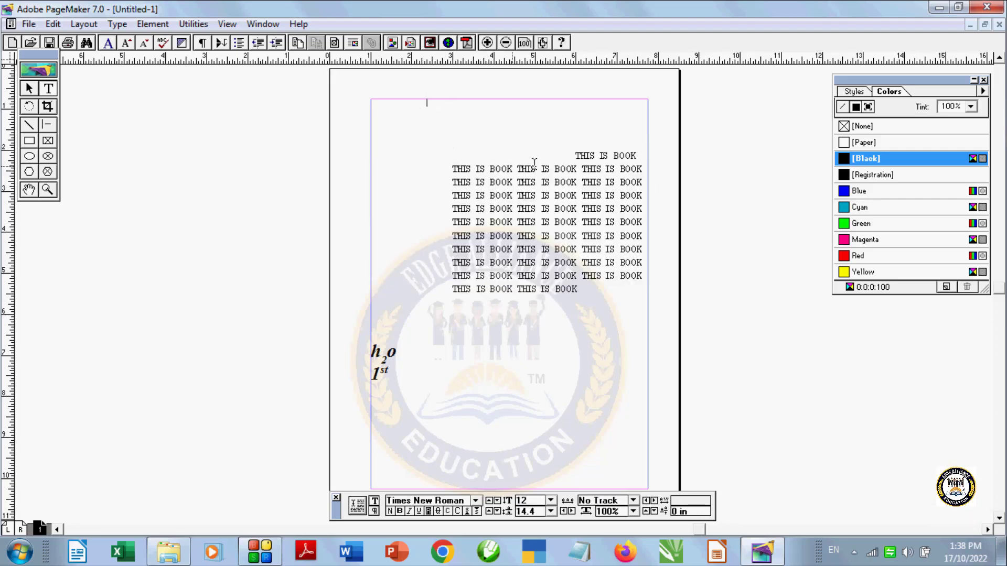
pyautogui.moveTo(573, 154)
pyautogui.mouseDown()
pyautogui.moveTo(613, 291)
pyautogui.moveTo(495, 158)
pyautogui.mouseUp()
pyautogui.click(613, 291)
# Step: Set the paragraph right indent to 2 inches, narrowing the text into a column
pyautogui.click(114, 24)
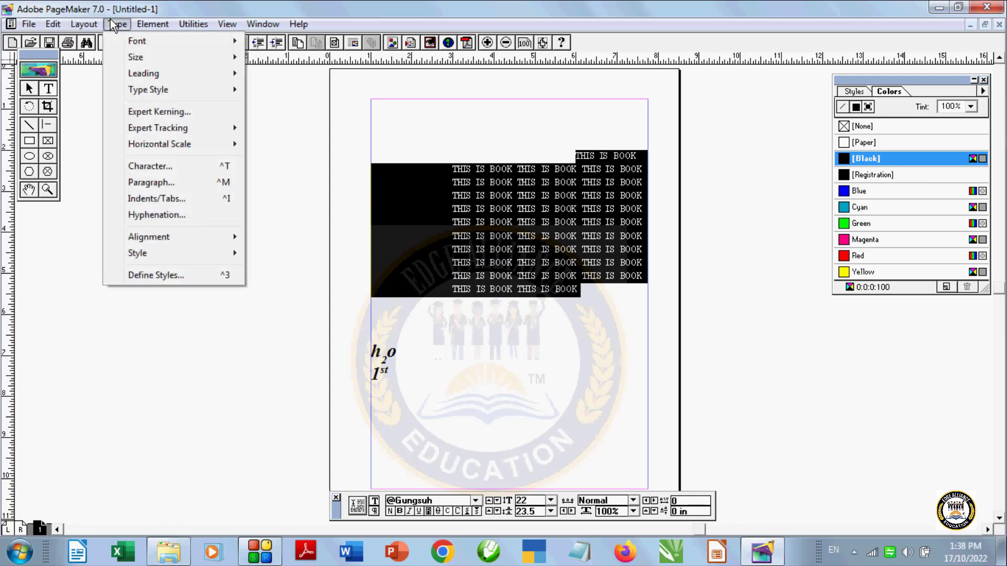
pyautogui.click(153, 183)
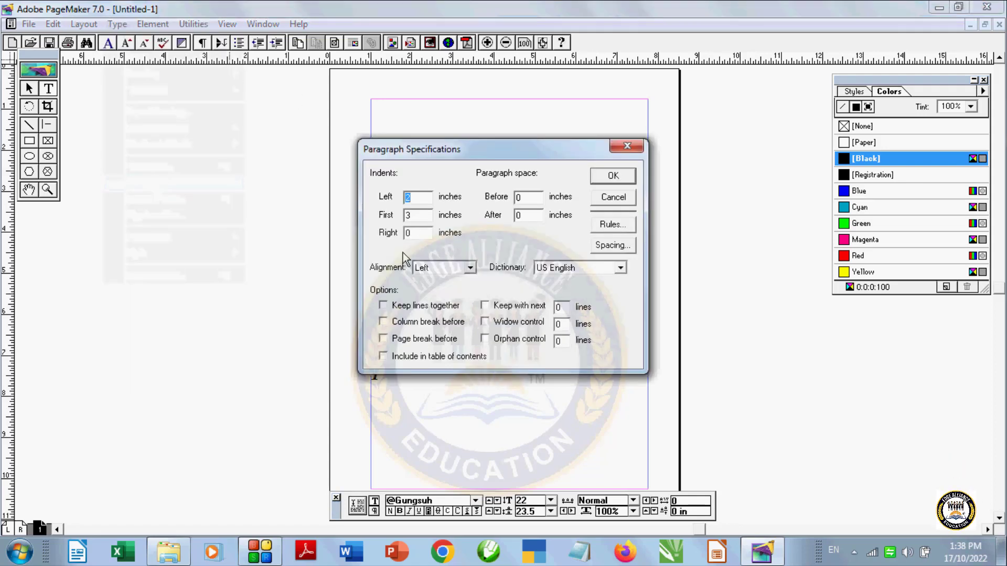
pyautogui.click(431, 233)
pyautogui.press('BackSpace')
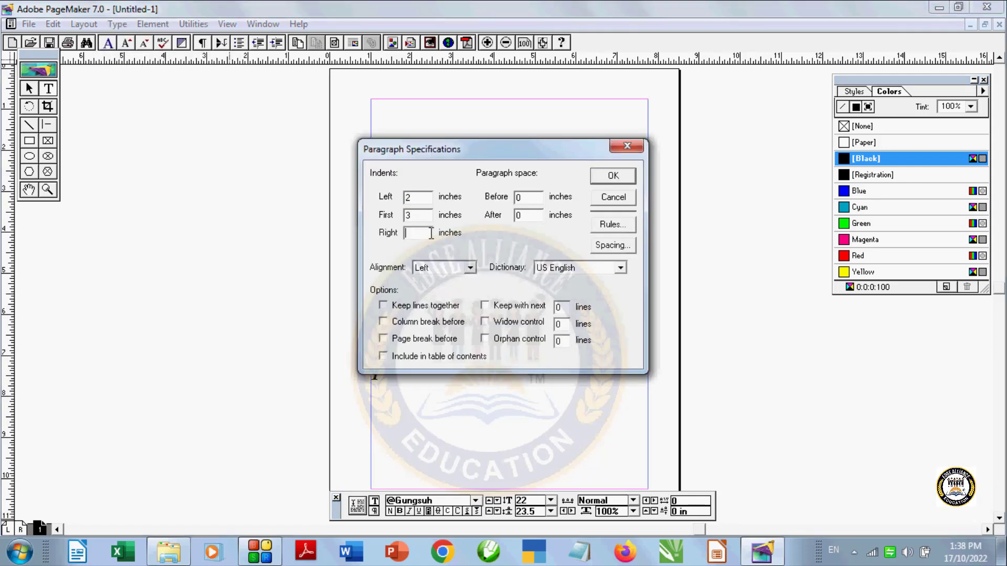
pyautogui.write('2')
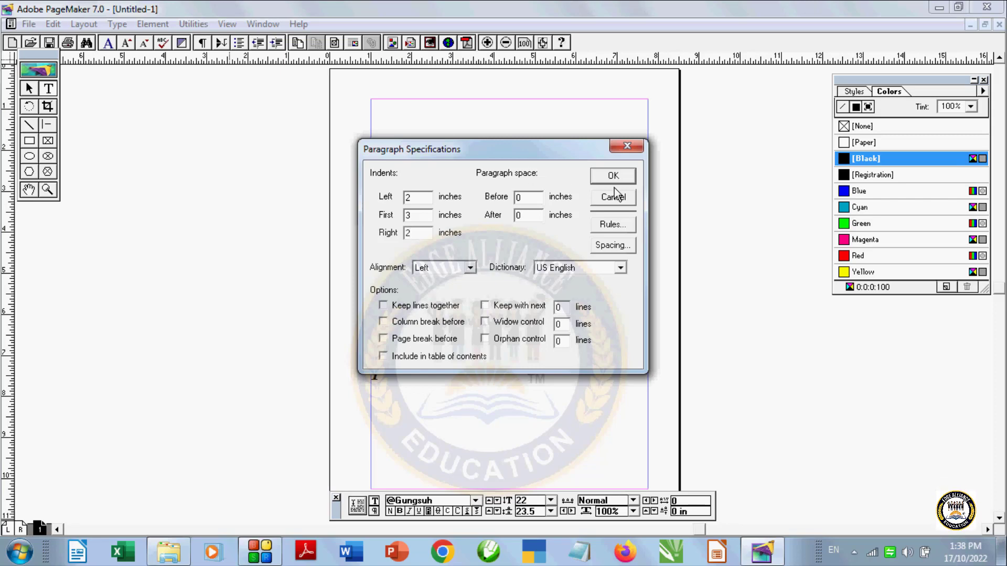
pyautogui.click(614, 183)
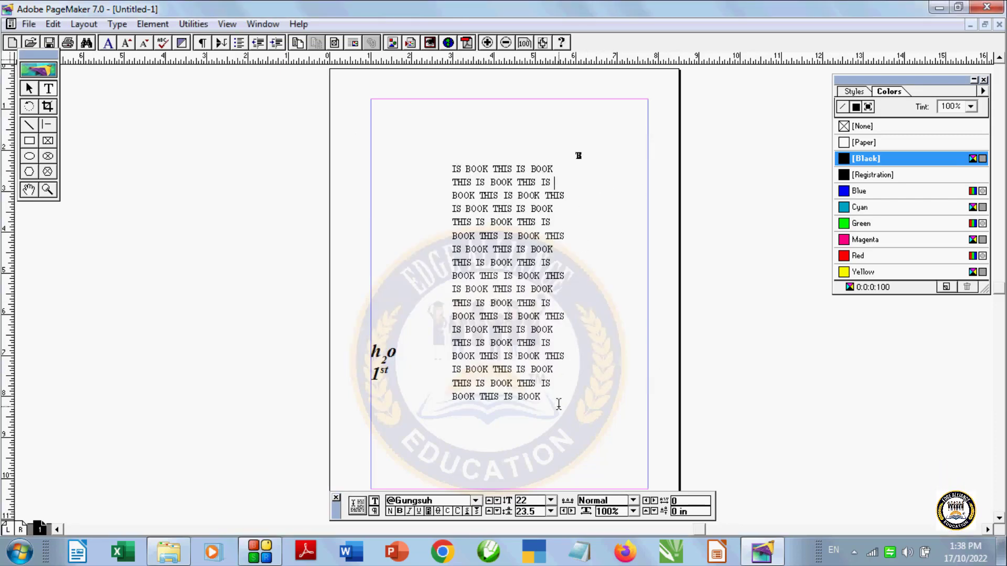
pyautogui.moveTo(516, 375); pyautogui.dragTo(430, 164)
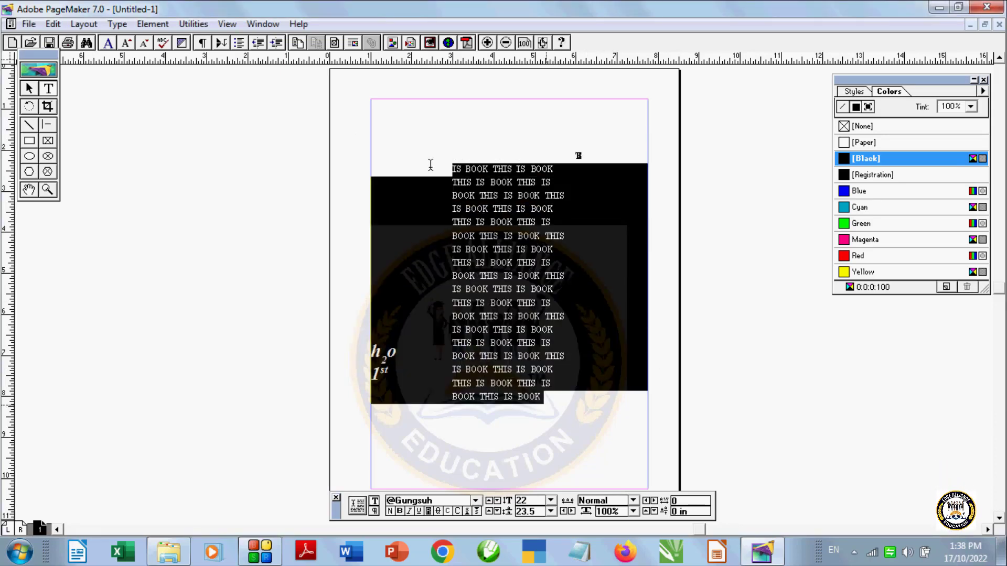
# Step: Leave Character settings unchanged and set paragraph space Before to 2 inches
pyautogui.click(118, 24)
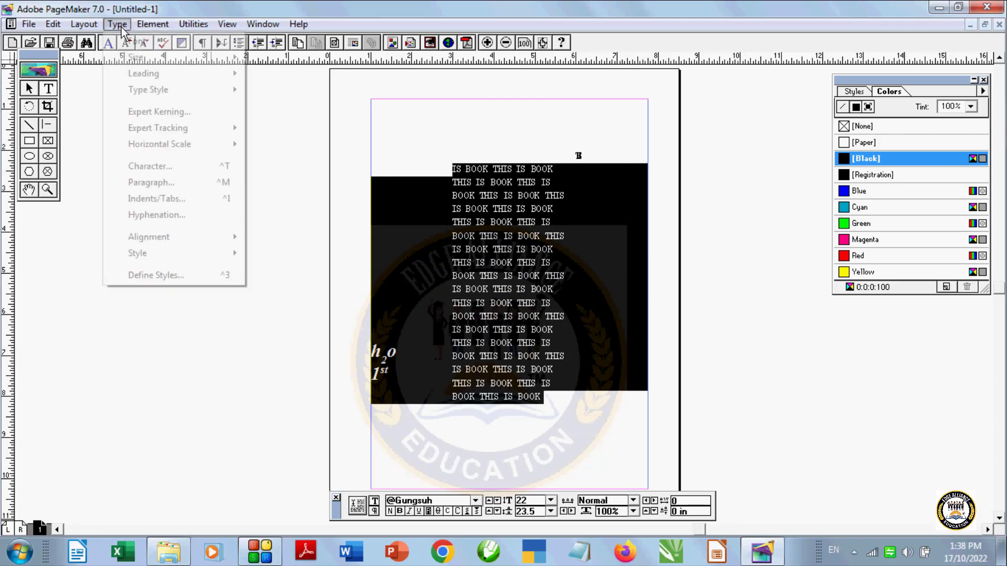
pyautogui.click(157, 165)
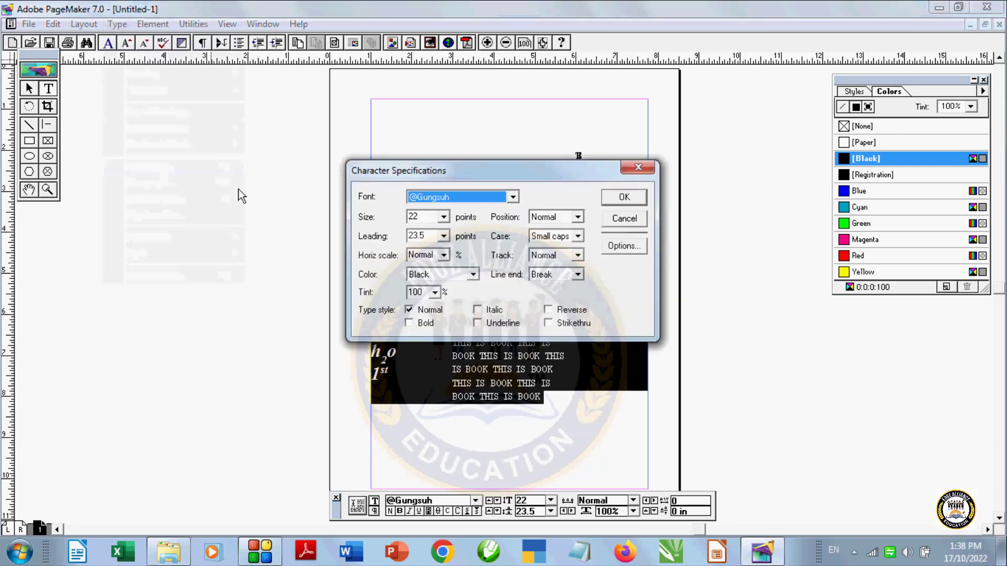
pyautogui.click(634, 221)
pyautogui.click(119, 25)
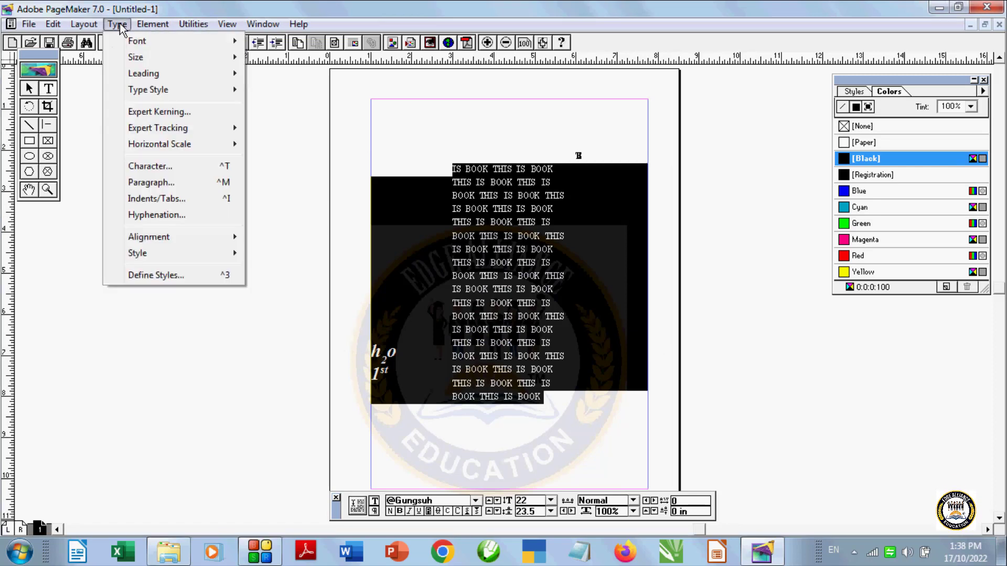
pyautogui.click(157, 182)
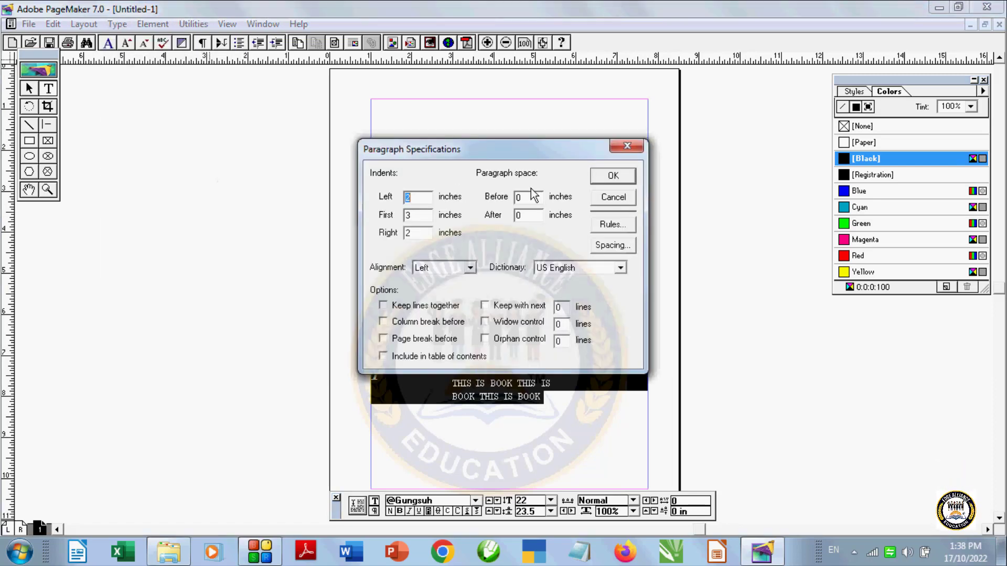
pyautogui.press('BackSpace')
pyautogui.click(611, 201)
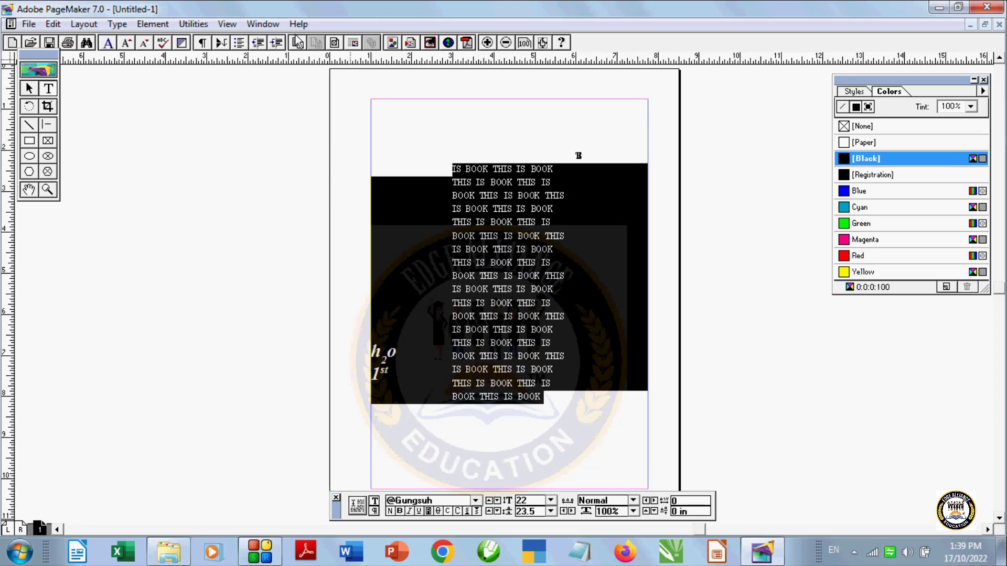
# Step: Review the paragraph alignment options and keep Left alignment
pyautogui.click(125, 25)
pyautogui.click(151, 182)
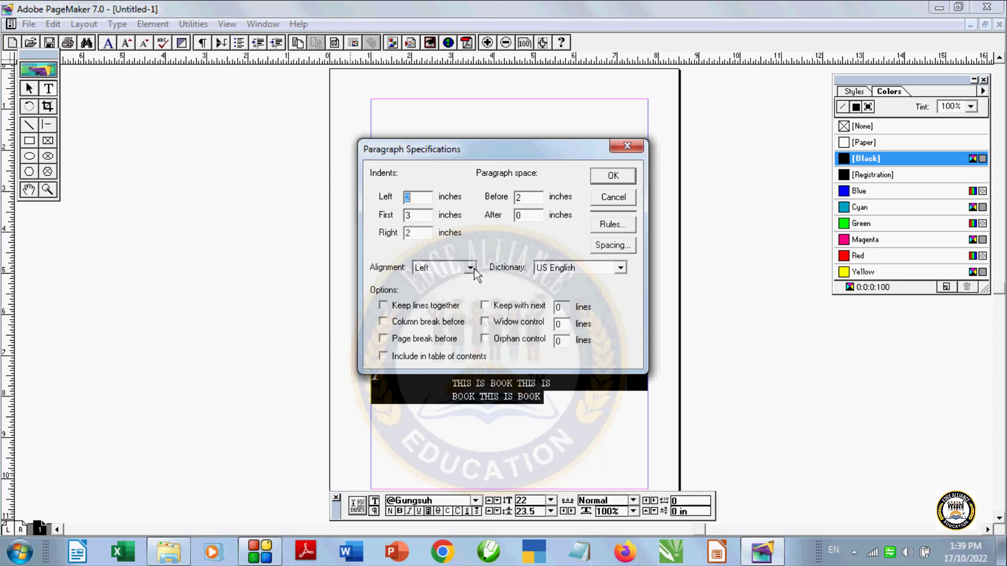
pyautogui.click(470, 267)
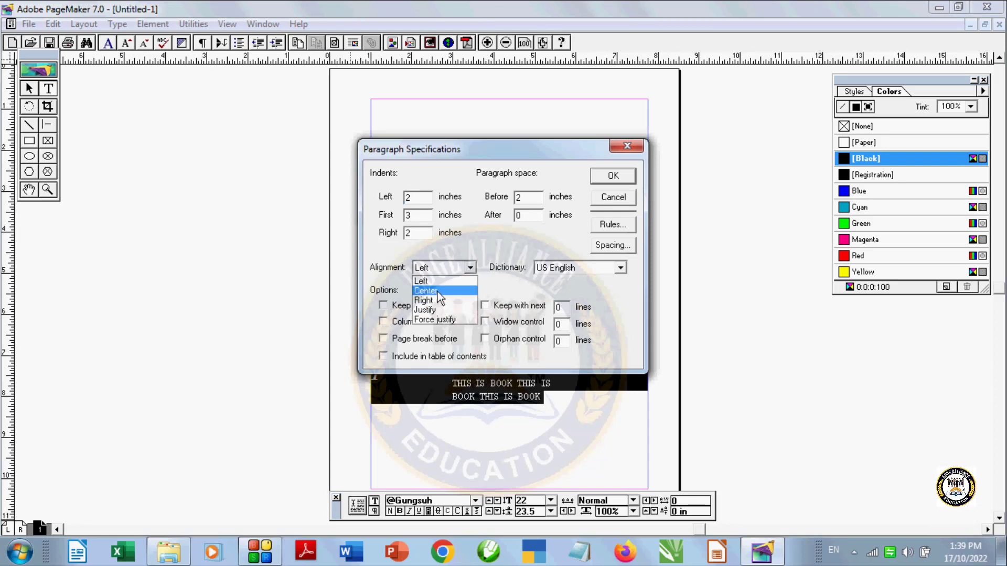
pyautogui.click(535, 215)
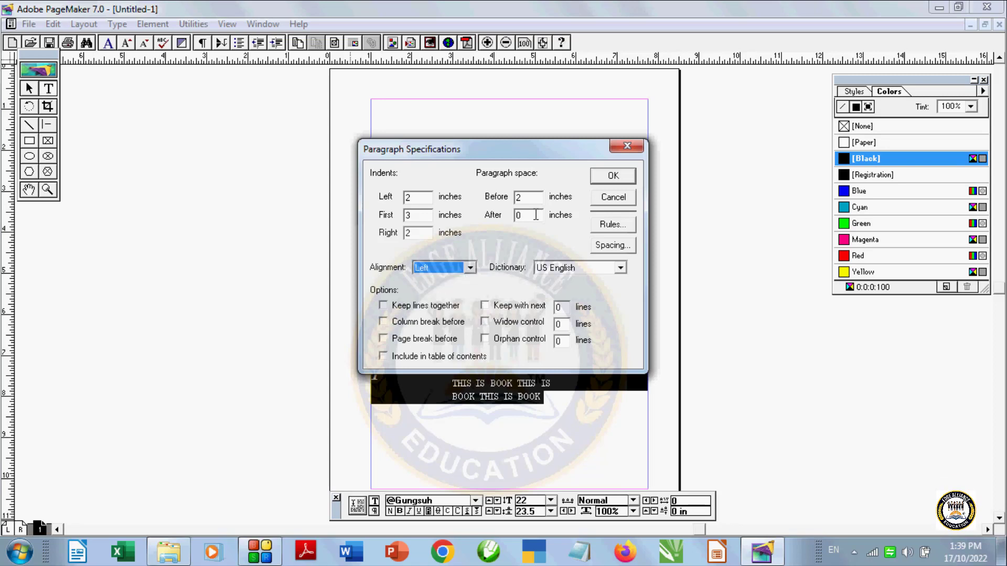
pyautogui.click(601, 177)
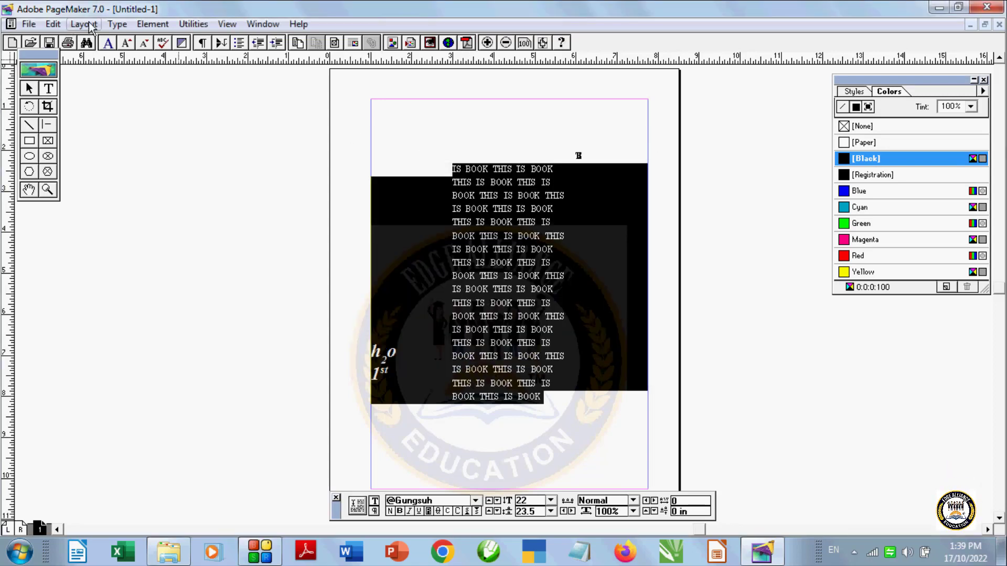
# Step: Set the paragraph alignment to Center
pyautogui.click(117, 24)
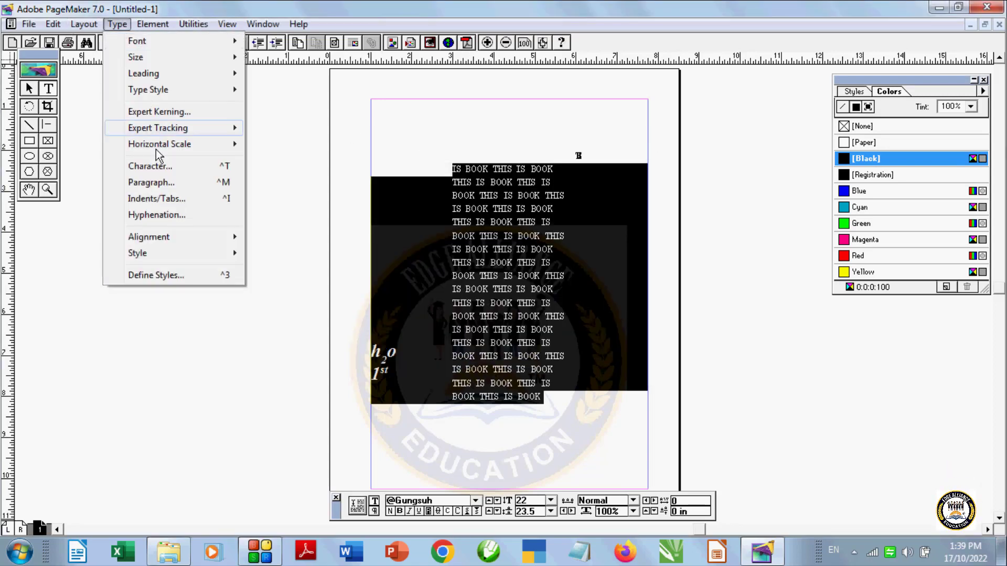
pyautogui.click(160, 182)
pyautogui.click(457, 269)
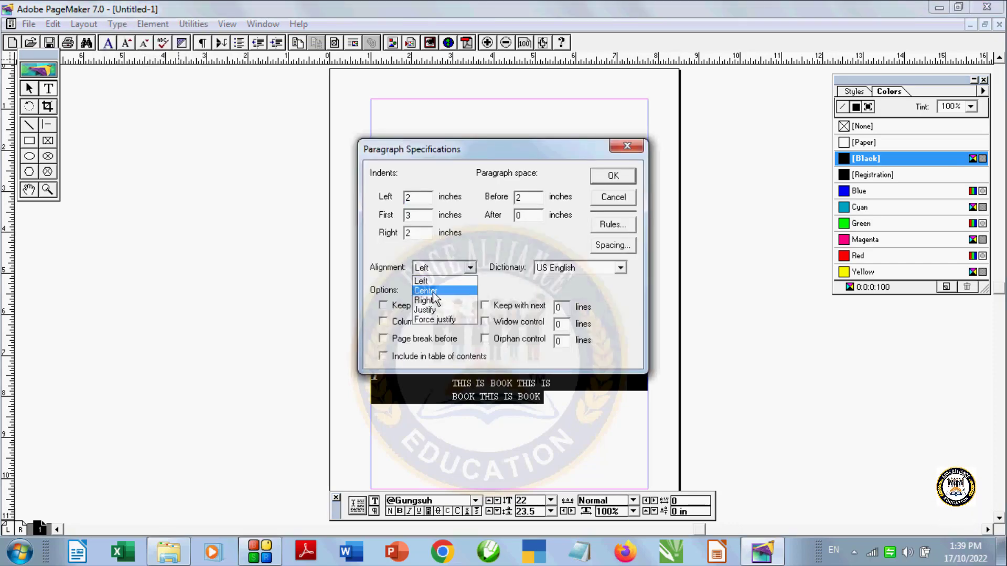
pyautogui.click(451, 287)
pyautogui.click(602, 178)
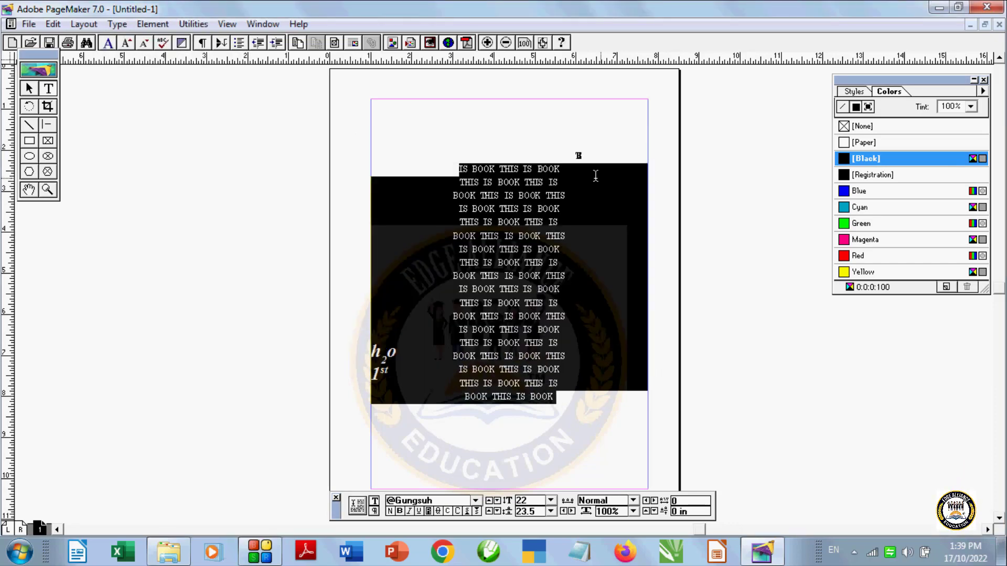
# Step: Change the paragraph alignment to Right
pyautogui.click(117, 25)
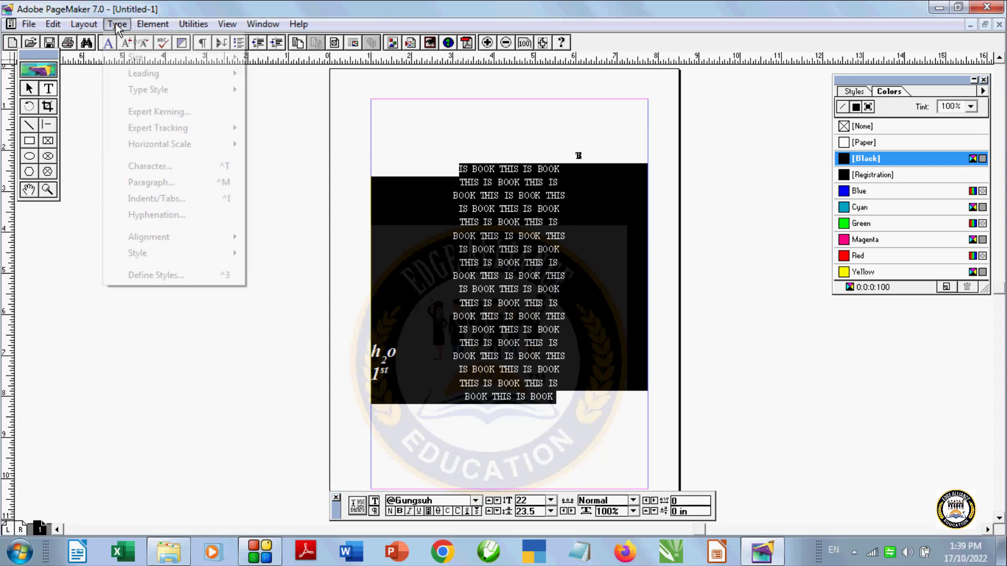
pyautogui.click(151, 182)
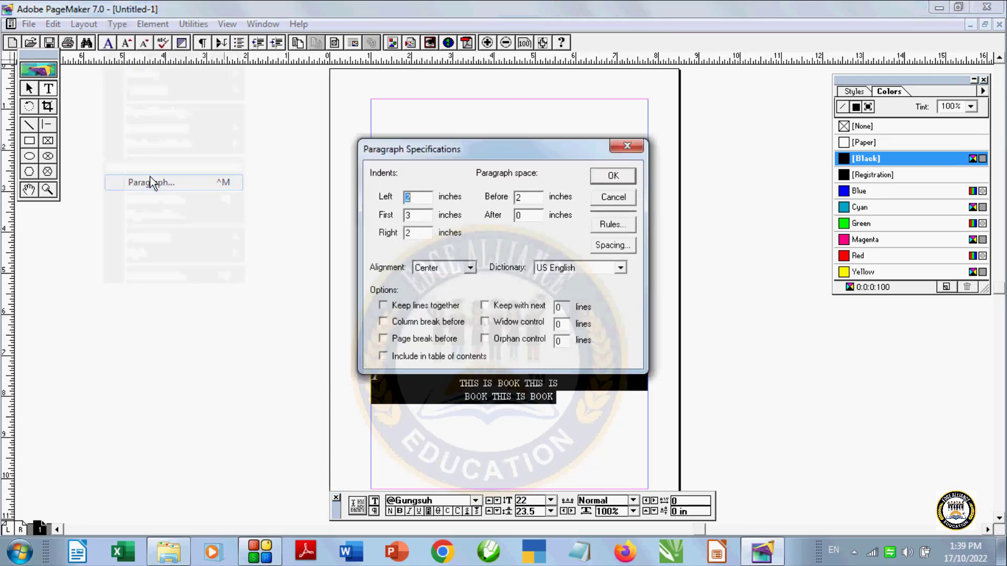
pyautogui.click(436, 268)
pyautogui.click(441, 272)
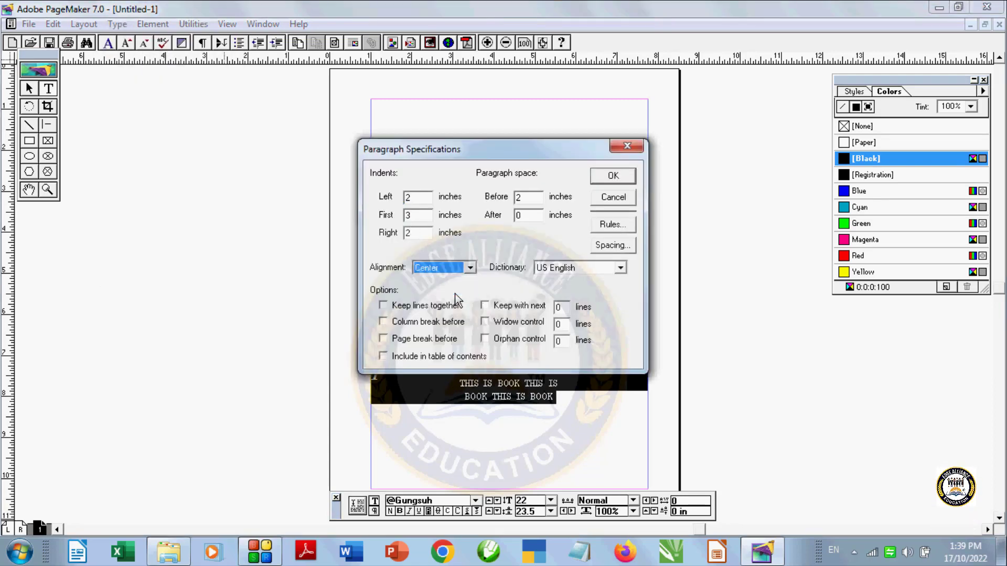
pyautogui.click(442, 272)
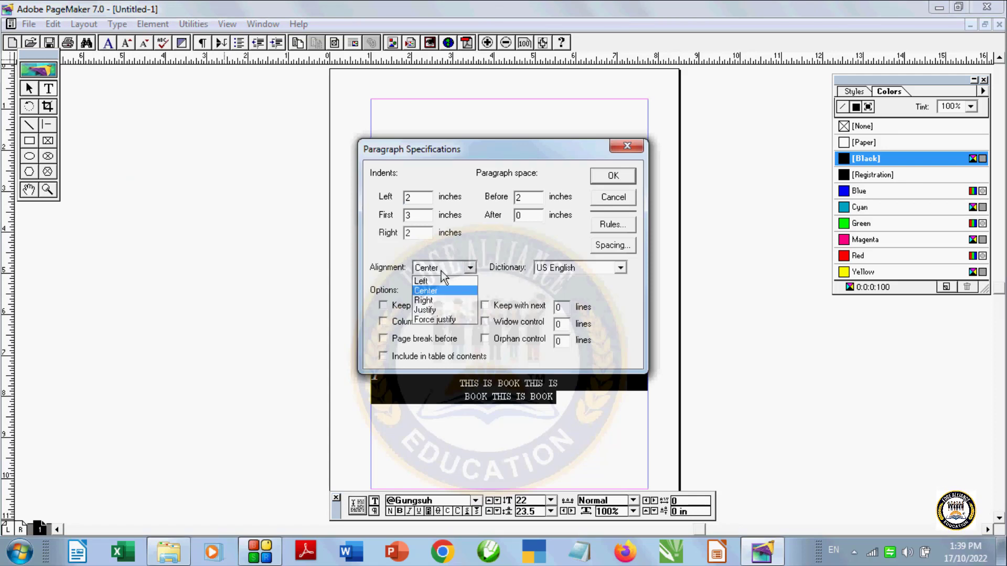
pyautogui.click(433, 300)
pyautogui.click(602, 175)
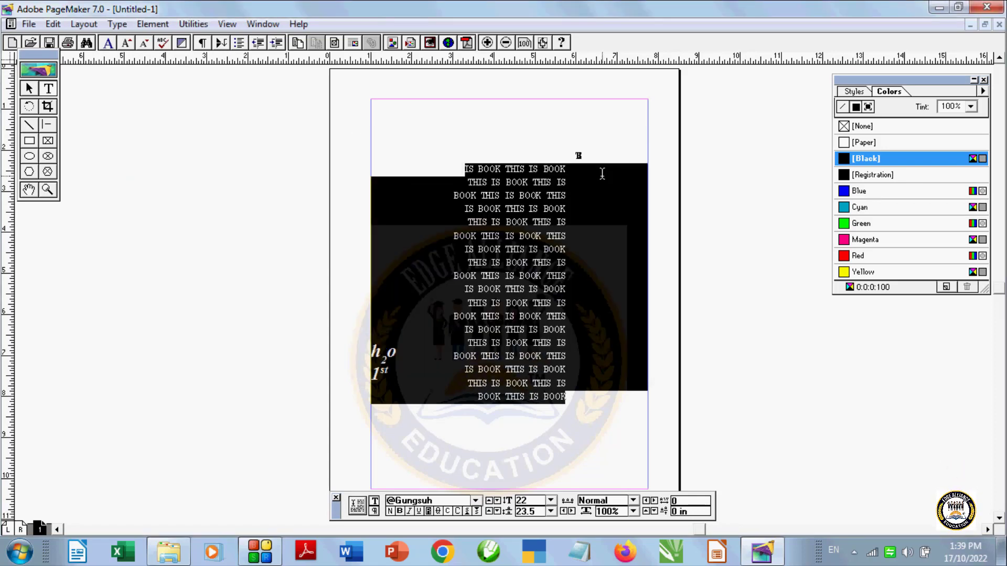
# Step: Change the paragraph alignment to Justify
pyautogui.click(123, 26)
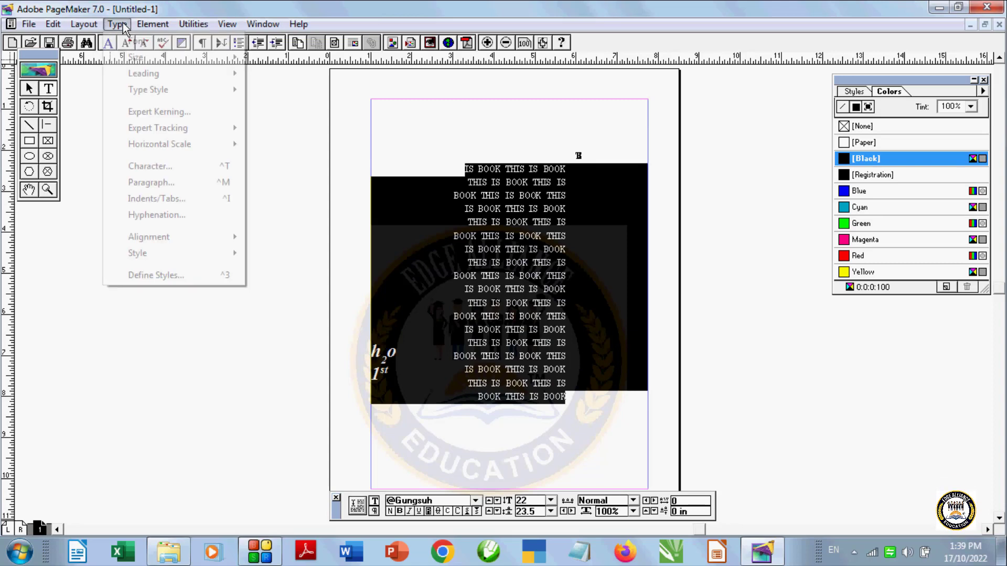
pyautogui.click(152, 183)
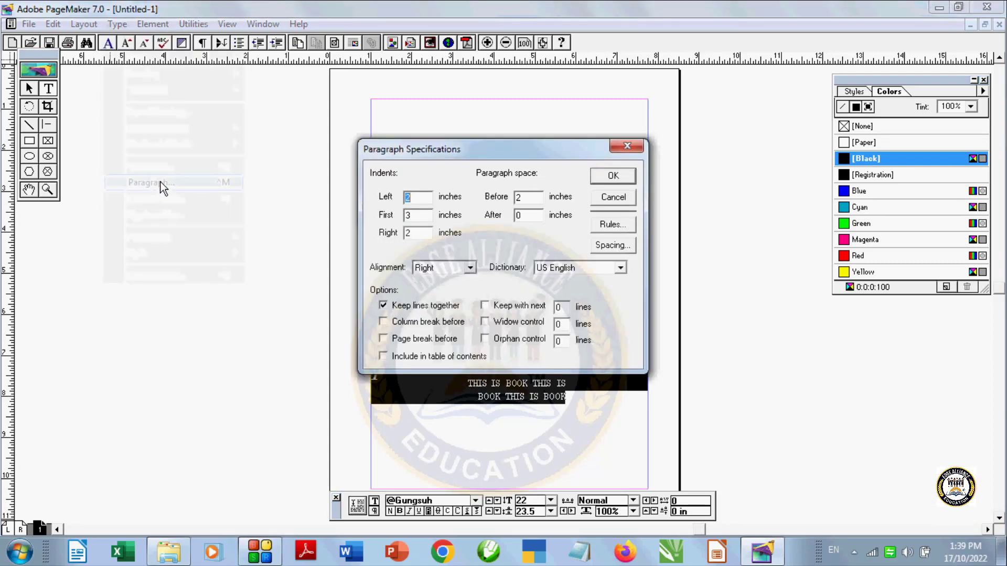
pyautogui.click(470, 267)
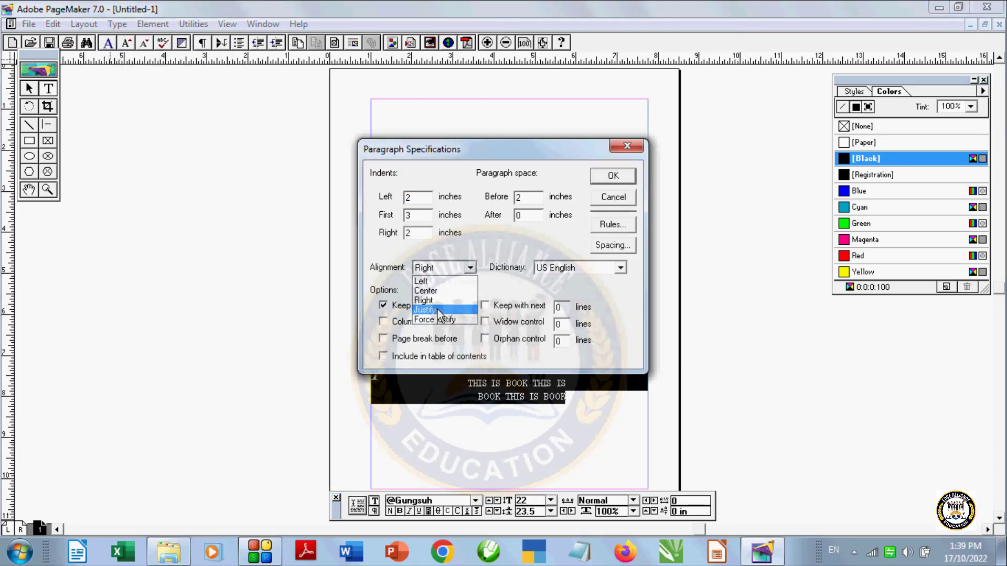
pyautogui.click(441, 310)
pyautogui.moveTo(556, 150); pyautogui.dragTo(335, 150)
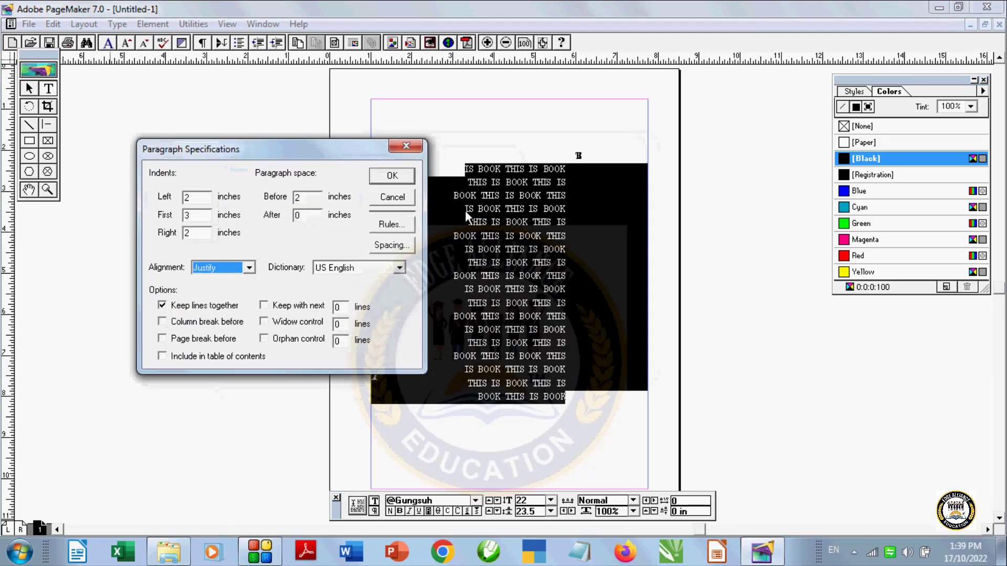
pyautogui.click(388, 175)
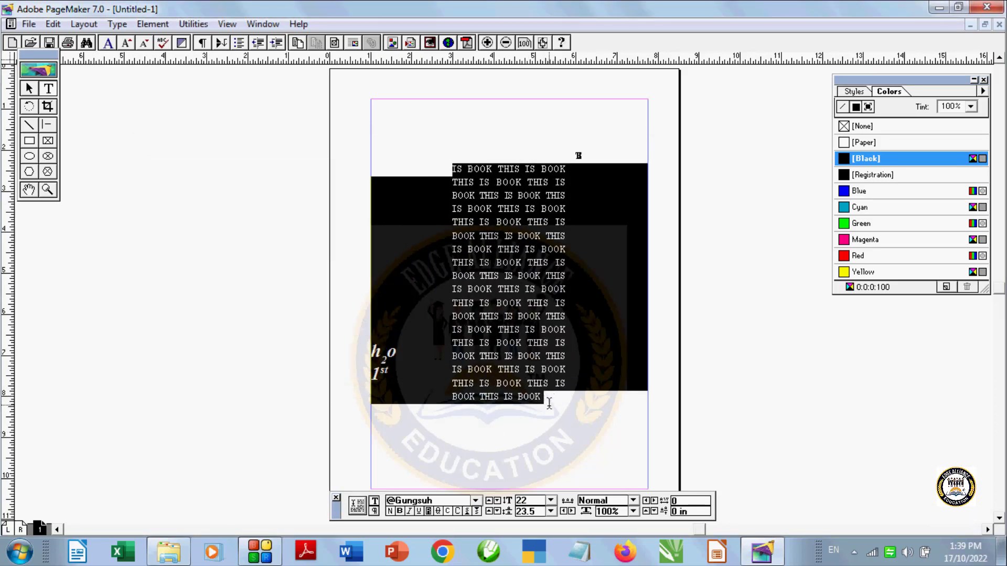
# Step: Change the paragraph alignment to Force justify
pyautogui.click(130, 27)
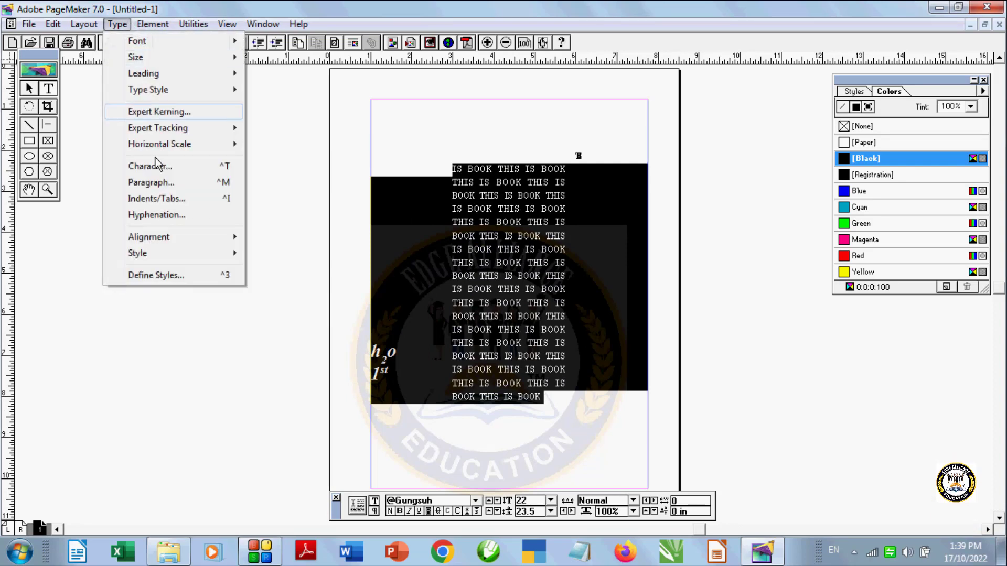
pyautogui.click(159, 187)
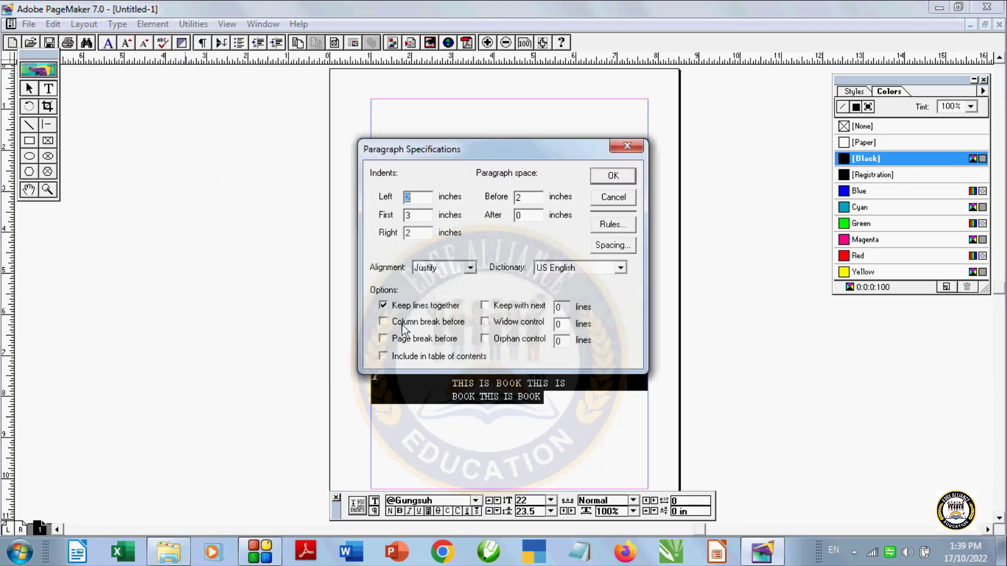
pyautogui.click(469, 267)
pyautogui.click(436, 320)
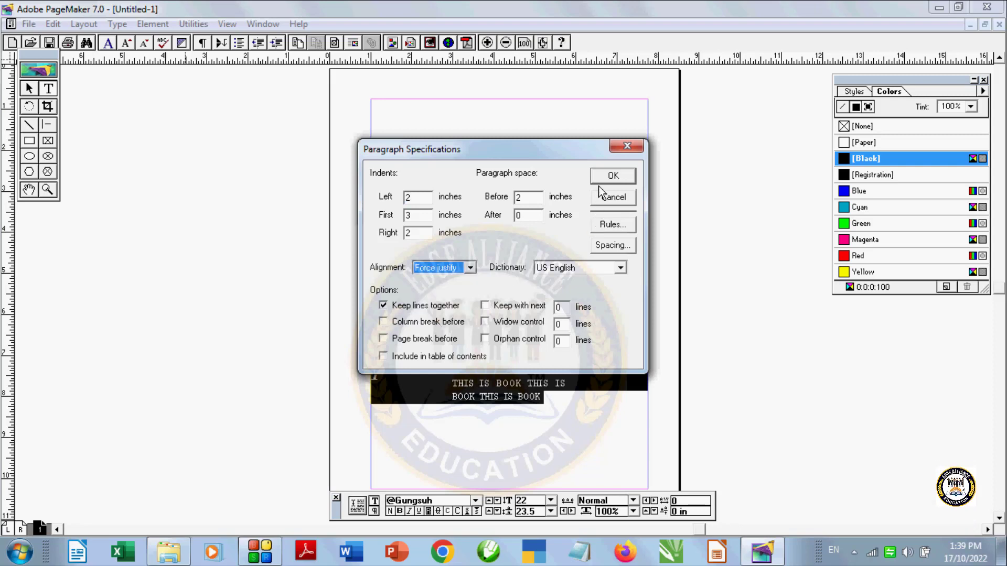
pyautogui.click(613, 176)
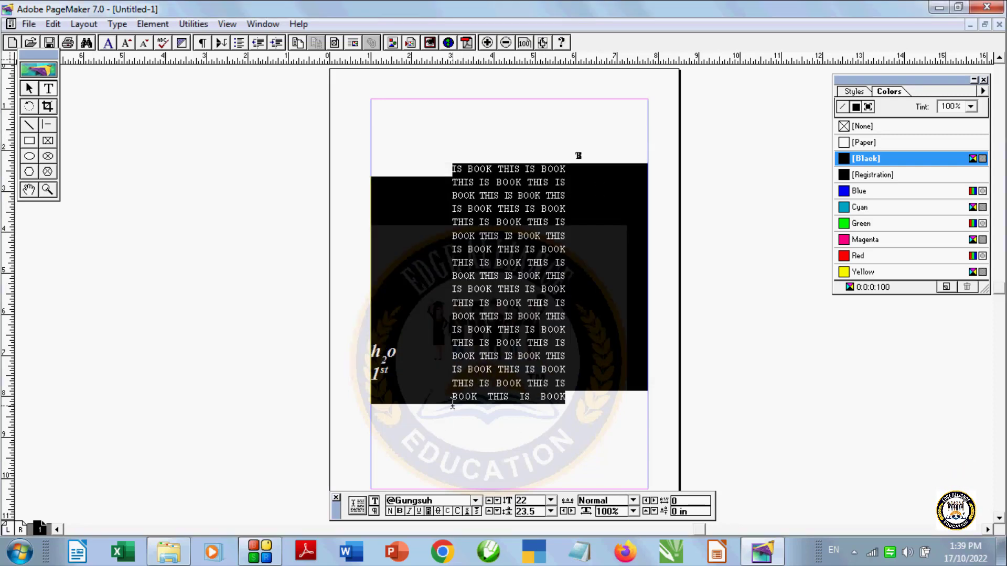
# Step: Delete all the 'THIS IS BOOK' lines and start new Times New Roman 21 pt text at the left margin
pyautogui.click(110, 24)
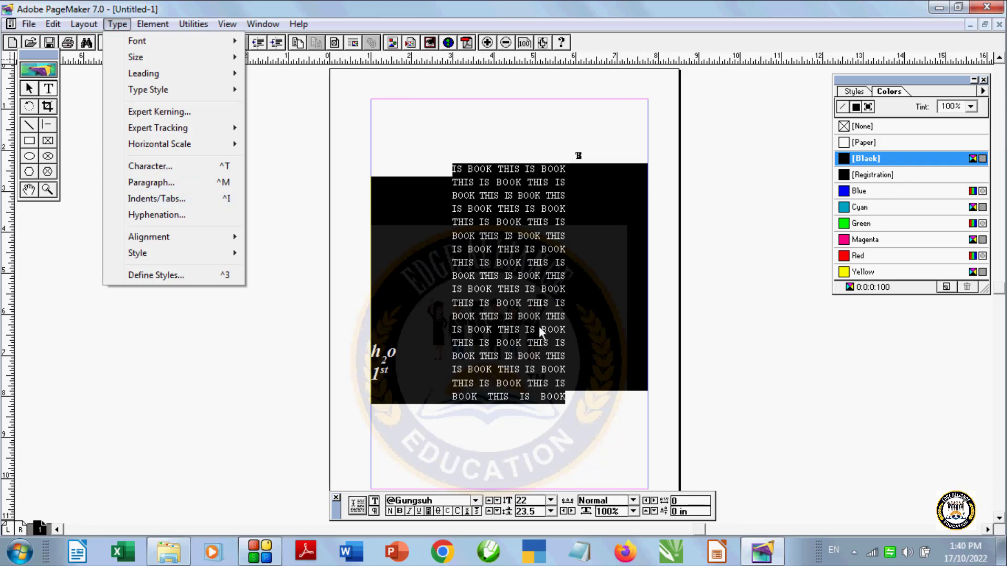
pyautogui.doubleClick(509, 249)
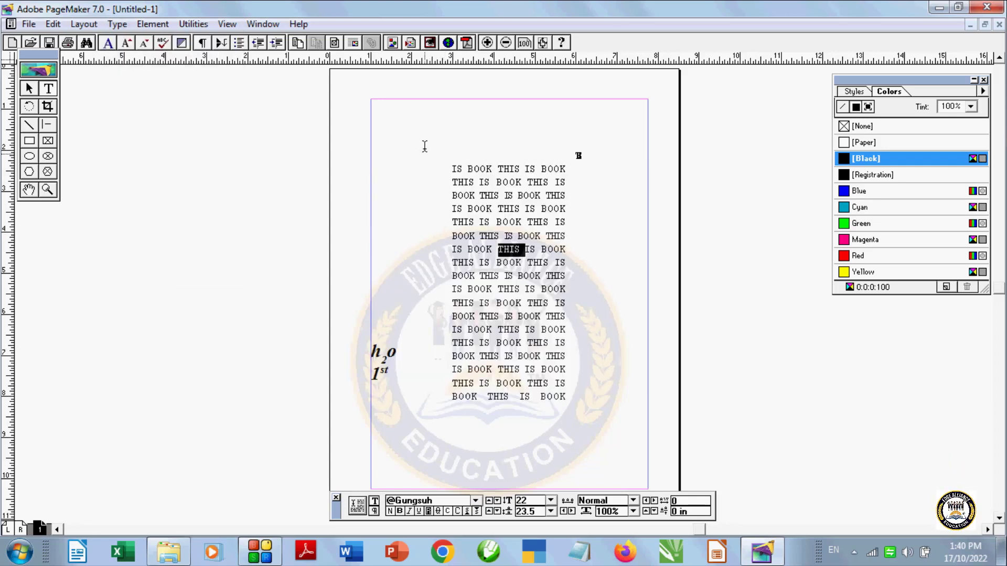
pyautogui.moveTo(425, 146); pyautogui.dragTo(512, 418)
pyautogui.press('BackSpace')
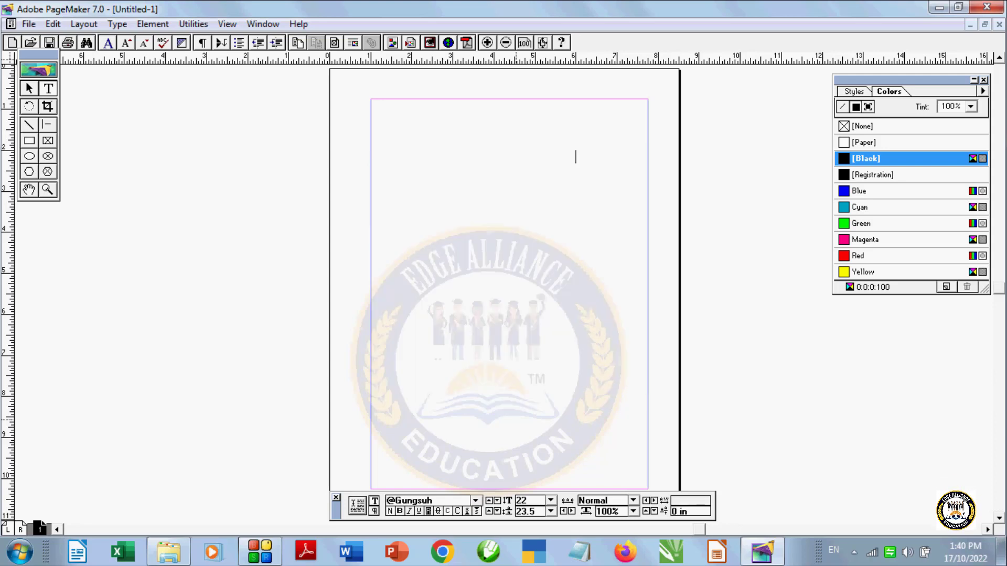
pyautogui.click(396, 183)
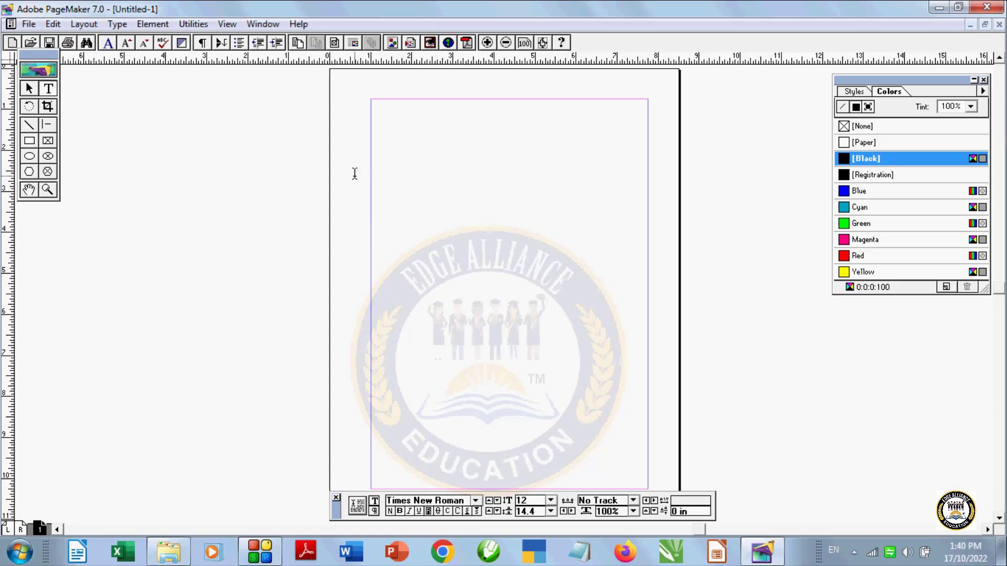
pyautogui.hotkey('ctrl', 'alt', 'shift', '.')
pyautogui.hotkey('ctrl', 'alt', 'shift', '.')
pyautogui.hotkey('ctrl', 'alt', 'shift', '.')
pyautogui.hotkey('ctrl', 'alt', 'shift', '.')
pyautogui.hotkey('ctrl', 'alt', 'shift', '.')
pyautogui.hotkey('ctrl', 'alt', 'shift', '.')
# Step: Add tab stops at 2 inches and 4 inches in Indents/Tabs
pyautogui.click(117, 24)
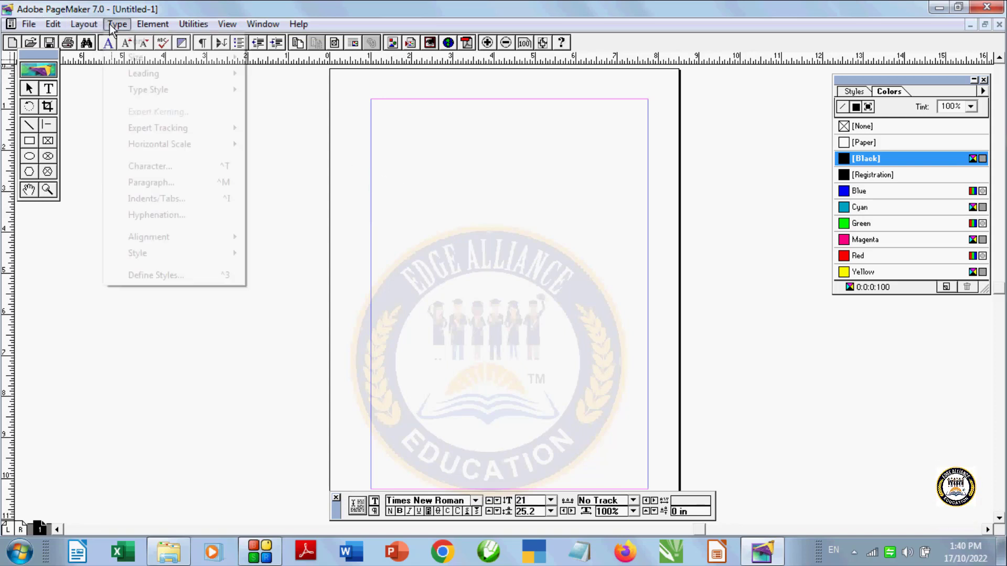
pyautogui.click(177, 202)
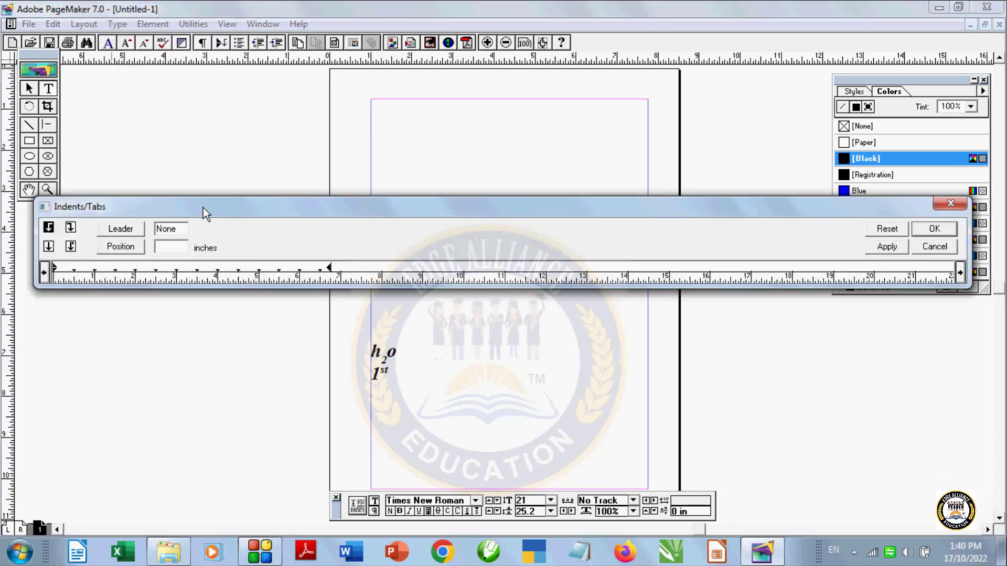
pyautogui.moveTo(203, 208); pyautogui.dragTo(257, 225)
pyautogui.click(178, 263)
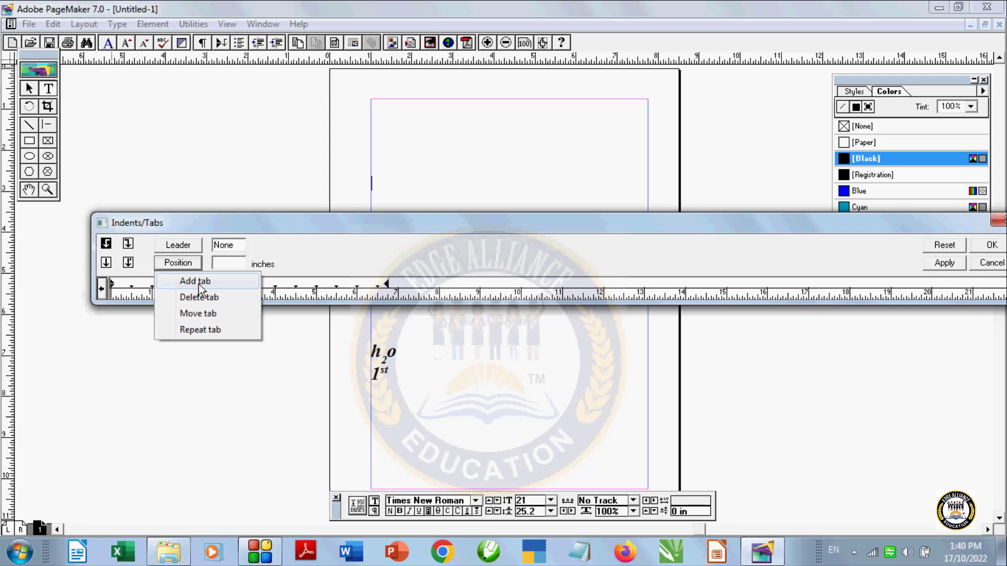
pyautogui.click(234, 262)
pyautogui.write('2')
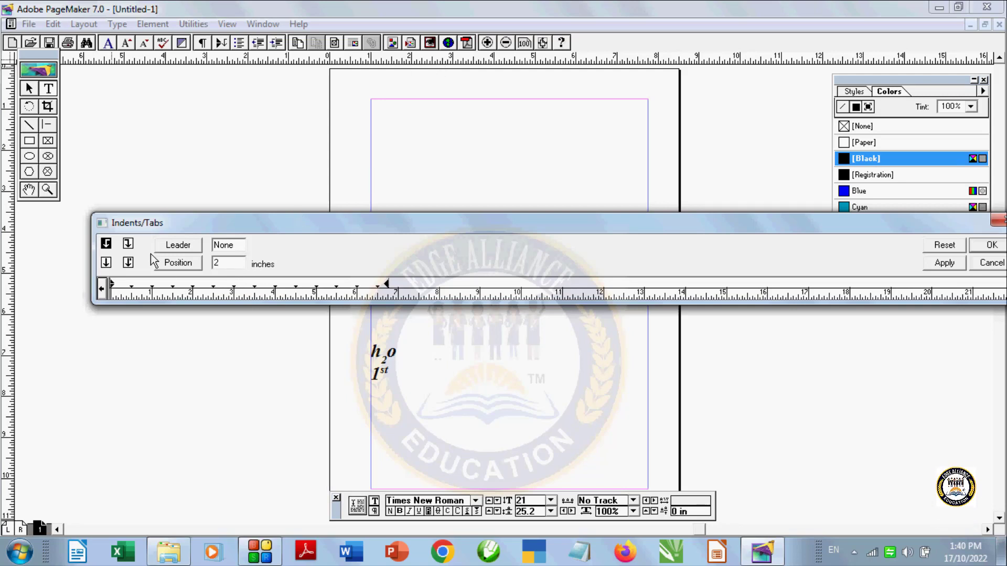
pyautogui.click(177, 264)
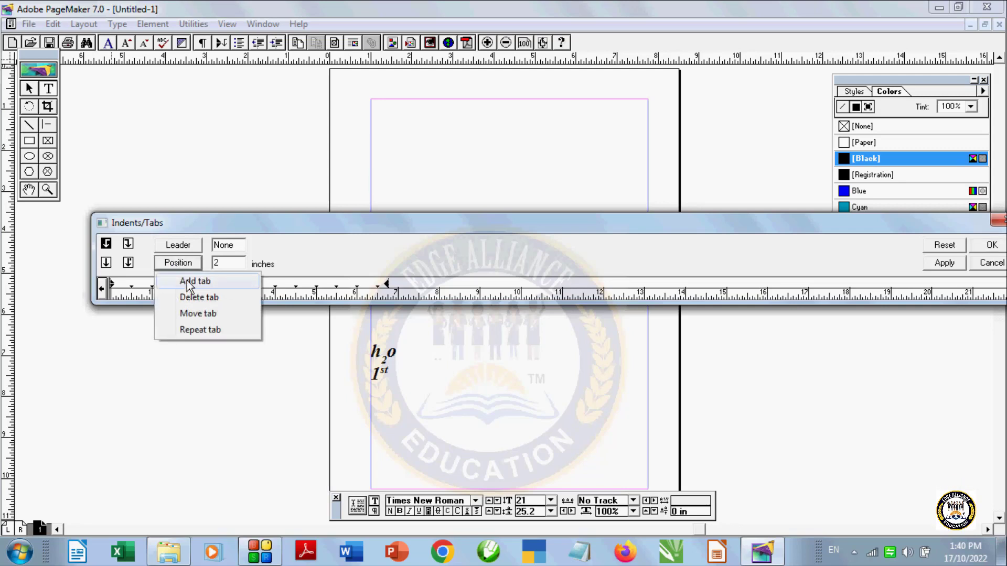
pyautogui.click(187, 280)
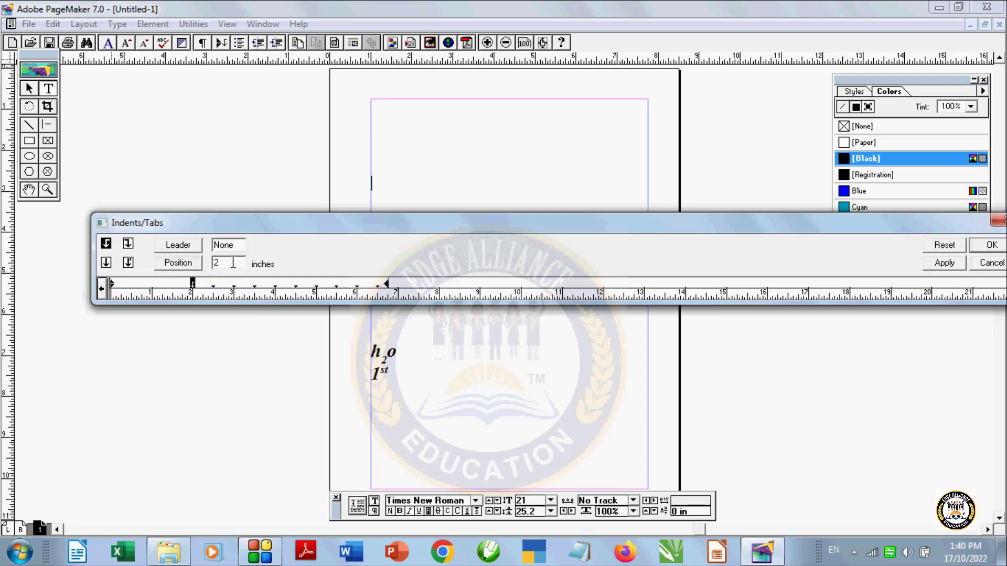
pyautogui.press('BackSpace')
pyautogui.write('4')
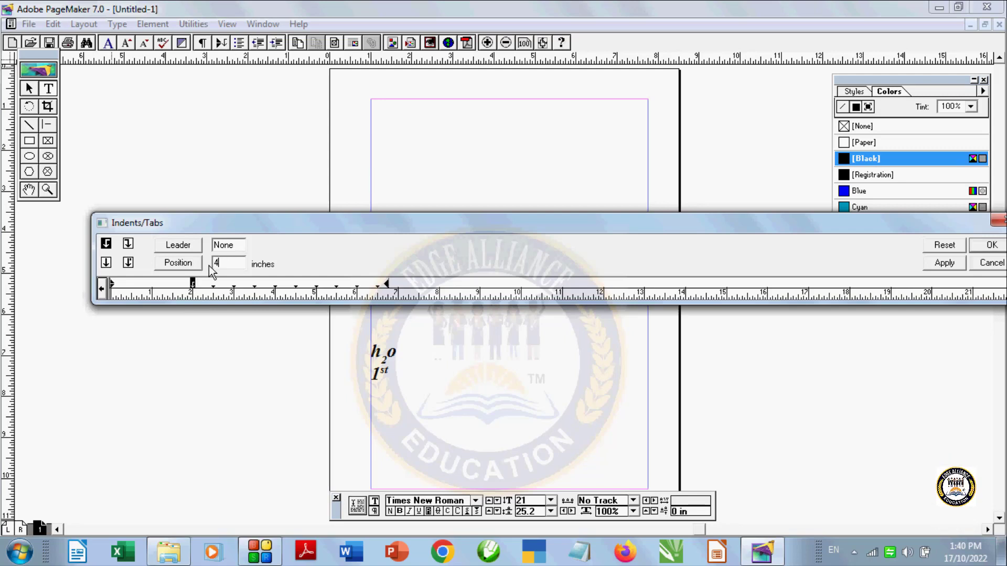
pyautogui.click(164, 262)
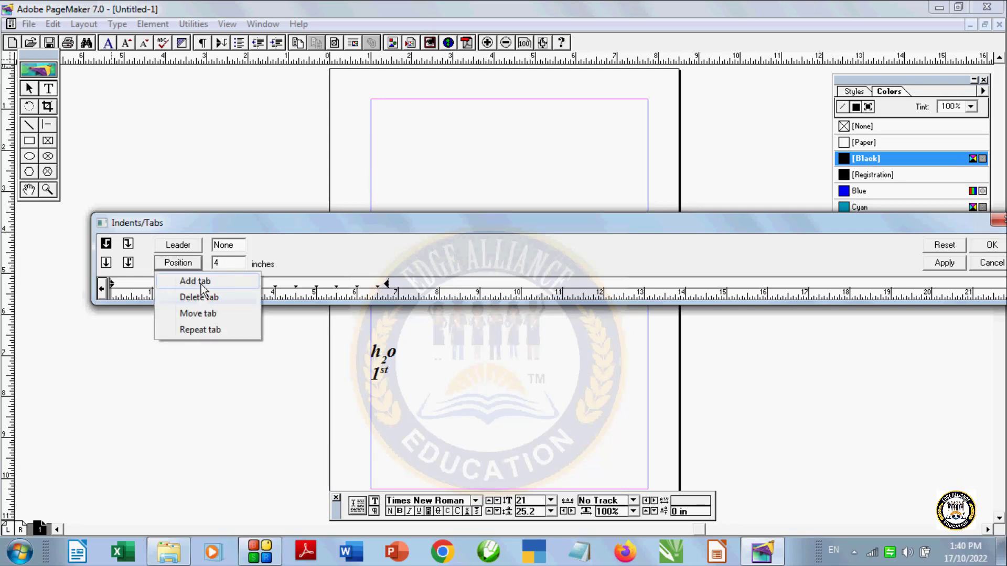
pyautogui.click(200, 282)
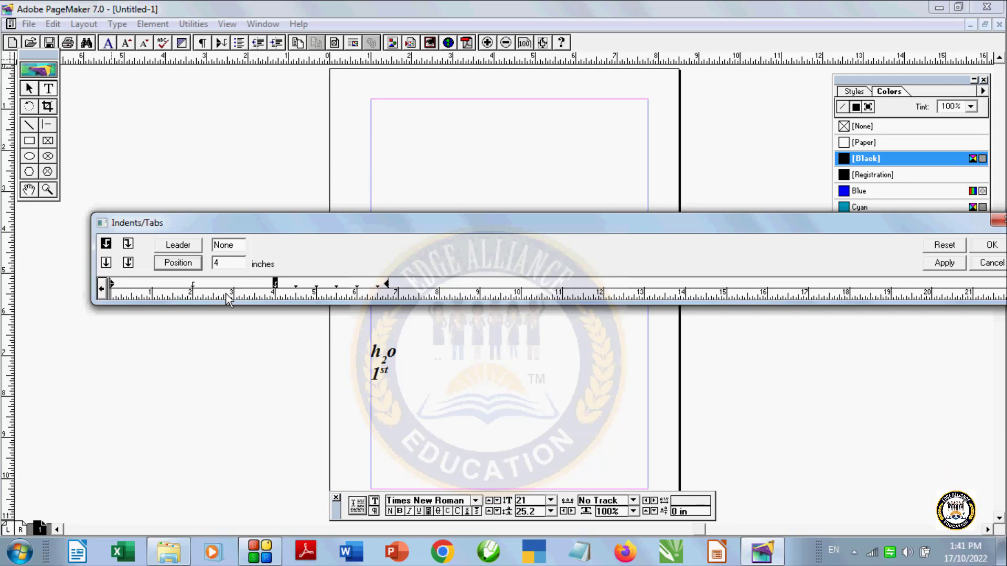
# Step: Try the dotted, dashed and custom leaders, settling on the dashed tab leader
pyautogui.click(179, 246)
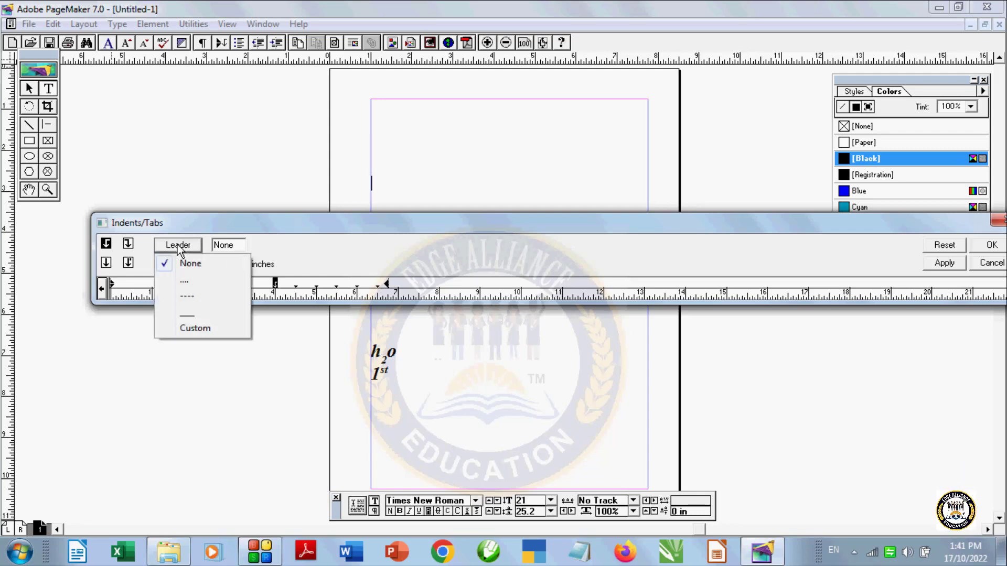
pyautogui.click(185, 282)
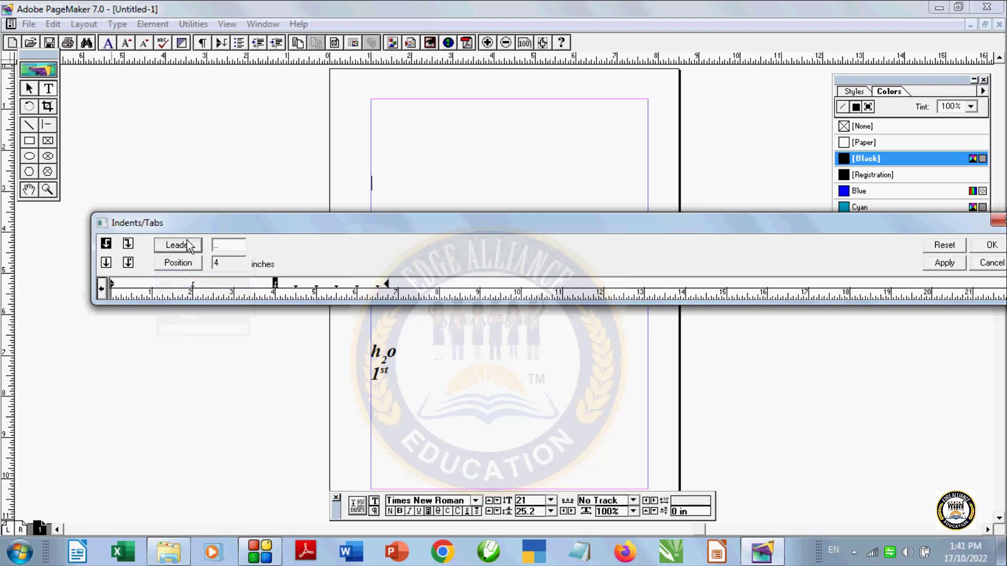
pyautogui.click(178, 245)
pyautogui.click(184, 302)
pyautogui.click(184, 245)
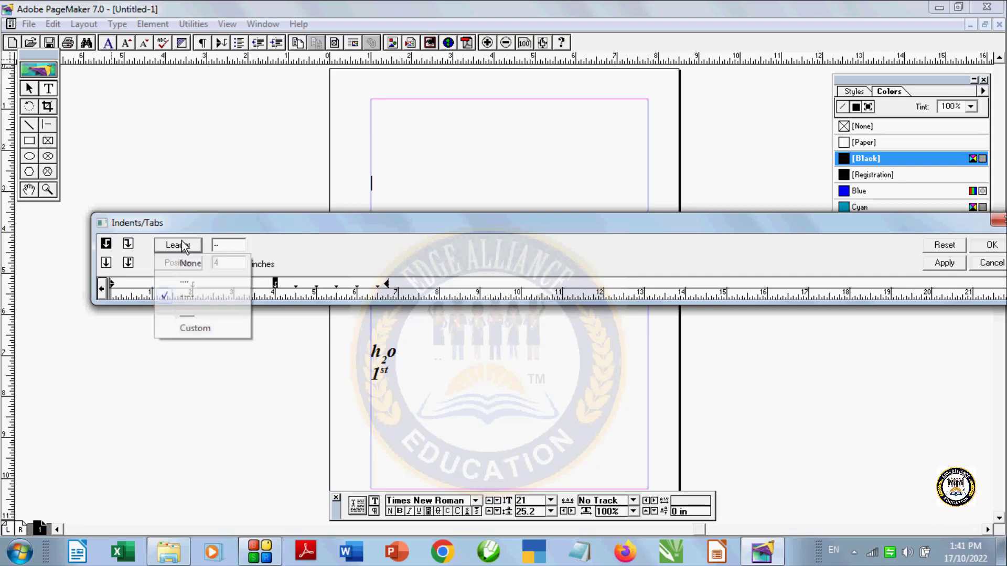
pyautogui.click(190, 329)
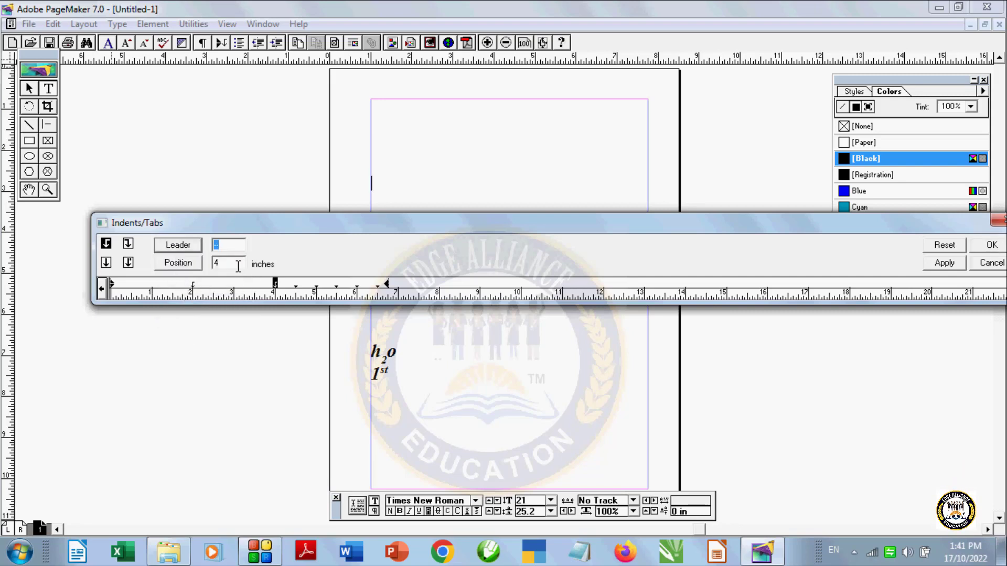
pyautogui.click(181, 245)
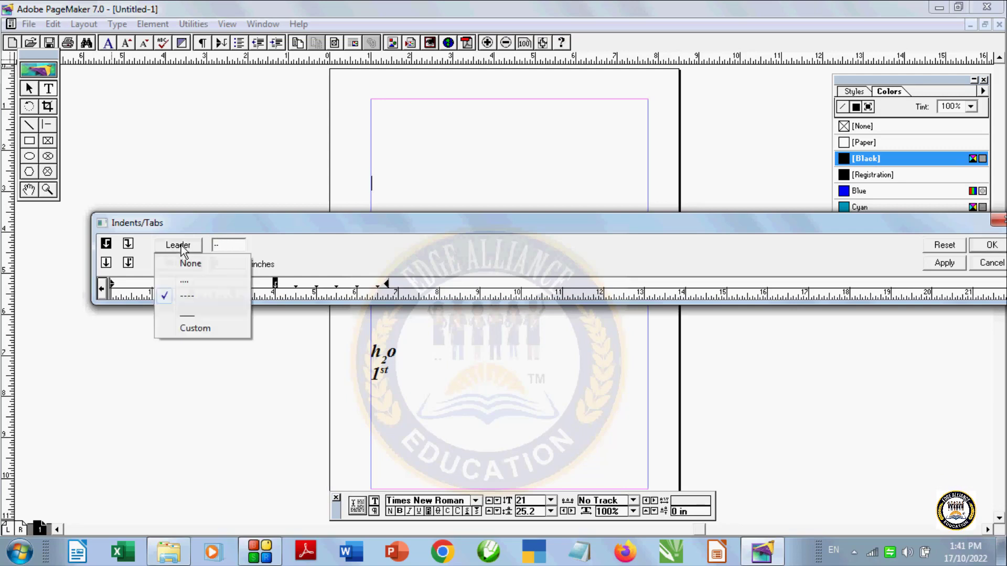
pyautogui.click(188, 295)
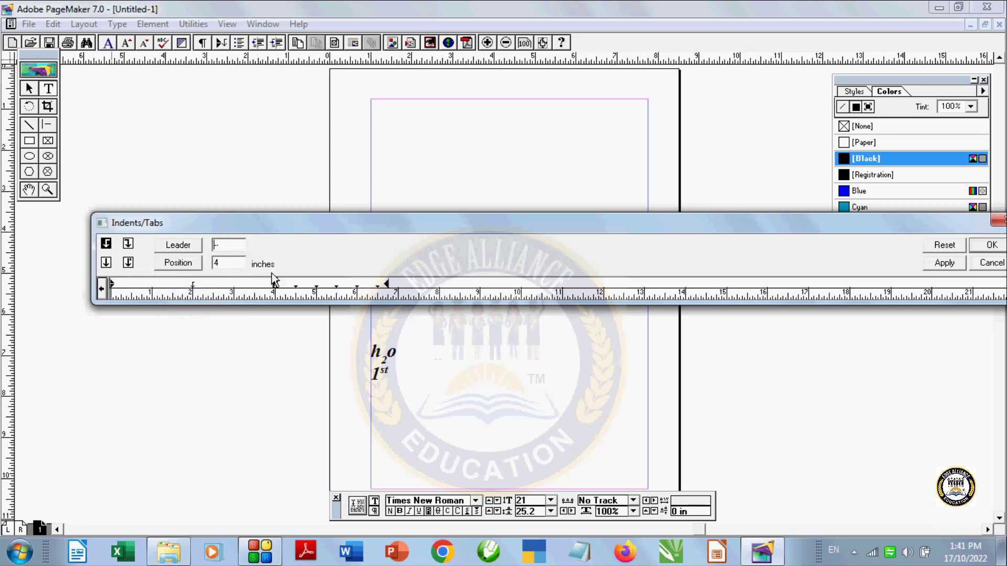
# Step: Attempt a 7-inch tab stop and dismiss the out-of-limits warnings
pyautogui.click(232, 262)
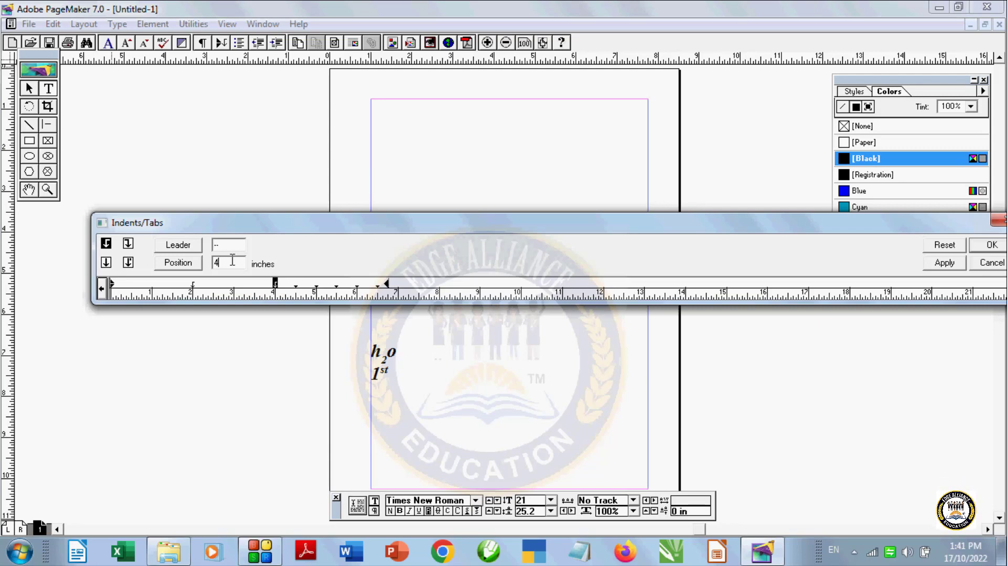
pyautogui.press('BackSpace')
pyautogui.write('7')
pyautogui.click(174, 264)
pyautogui.click(195, 281)
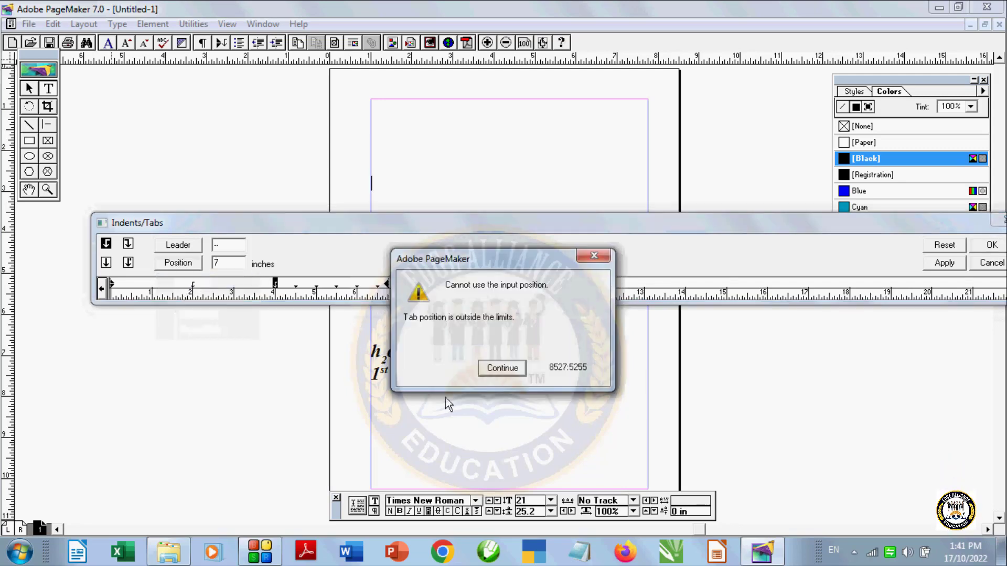
pyautogui.click(501, 368)
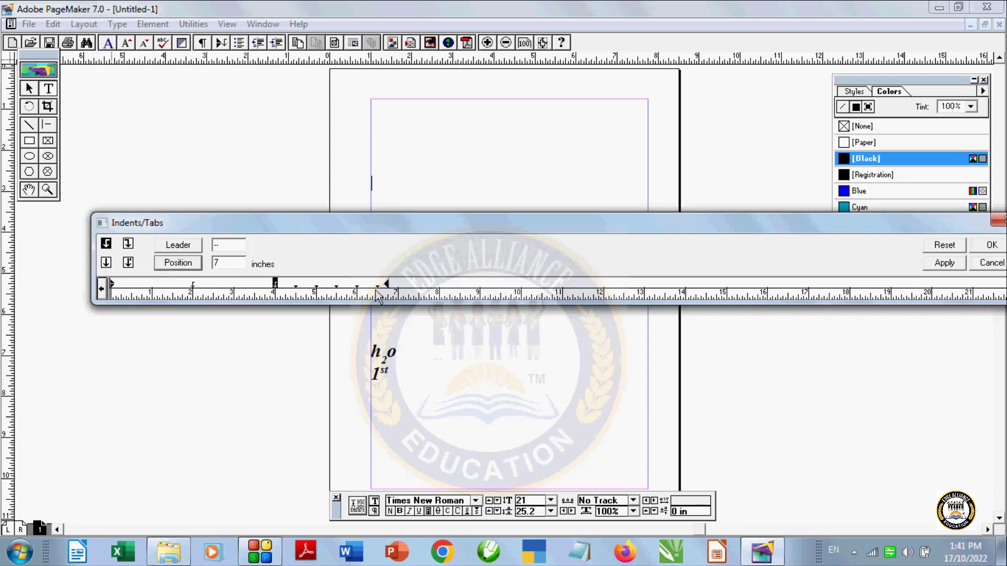
pyautogui.click(180, 264)
pyautogui.click(183, 283)
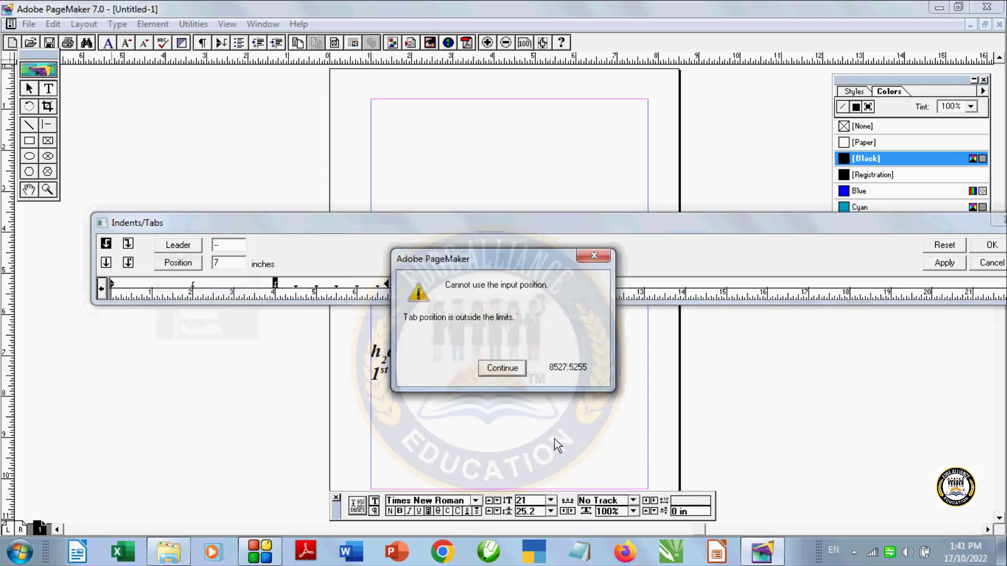
pyautogui.click(505, 366)
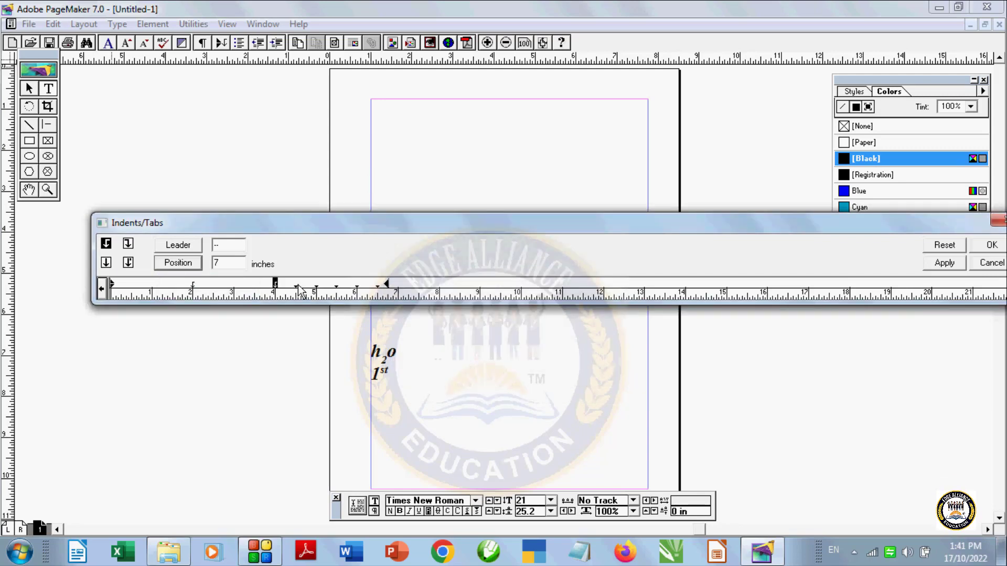
# Step: Add a 6-inch tab stop, delete one stop, and shift a stop to 6.125 inches
pyautogui.click(235, 262)
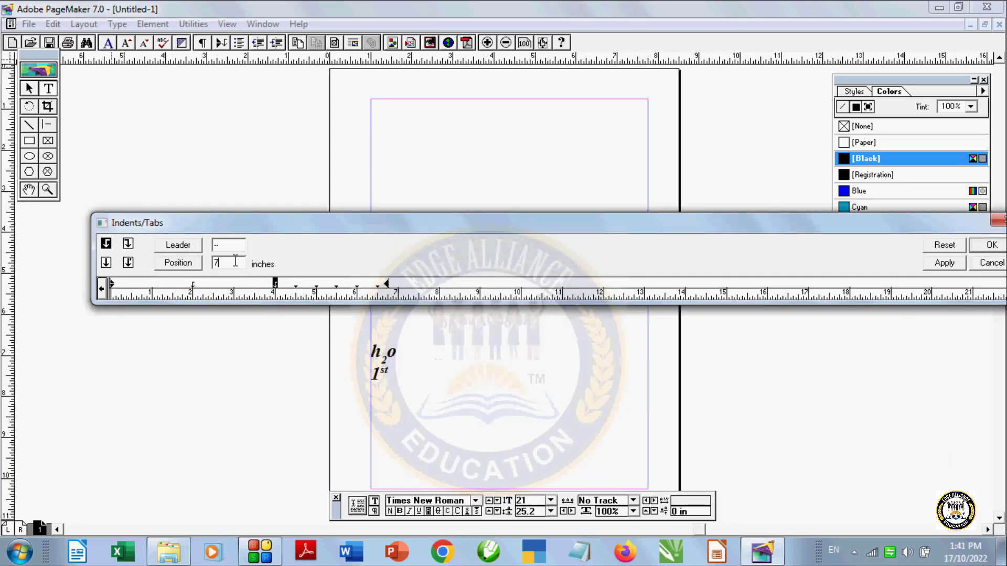
pyautogui.write('6')
pyautogui.click(193, 269)
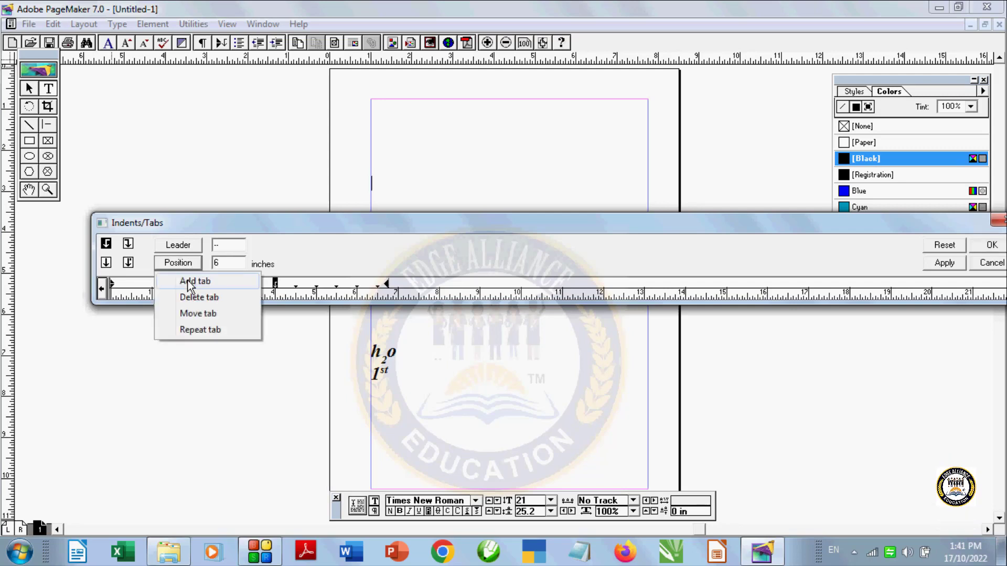
pyautogui.click(187, 278)
pyautogui.click(193, 264)
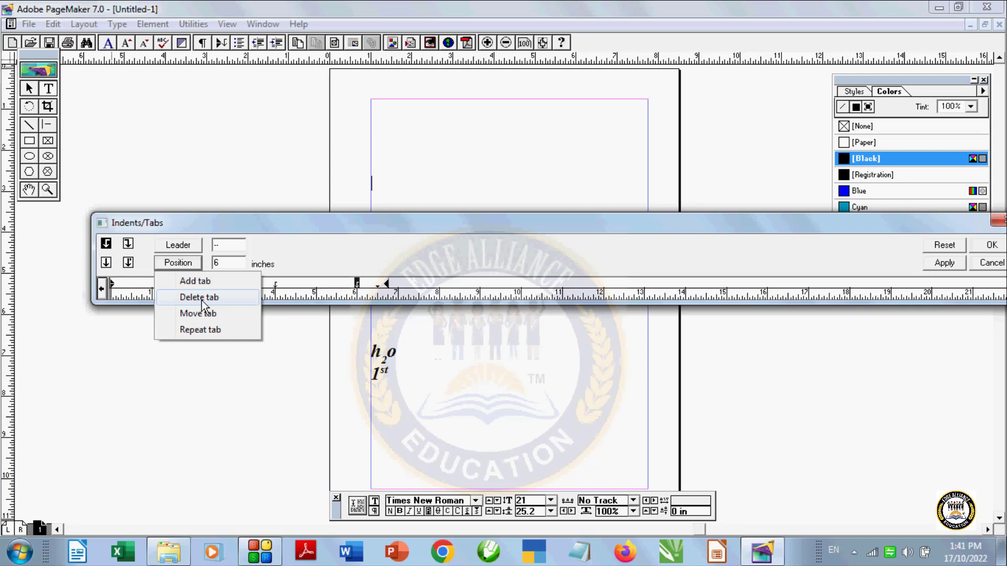
pyautogui.click(201, 330)
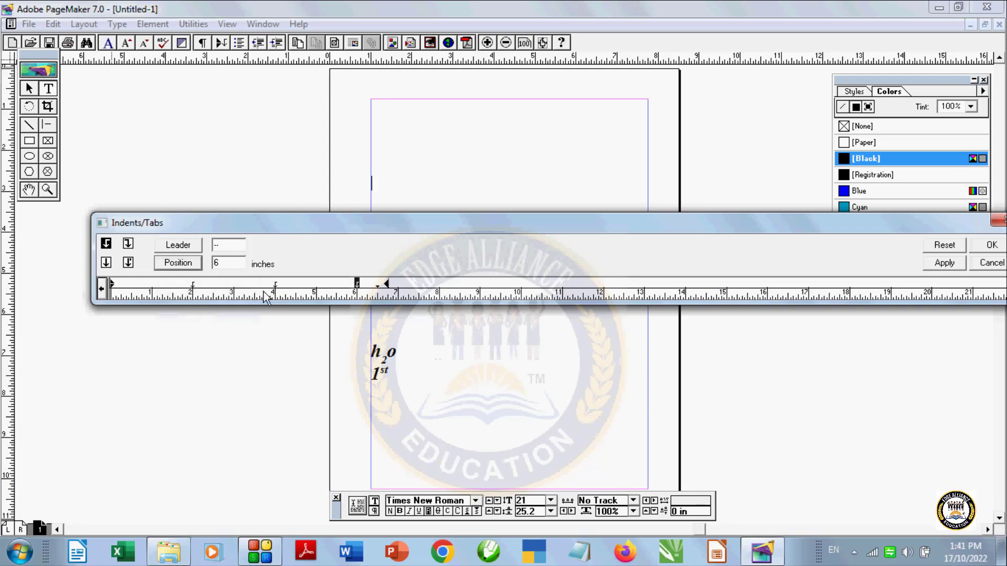
pyautogui.click(285, 288)
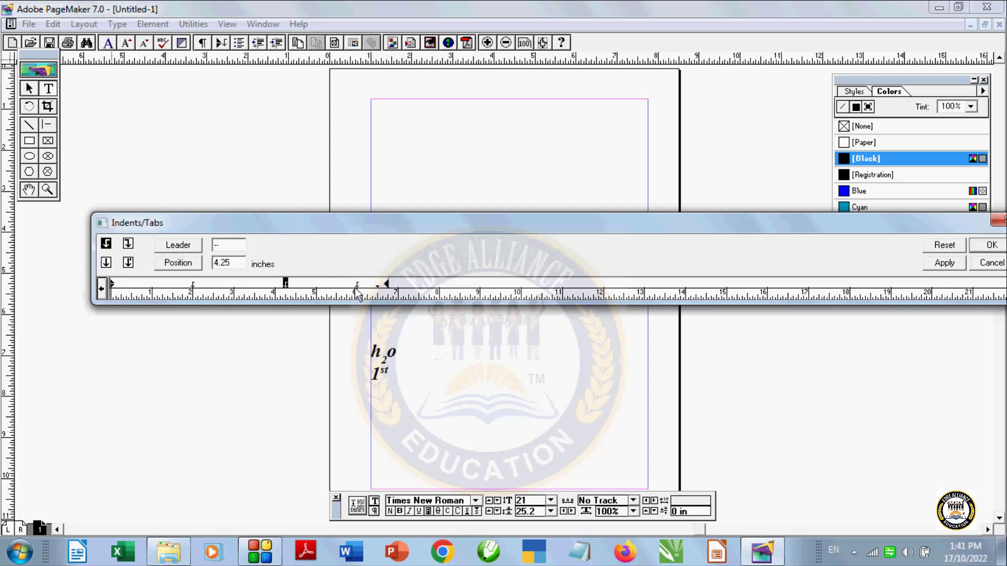
pyautogui.moveTo(357, 286); pyautogui.dragTo(362, 286)
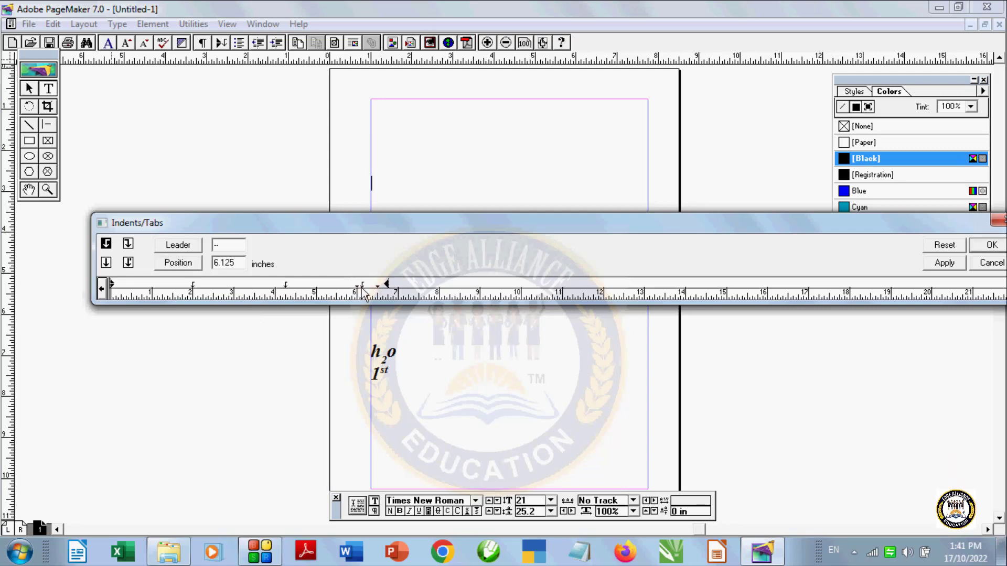
# Step: Repeat the tab stop along the ruler and accept the tab settings
pyautogui.click(184, 265)
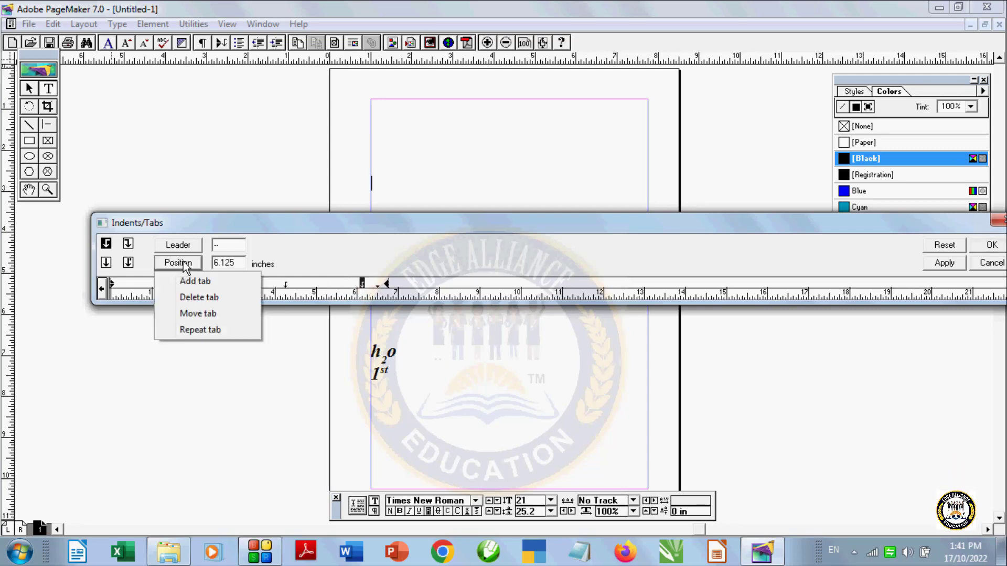
pyautogui.click(192, 329)
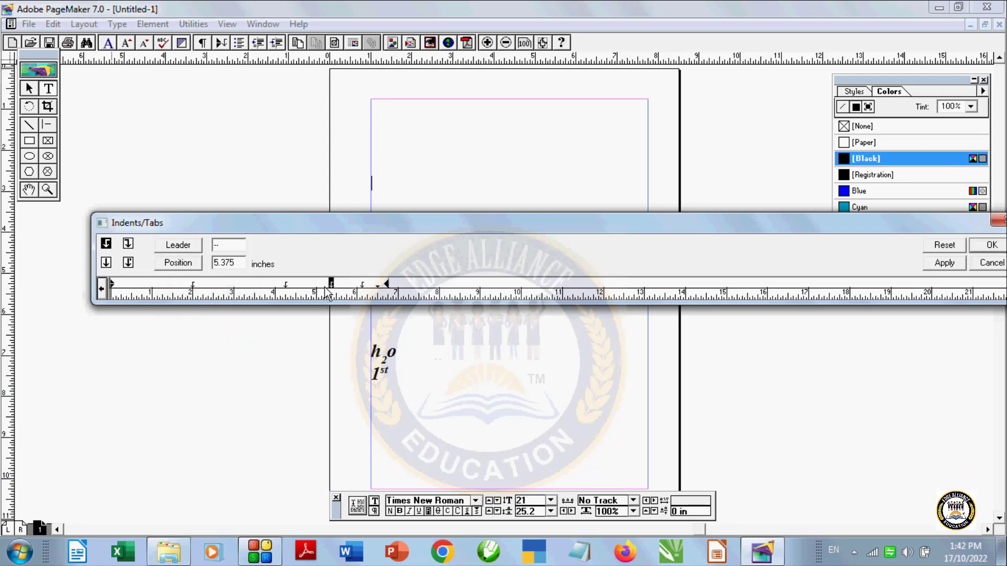
pyautogui.moveTo(554, 222); pyautogui.dragTo(404, 234)
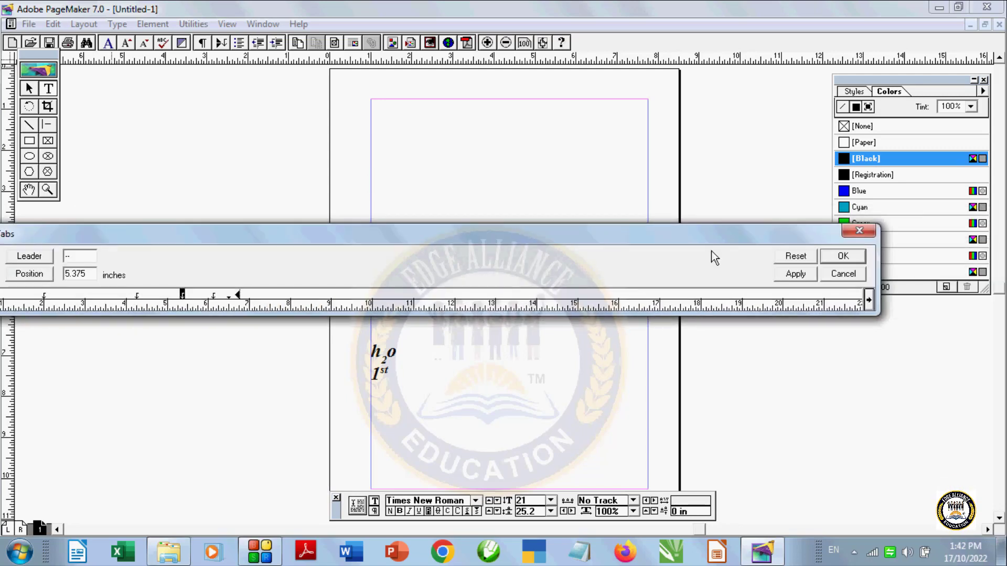
pyautogui.click(796, 274)
# Step: Write the first line, 'this' and 'is' joined by a dashed tab leader
pyautogui.click(843, 256)
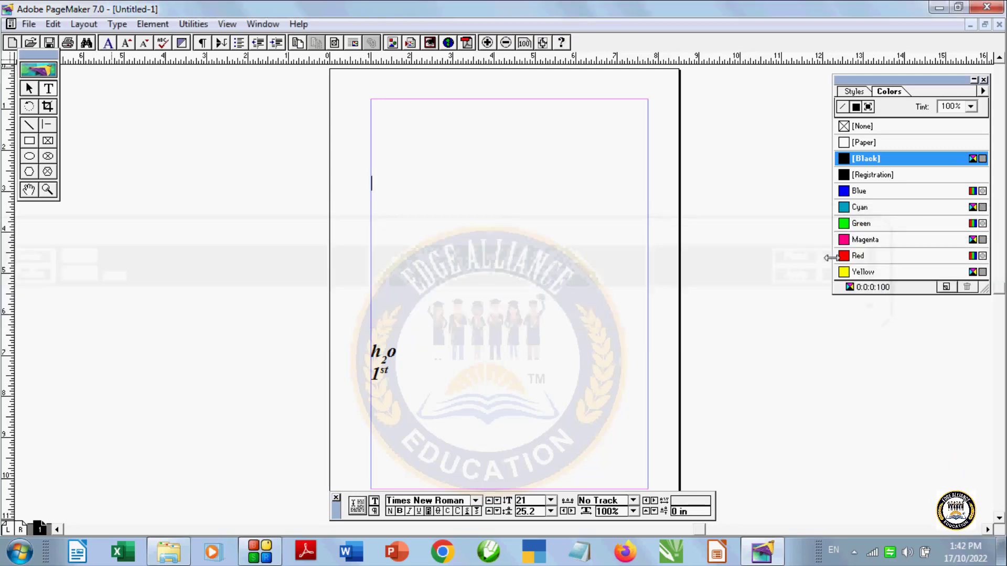
pyautogui.write('thi')
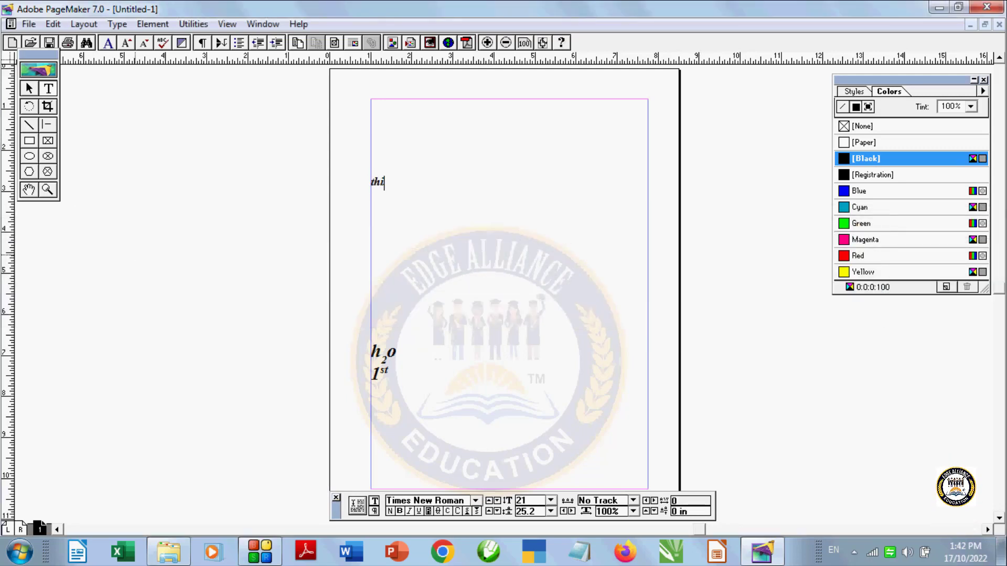
pyautogui.write('s')
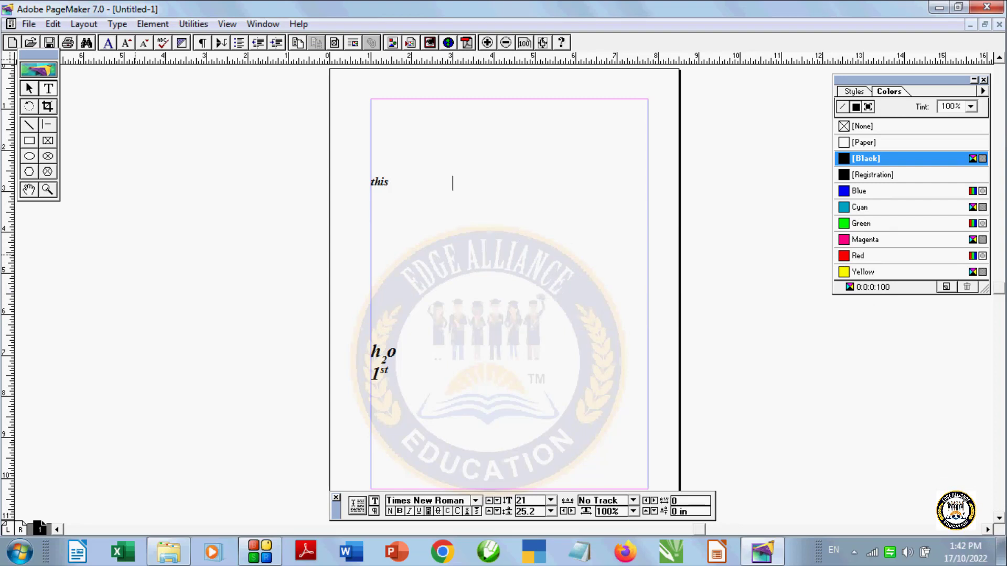
pyautogui.press('Tab')
pyautogui.press('Tab')
pyautogui.write('is')
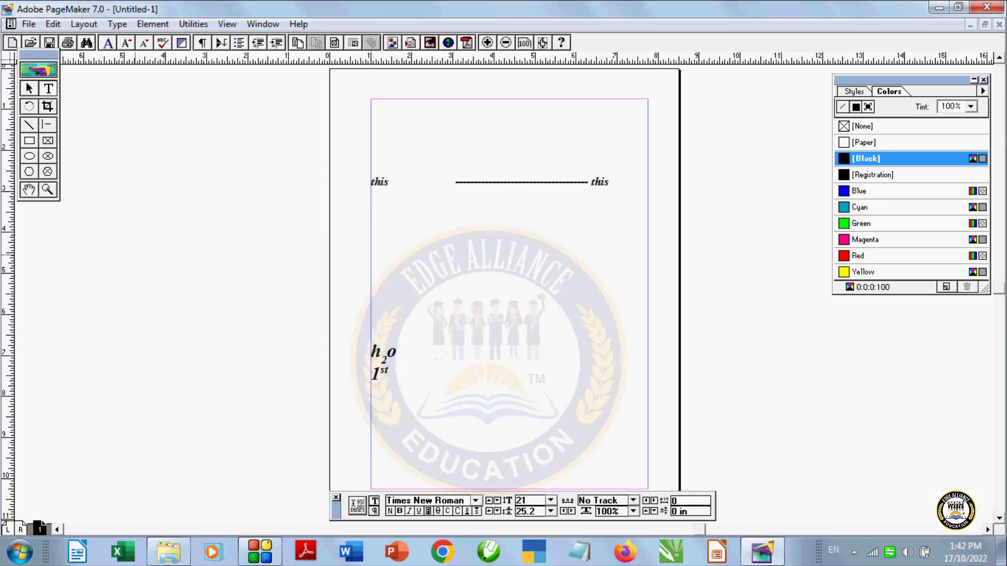
pyautogui.press('Return')
# Step: Add monitor, hello and new lines with dashed leaders, then begin a final 'this' line
pyautogui.write('ito')
pyautogui.write('r')
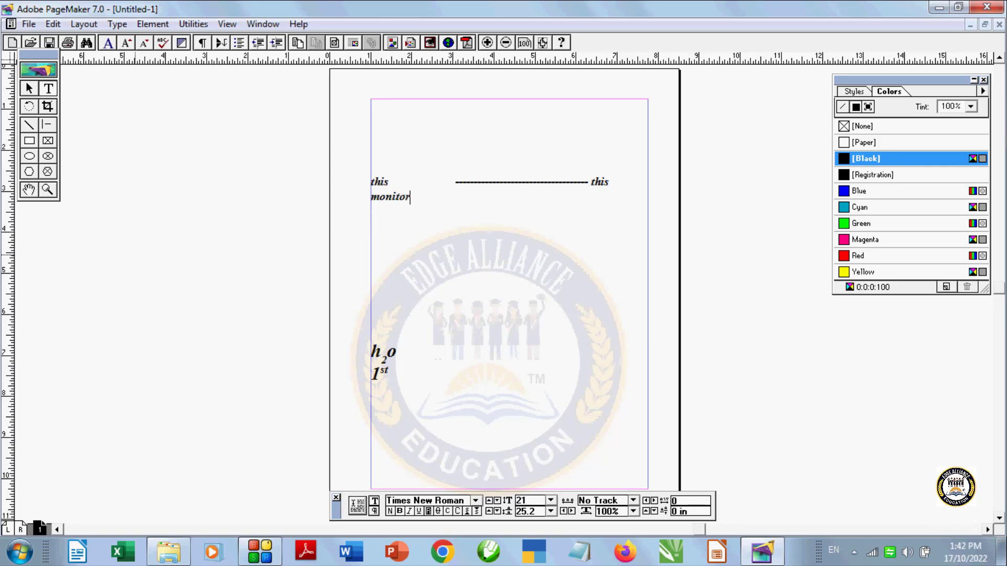
pyautogui.press('Tab')
pyautogui.press('Tab')
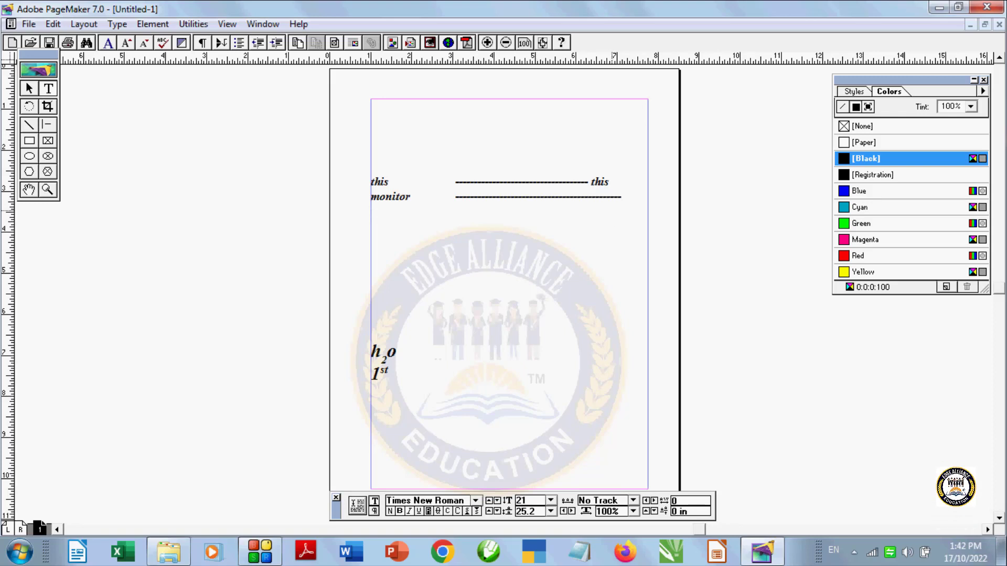
pyautogui.write('h')
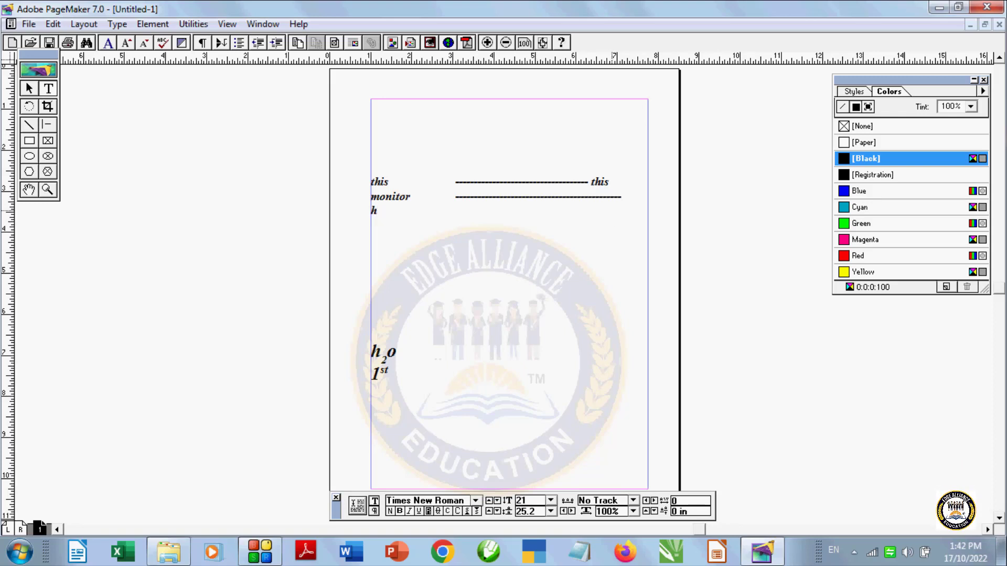
pyautogui.write('ello')
pyautogui.press('Tab')
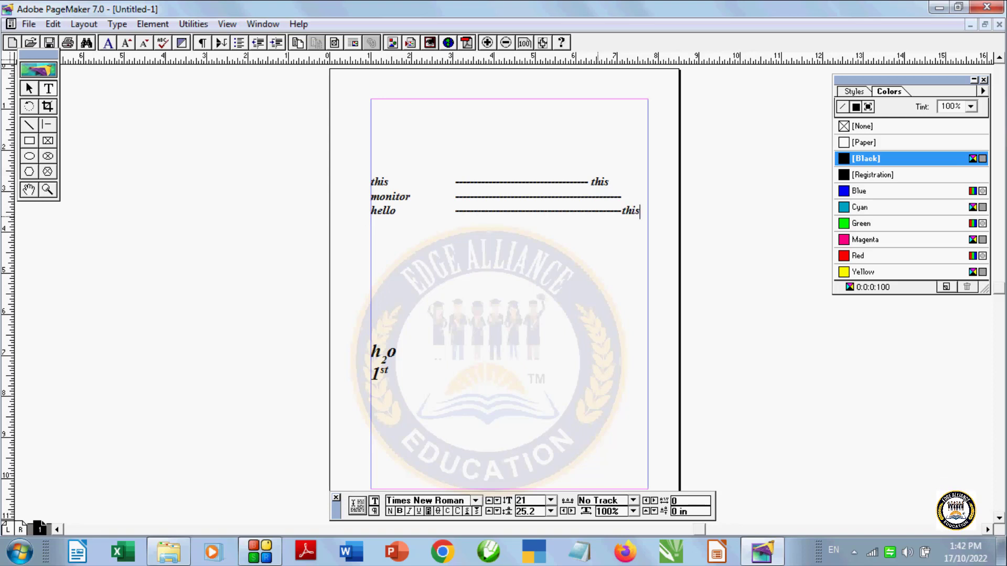
pyautogui.press('Return')
pyautogui.write('new')
pyautogui.press('Tab')
pyautogui.press('Tab')
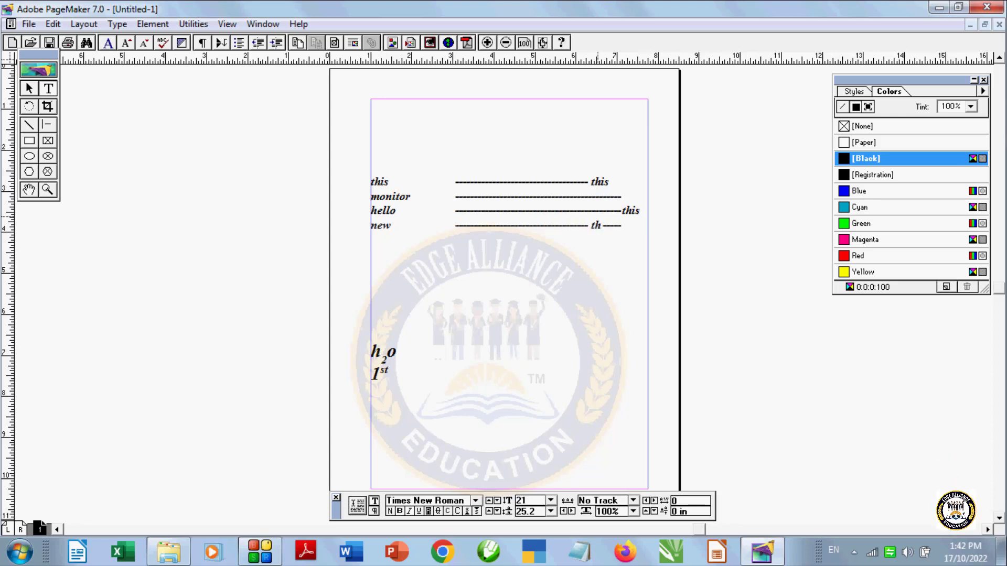
pyautogui.press('Return')
pyautogui.write('this')
# Step: Delete the leader tab stop and reset the line's tabs to defaults in Indents/Tabs
pyautogui.click(124, 25)
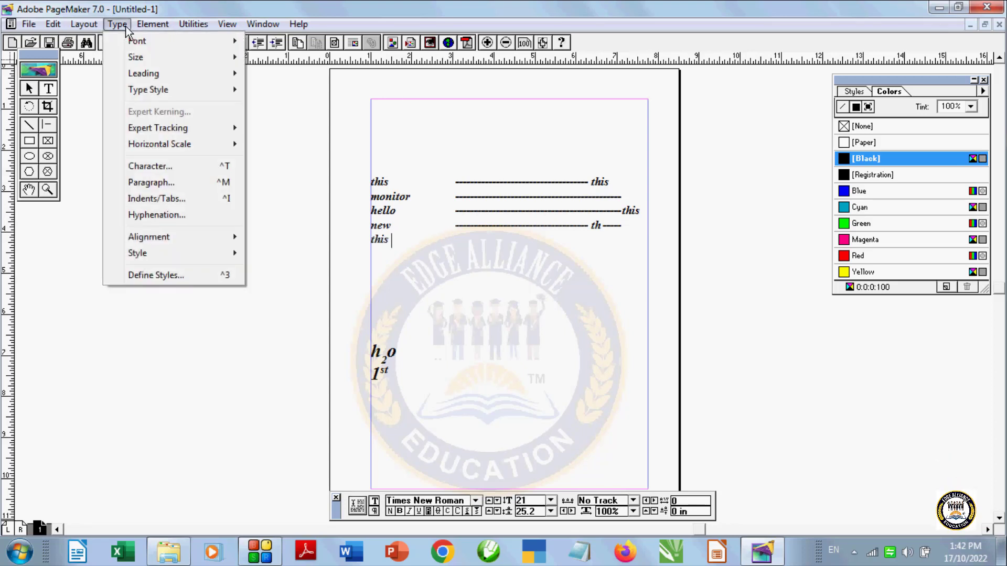
pyautogui.click(155, 199)
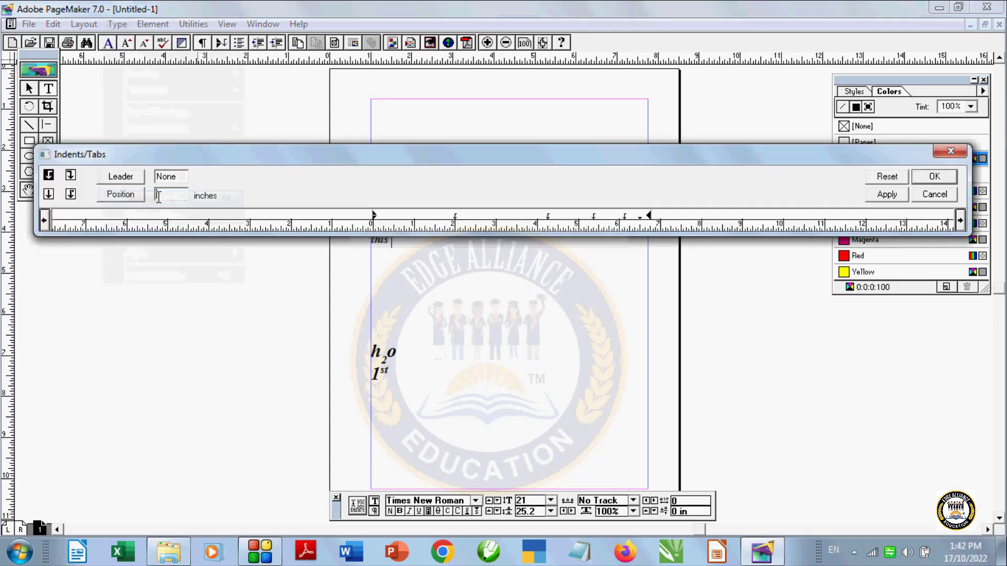
pyautogui.click(128, 197)
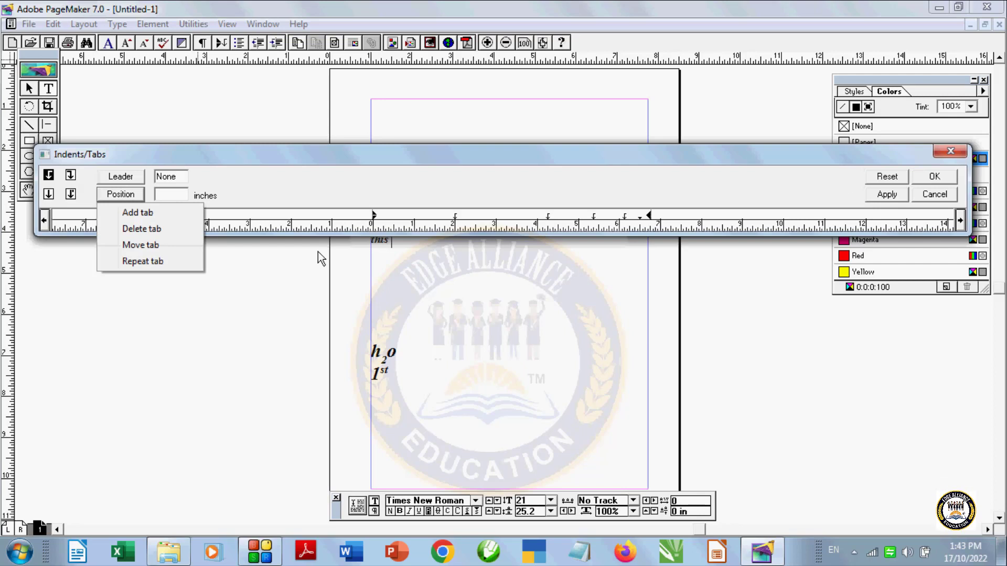
pyautogui.click(145, 230)
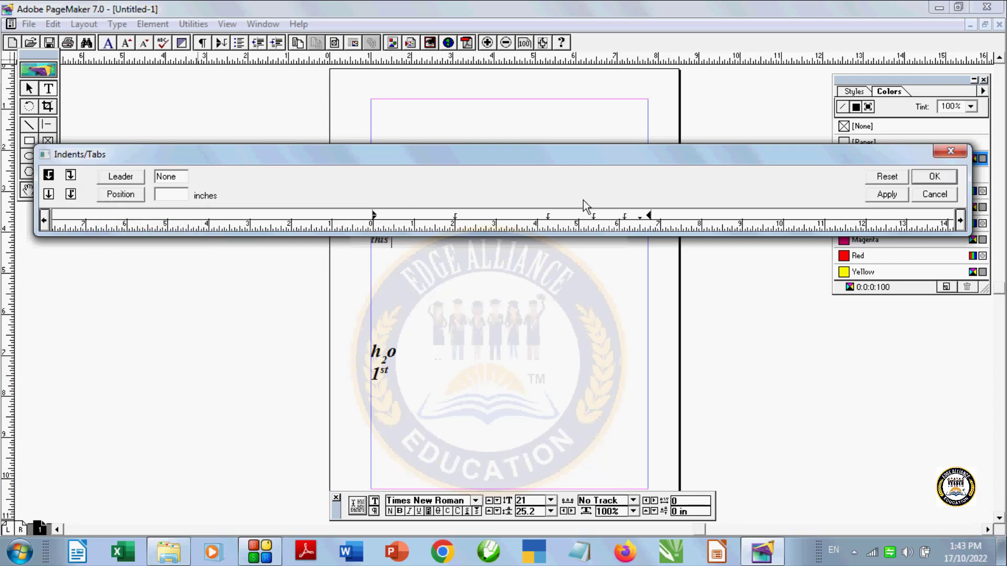
pyautogui.click(894, 179)
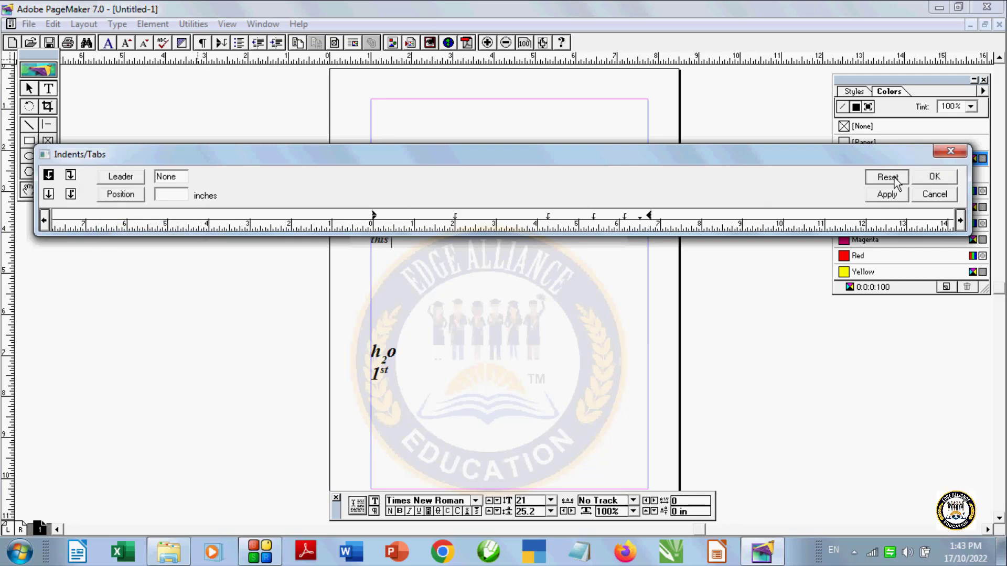
pyautogui.click(934, 179)
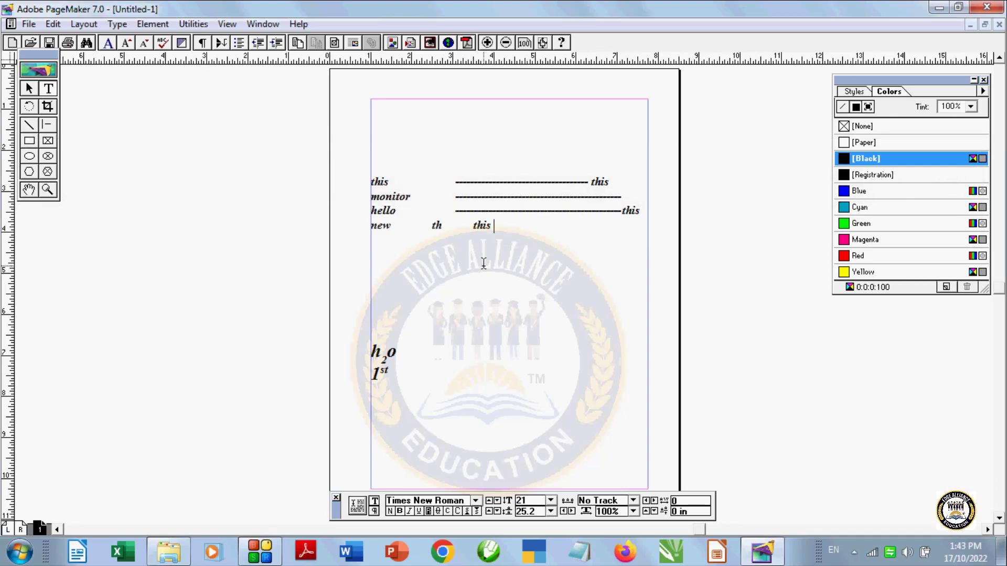
# Step: Advance across the default tab stops after the text, starting a fresh line
pyautogui.press('Tab')
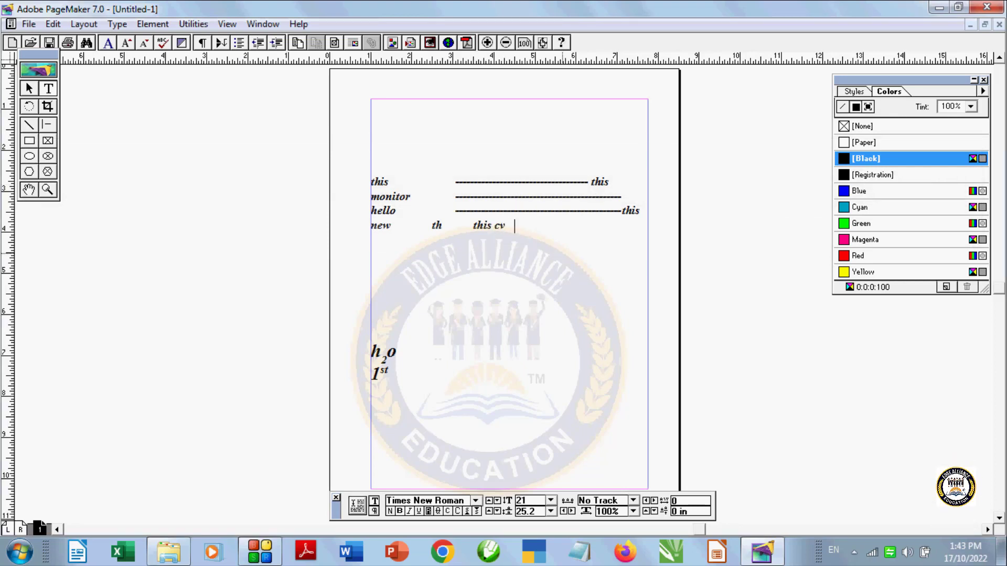
pyautogui.press('Tab')
pyautogui.press('Tab')
pyautogui.press('Tab')
pyautogui.press('Tab')
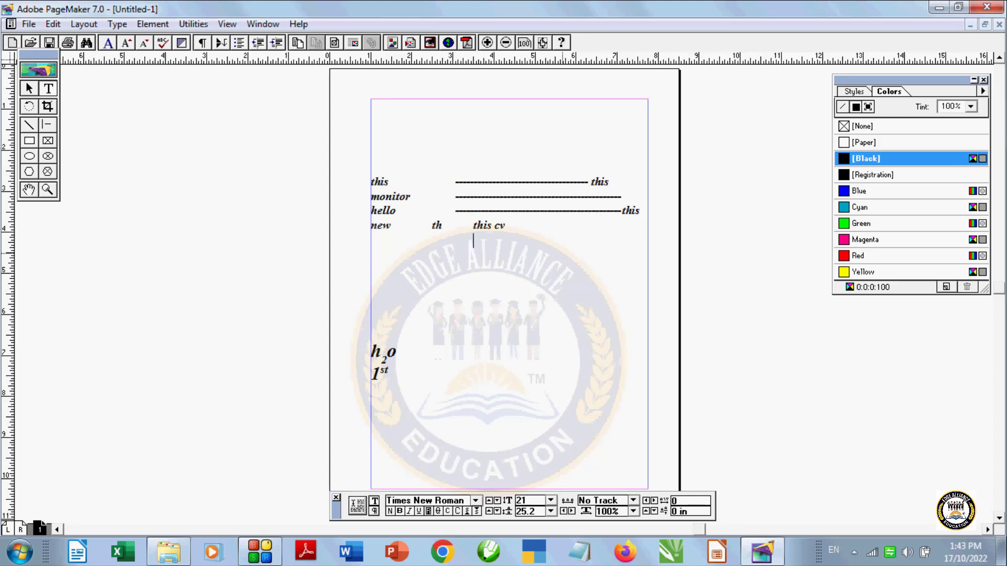
pyautogui.press('Tab')
pyautogui.press('Tab')
pyautogui.press('Tab')
pyautogui.press('Tab')
# Step: Delete the tab-leader text block and the h2o and 1st text block from the page
pyautogui.doubleClick(24, 89)
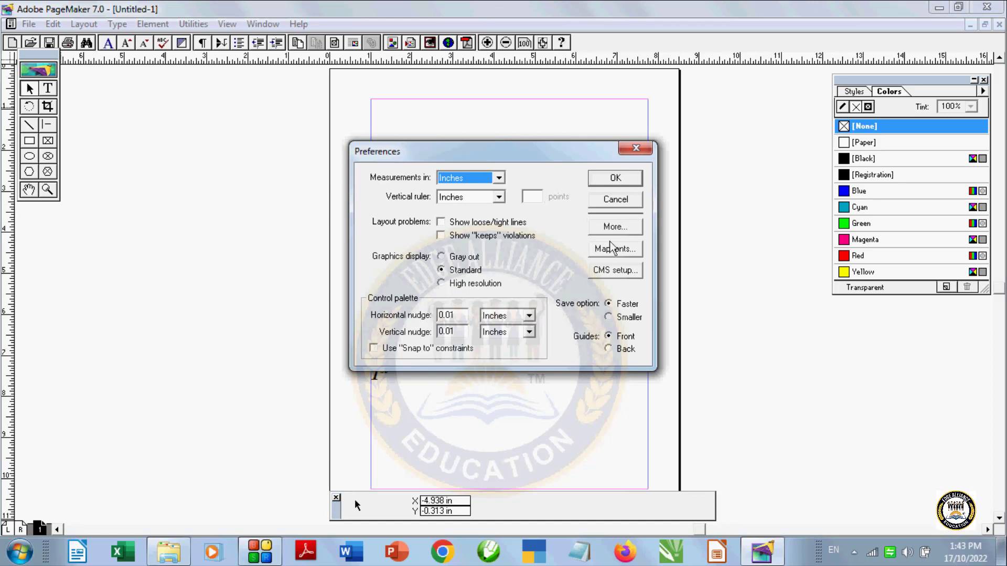
pyautogui.click(612, 197)
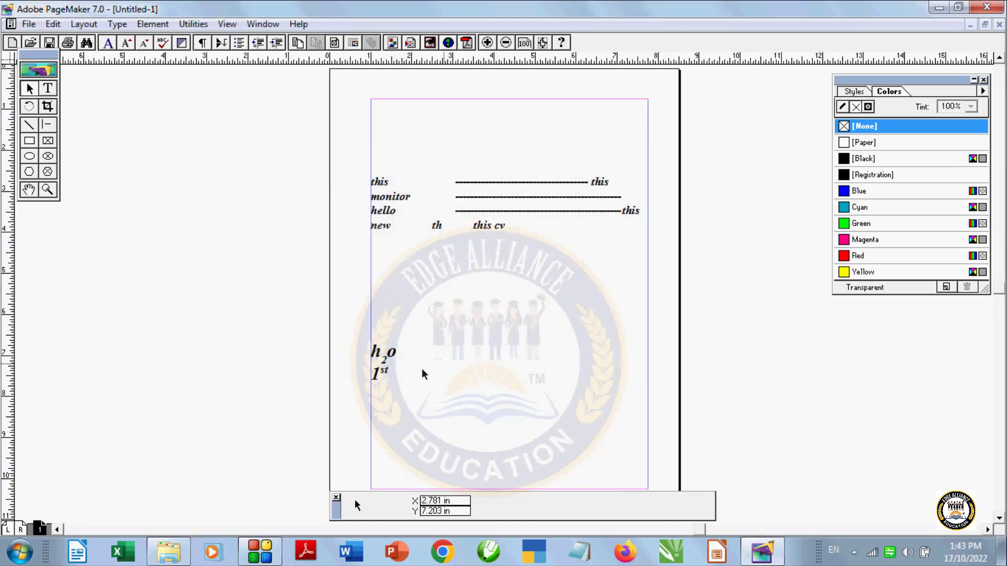
pyautogui.click(387, 206)
pyautogui.press('Delete')
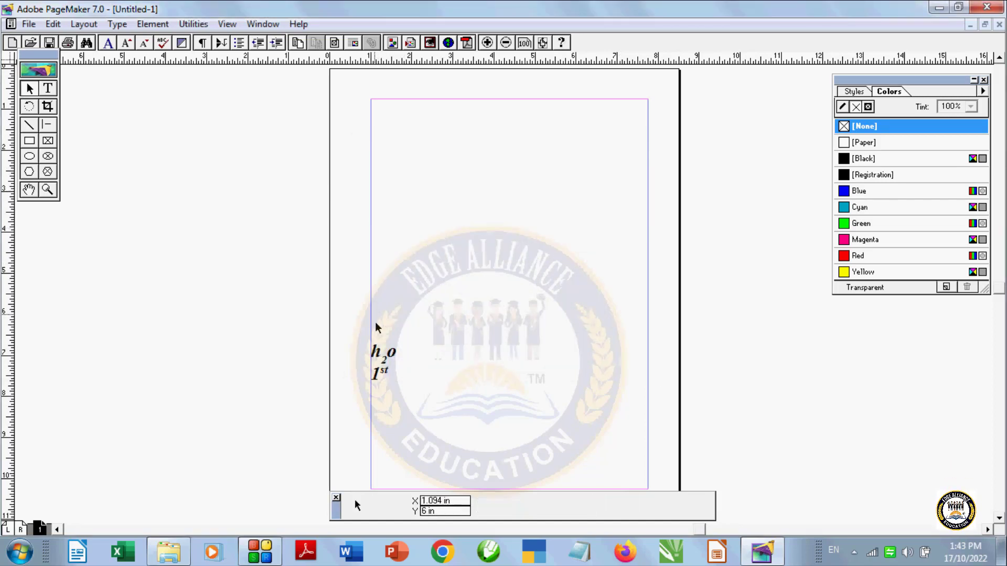
pyautogui.click(382, 371)
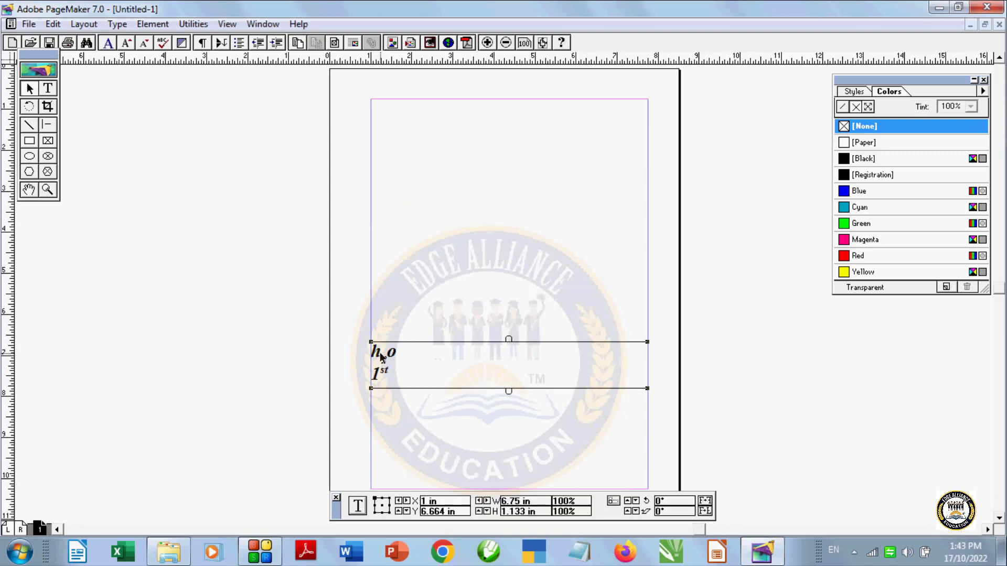
pyautogui.press('Delete')
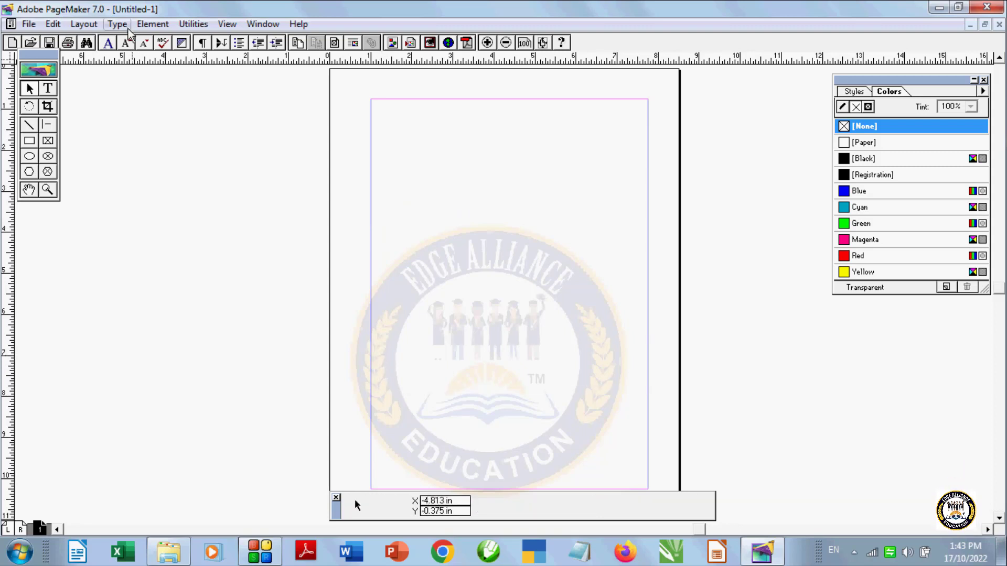
# Step: Switch to the Text tool to add new text on the empty page
pyautogui.click(121, 26)
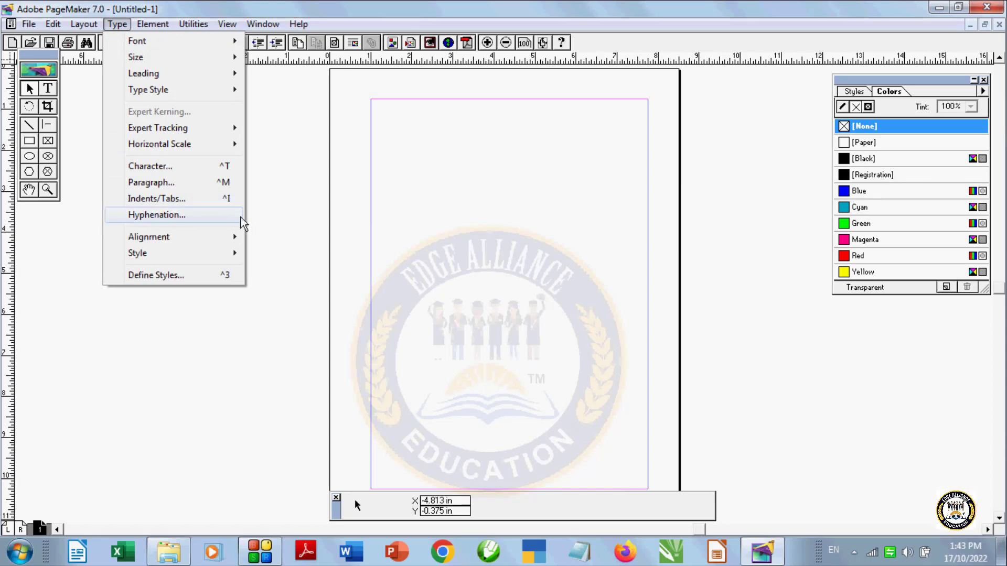
pyautogui.click(322, 215)
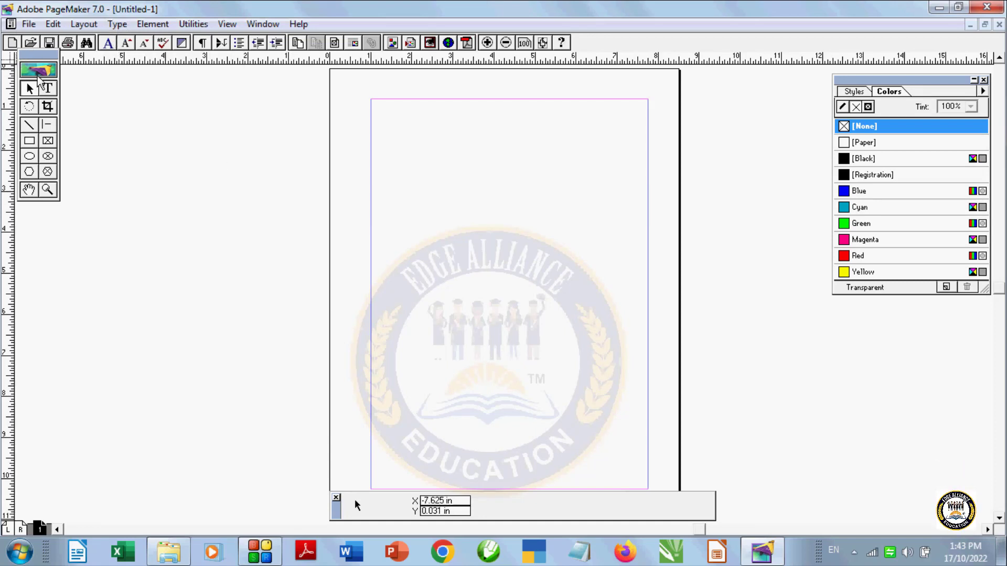
pyautogui.click(48, 89)
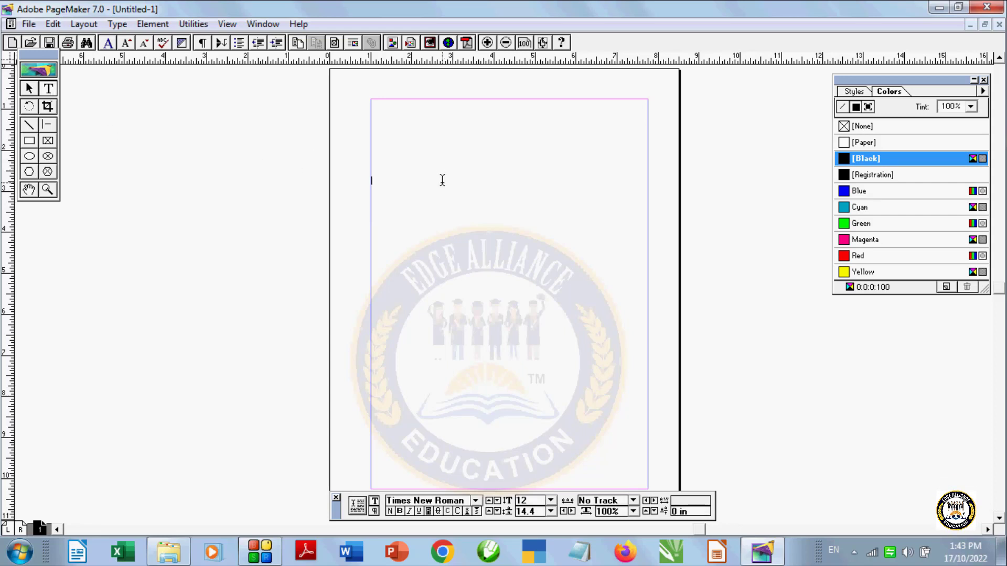
# Step: Type 'computer' and enlarge it to about 126 pt so it wraps as com- / puter
pyautogui.click(374, 180)
pyautogui.write('r')
pyautogui.hotkey('ctrl', 'alt', 'shift', '.')
pyautogui.hotkey('ctrl', 'alt', 'shift', '.')
pyautogui.hotkey('ctrl', 'alt', 'shift', '.')
pyautogui.hotkey('ctrl', 'alt', 'shift', '.')
pyautogui.hotkey('ctrl', 'alt', 'shift', '.')
pyautogui.hotkey('ctrl', 'alt', 'shift', '.')
pyautogui.hotkey('ctrl', 'alt', 'shift', '.')
pyautogui.hotkey('ctrl', 'alt', 'shift', '.')
pyautogui.hotkey('ctrl', 'alt', 'shift', '.')
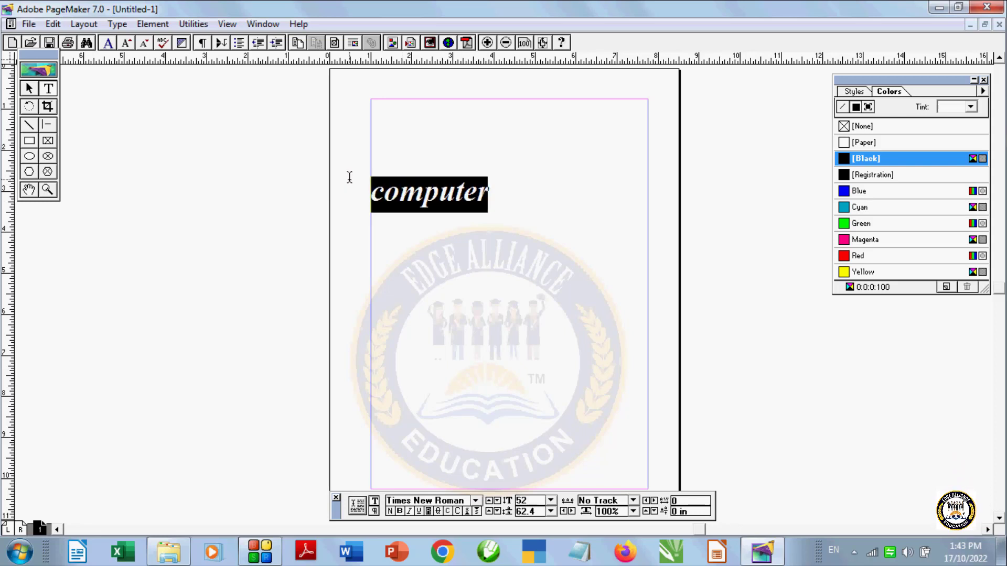
pyautogui.hotkey('ctrl', 'alt', 'shift', '.')
pyautogui.hotkey('ctrl', 'alt', 'shift', '.')
pyautogui.hotkey('ctrl', 'alt', 'shift', '.')
pyautogui.hotkey('ctrl', 'alt', 'shift', '.')
pyautogui.hotkey('ctrl', 'alt', 'shift', '.')
pyautogui.hotkey('ctrl', 'alt', 'shift', '.')
pyautogui.hotkey('ctrl', 'alt', 'shift', '.')
pyautogui.hotkey('ctrl', 'alt', 'shift', '.')
pyautogui.hotkey('ctrl', 'alt', 'shift', '.')
pyautogui.hotkey('ctrl', 'alt', 'shift', '.')
pyautogui.hotkey('ctrl', 'alt', 'shift', '.')
pyautogui.hotkey('ctrl', 'alt', 'shift', '.')
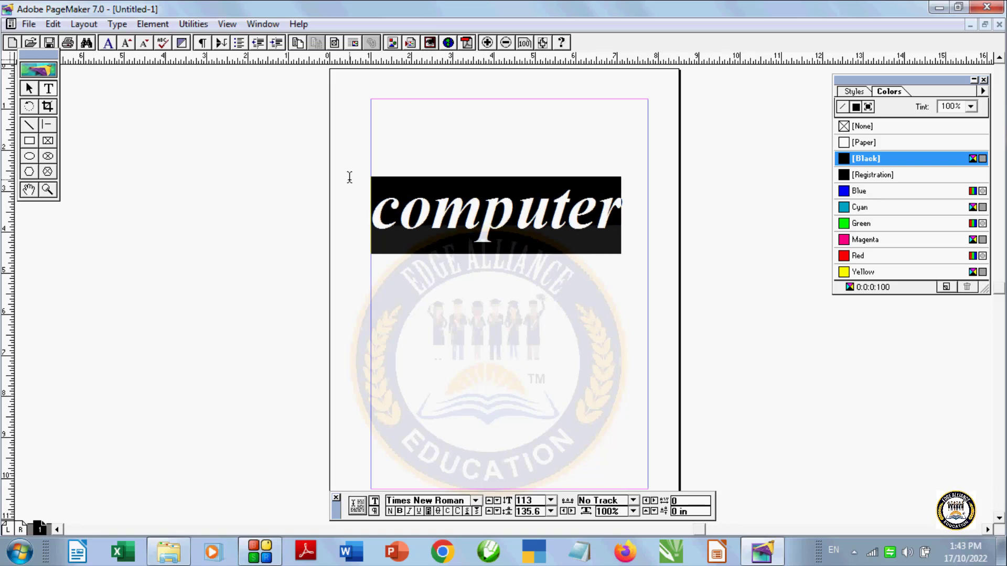
pyautogui.hotkey('ctrl', 'alt', 'shift', '.')
pyautogui.hotkey('ctrl', 'alt', 'shift', '.')
pyautogui.hotkey('ctrl', 'alt', 'shift', '.')
pyautogui.hotkey('ctrl', 'alt', 'shift', '.')
pyautogui.hotkey('ctrl', 'alt', 'shift', '.')
pyautogui.hotkey('ctrl', 'alt', 'shift', '.')
pyautogui.hotkey('ctrl', 'alt', 'shift', '.')
pyautogui.hotkey('ctrl', 'alt', 'shift', '.')
pyautogui.hotkey('ctrl', 'alt', 'shift', '.')
pyautogui.hotkey('ctrl', 'alt', 'shift', '.')
pyautogui.hotkey('ctrl', 'alt', 'shift', '.')
pyautogui.hotkey('ctrl', 'alt', 'shift', '.')
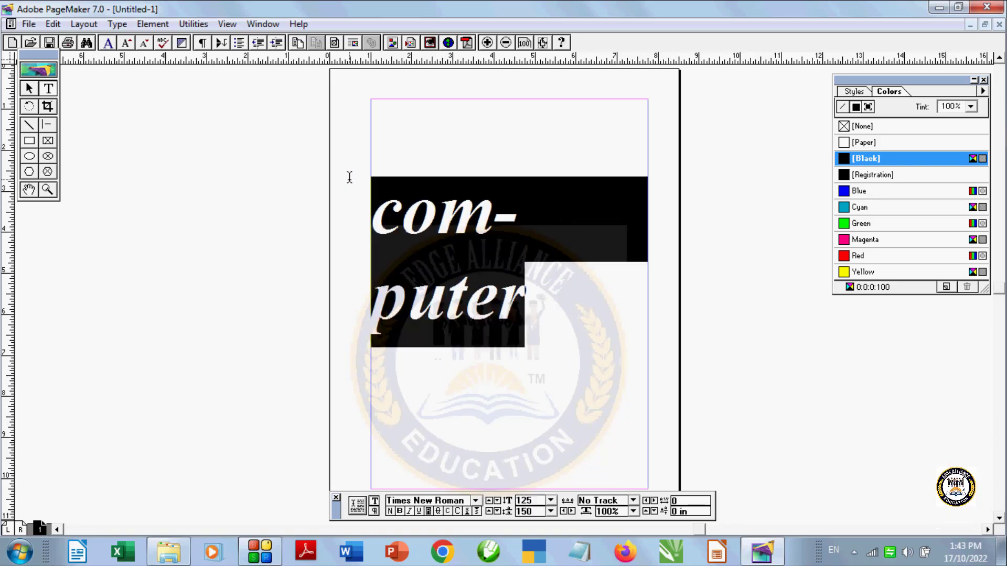
pyautogui.hotkey('ctrl', 'alt', 'shift', '.')
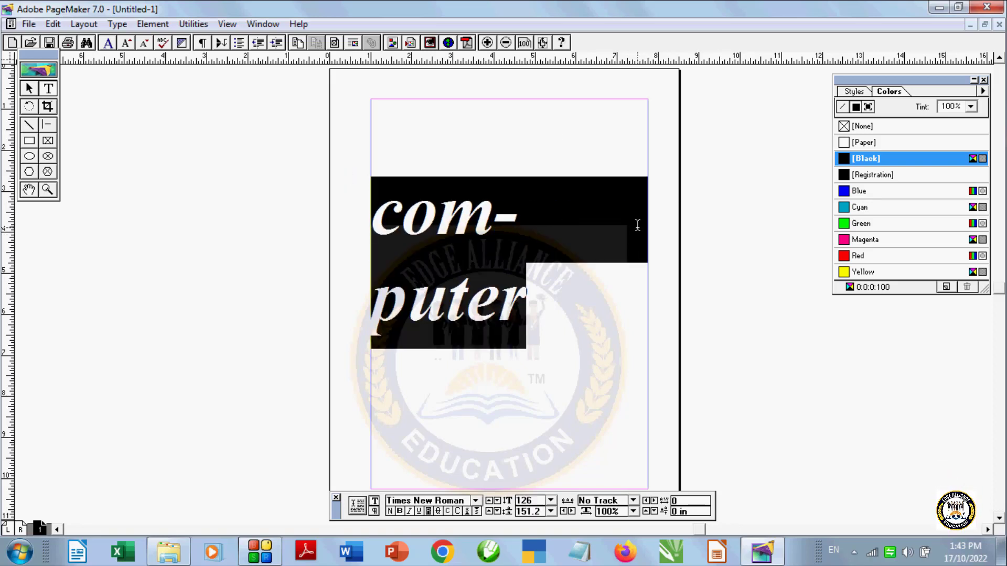
# Step: Select all of the hyphenated 'computer' text
pyautogui.click(514, 218)
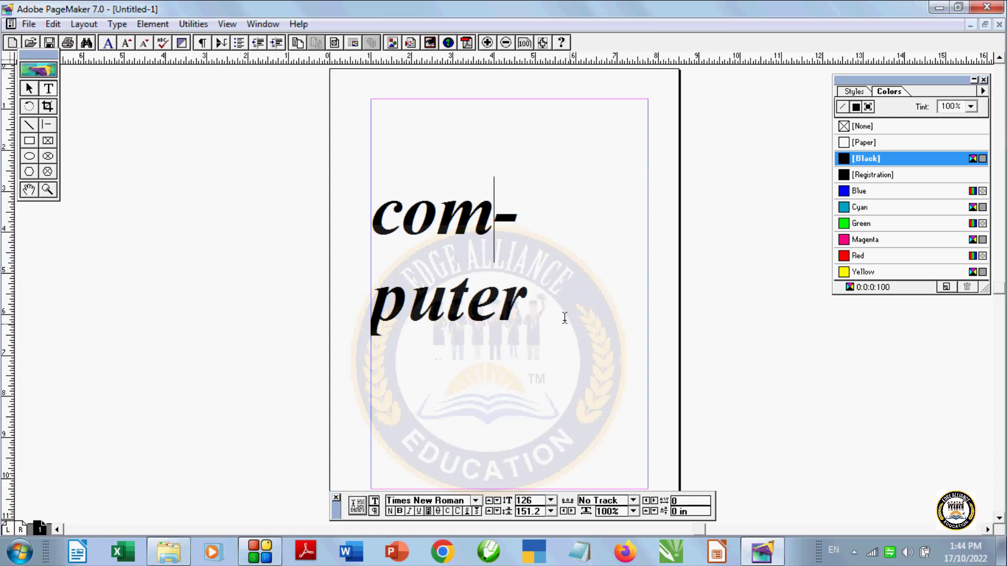
pyautogui.moveTo(397, 221); pyautogui.dragTo(530, 314)
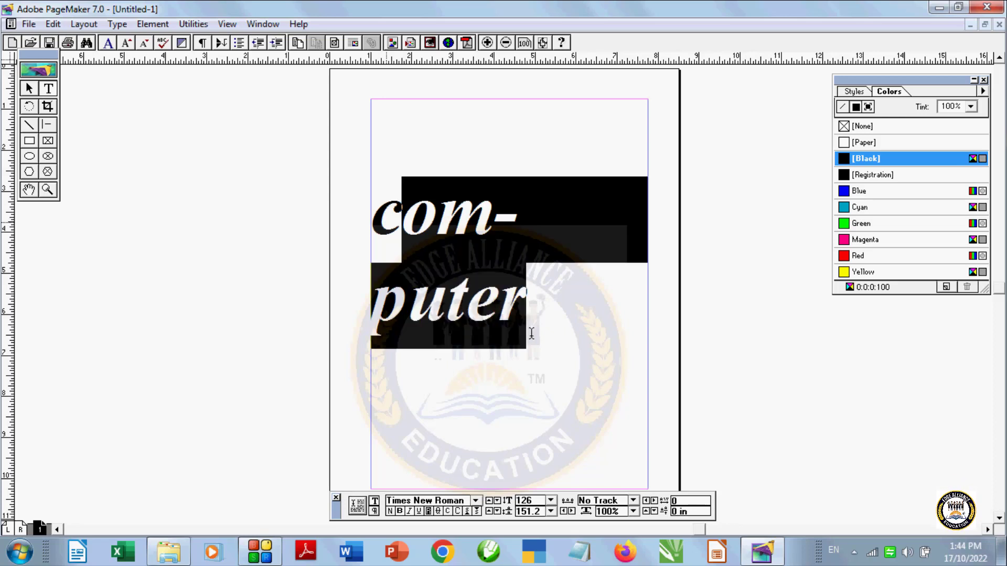
pyautogui.click(533, 314)
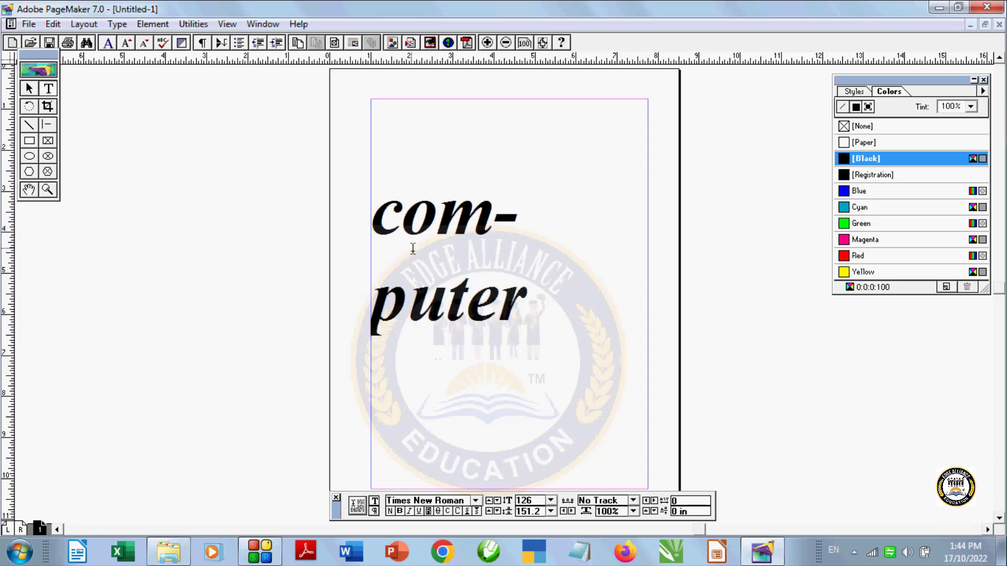
pyautogui.hotkey('ctrl', 'a')
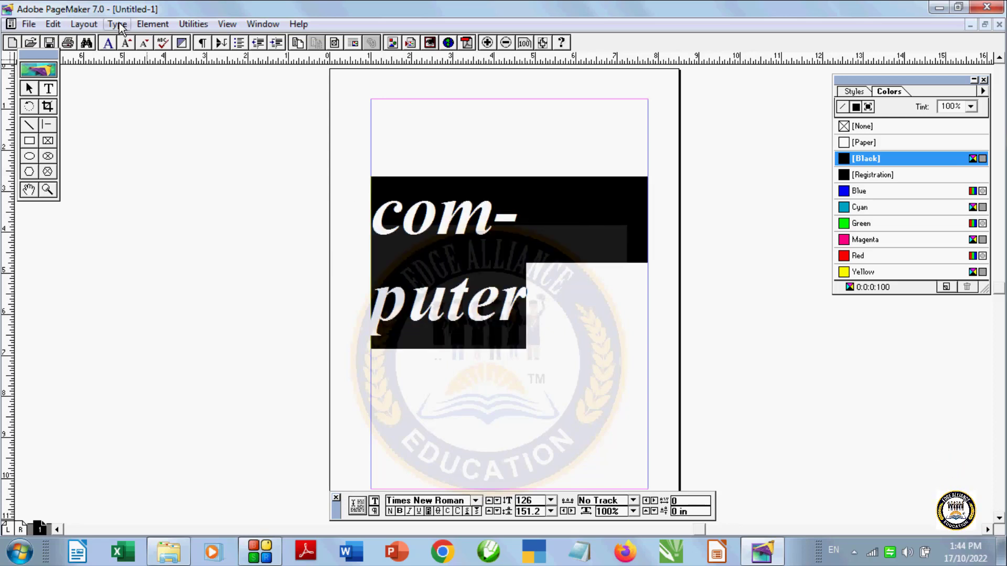
# Step: Turn hyphenation Off so 'computer' no longer breaks across lines
pyautogui.click(119, 24)
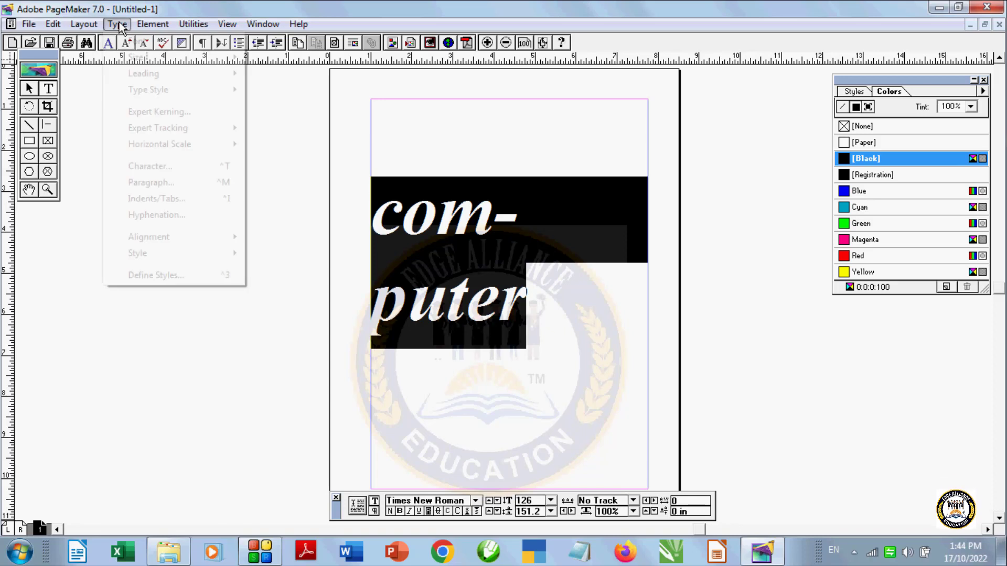
pyautogui.click(163, 215)
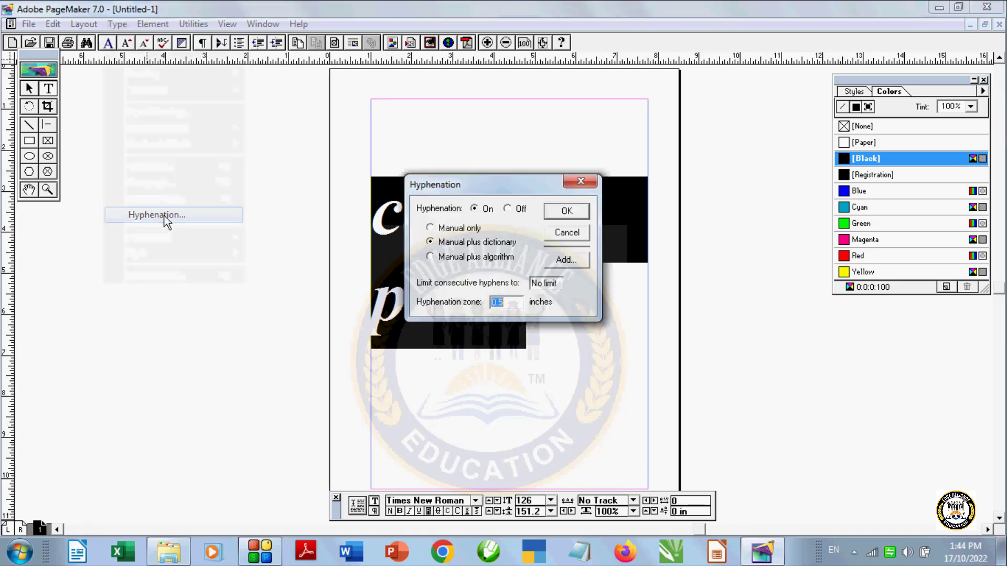
pyautogui.click(508, 208)
pyautogui.click(560, 209)
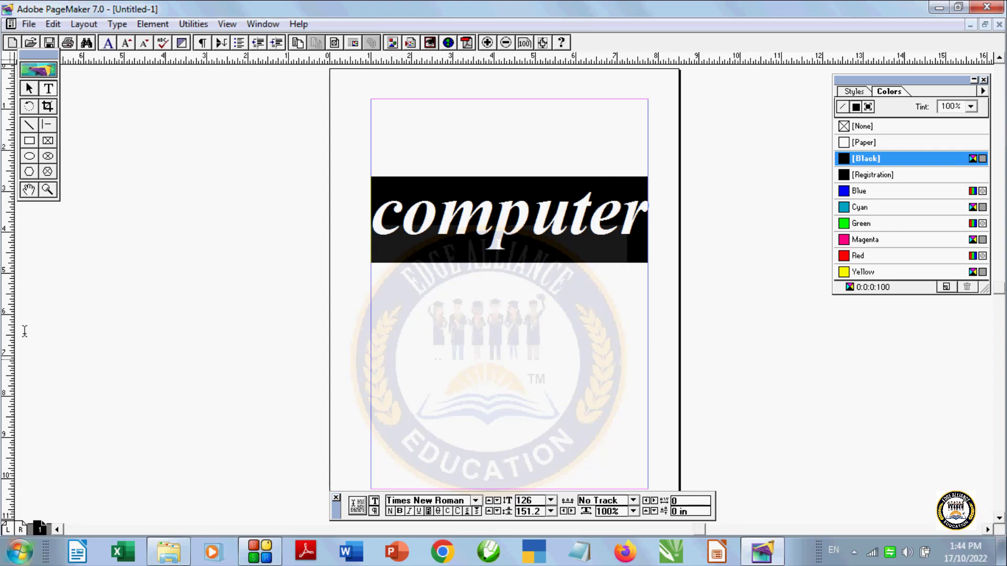
# Step: Turn hyphenation back on with the Manual only option
pyautogui.click(117, 25)
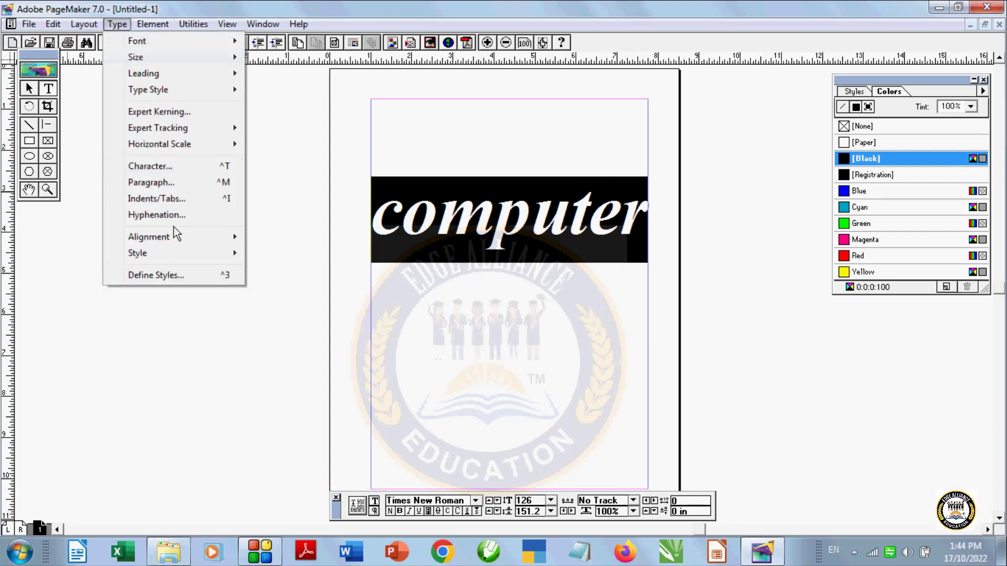
pyautogui.click(174, 214)
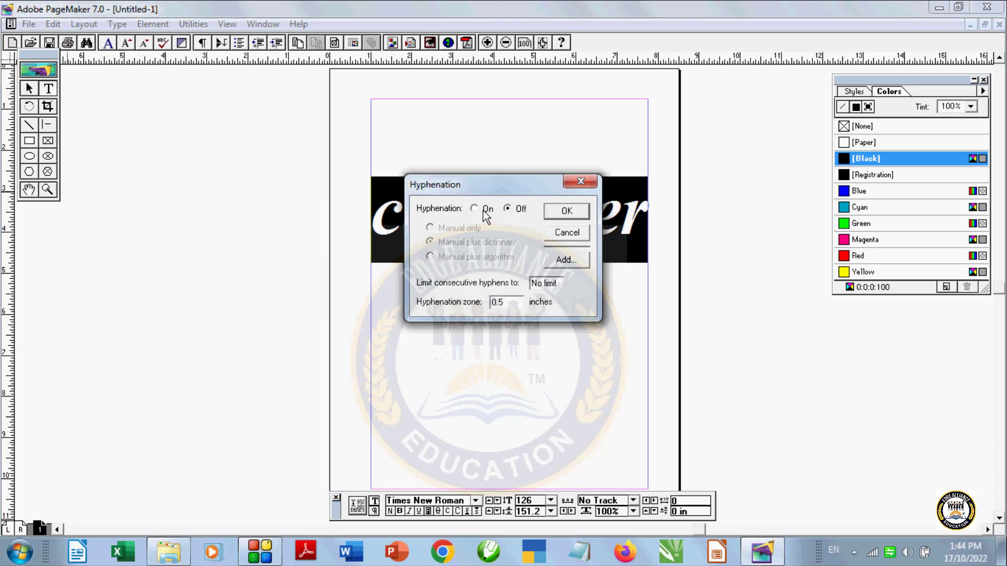
pyautogui.click(489, 209)
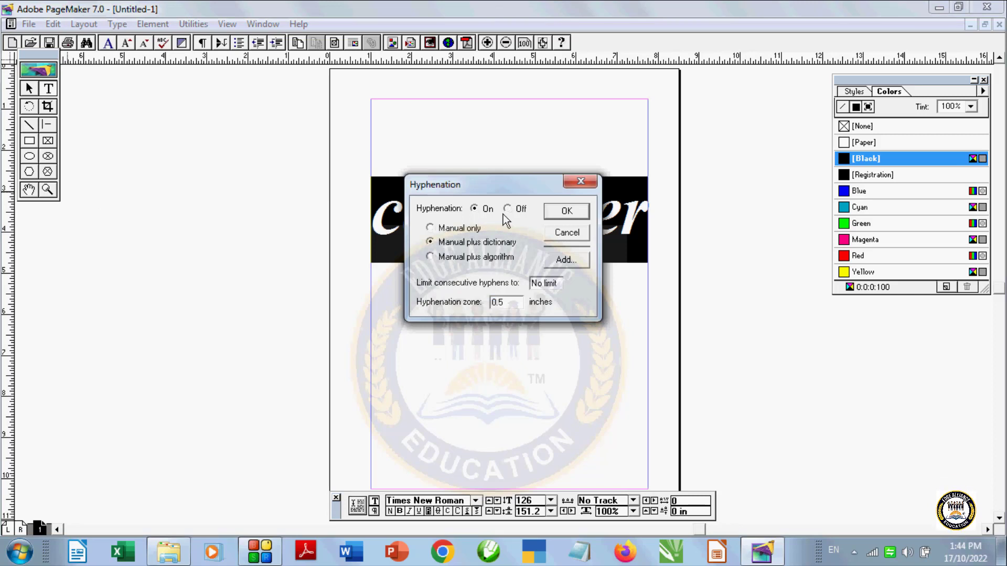
pyautogui.click(455, 228)
pyautogui.click(581, 210)
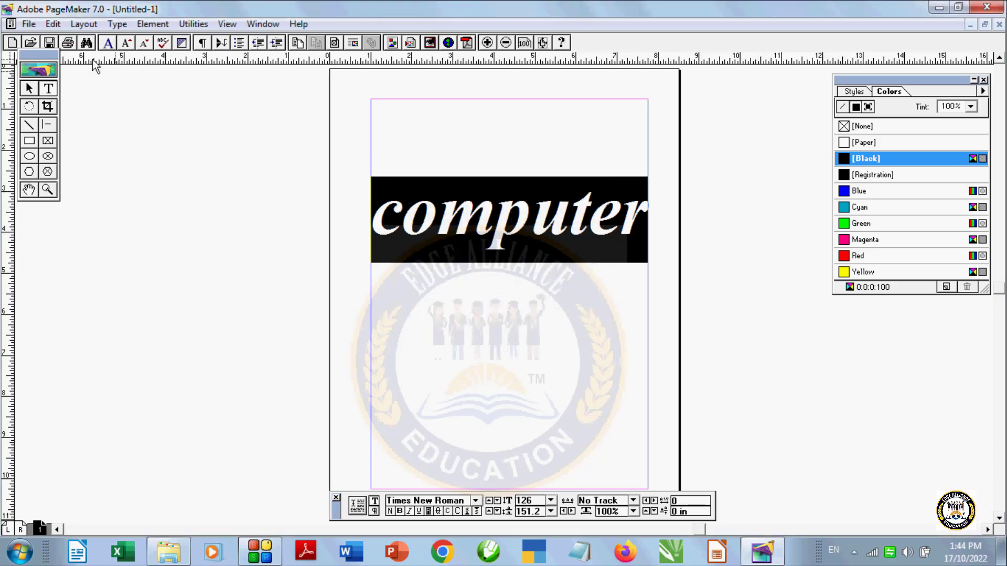
# Step: Apply Manual plus dictionary hyphenation
pyautogui.click(117, 25)
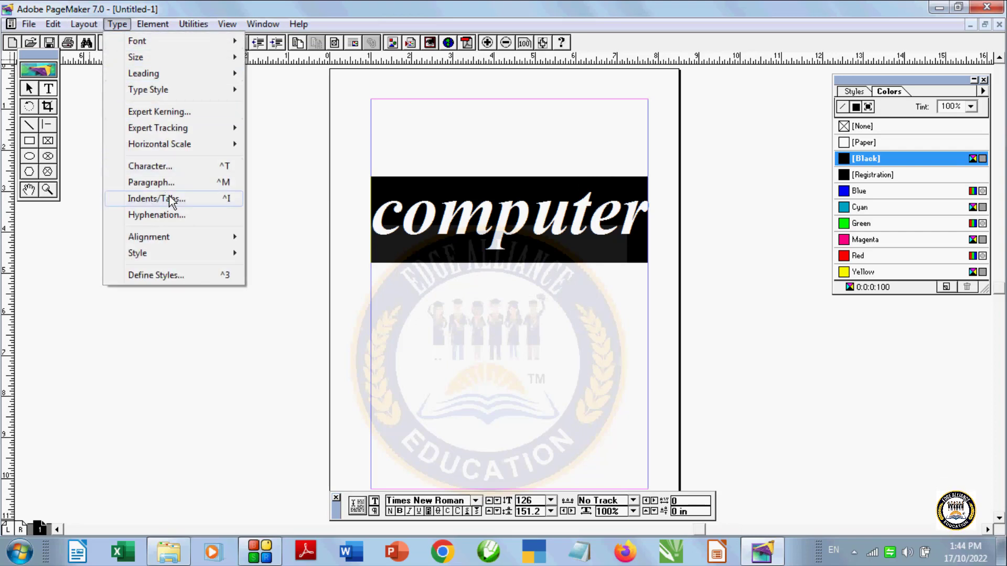
pyautogui.click(168, 215)
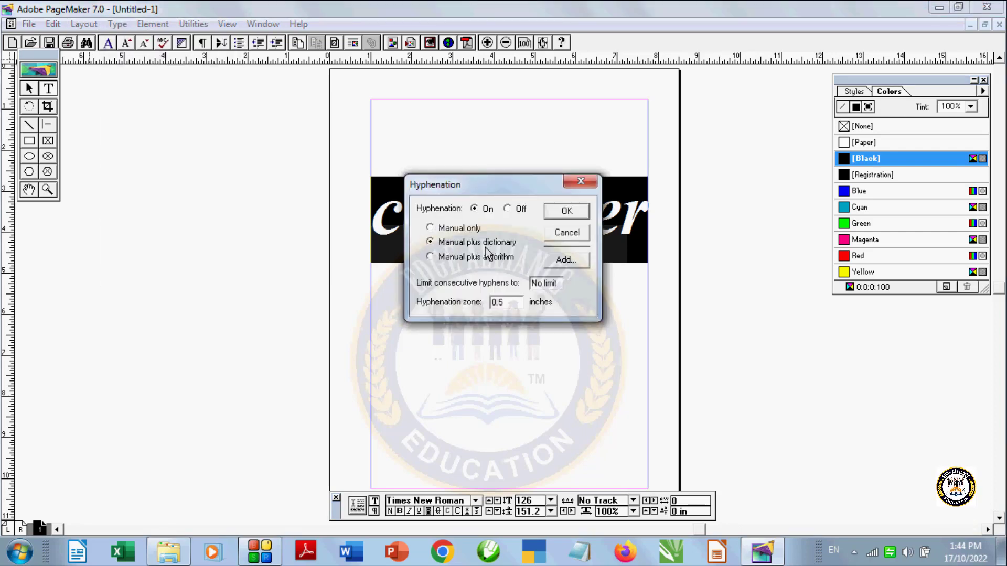
pyautogui.click(554, 211)
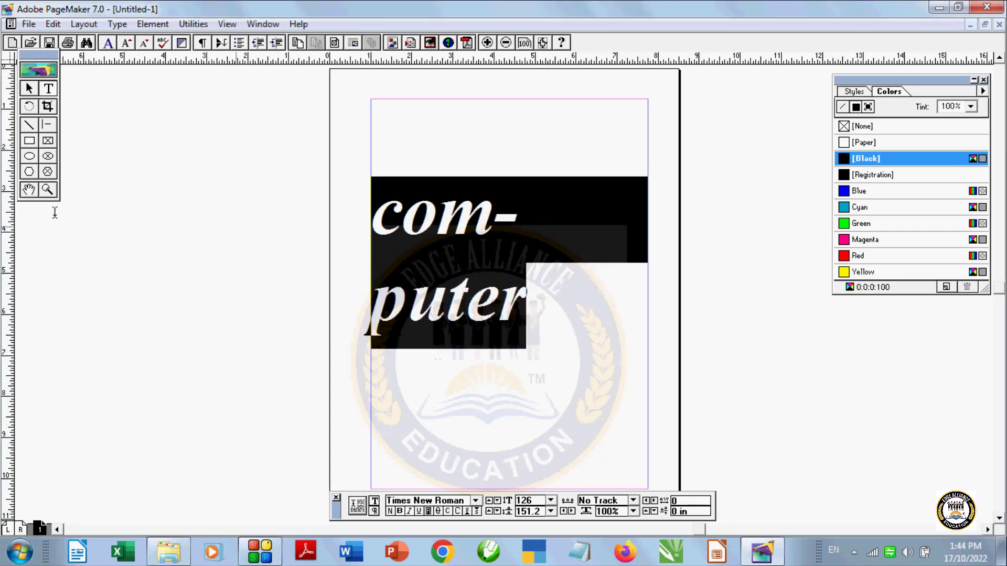
# Step: Apply Manual plus algorithm hyphenation so the word breaks as comput- / er
pyautogui.click(88, 24)
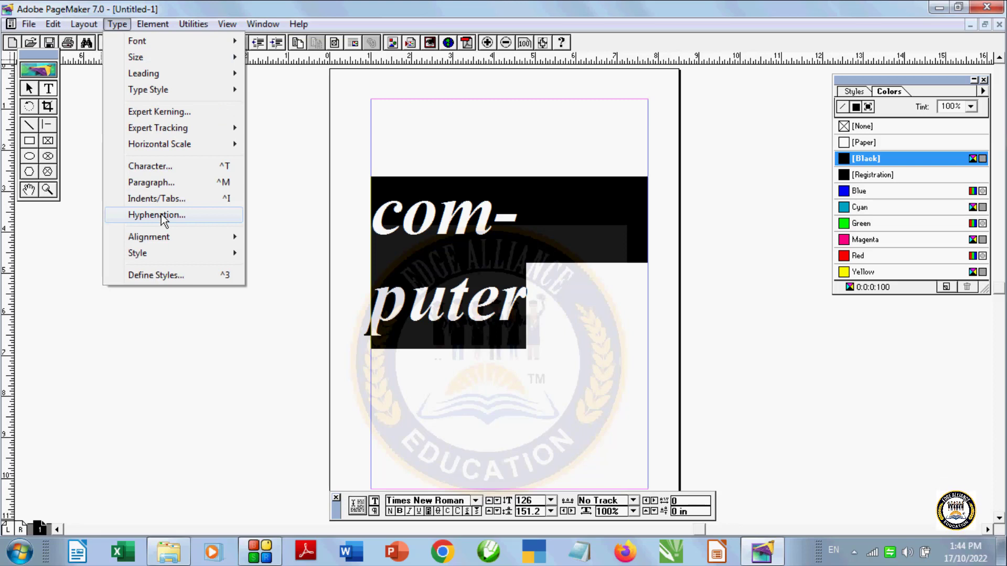
pyautogui.click(158, 215)
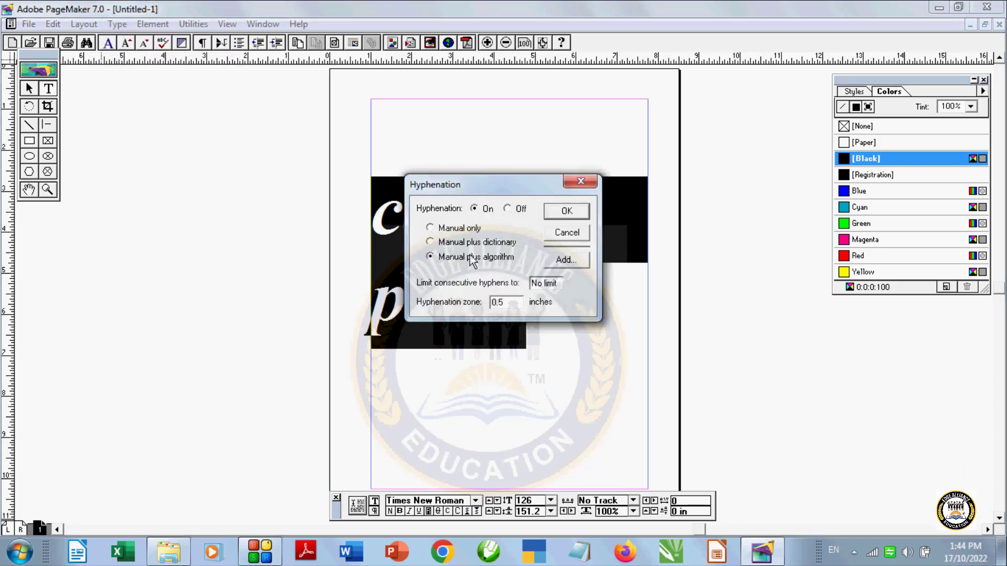
pyautogui.press('Return')
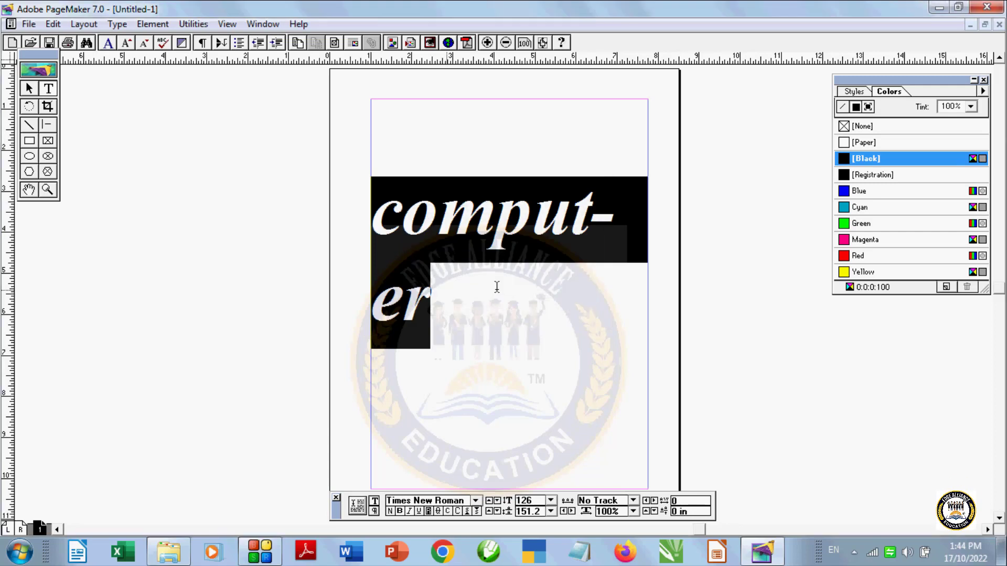
pyautogui.click(116, 26)
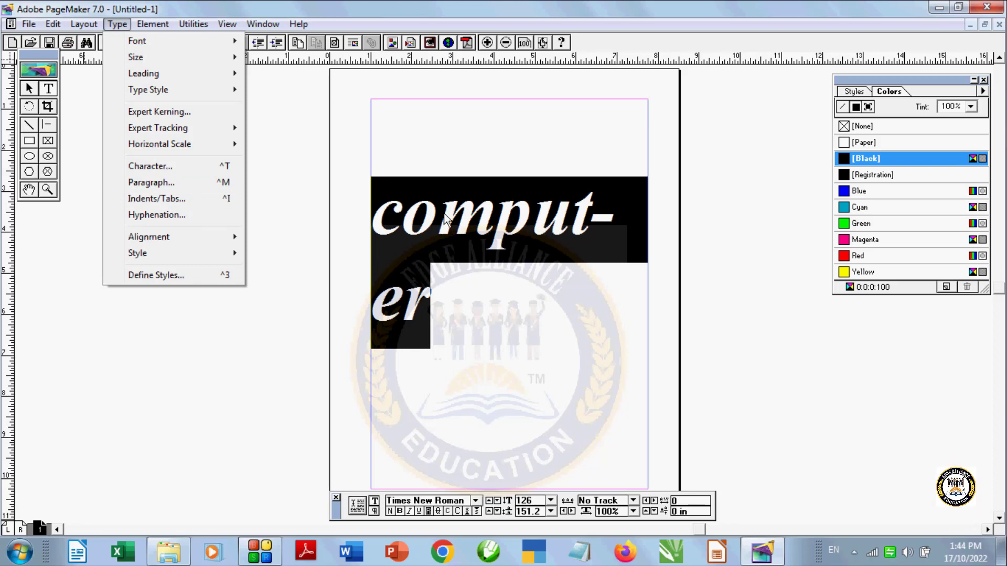
# Step: Add com~~put~~~er to the user dictionary, replacing the existing entry
pyautogui.click(175, 216)
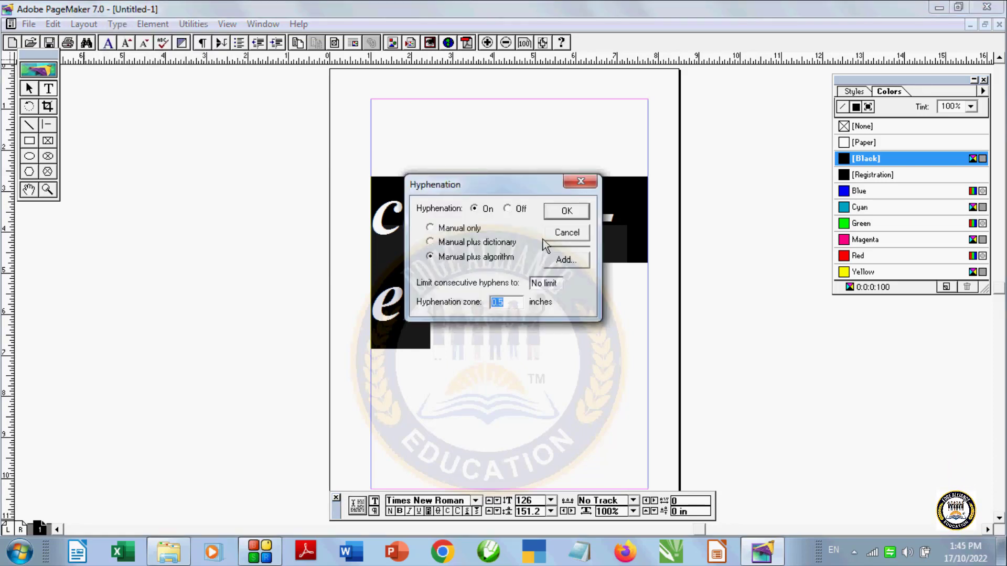
pyautogui.click(561, 259)
pyautogui.write('com~~put~~~er')
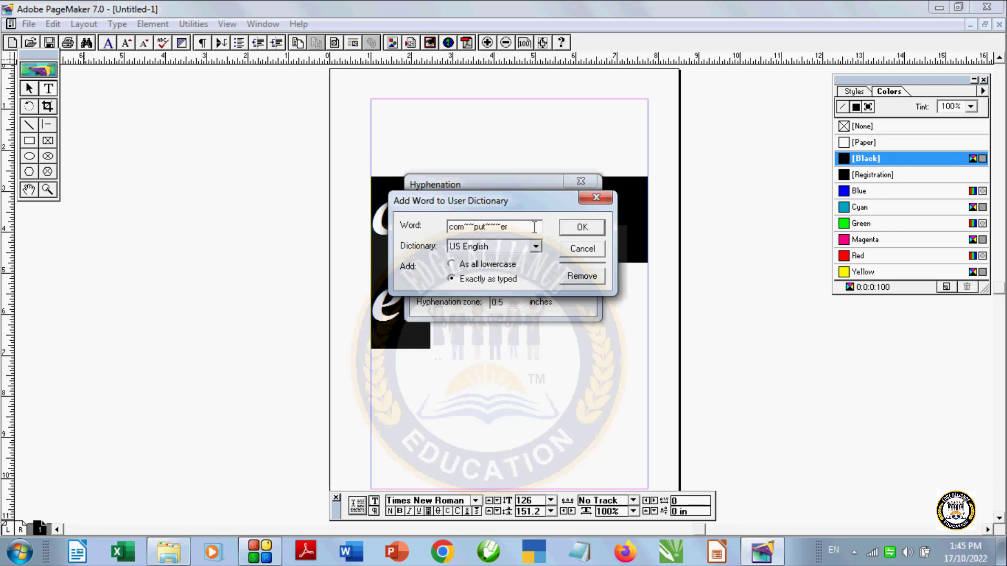
pyautogui.click(581, 231)
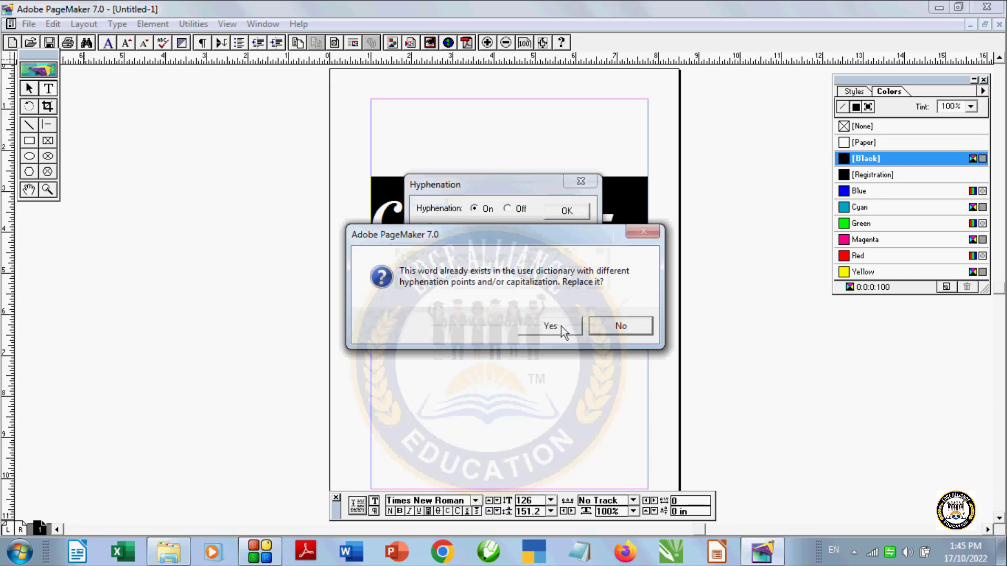
pyautogui.click(561, 326)
pyautogui.click(568, 212)
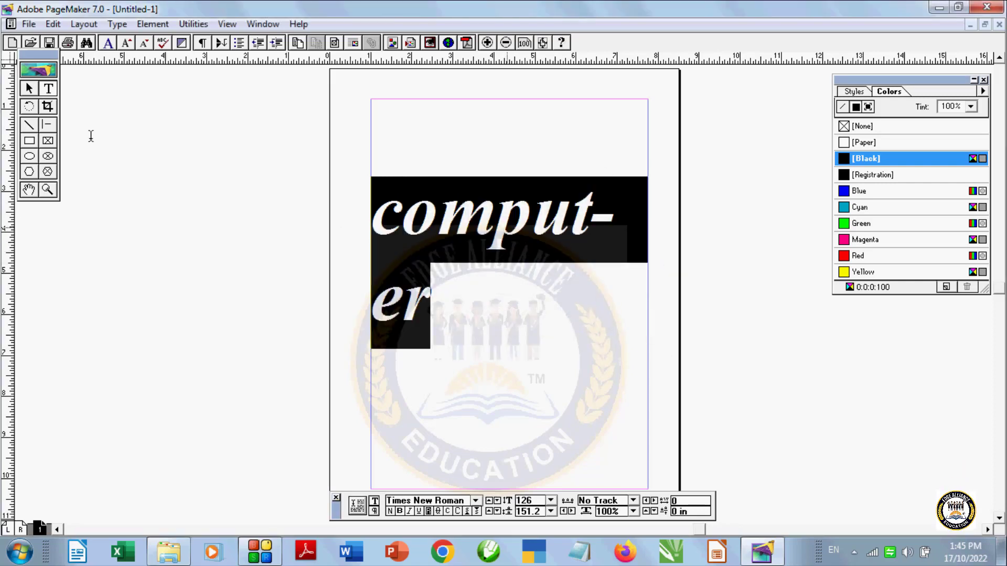
# Step: Repeat adding com~~put~~~er to the dictionary, again replacing the existing entry
pyautogui.click(118, 24)
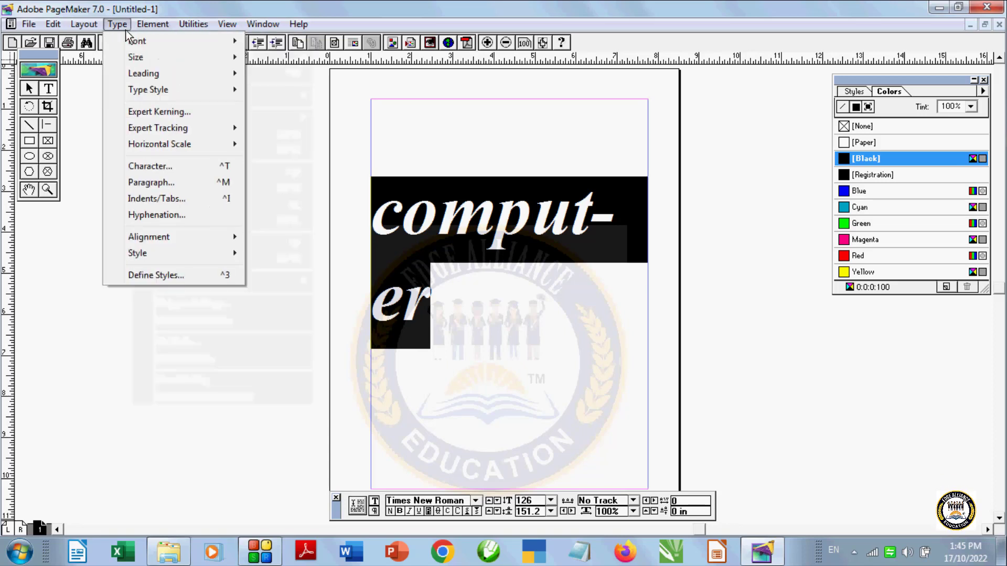
pyautogui.moveTo(149, 237)
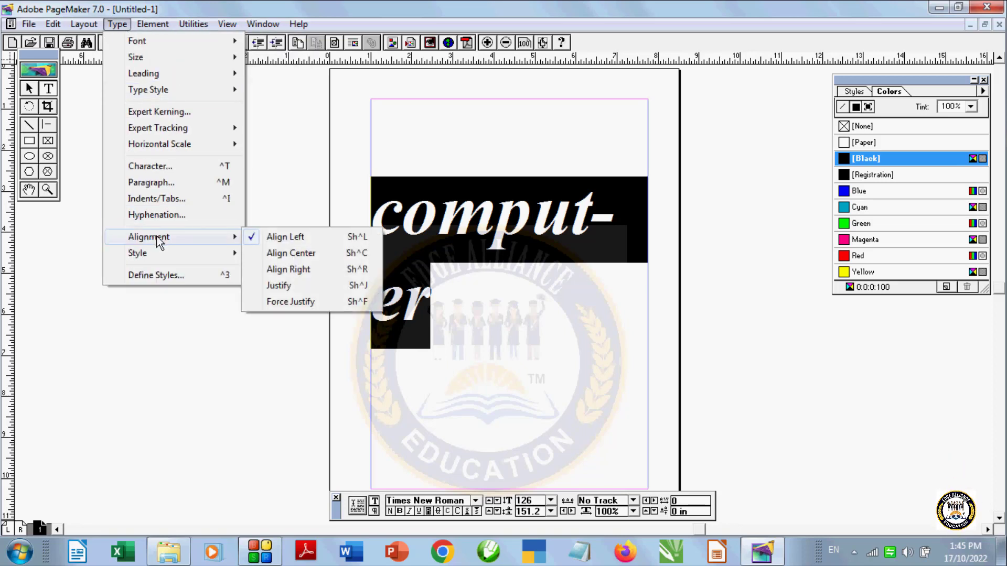
pyautogui.click(163, 215)
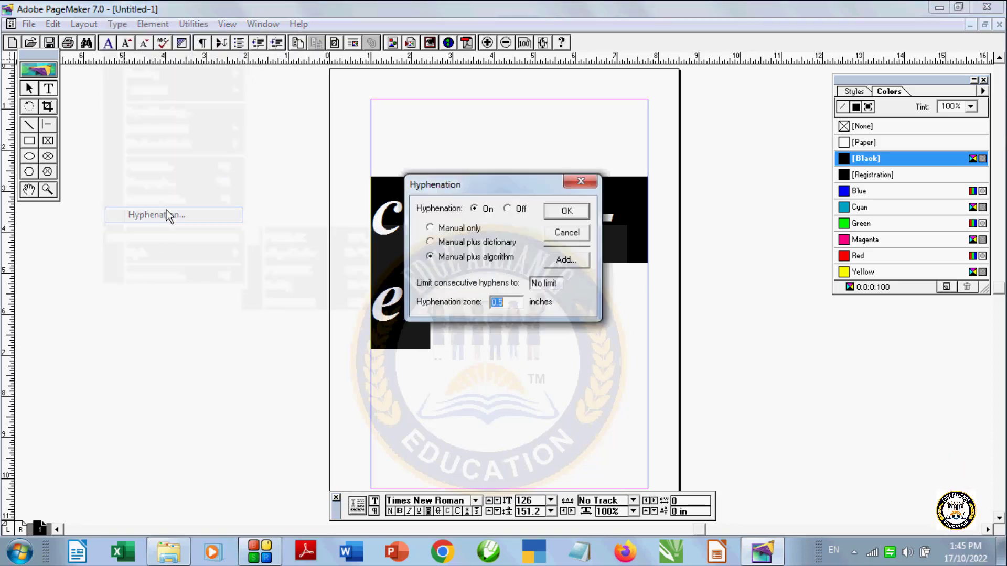
pyautogui.click(565, 257)
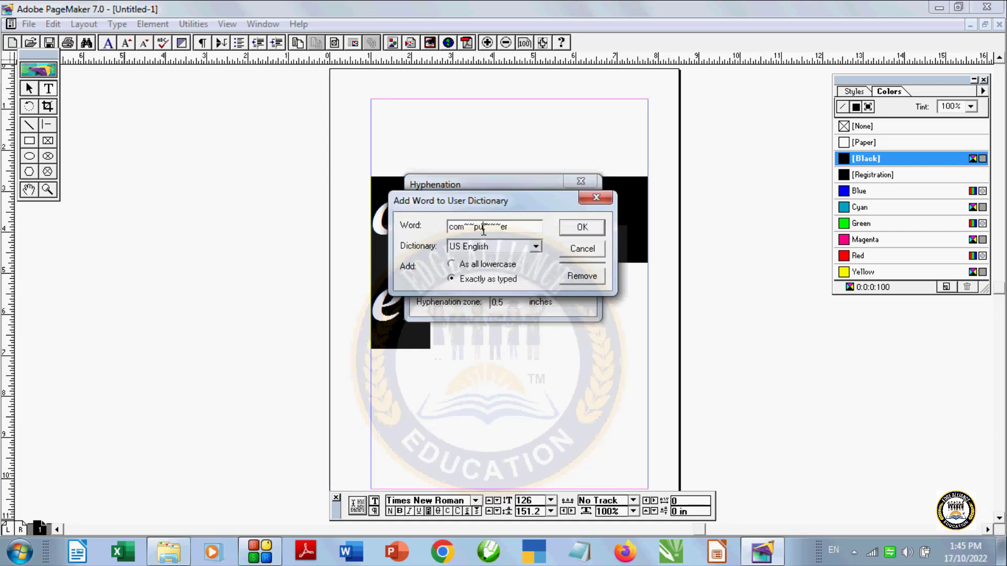
pyautogui.click(582, 228)
pyautogui.click(553, 330)
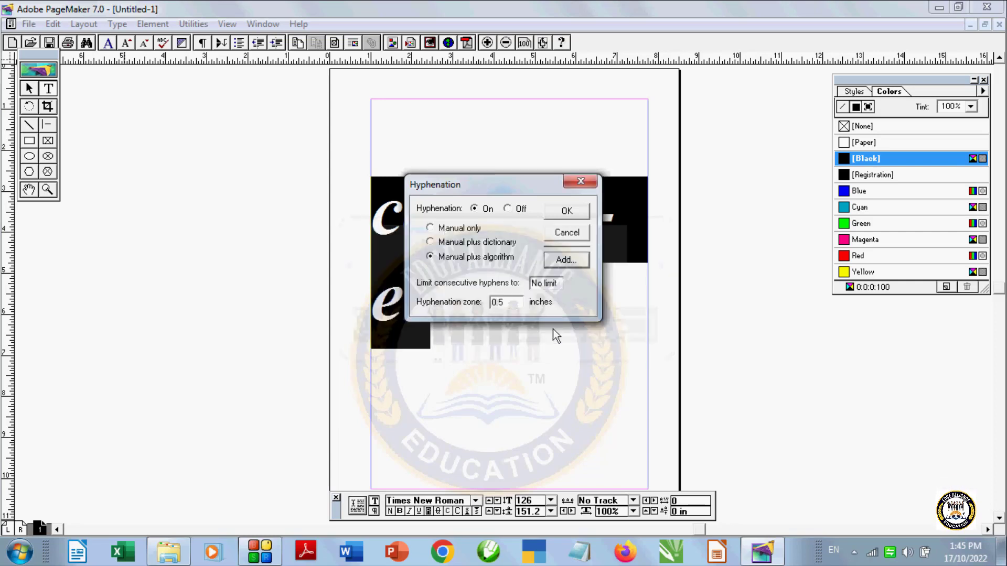
pyautogui.click(557, 212)
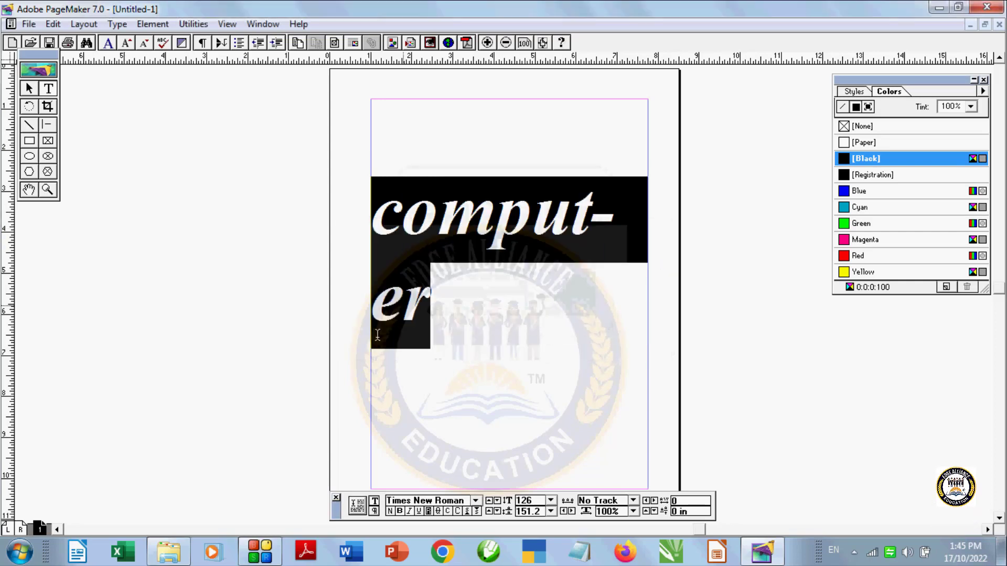
# Step: Select the hyphenated word comput-er and delete it from the page
pyautogui.click(125, 24)
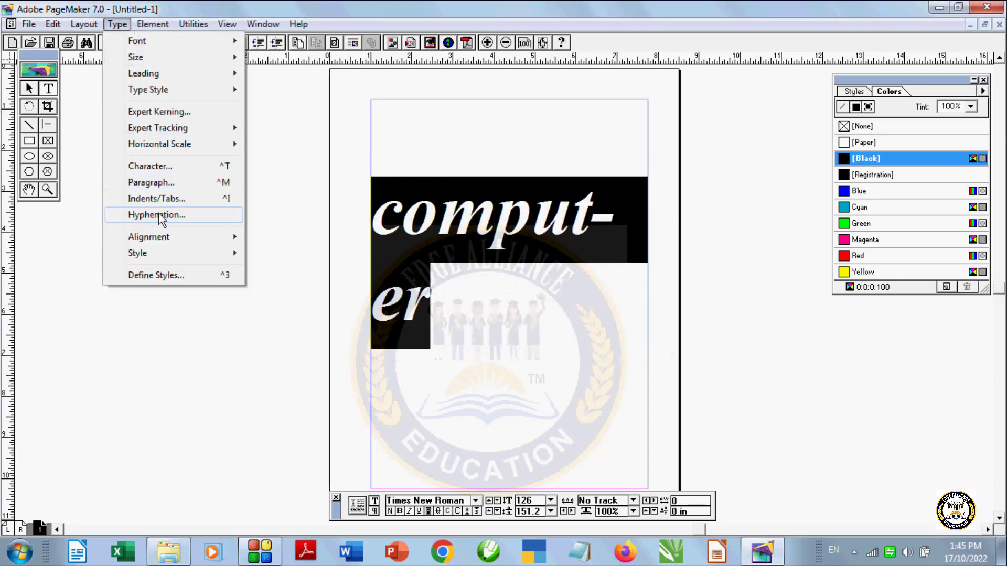
pyautogui.click(475, 348)
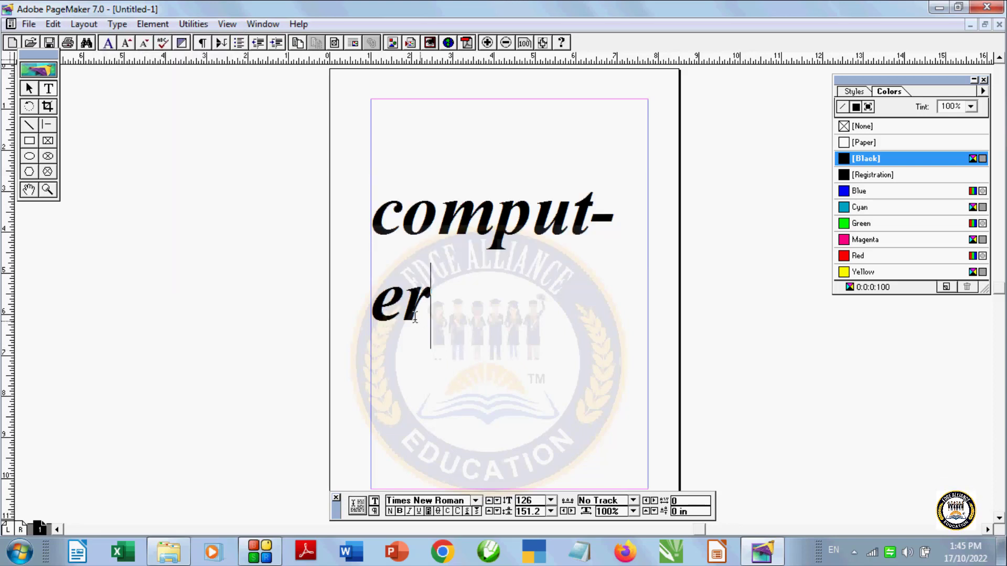
pyautogui.moveTo(475, 348); pyautogui.dragTo(330, 152)
pyautogui.press('Delete')
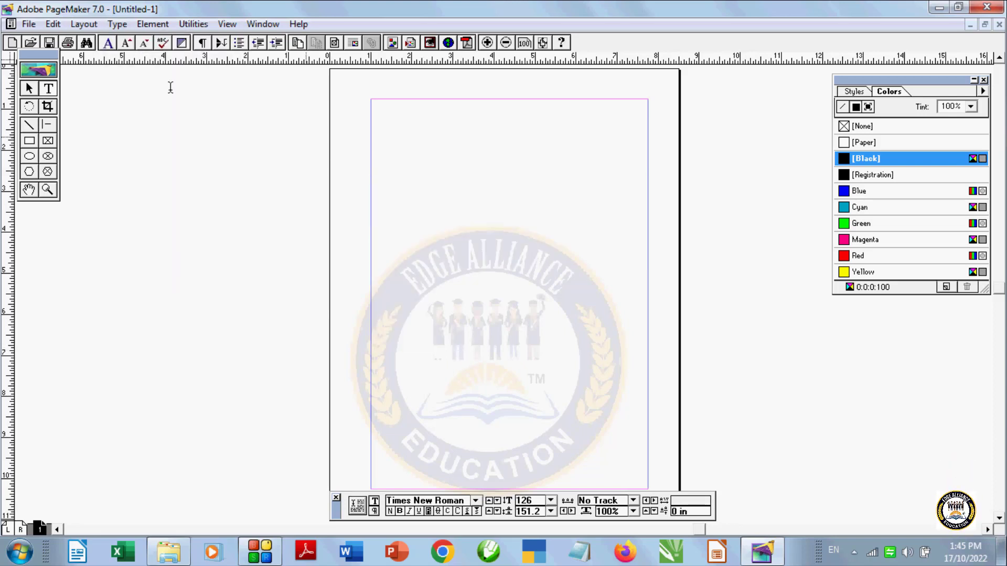
# Step: Start a text block at the left margin and type 'this is book' repeatedly
pyautogui.click(30, 87)
pyautogui.click(117, 25)
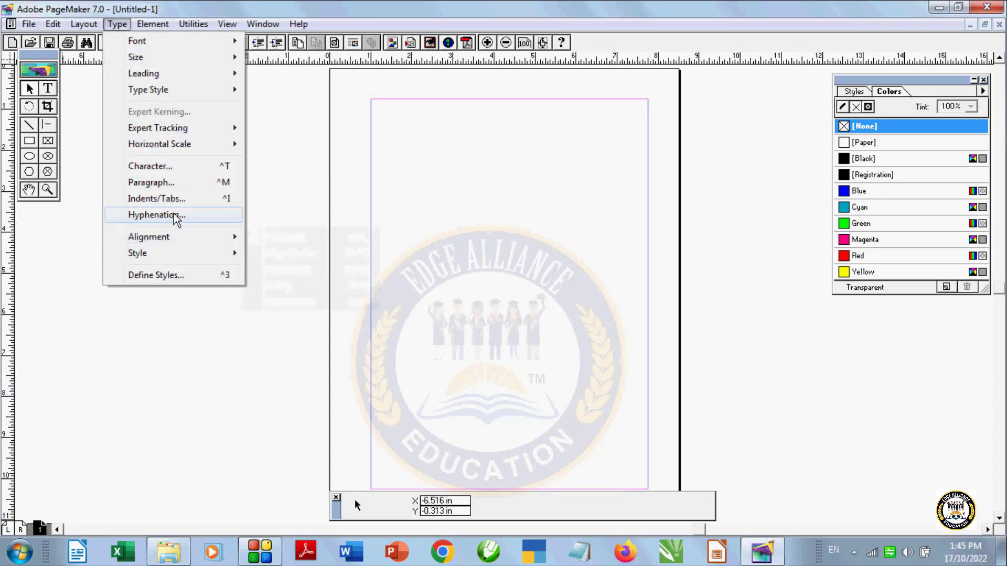
pyautogui.click(48, 88)
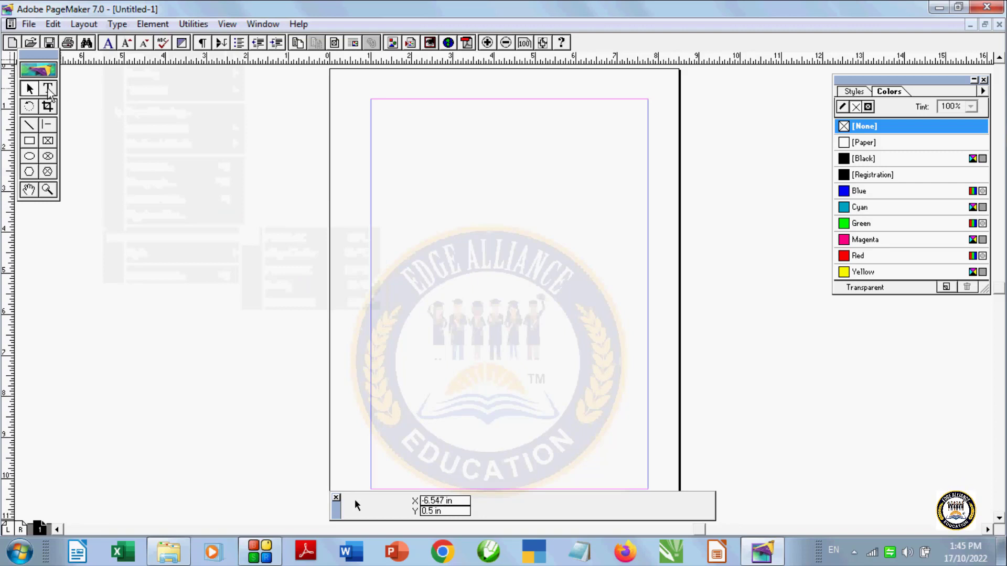
pyautogui.click(359, 234)
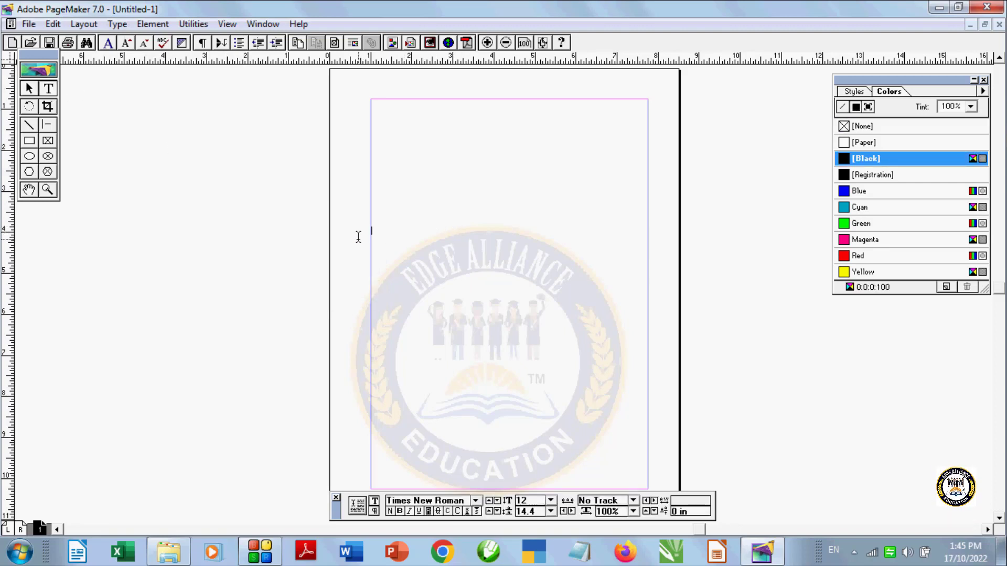
pyautogui.write('this is book this is book this is book this is book this is book this is book this is book this is book this is book')
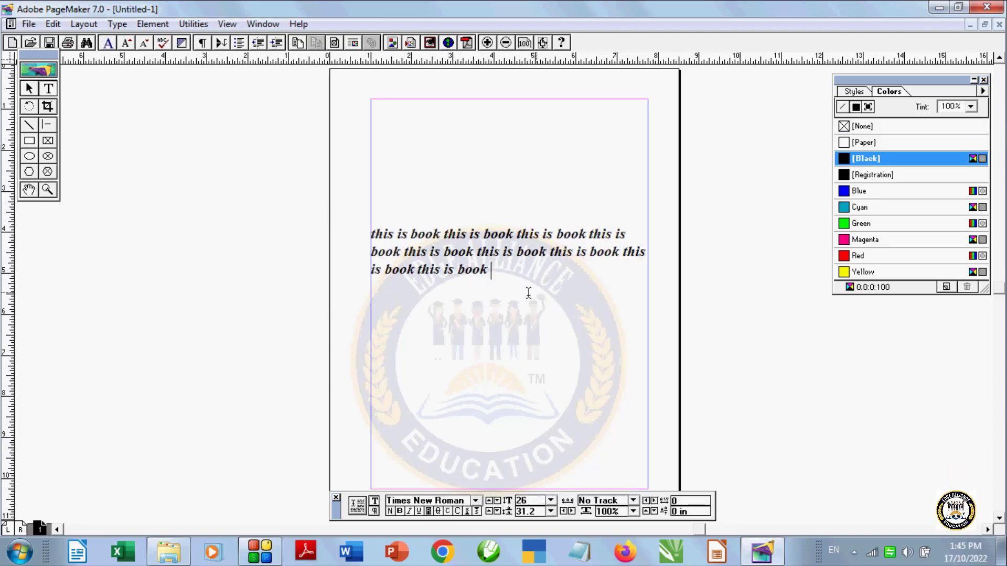
# Step: Select all the text and try Center, Right and Justify alignment, ending with Force Justify
pyautogui.hotkey('ctrl', 'a')
pyautogui.click(117, 24)
pyautogui.moveTo(149, 237)
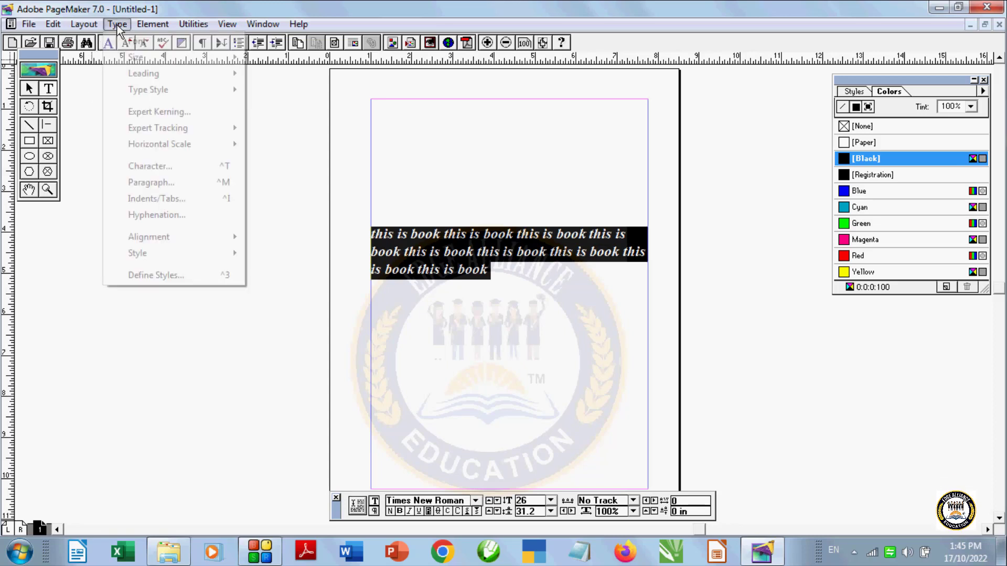
pyautogui.click(276, 256)
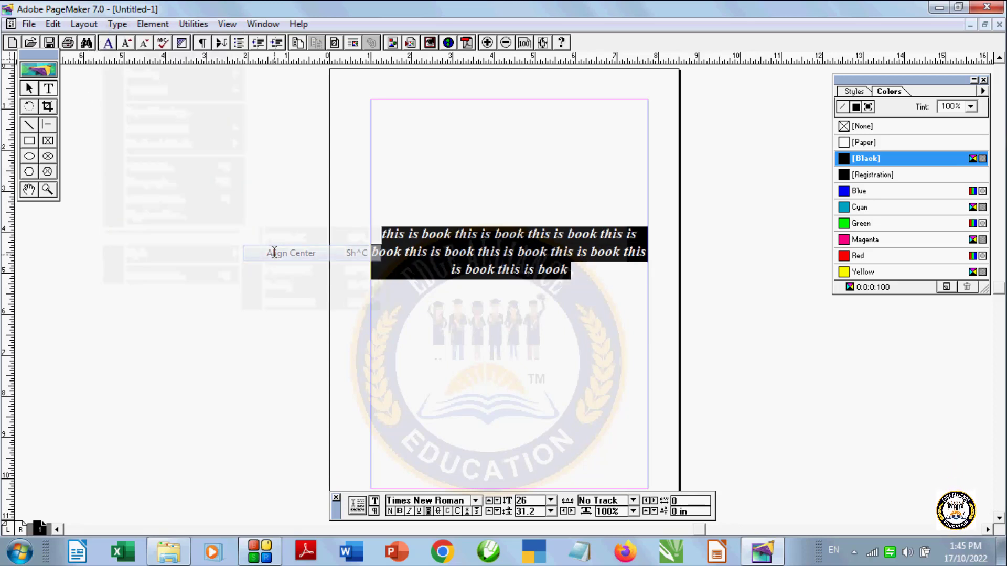
pyautogui.click(117, 24)
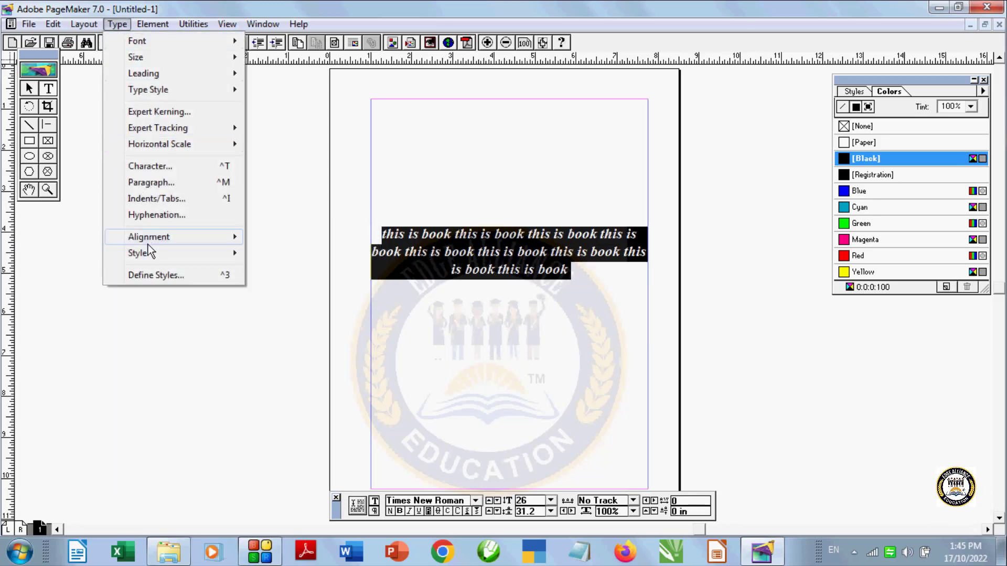
pyautogui.click(260, 270)
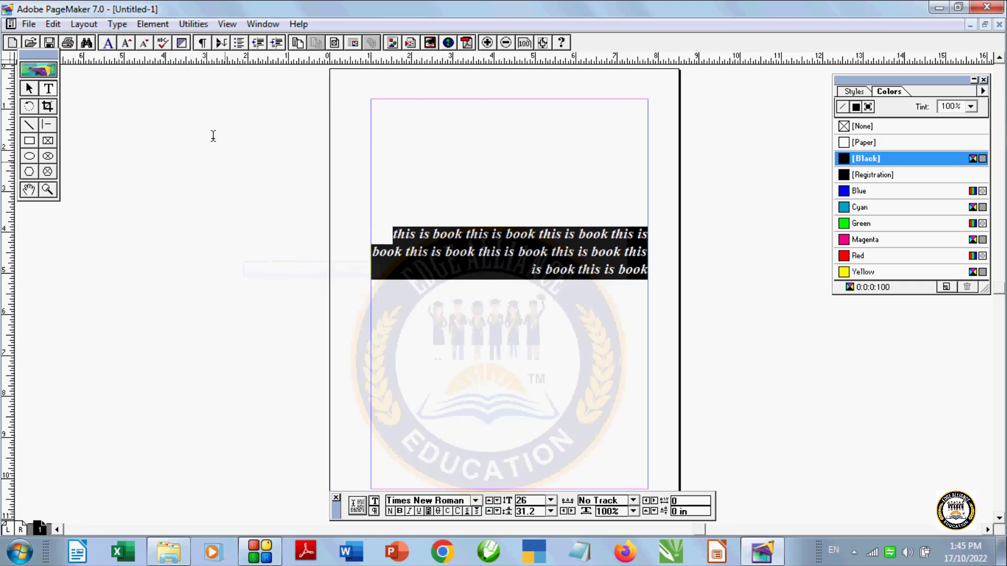
pyautogui.click(117, 24)
pyautogui.moveTo(149, 237)
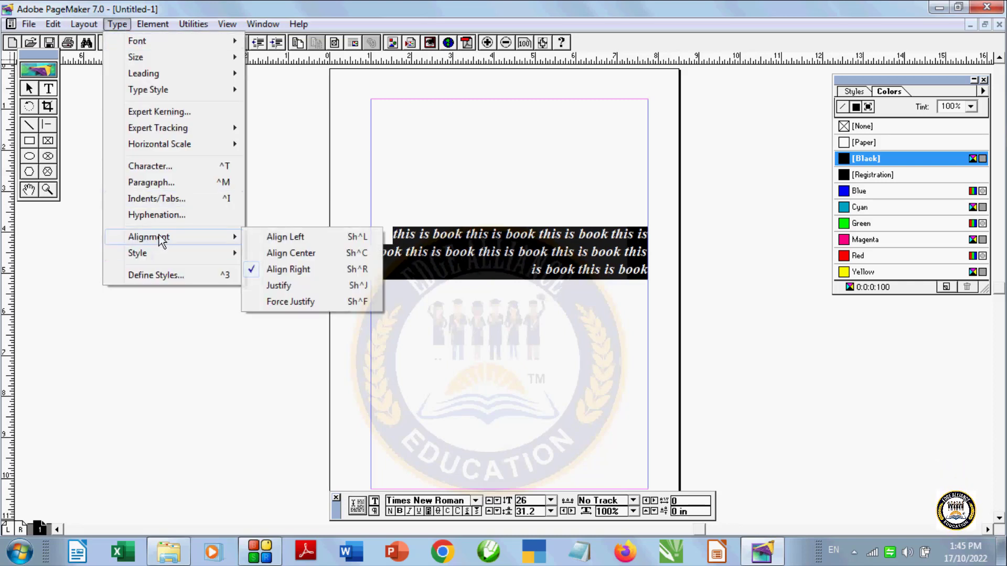
pyautogui.click(255, 286)
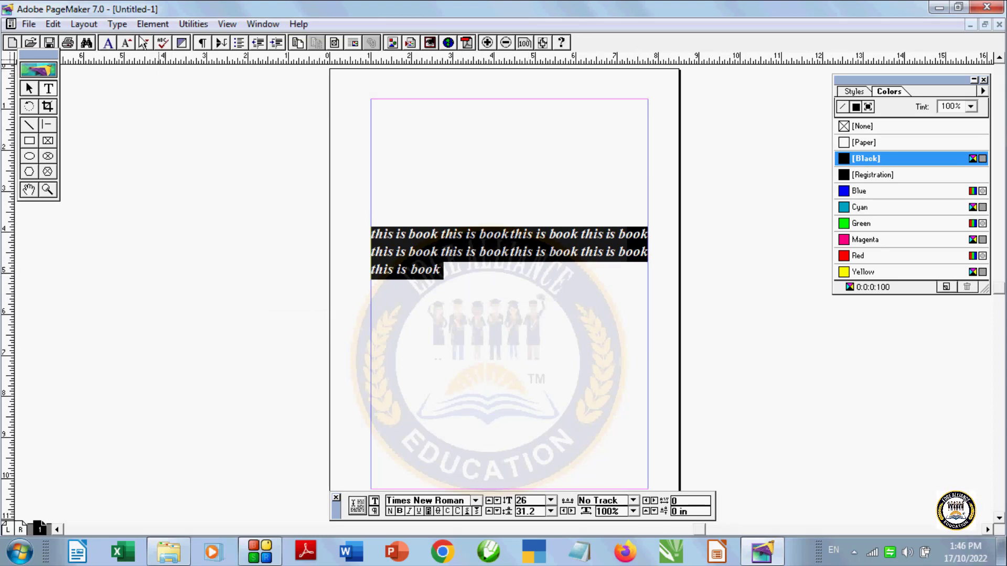
pyautogui.click(117, 24)
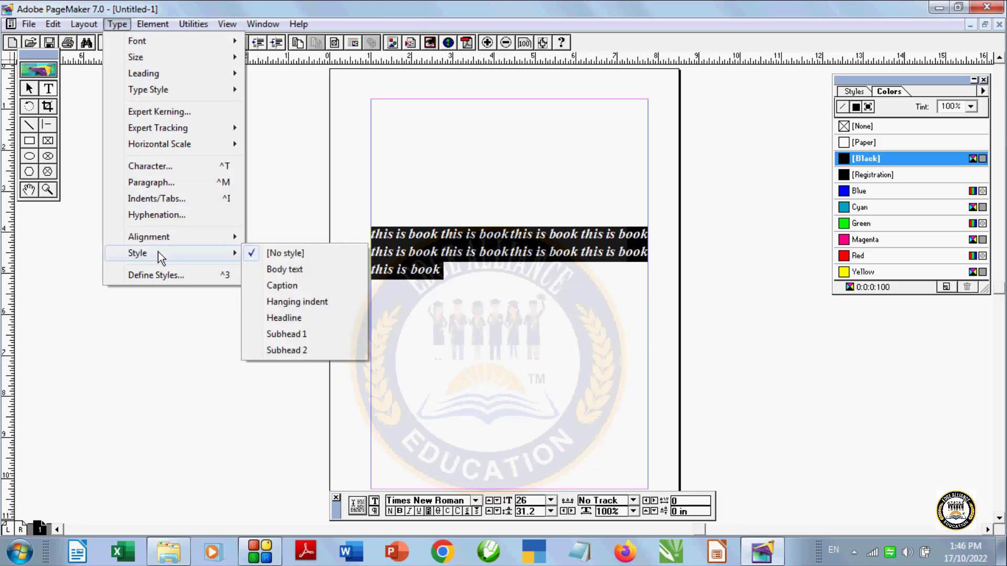
pyautogui.moveTo(149, 237)
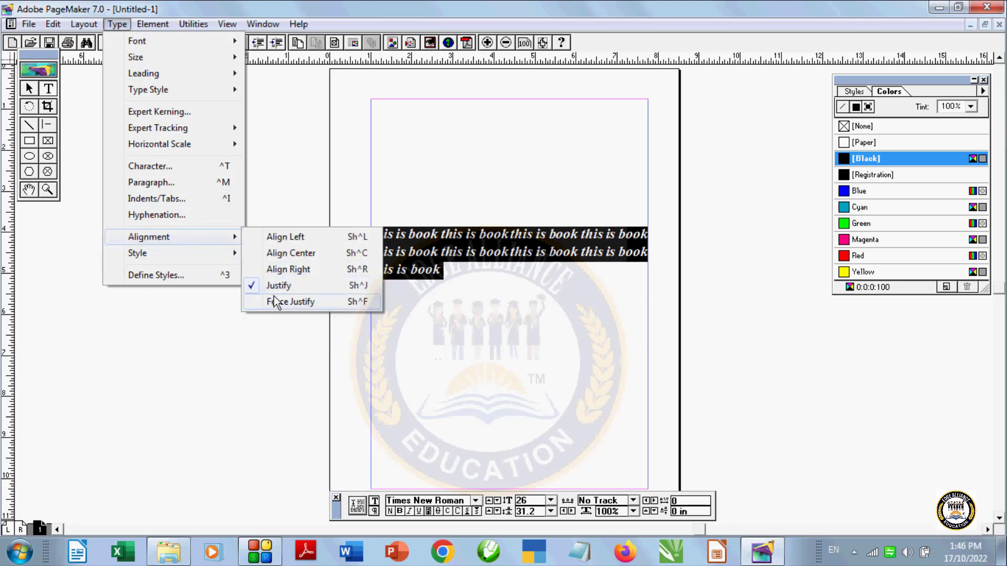
pyautogui.click(281, 301)
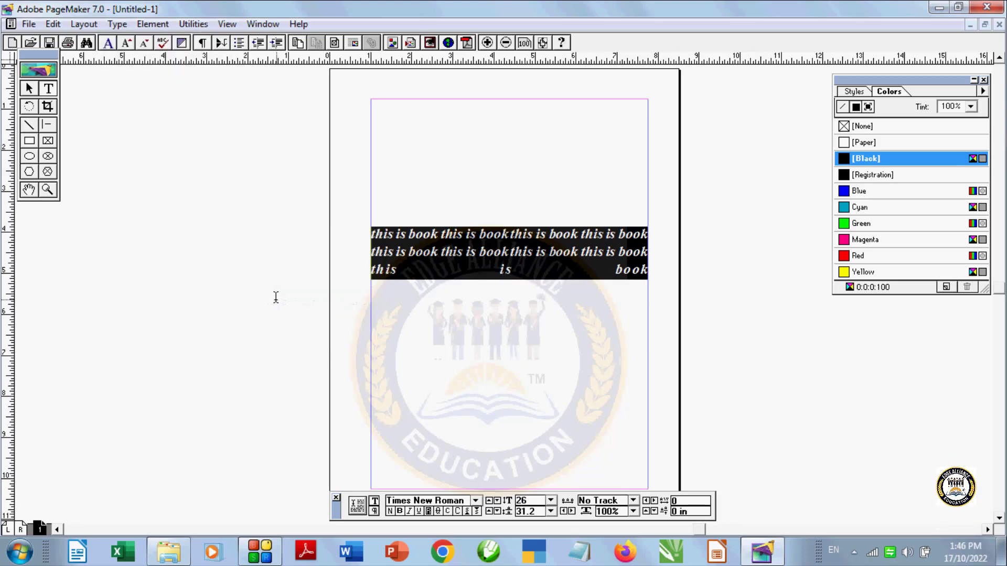
pyautogui.click(125, 26)
pyautogui.moveTo(146, 253)
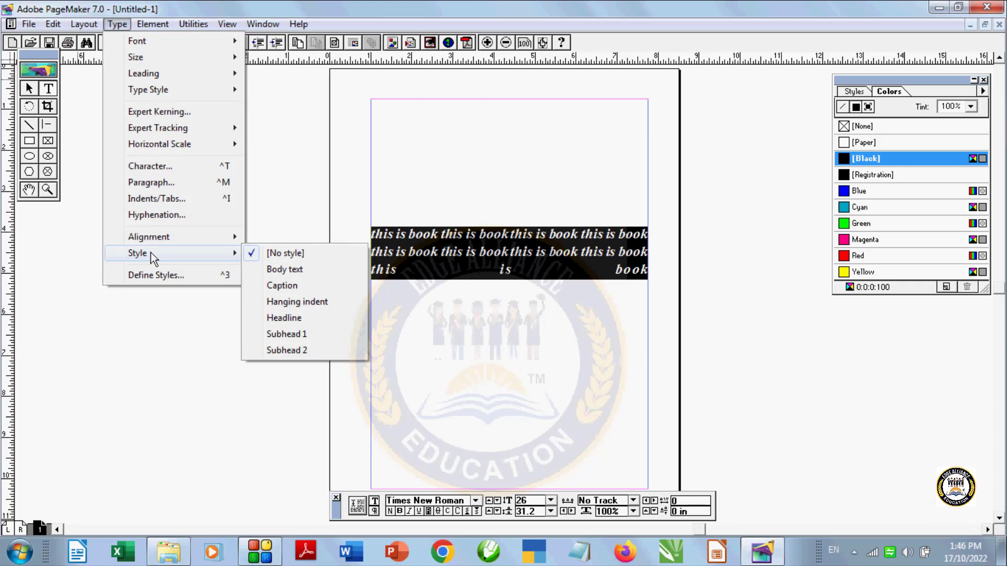
# Step: Try the Body text, Caption, Hanging indent, Headline and Subhead styles, ending on Subhead 2
pyautogui.click(297, 274)
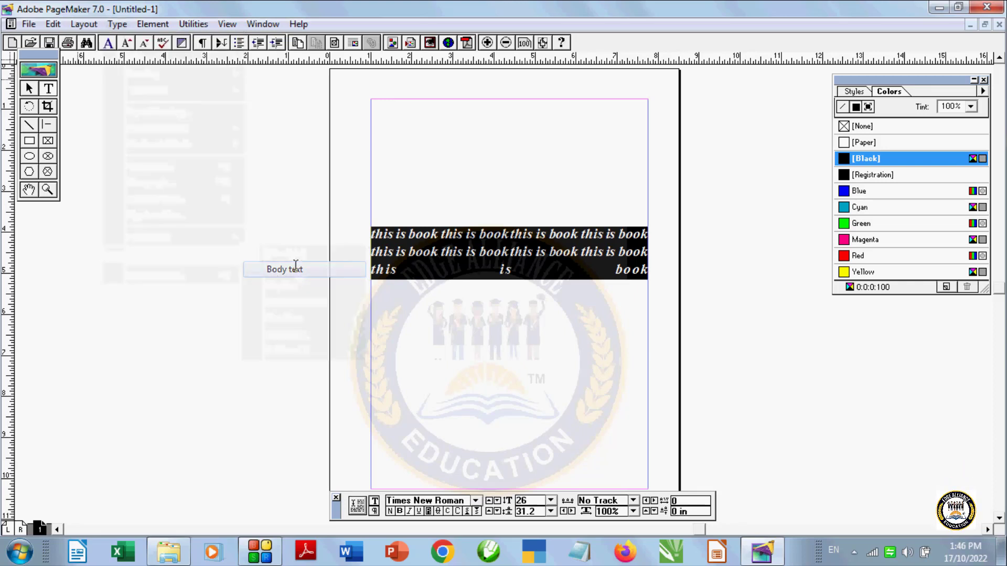
pyautogui.click(108, 26)
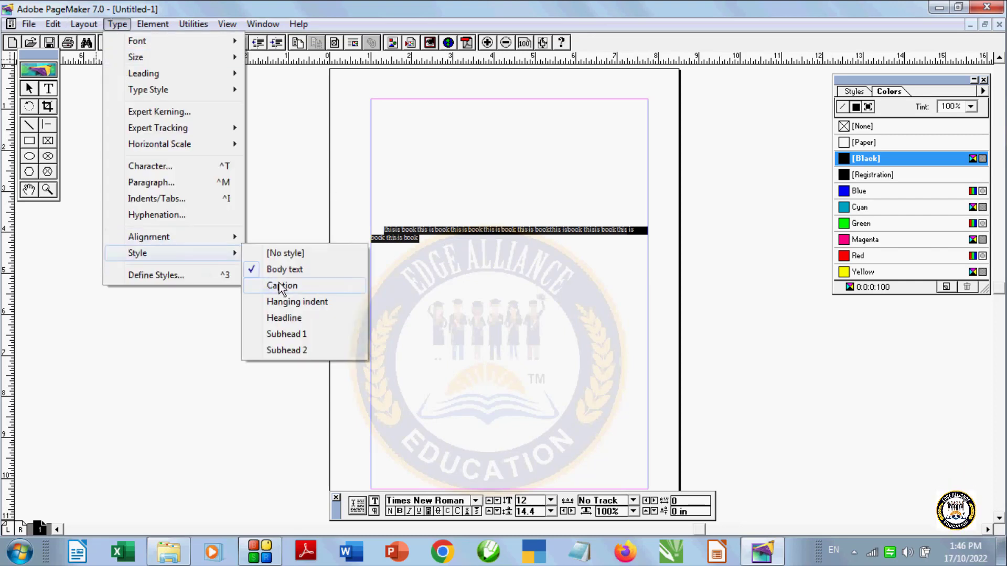
pyautogui.click(279, 283)
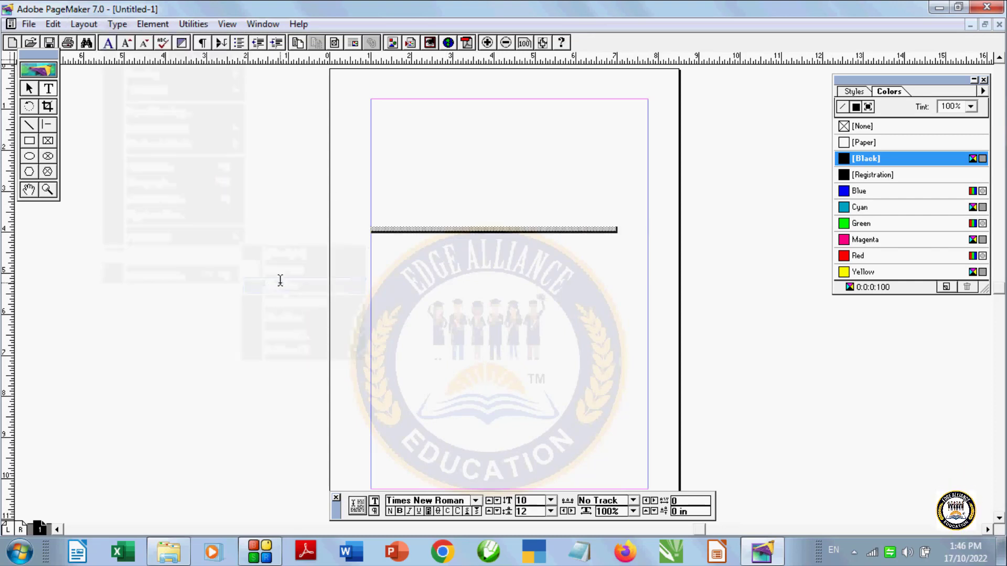
pyautogui.click(116, 24)
pyautogui.moveTo(138, 252)
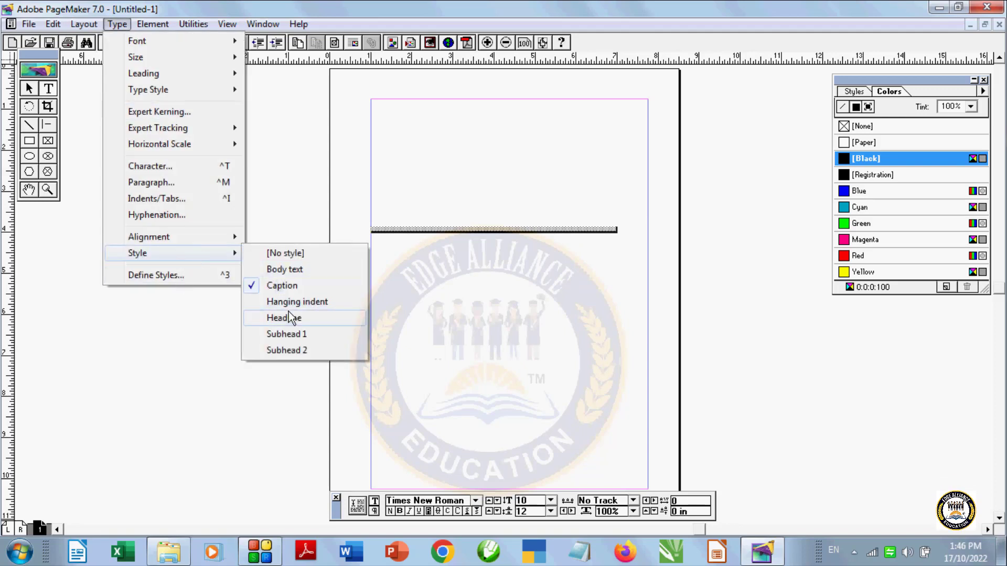
pyautogui.click(287, 302)
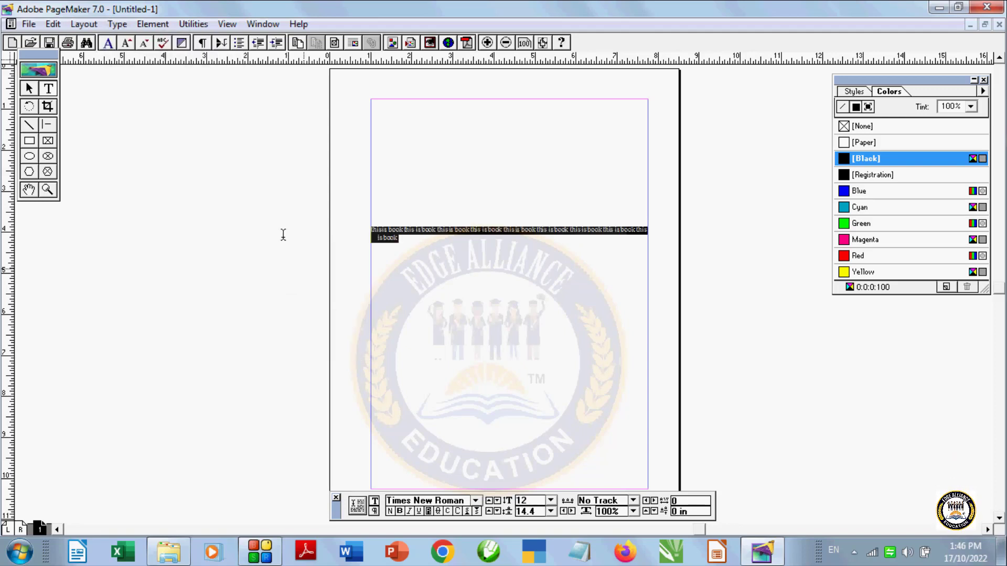
pyautogui.click(117, 25)
pyautogui.moveTo(137, 253)
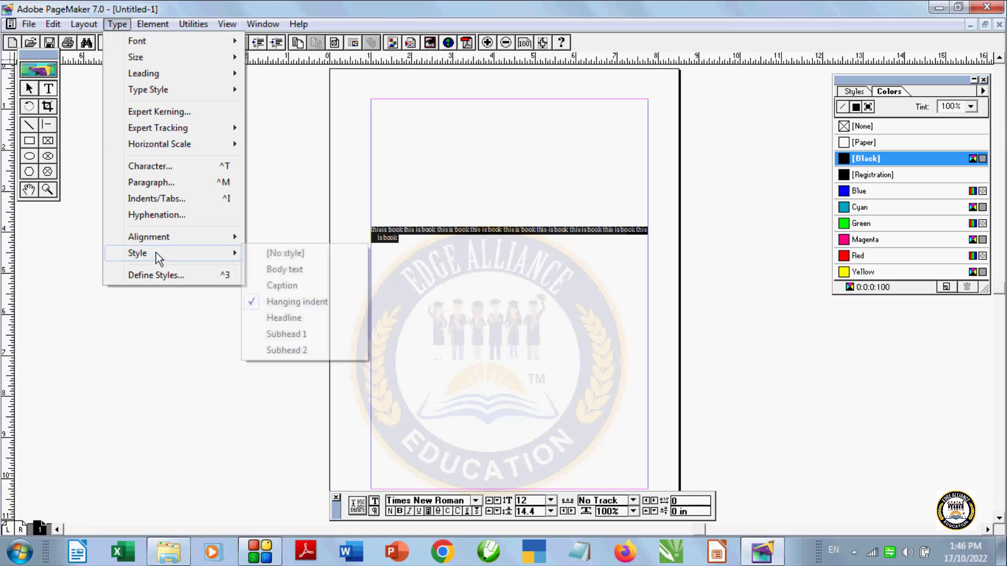
pyautogui.click(267, 318)
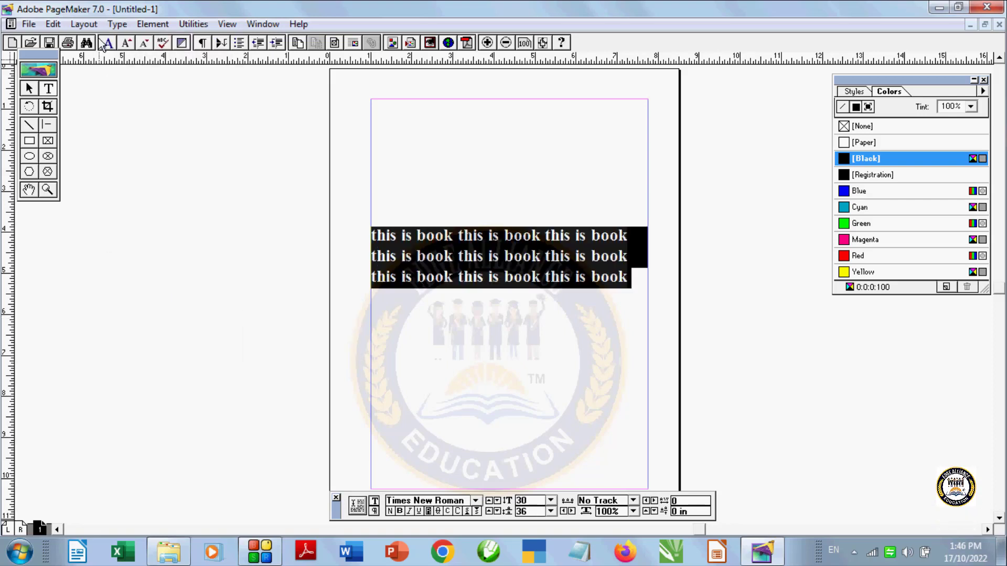
pyautogui.click(117, 24)
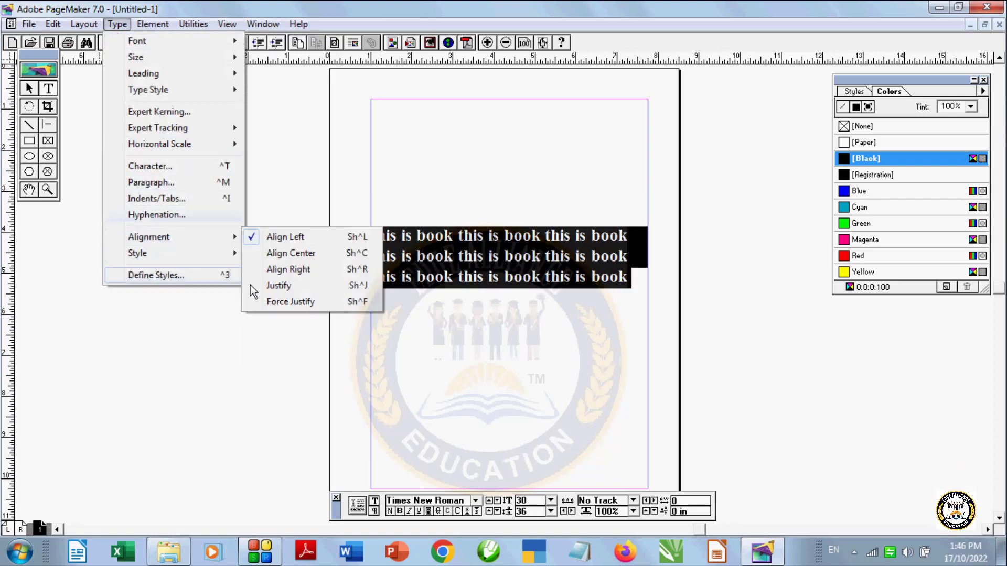
pyautogui.moveTo(137, 253)
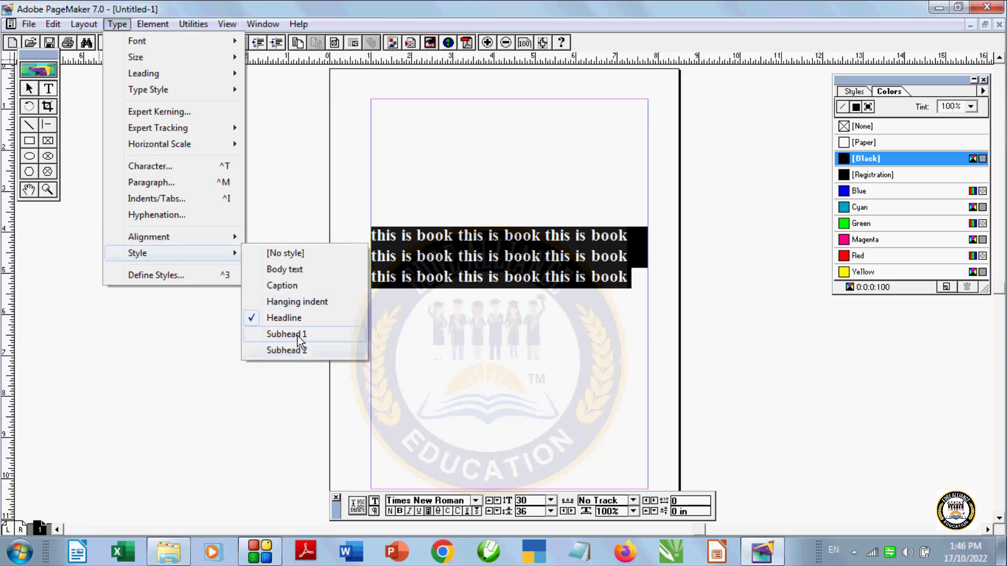
pyautogui.click(303, 350)
pyautogui.click(117, 24)
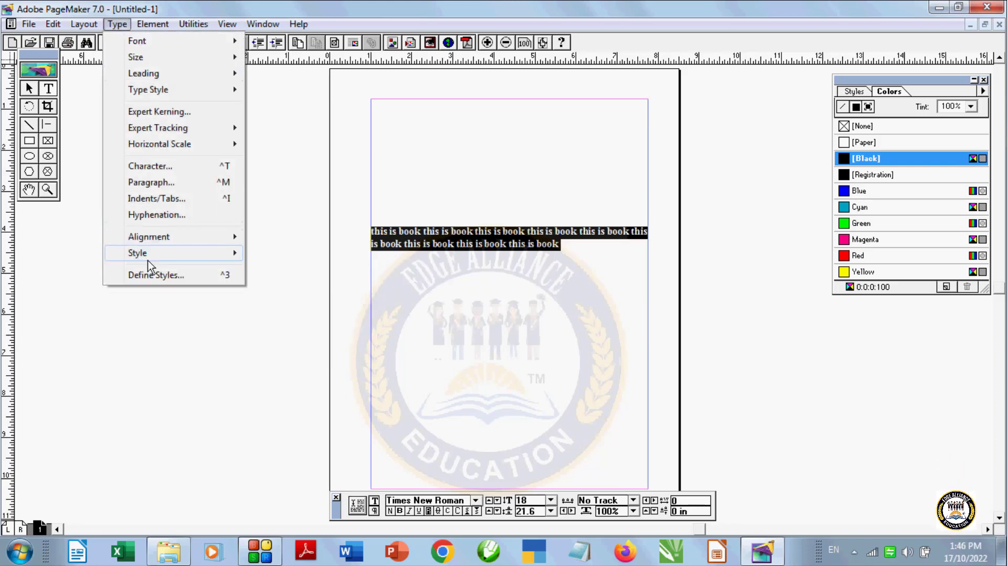
pyautogui.moveTo(138, 253)
pyautogui.click(267, 350)
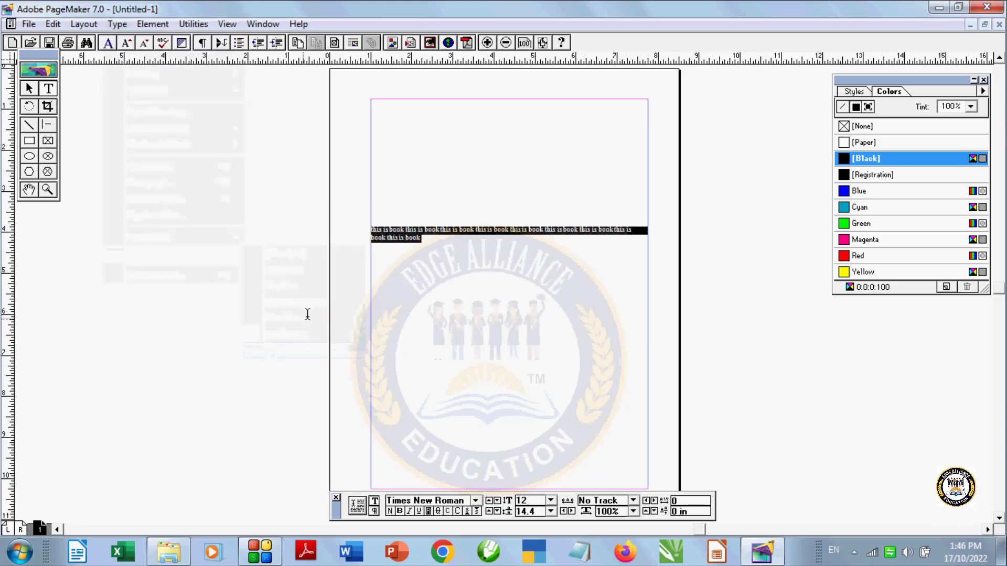
# Step: Select the 'this is book' paragraph and set its size to 25 pt
pyautogui.moveTo(425, 250); pyautogui.dragTo(364, 213)
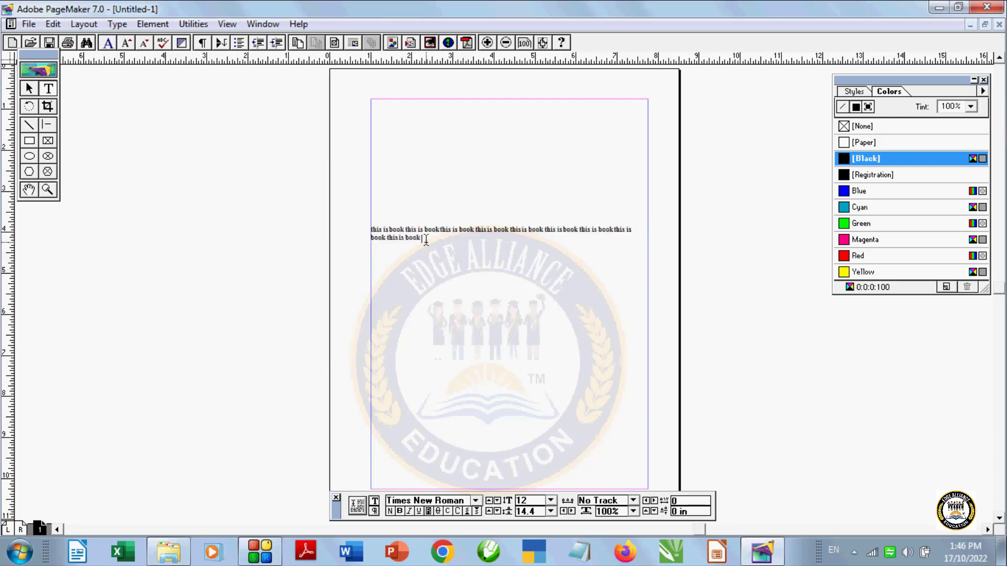
pyautogui.click(117, 24)
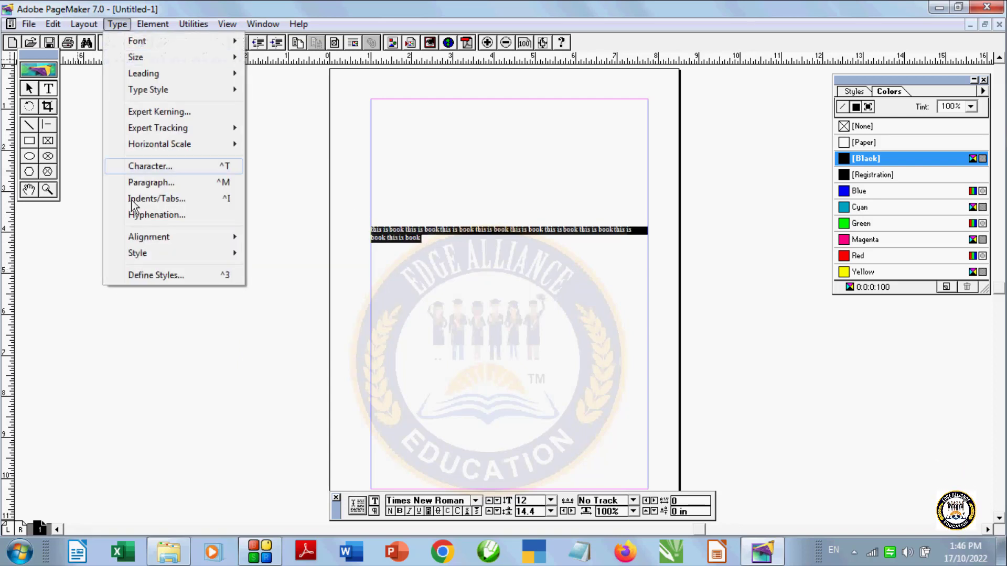
pyautogui.moveTo(137, 252)
pyautogui.click(378, 254)
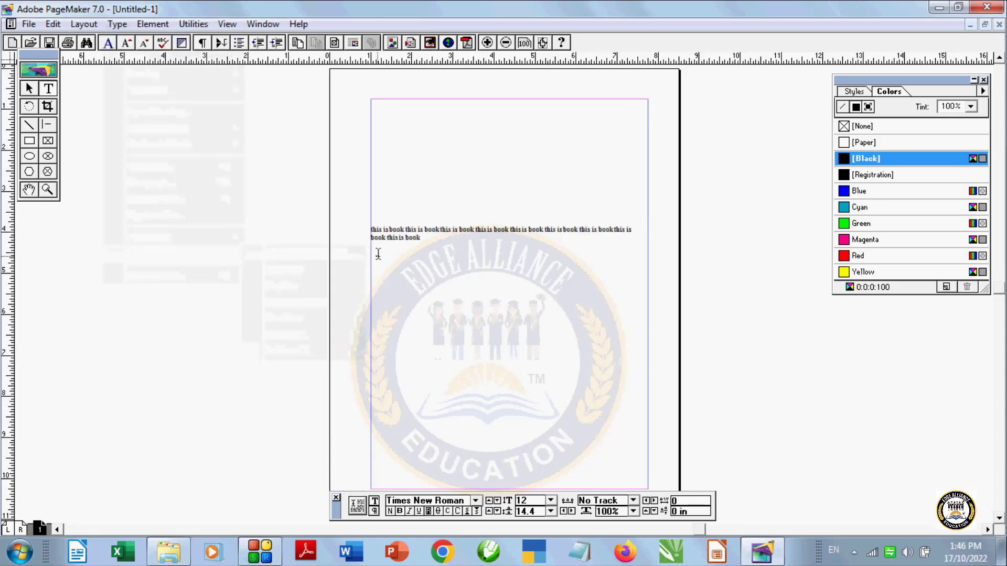
pyautogui.moveTo(430, 238); pyautogui.dragTo(361, 226)
pyautogui.click(488, 501)
pyautogui.write('25')
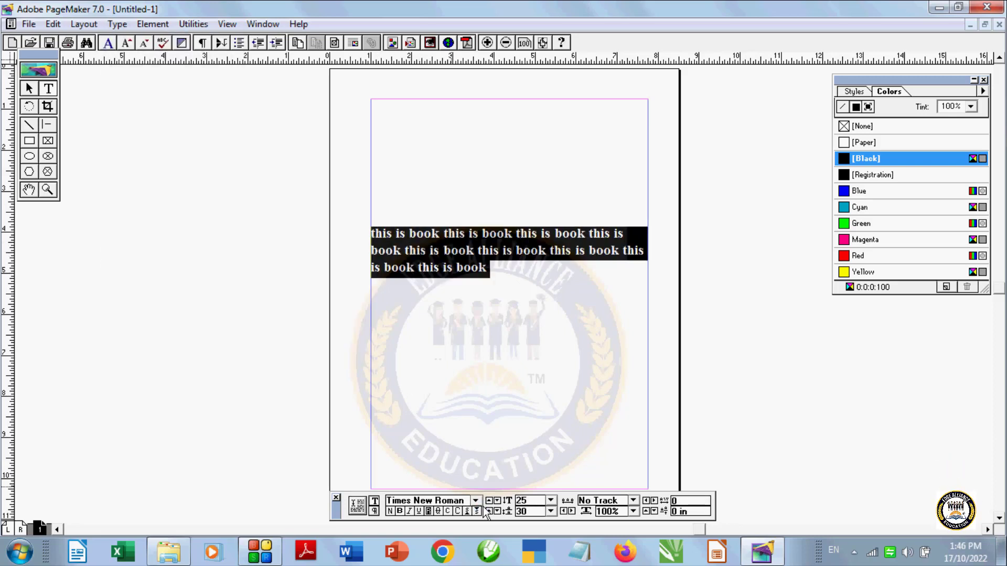
pyautogui.click(117, 24)
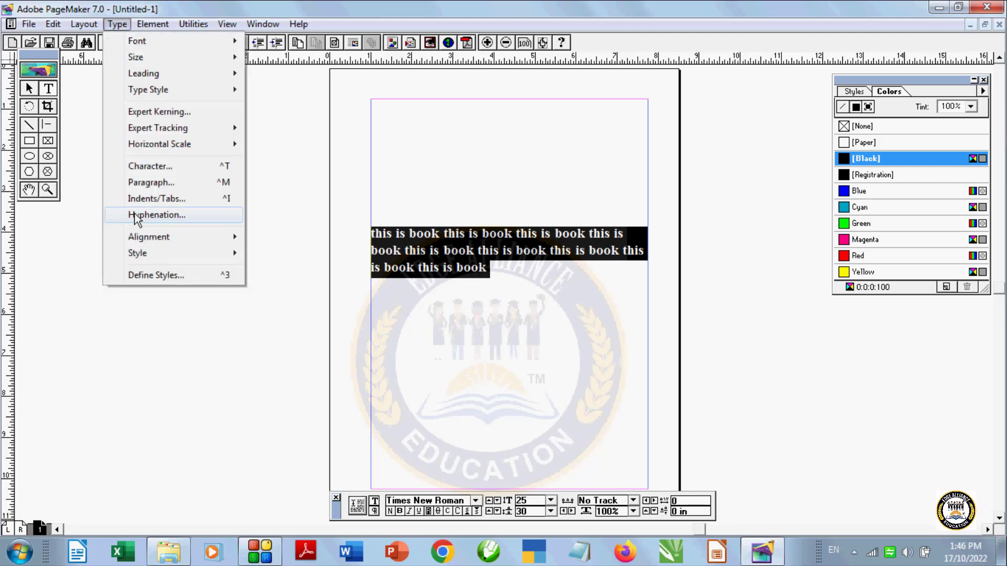
pyautogui.click(157, 275)
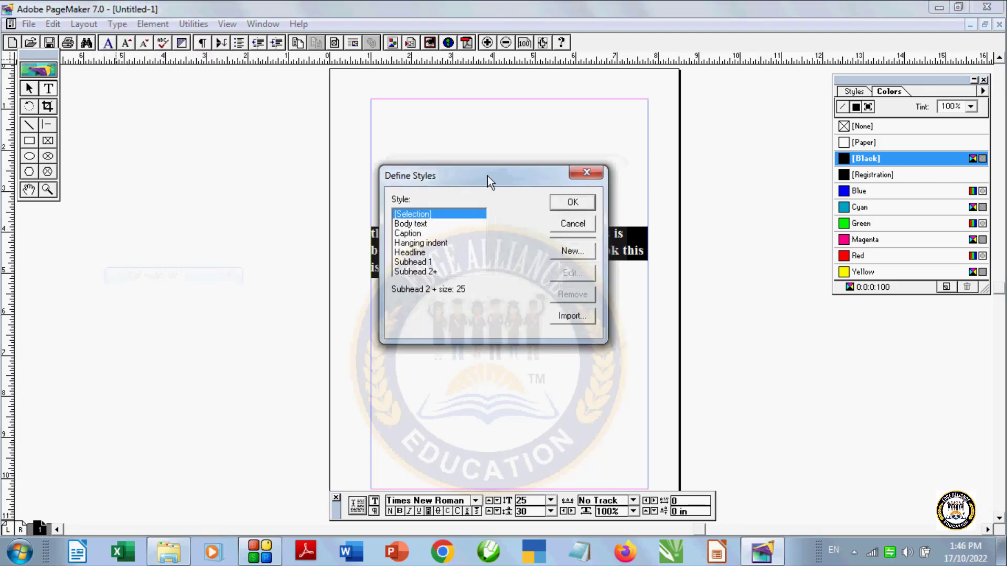
pyautogui.moveTo(488, 182); pyautogui.dragTo(196, 122)
pyautogui.click(141, 194)
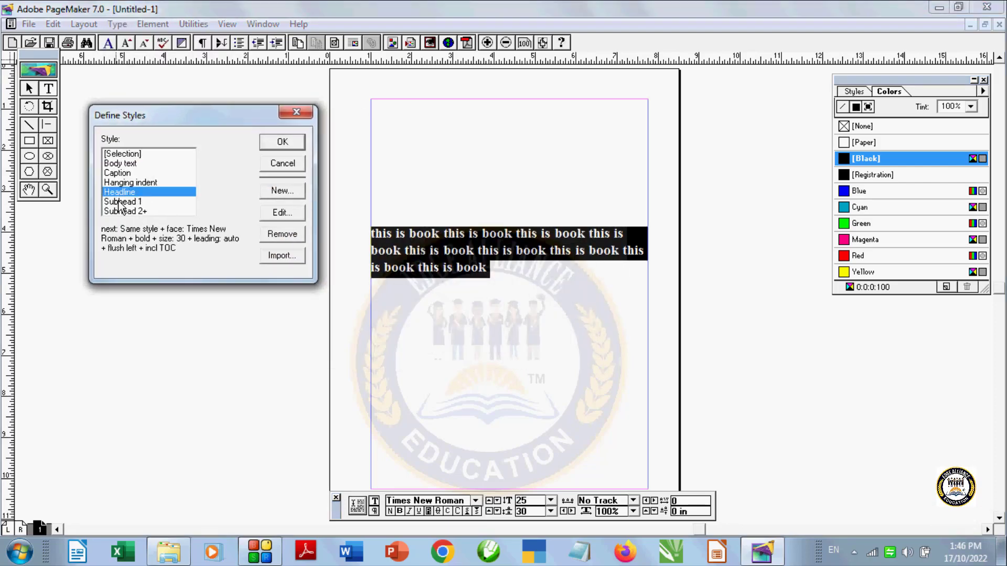
pyautogui.click(120, 202)
pyautogui.click(123, 192)
pyautogui.press('Up')
pyautogui.press('Up')
pyautogui.press('Up')
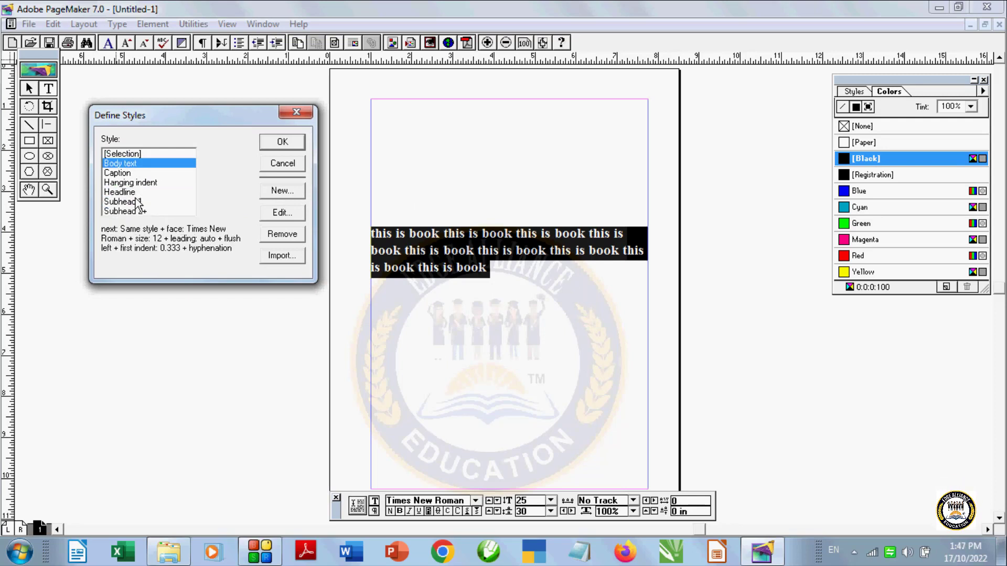
pyautogui.click(123, 192)
pyautogui.click(124, 164)
pyautogui.click(127, 183)
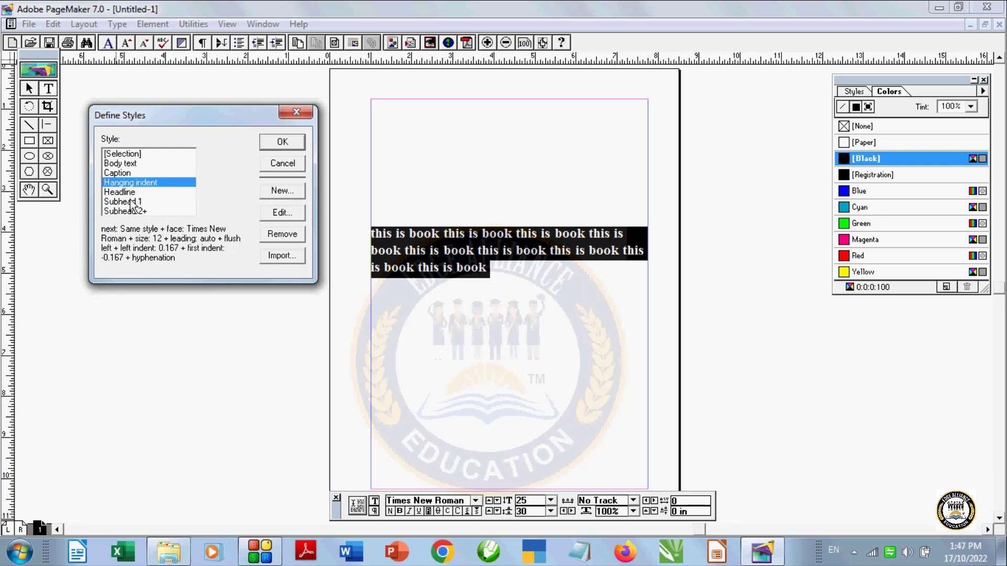
pyautogui.click(132, 193)
pyautogui.click(147, 212)
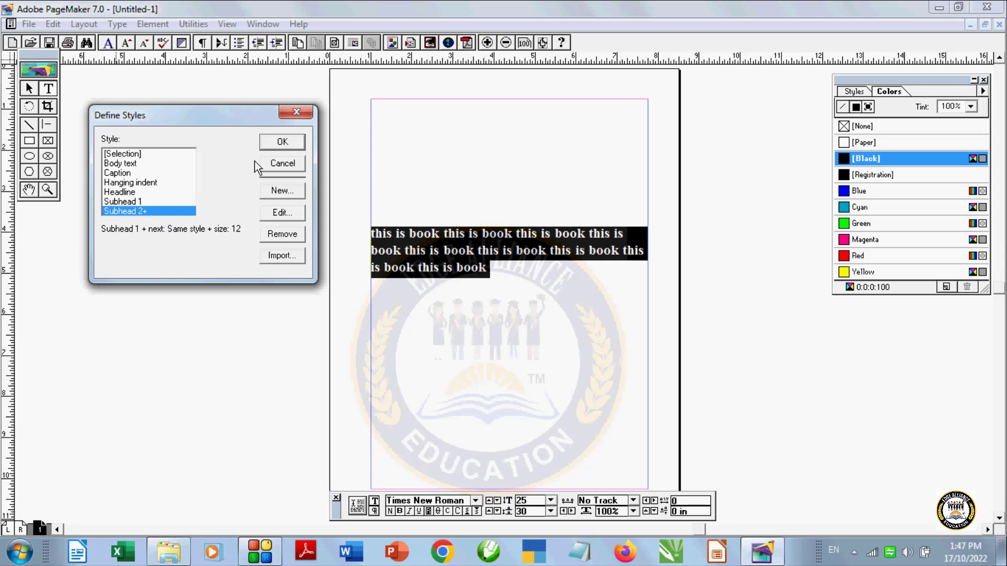
pyautogui.click(275, 141)
pyautogui.click(117, 24)
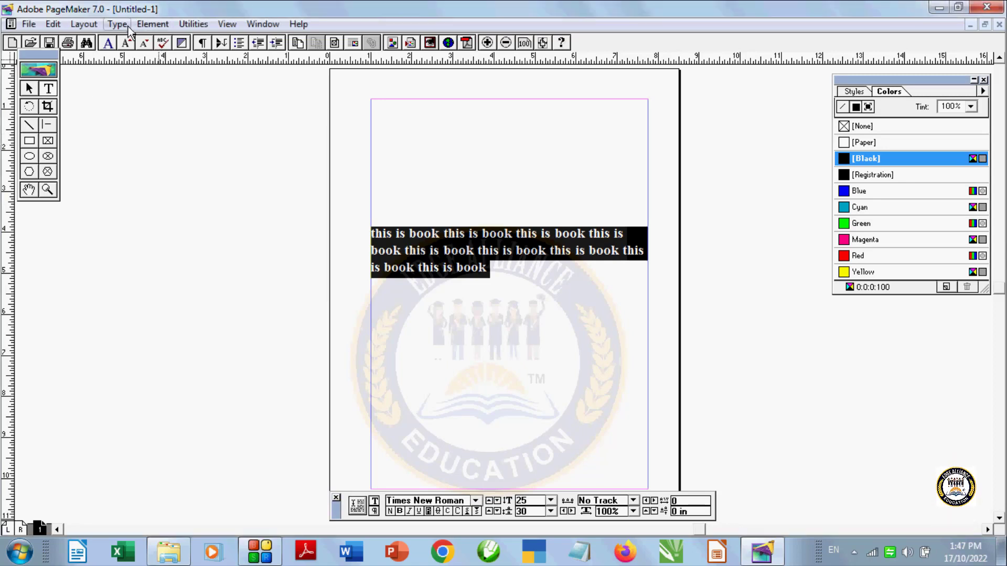
pyautogui.click(163, 274)
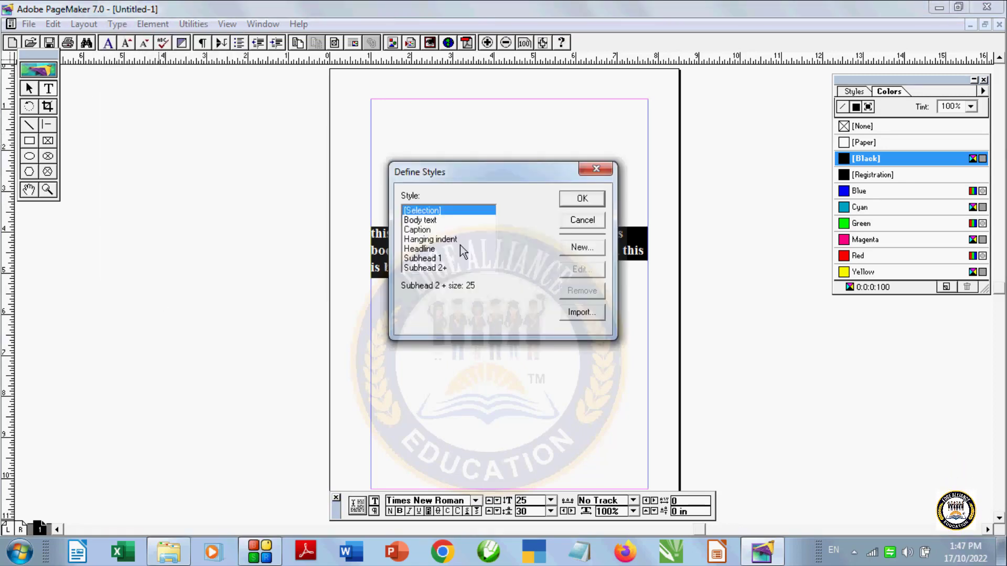
pyautogui.moveTo(393, 115); pyautogui.dragTo(348, 102)
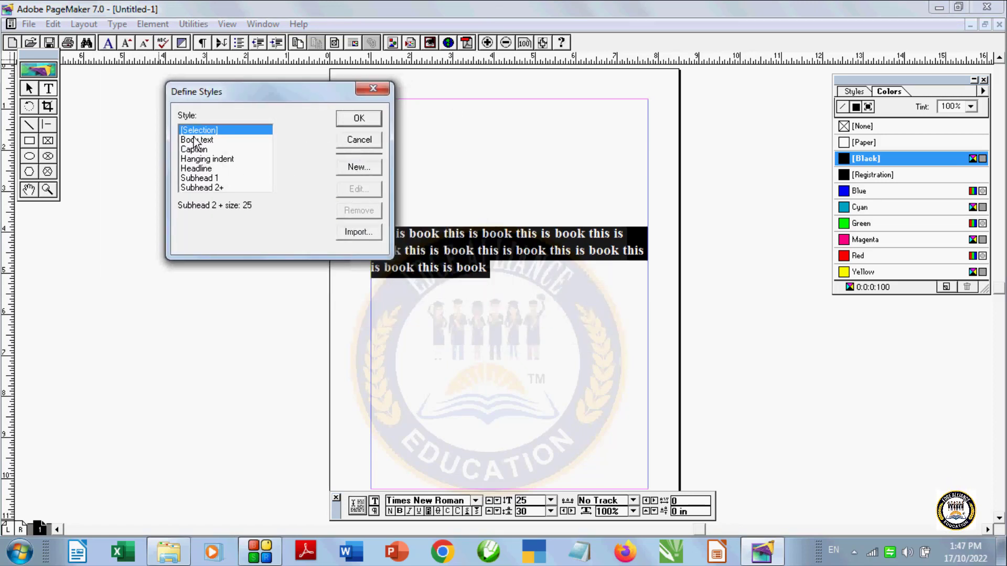
pyautogui.click(222, 140)
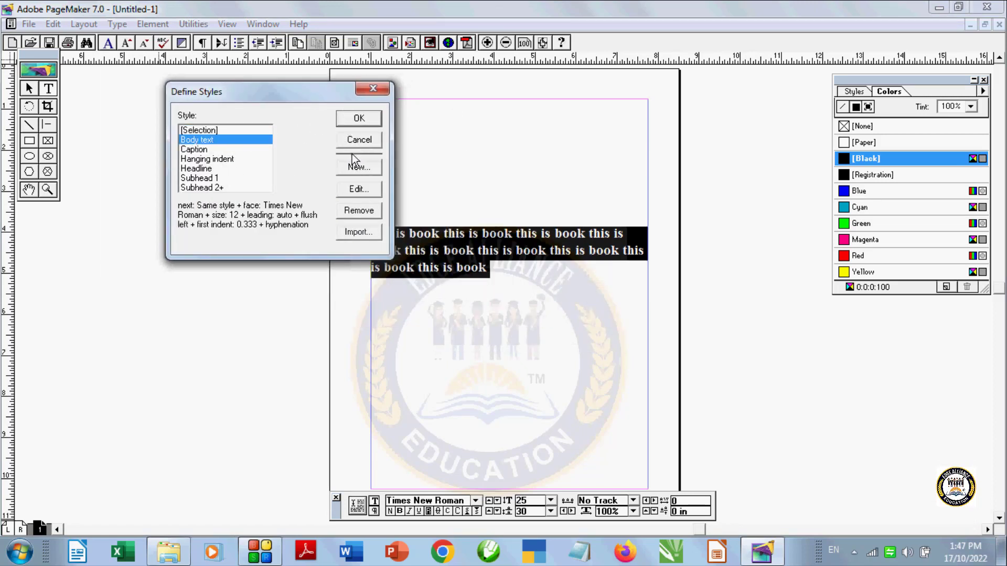
pyautogui.click(359, 141)
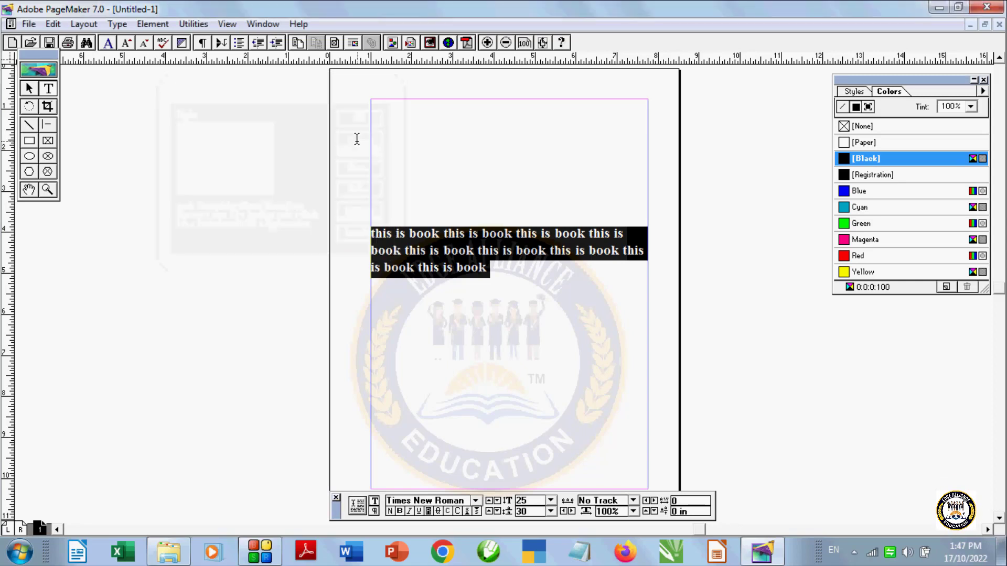
pyautogui.click(117, 24)
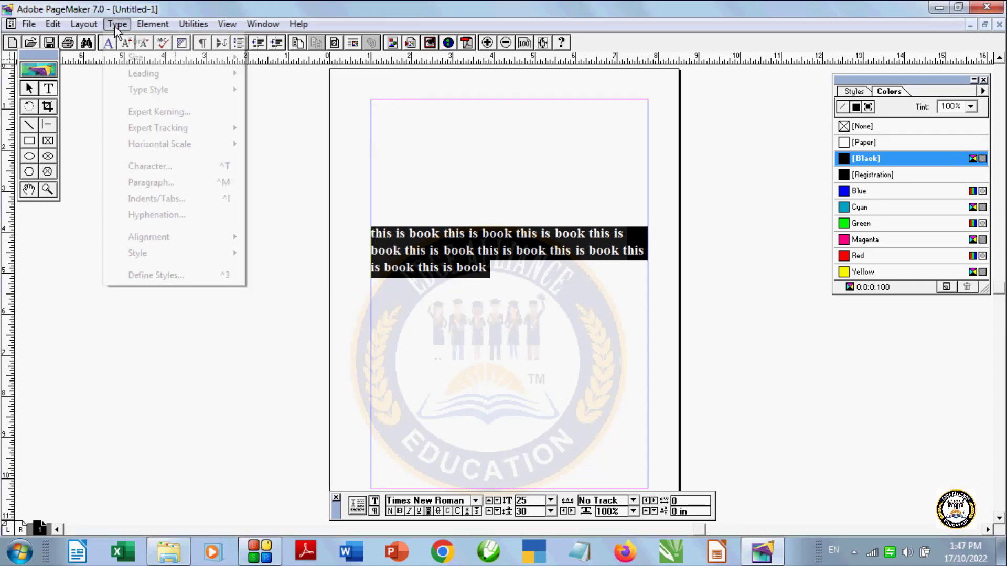
# Step: Start a new style in Define Styles and name it q2
pyautogui.click(200, 276)
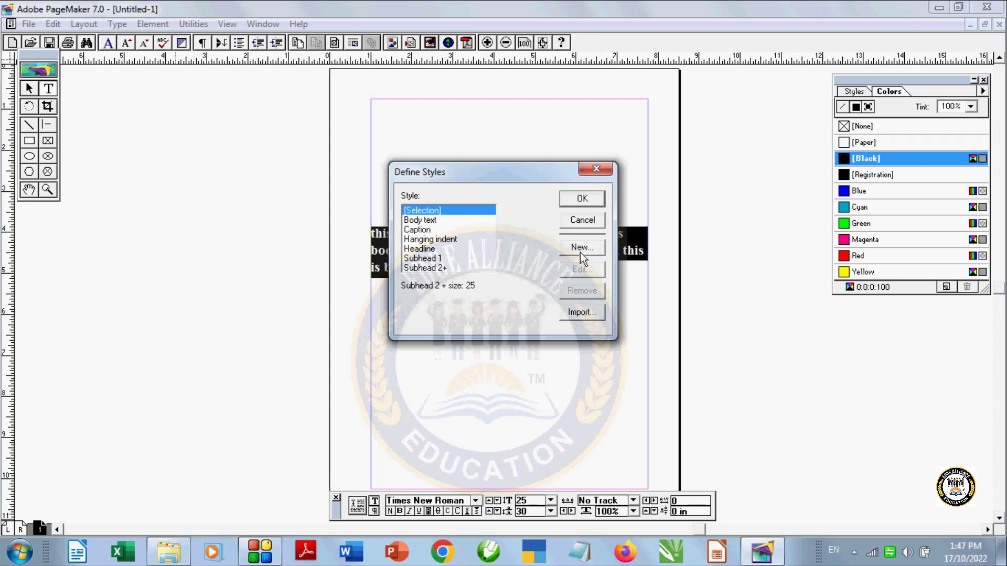
pyautogui.click(575, 255)
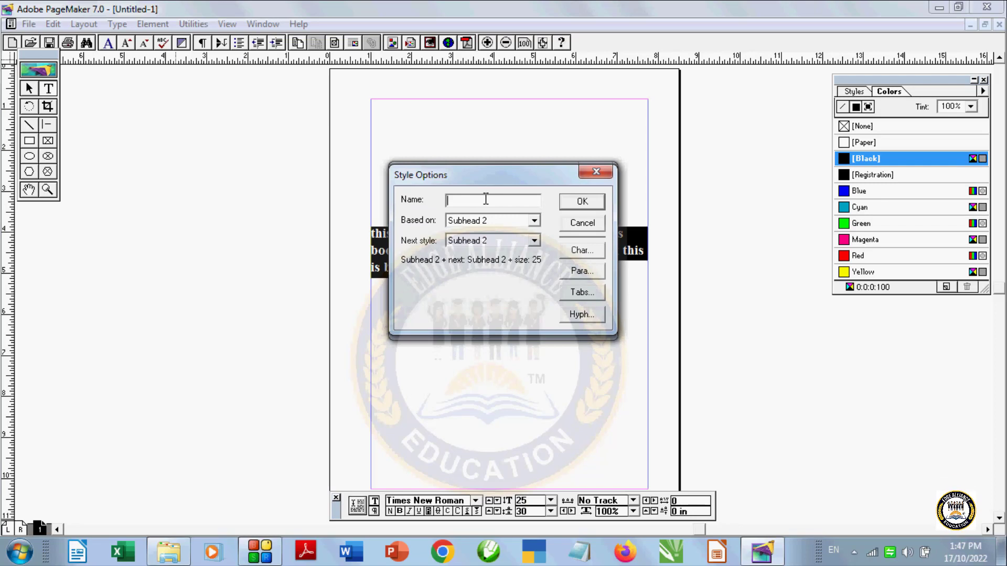
pyautogui.write('q2')
# Step: Set the q2 character font to Utsaah at 24 pt with 23.5 pt leading
pyautogui.click(587, 250)
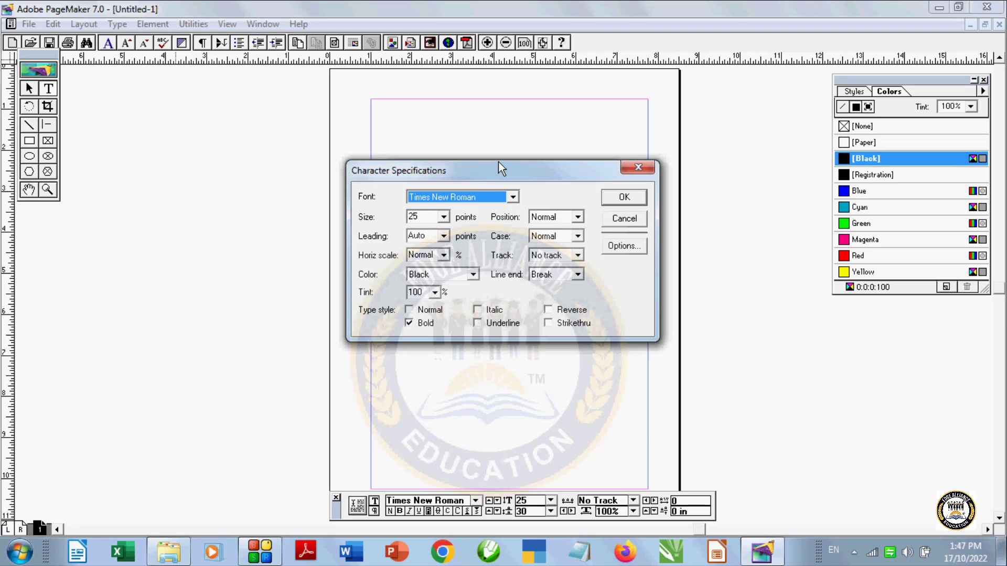
pyautogui.moveTo(495, 169); pyautogui.dragTo(267, 212)
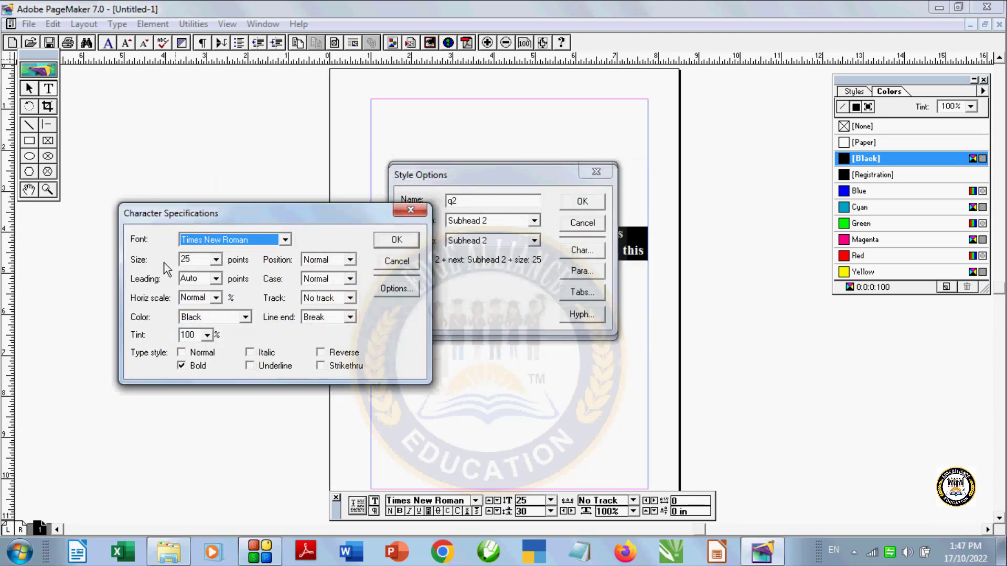
pyautogui.click(261, 240)
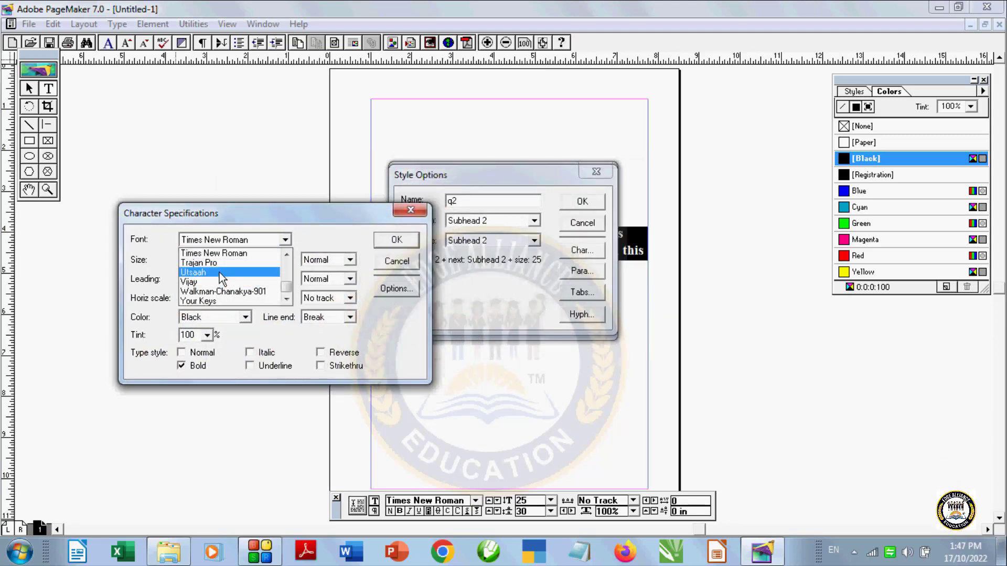
pyautogui.click(219, 272)
pyautogui.click(215, 260)
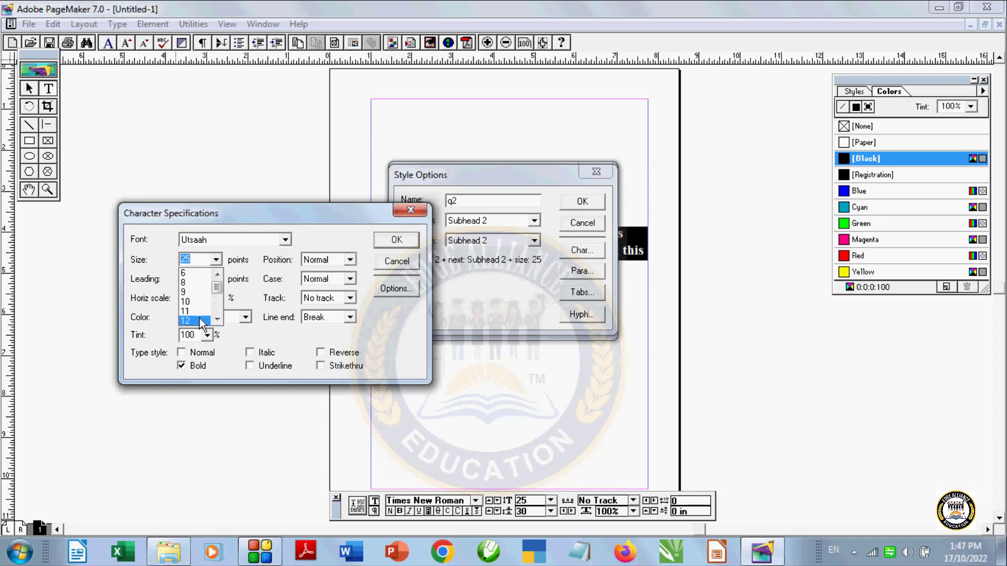
pyautogui.scroll(-3, 202, 324)
pyautogui.click(193, 273)
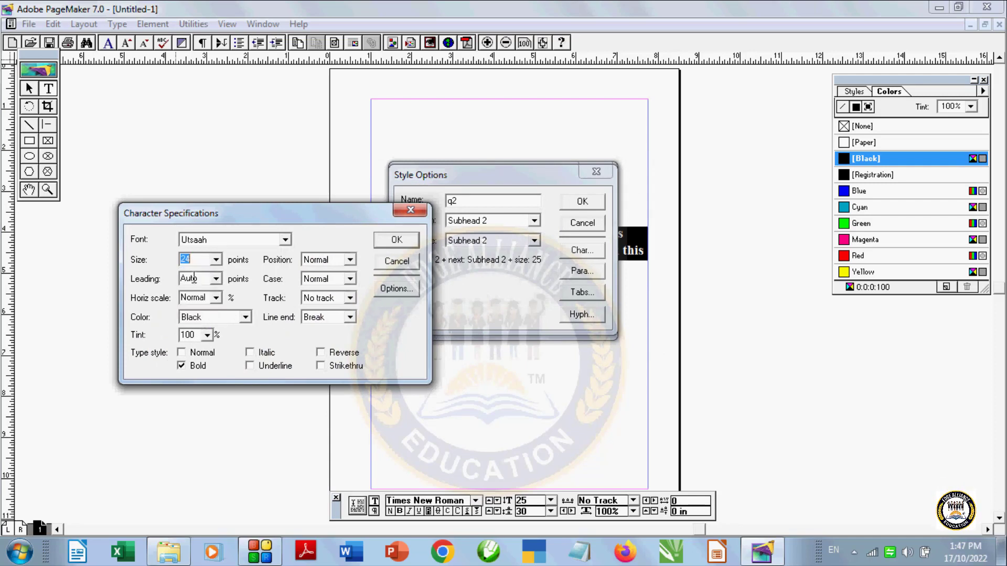
pyautogui.click(216, 279)
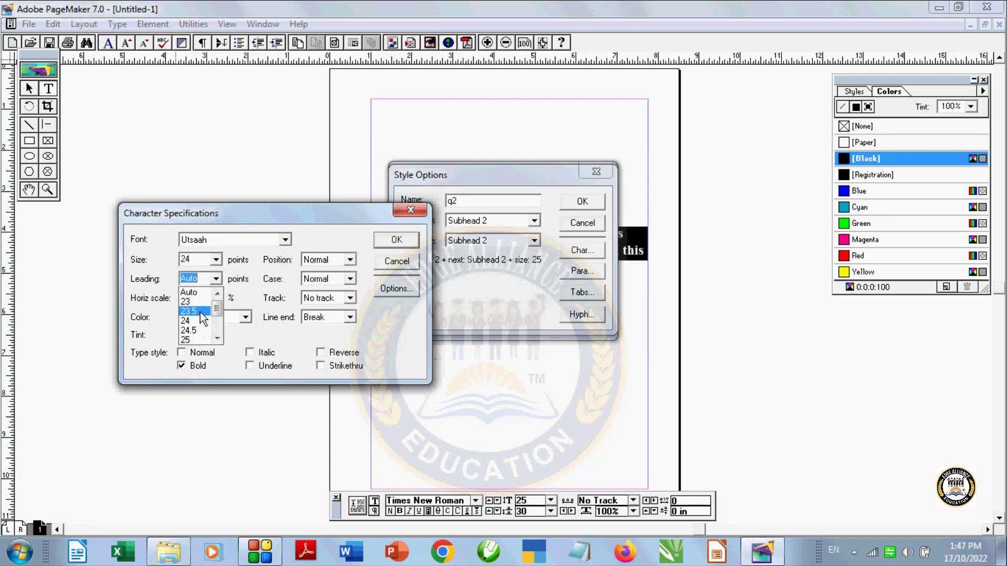
pyautogui.click(197, 313)
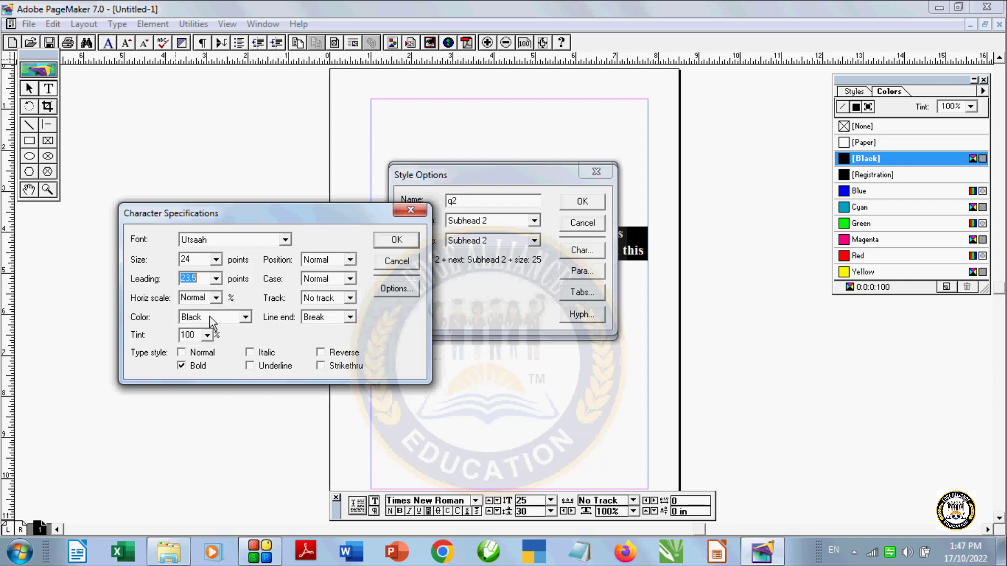
# Step: Make the q2 characters Blue, All caps with Loose tracking, and confirm
pyautogui.click(210, 317)
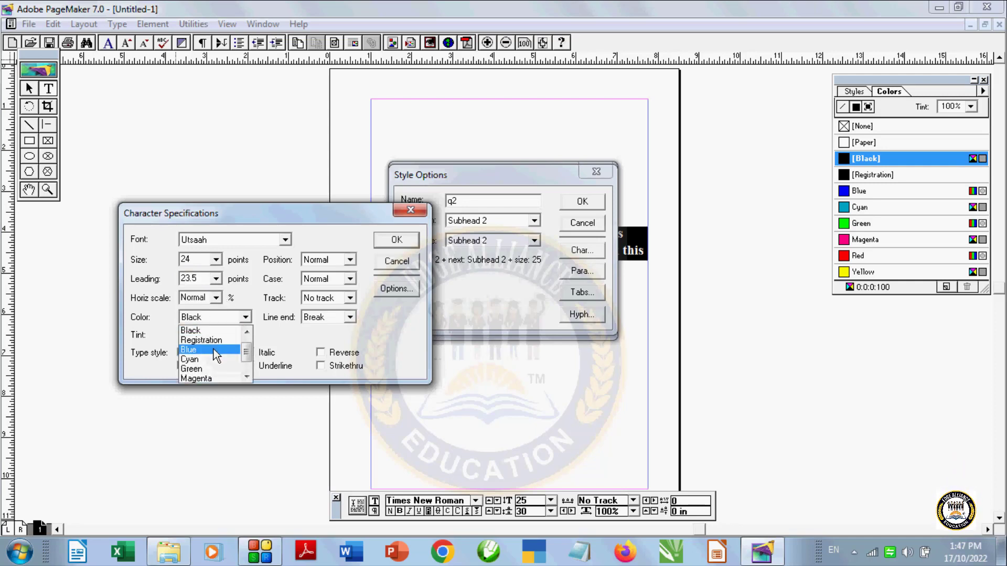
pyautogui.click(212, 350)
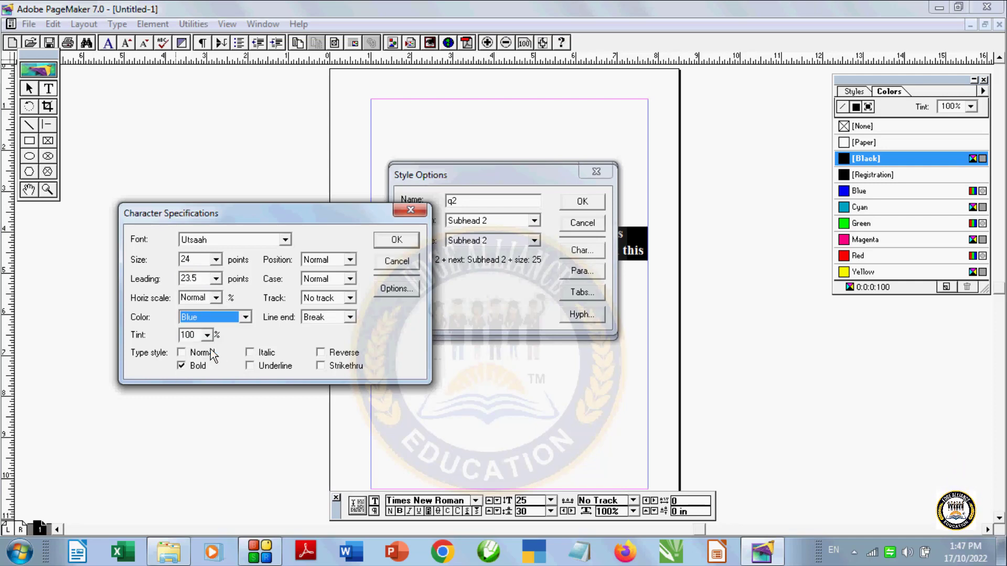
pyautogui.click(336, 262)
pyautogui.click(336, 260)
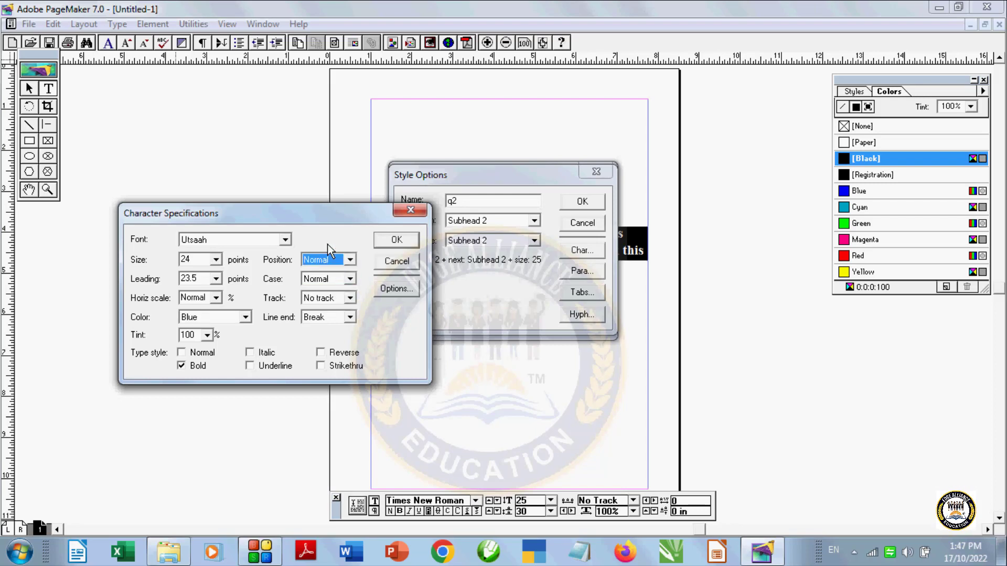
pyautogui.click(330, 303)
pyautogui.click(330, 298)
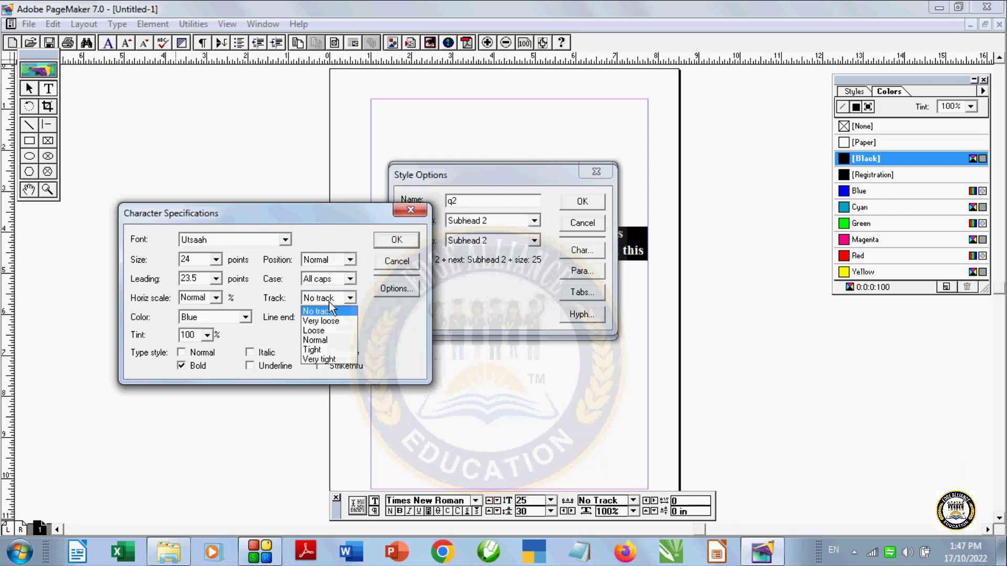
pyautogui.click(329, 332)
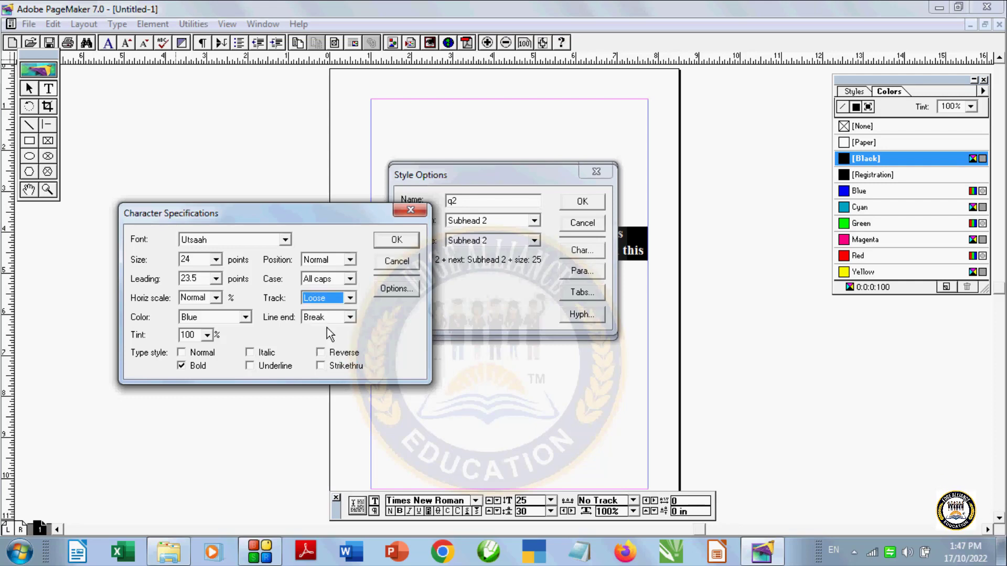
pyautogui.click(391, 242)
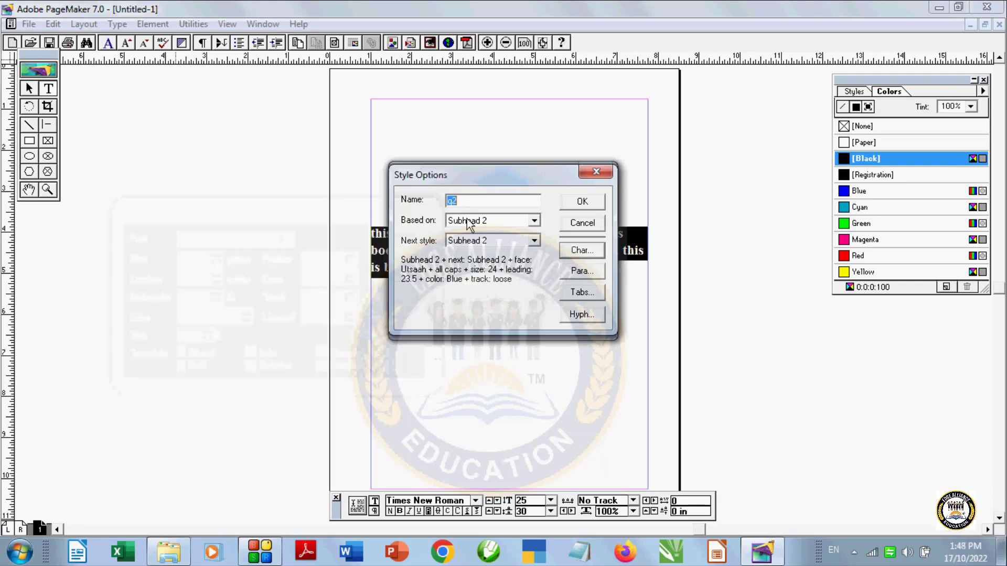
# Step: Confirm the q2 style definition and select the 'this is book' paragraph
pyautogui.click(582, 205)
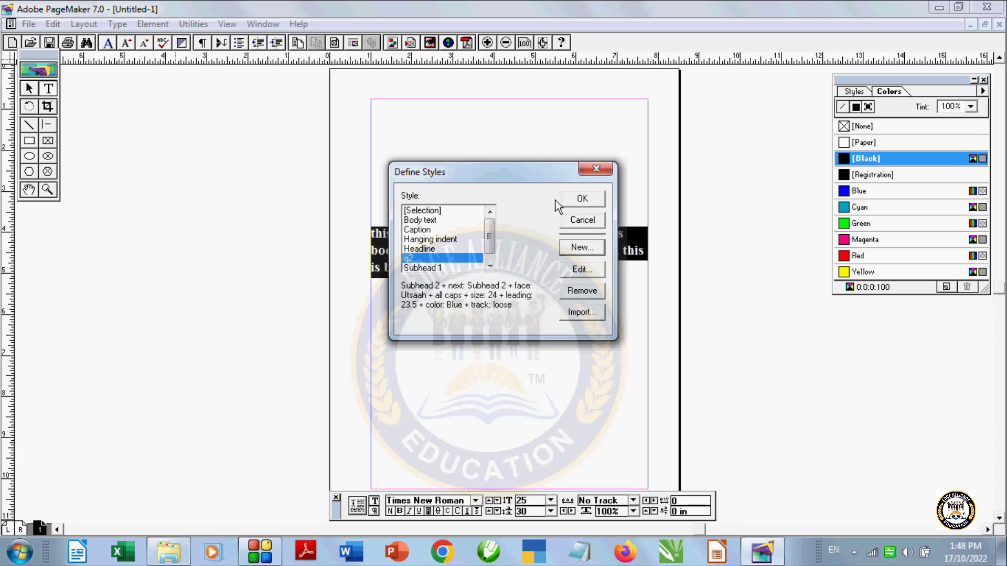
pyautogui.click(578, 203)
pyautogui.click(505, 283)
pyautogui.tripleClick(475, 268)
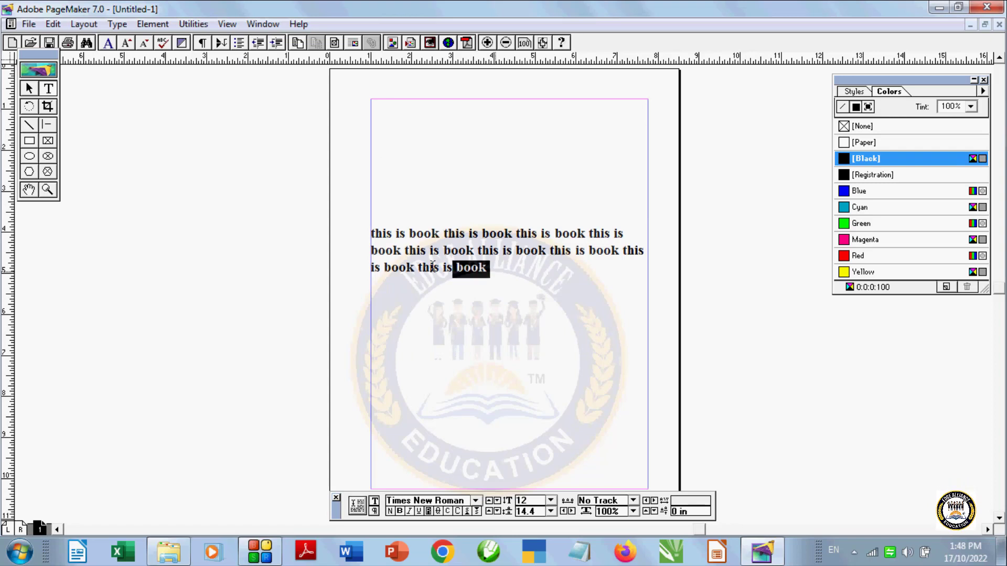
# Step: Review the q2 style's settings in Define Styles without changing them
pyautogui.click(117, 24)
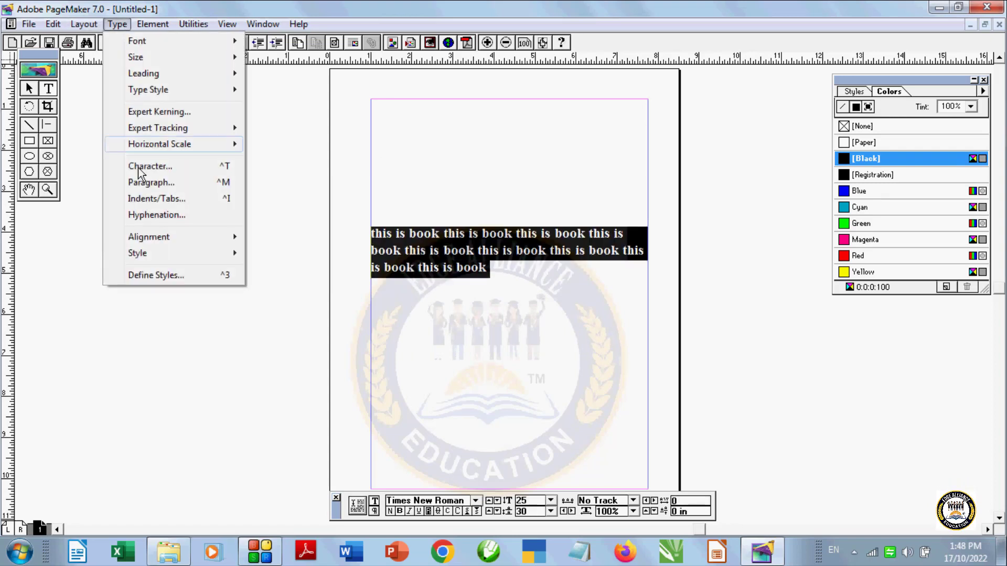
pyautogui.click(162, 276)
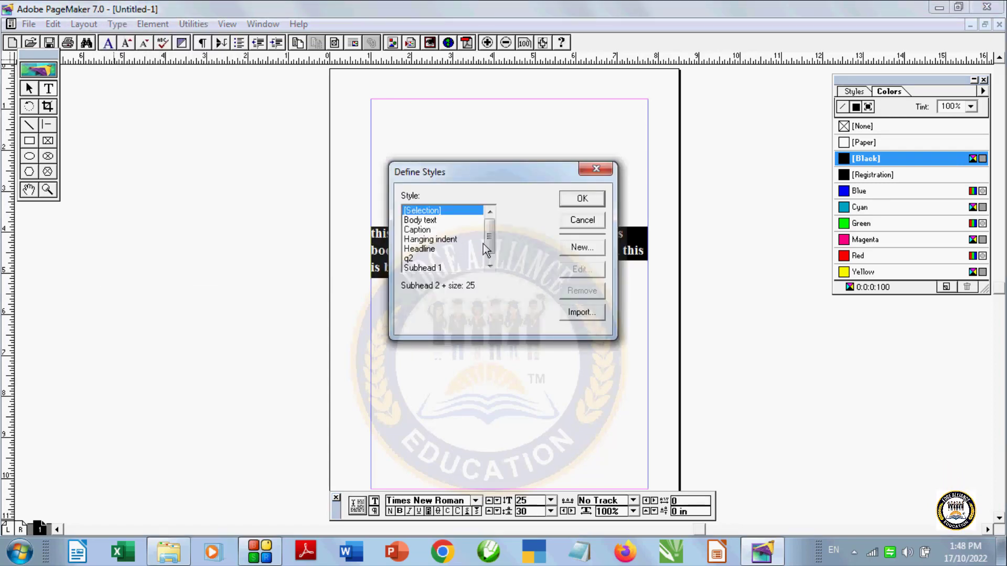
pyautogui.click(421, 260)
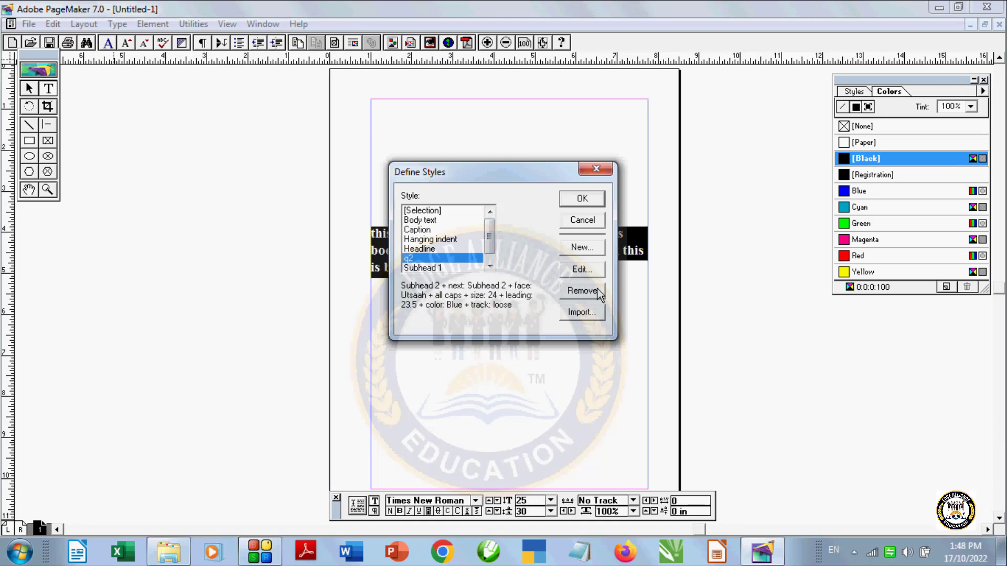
pyautogui.click(570, 198)
pyautogui.hotkey('ctrl', 'a')
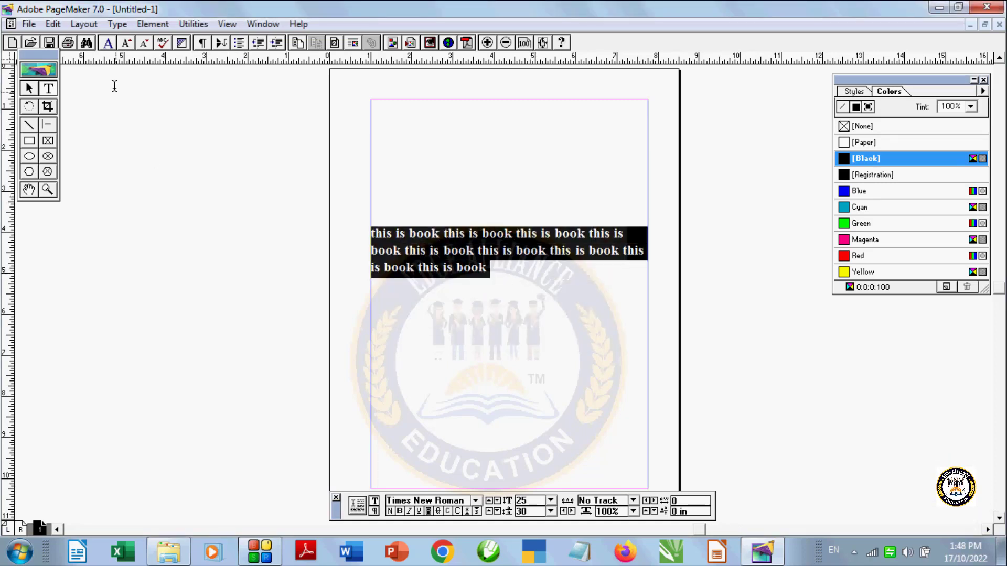
pyautogui.click(117, 24)
pyautogui.click(156, 274)
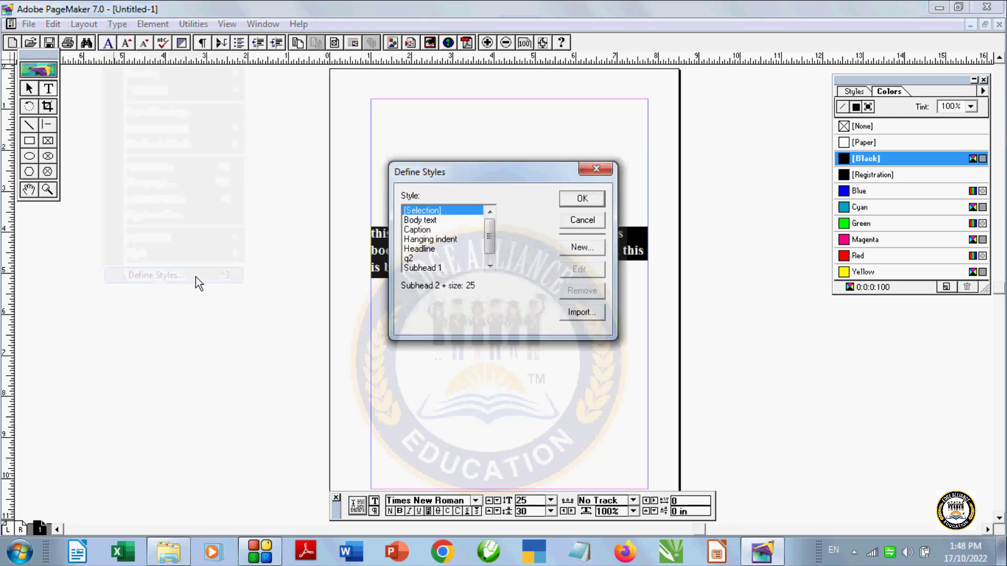
pyautogui.doubleClick(410, 259)
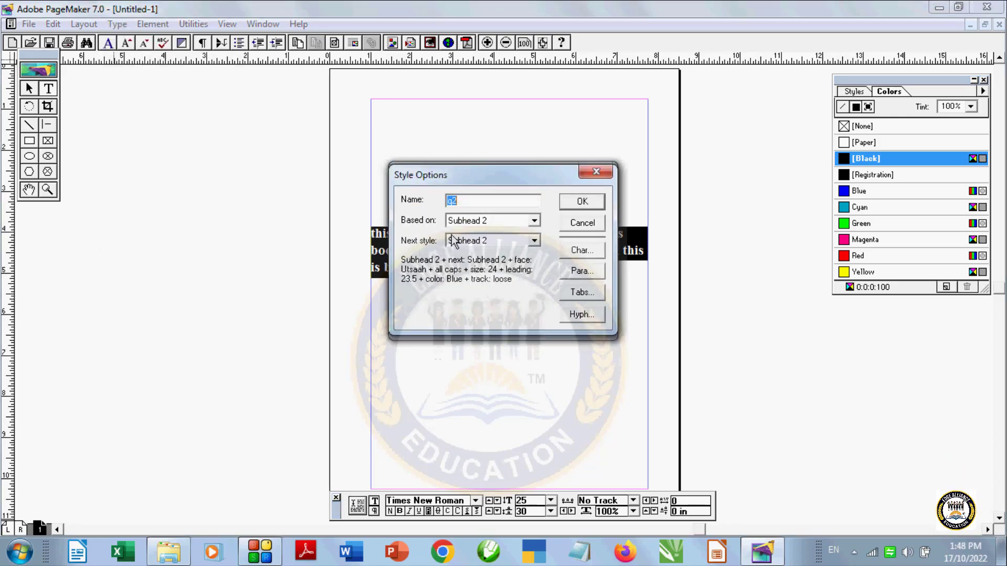
pyautogui.click(582, 202)
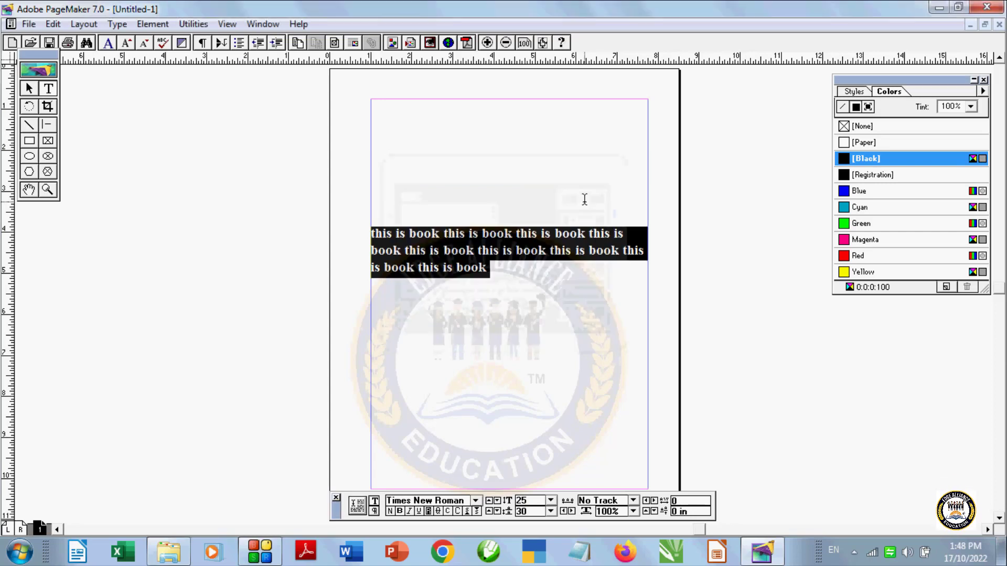
# Step: Apply the q2 style to the paragraph and select its text
pyautogui.click(117, 24)
pyautogui.moveTo(169, 253)
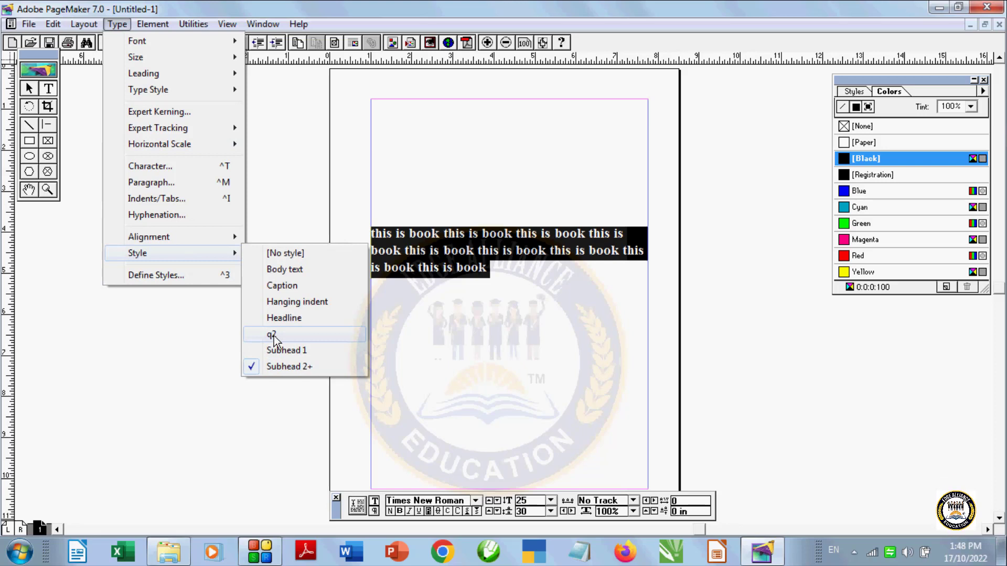
pyautogui.click(272, 333)
pyautogui.click(479, 265)
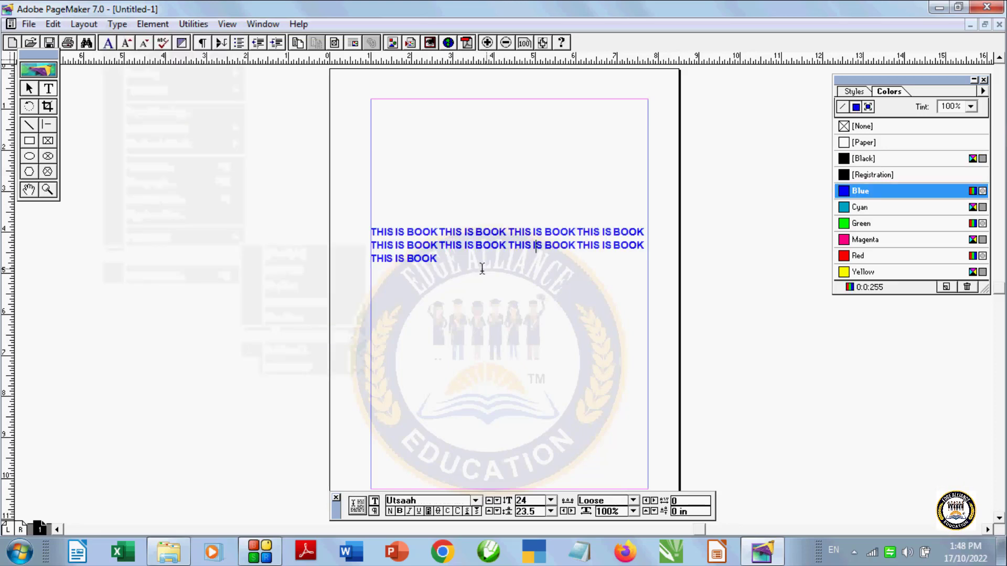
pyautogui.moveTo(445, 261); pyautogui.dragTo(332, 216)
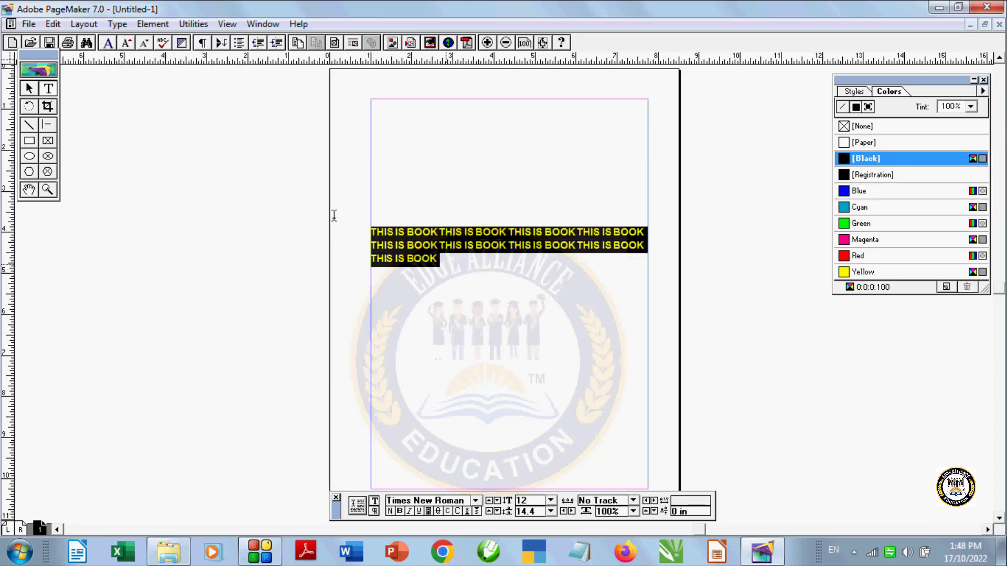
# Step: In Define Styles, begin a new style, view its character and paragraph settings, then cancel
pyautogui.click(117, 24)
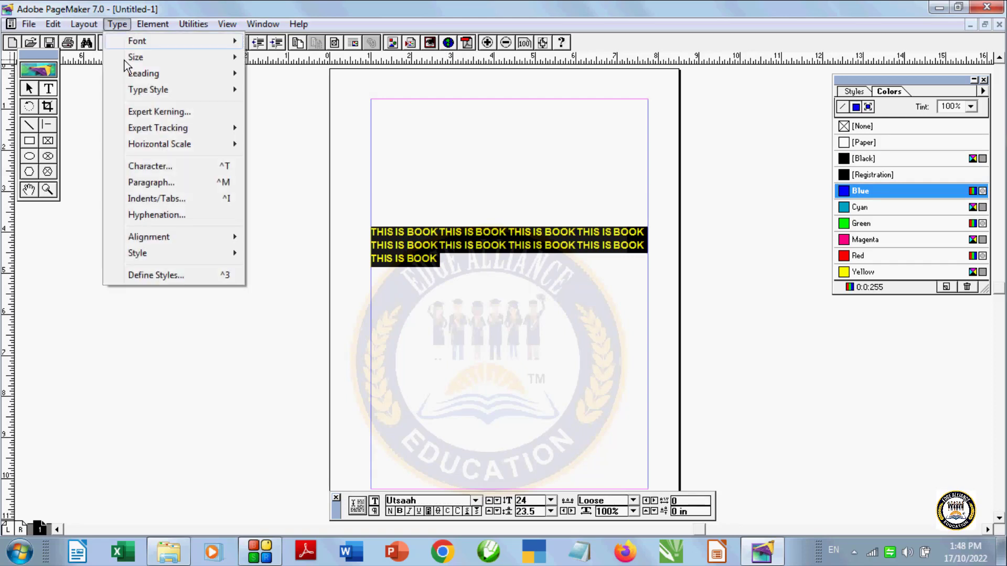
pyautogui.click(158, 275)
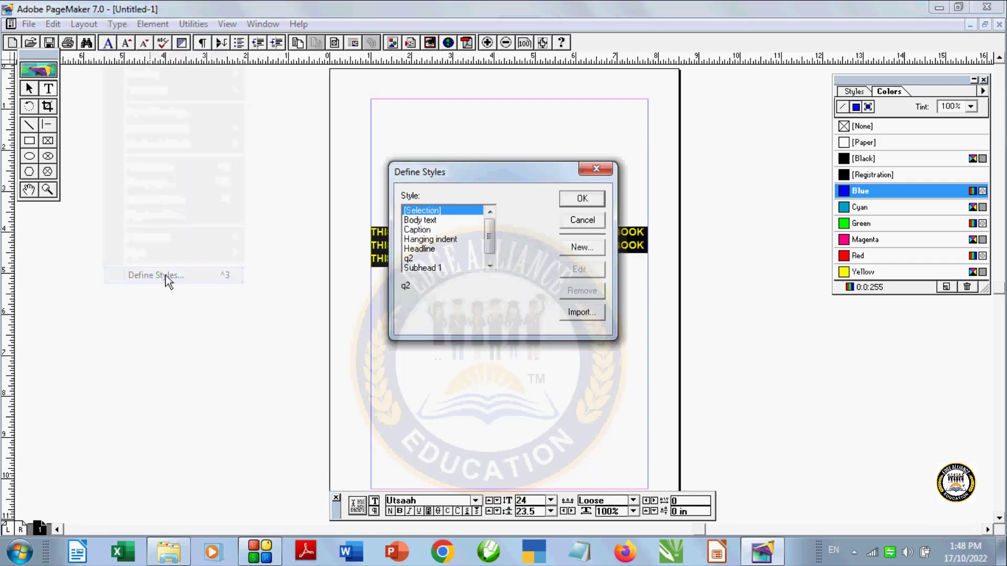
pyautogui.click(575, 252)
pyautogui.click(581, 251)
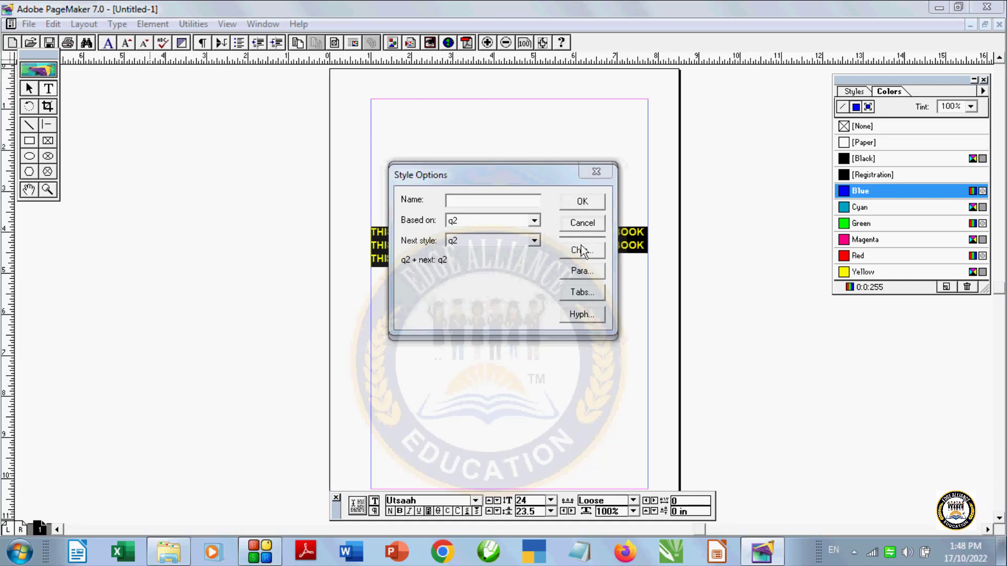
pyautogui.click(625, 196)
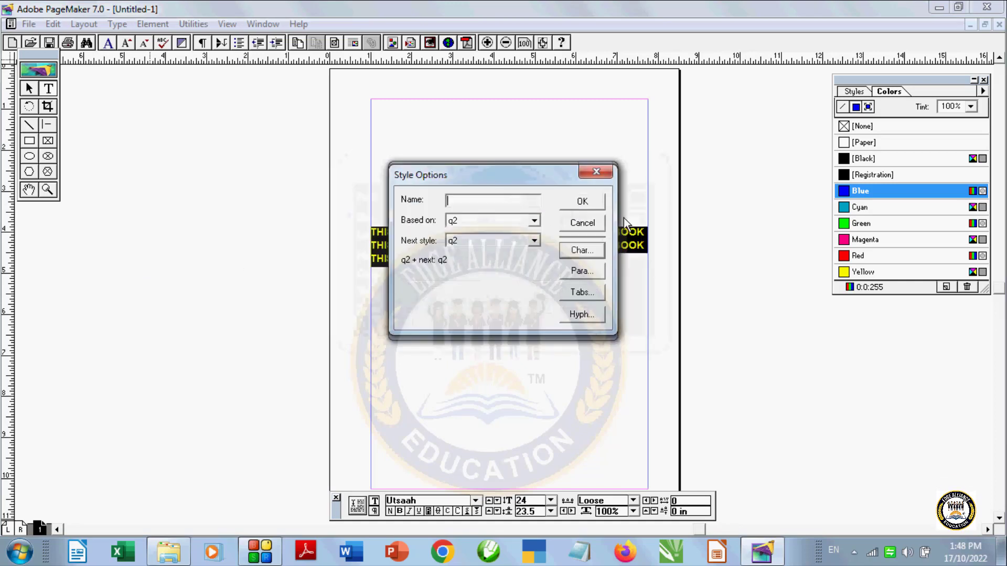
pyautogui.click(579, 272)
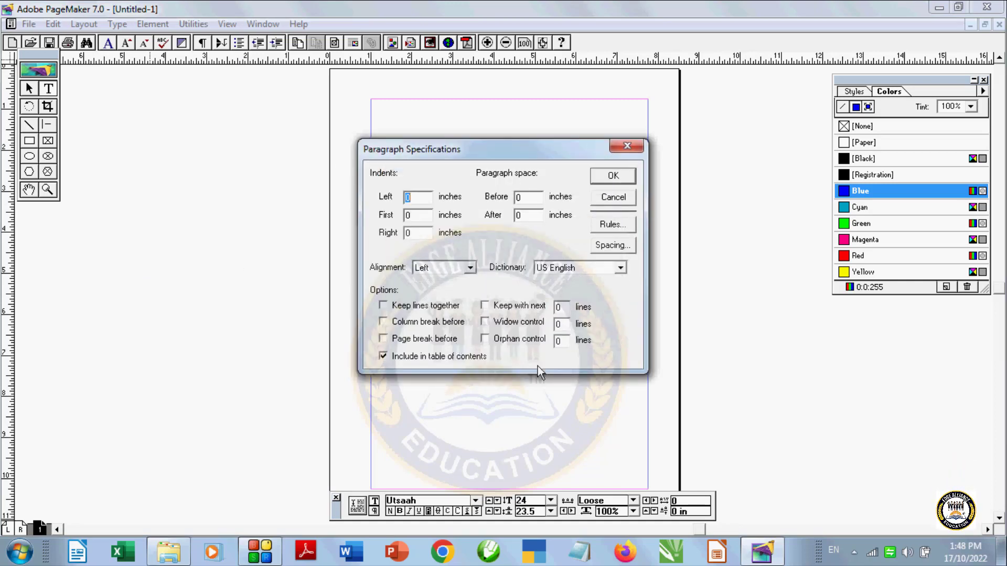
pyautogui.click(613, 198)
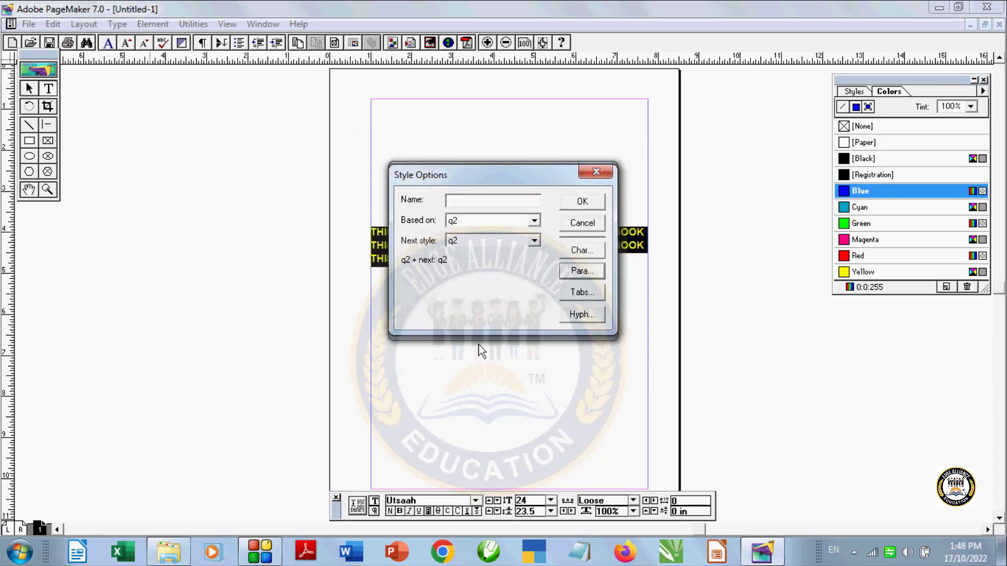
pyautogui.click(582, 223)
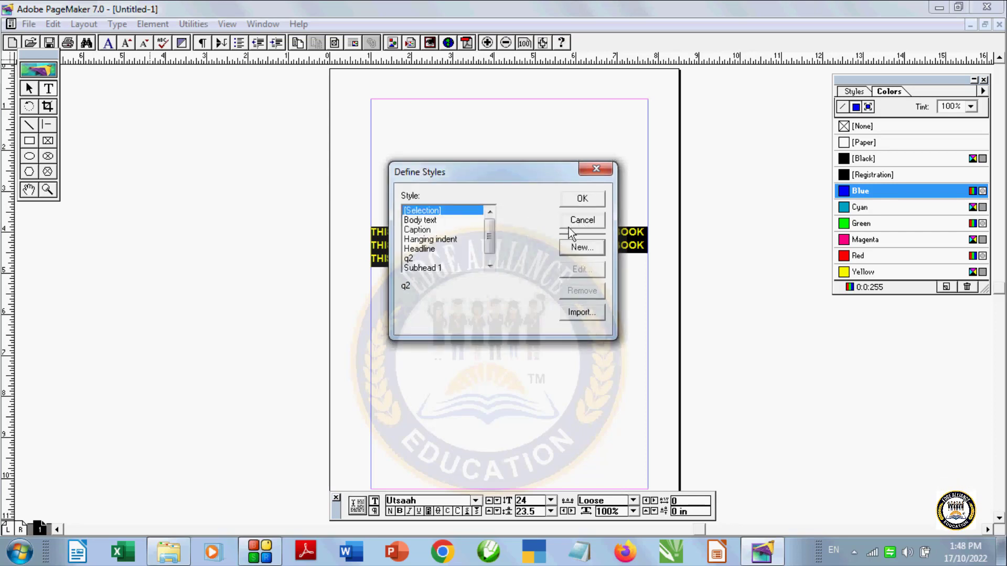
# Step: Remove the q2 style from the defined styles and close the dialog
pyautogui.click(474, 259)
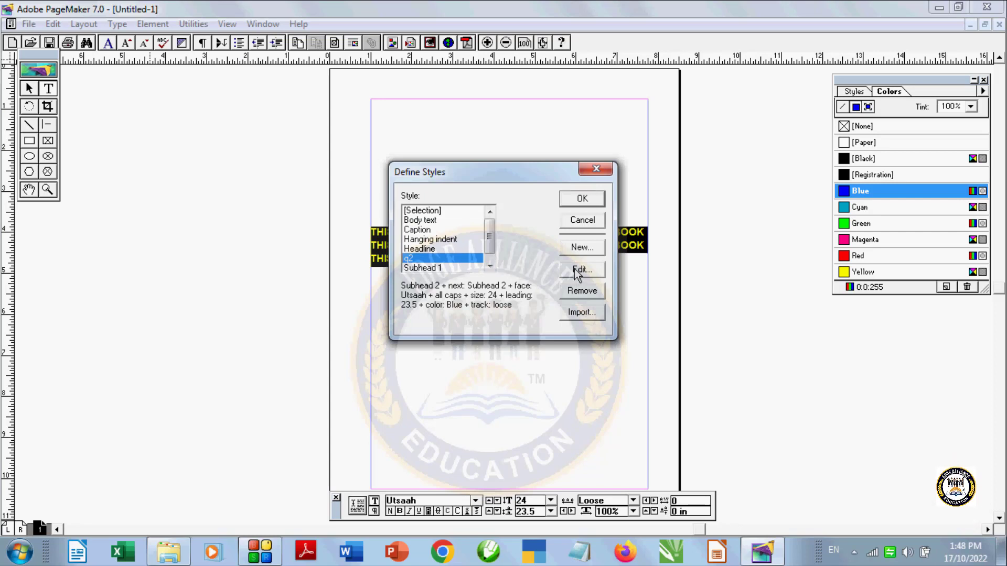
pyautogui.click(580, 292)
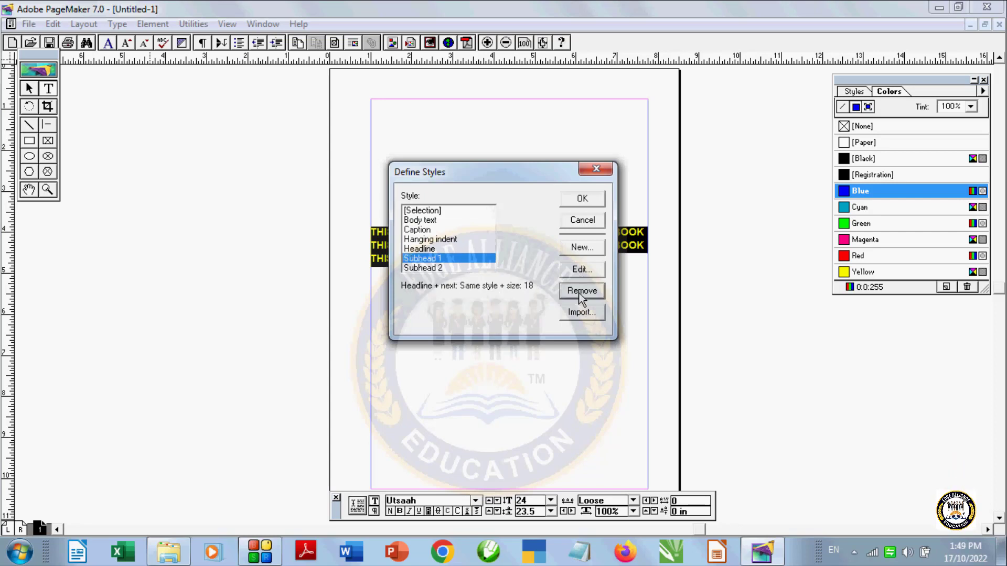
pyautogui.click(583, 200)
# Step: Select all three lines of the book text and colour them [Black]
pyautogui.click(513, 288)
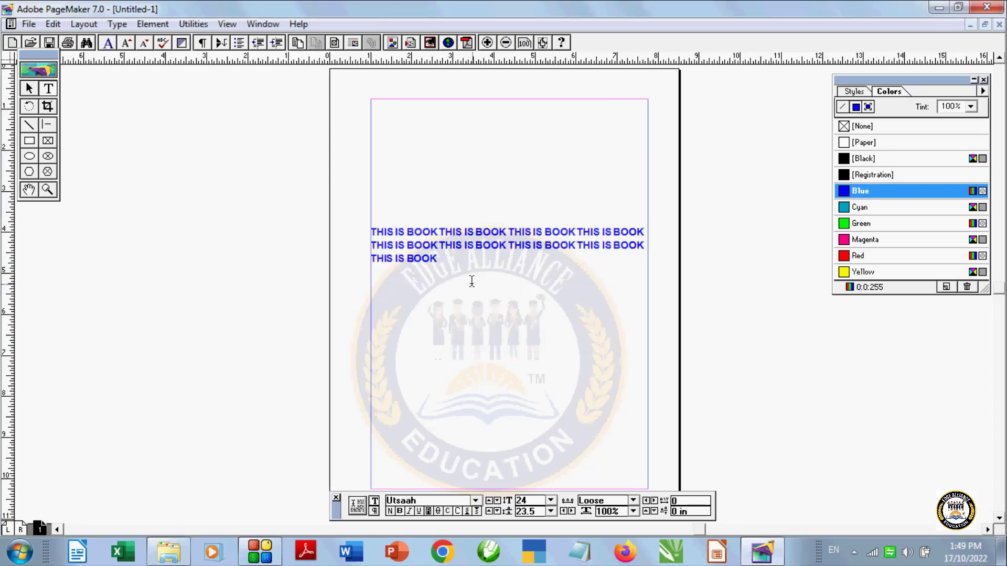
pyautogui.click(117, 24)
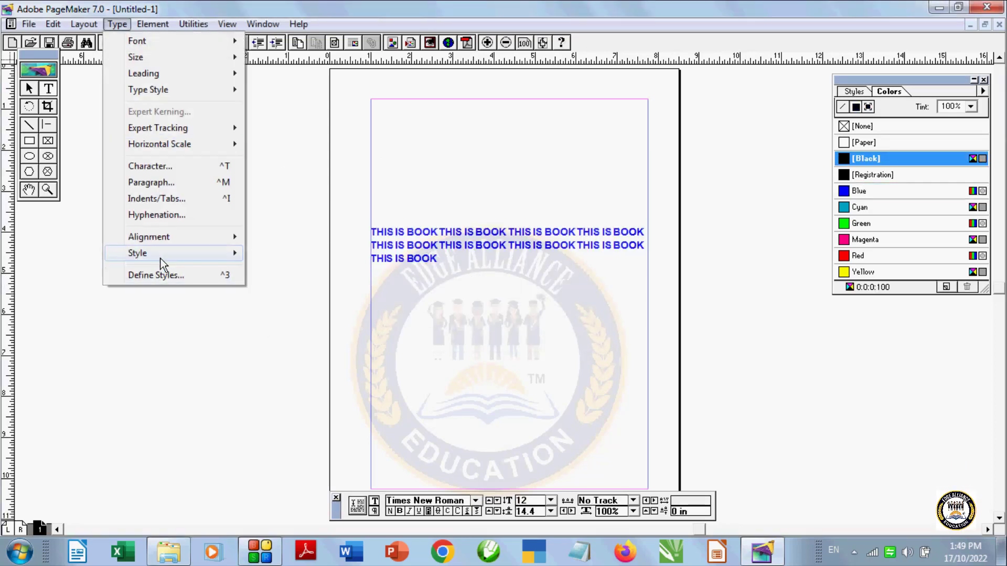
pyautogui.moveTo(139, 254)
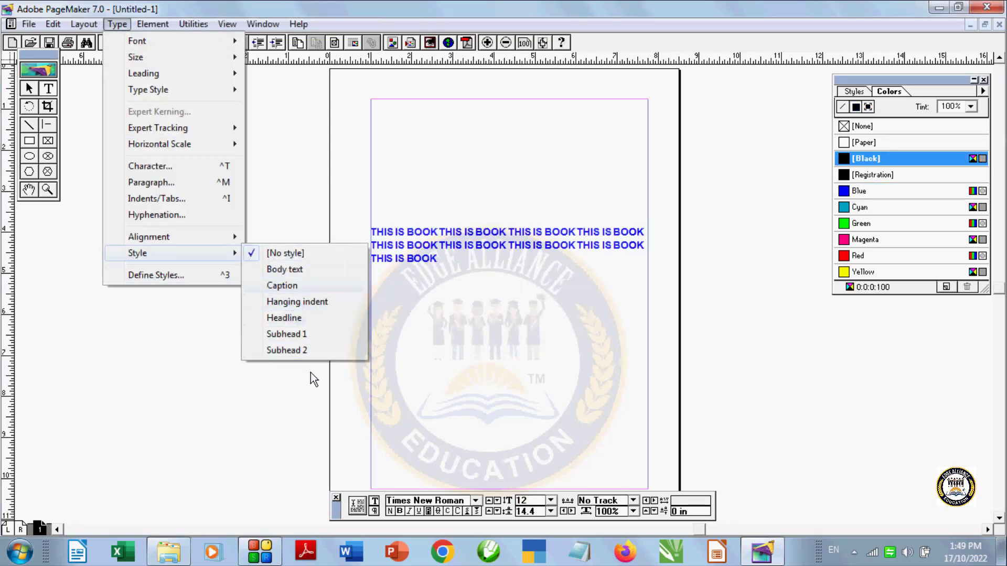
pyautogui.click(311, 372)
pyautogui.moveTo(448, 256); pyautogui.dragTo(641, 151)
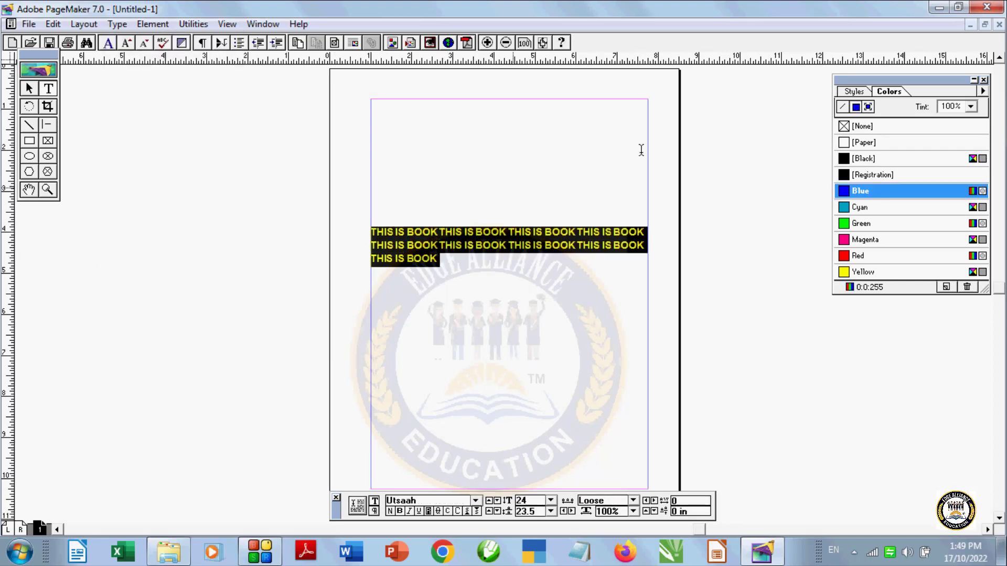
pyautogui.click(860, 159)
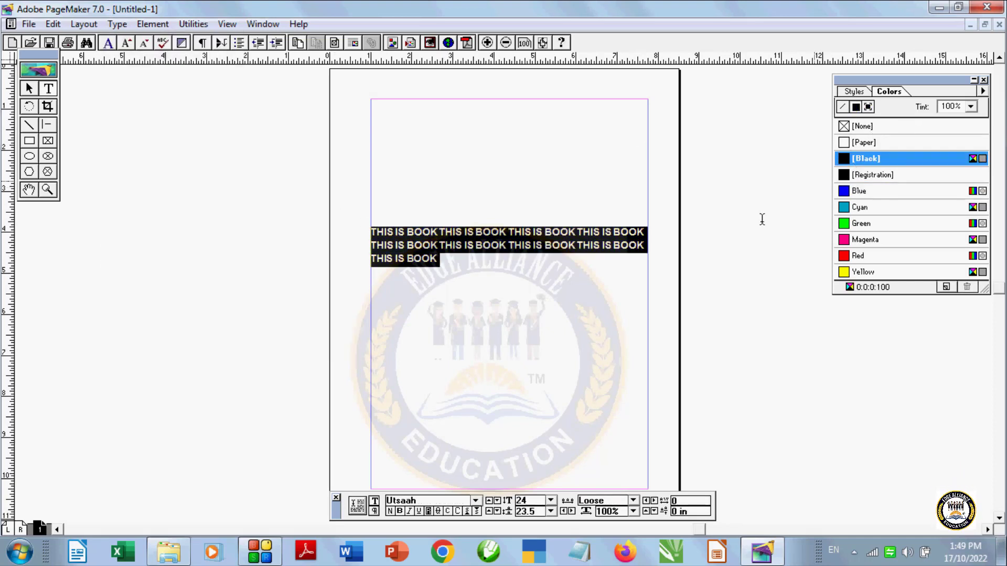
pyautogui.click(496, 314)
# Step: Select the whole THIS IS BOOK text block with the Pointer tool and delete it
pyautogui.click(157, 27)
pyautogui.moveTo(118, 24)
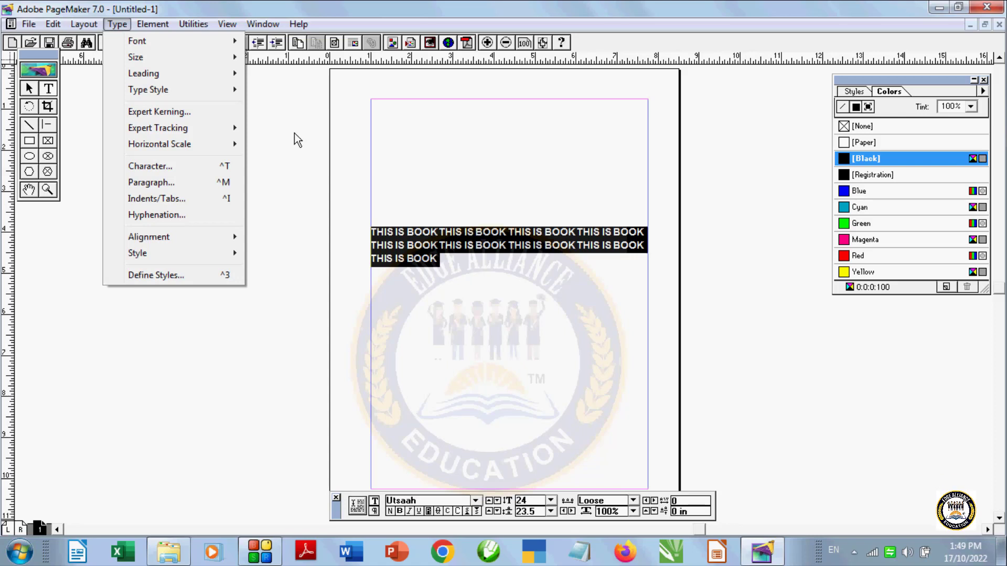
pyautogui.click(281, 142)
pyautogui.click(143, 25)
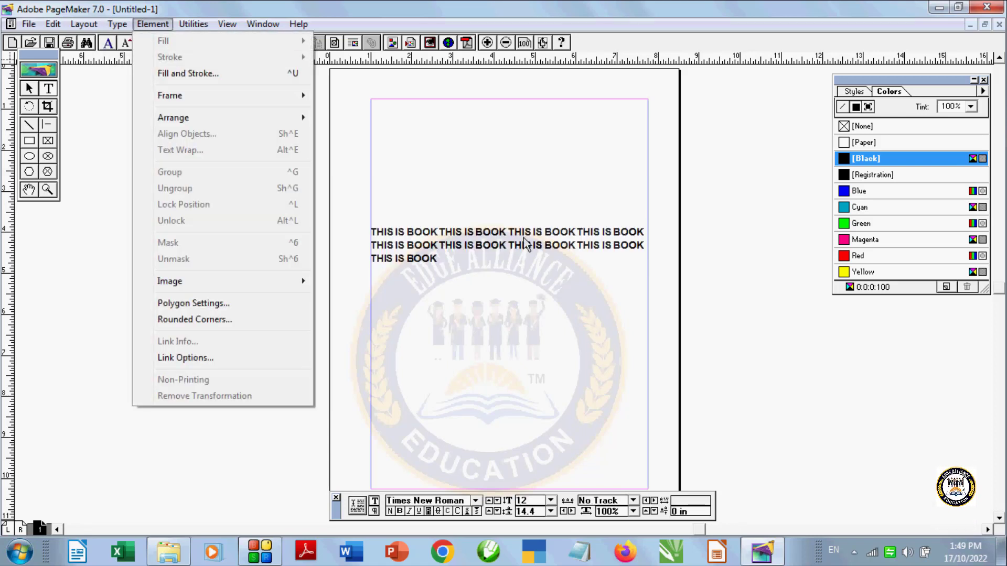
pyautogui.click(161, 47)
pyautogui.click(156, 24)
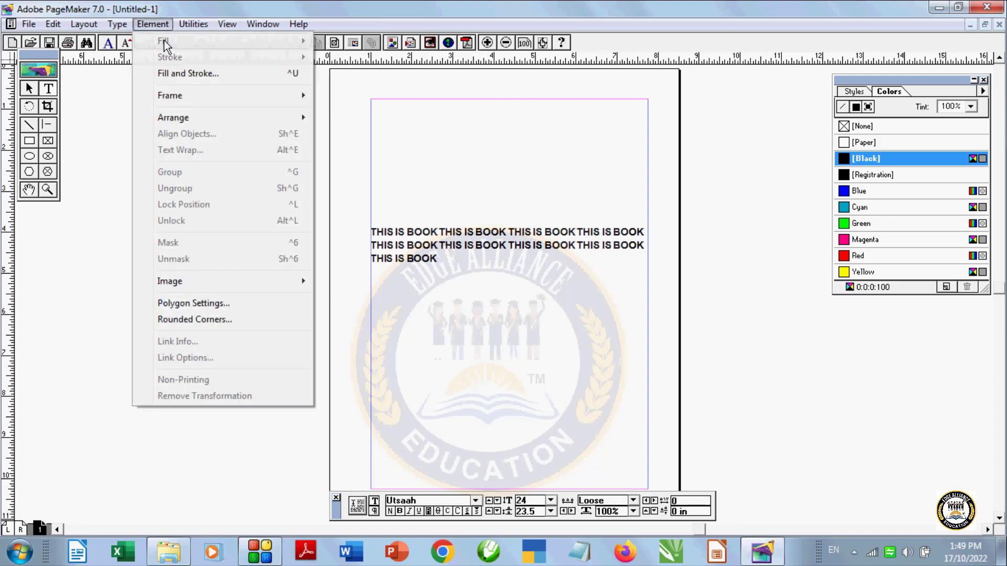
pyautogui.click(29, 88)
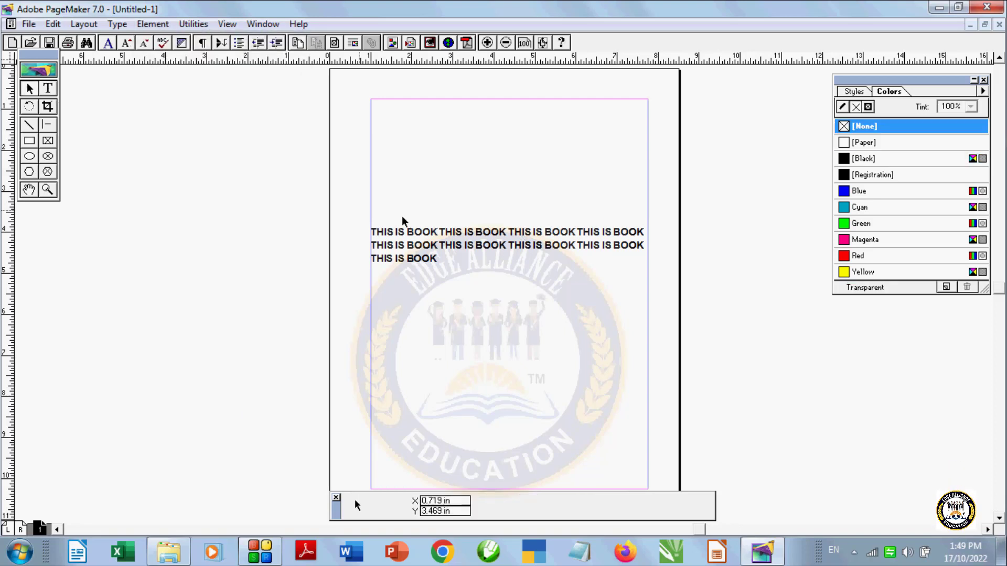
pyautogui.click(455, 232)
pyautogui.press('Delete')
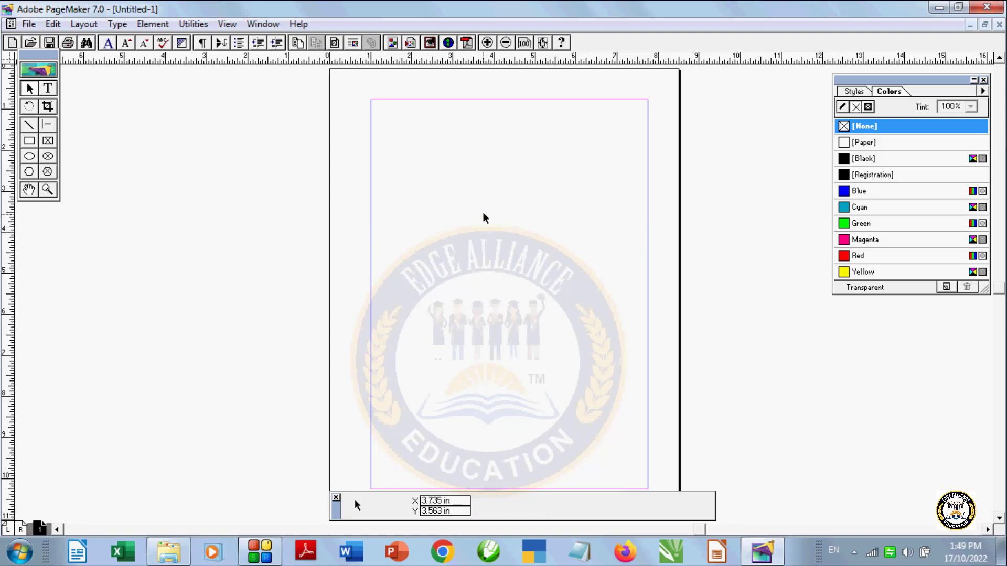
# Step: Open and close the Adobe Online window, then move the toolbox lower
pyautogui.click(51, 74)
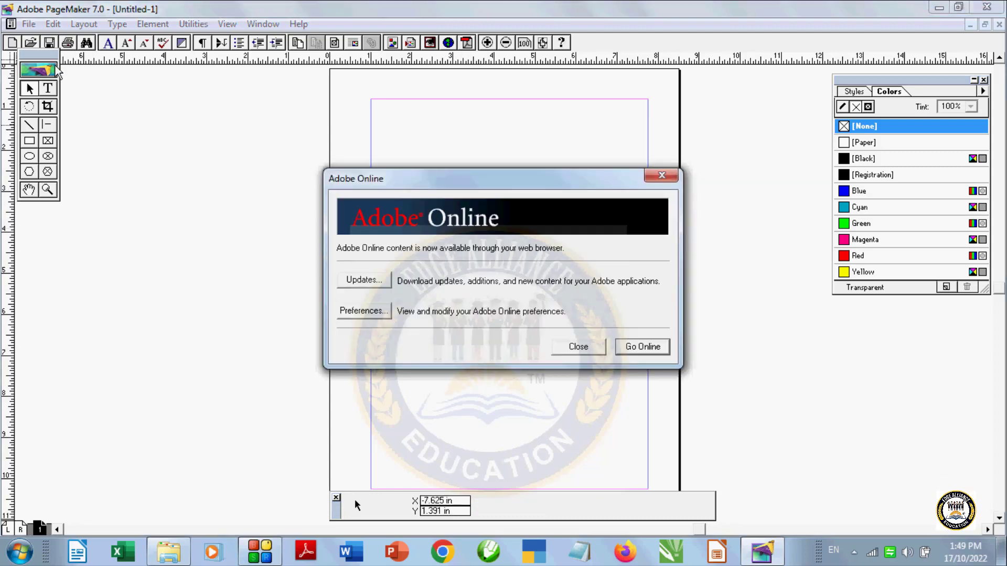
pyautogui.click(577, 347)
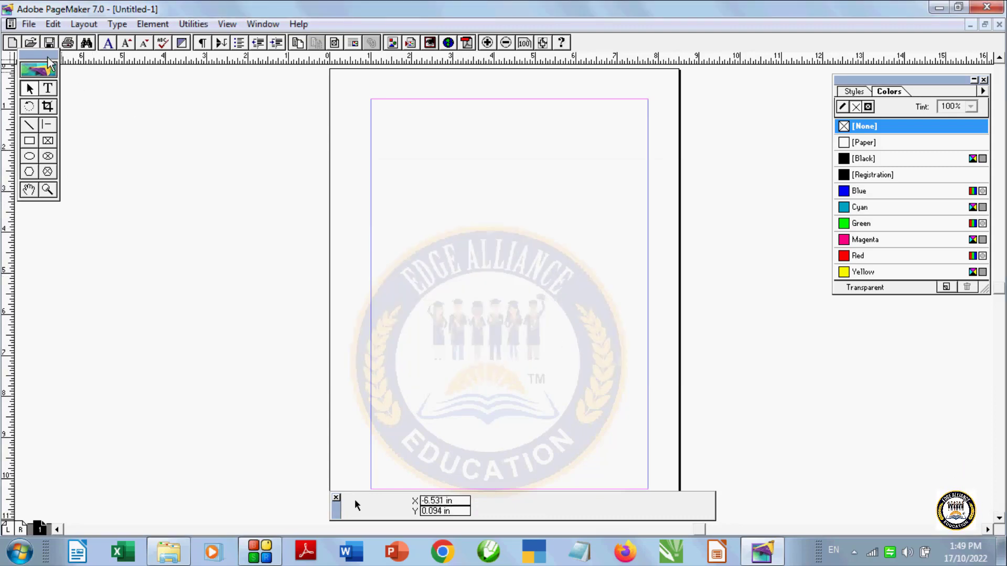
pyautogui.moveTo(48, 57); pyautogui.dragTo(46, 110)
pyautogui.click(29, 194)
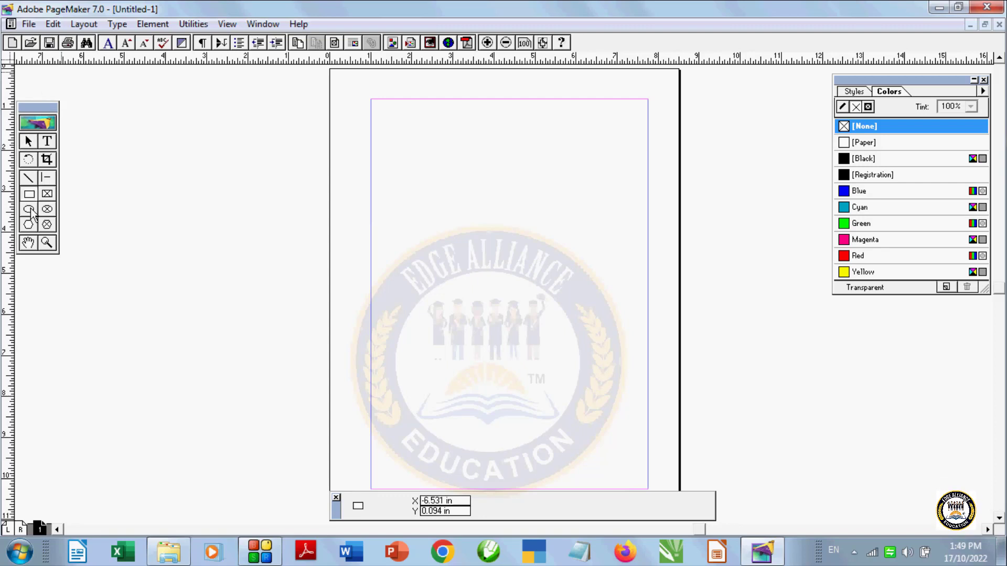
# Step: Draw an oval near the top of the page with a solid fill, trying red, blue, yellow and green
pyautogui.moveTo(416, 181); pyautogui.dragTo(530, 305)
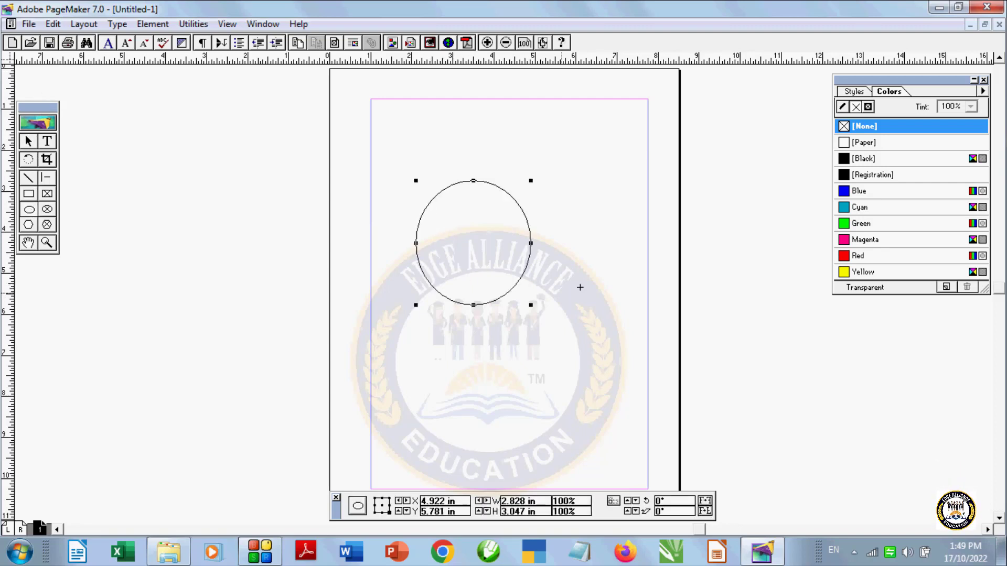
pyautogui.click(152, 24)
pyautogui.moveTo(189, 41)
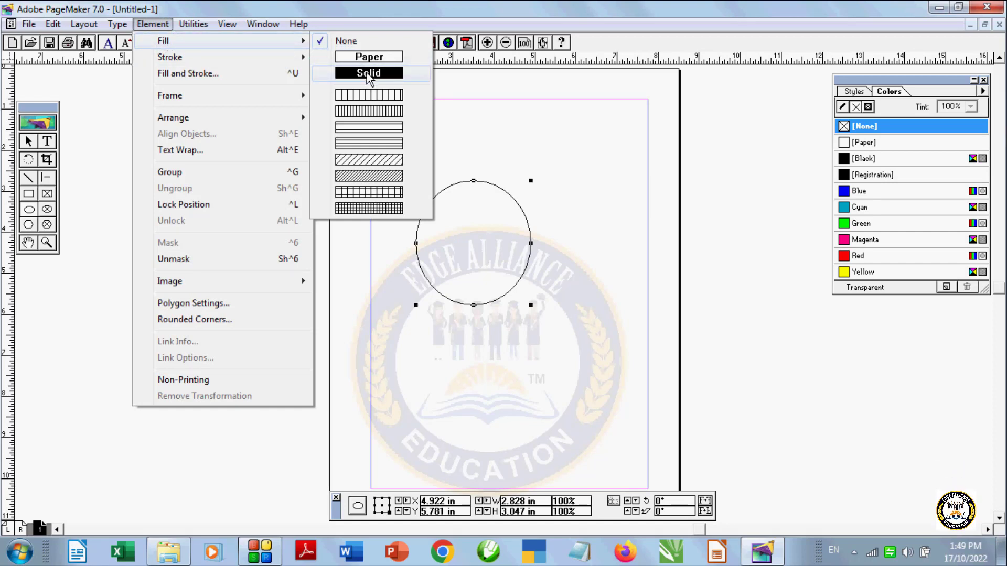
pyautogui.click(367, 74)
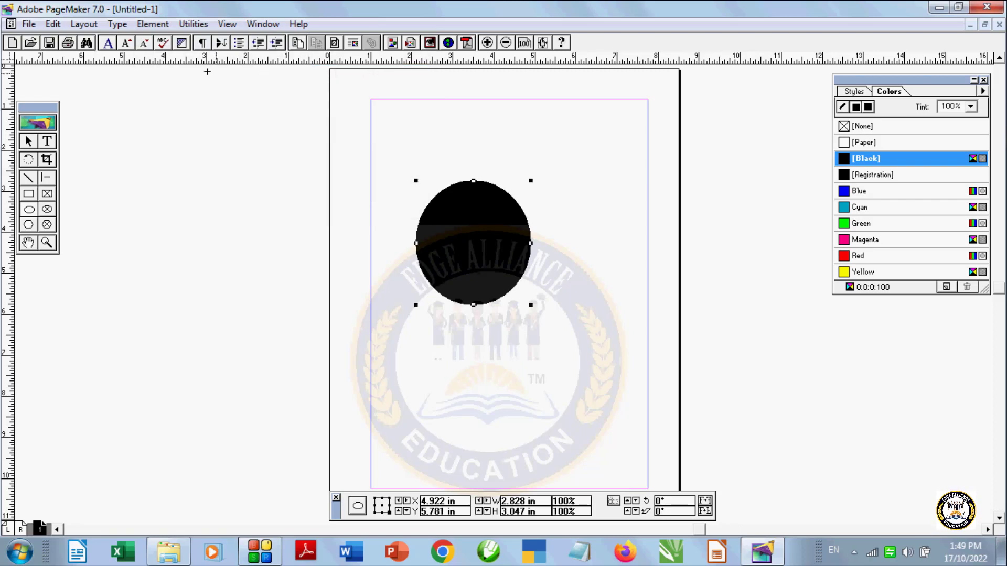
pyautogui.click(860, 256)
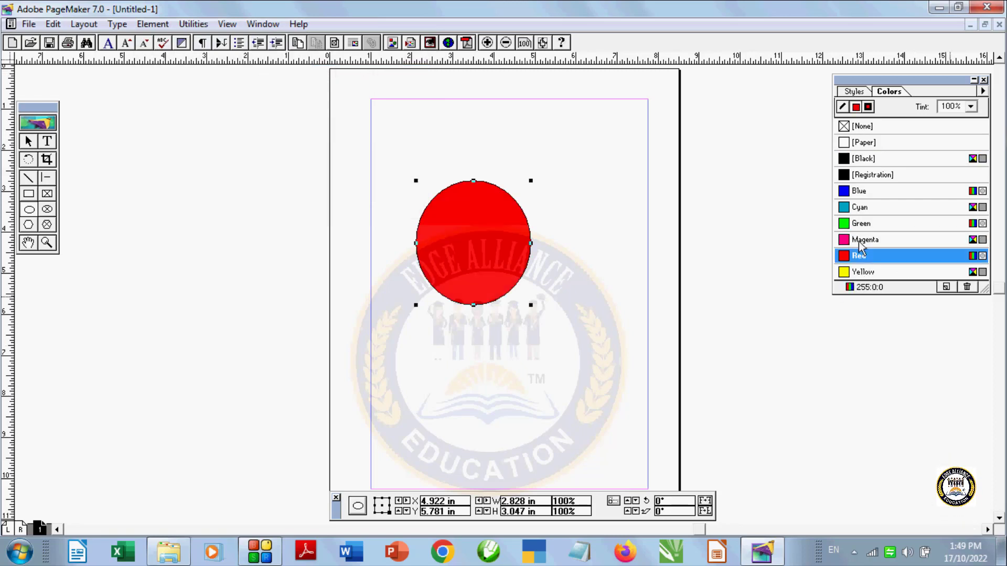
pyautogui.click(866, 239)
pyautogui.click(860, 207)
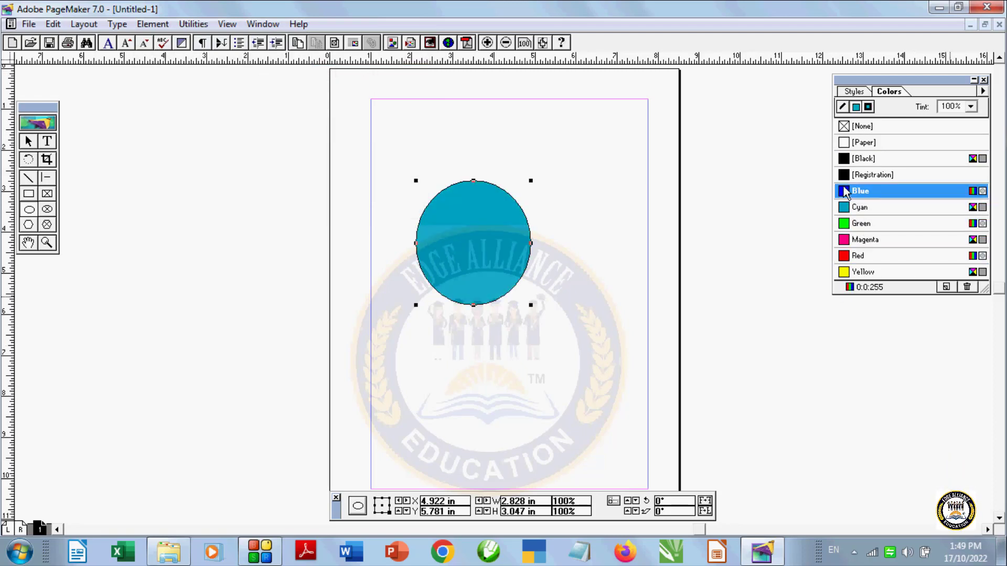
pyautogui.click(859, 256)
pyautogui.click(863, 271)
pyautogui.click(865, 240)
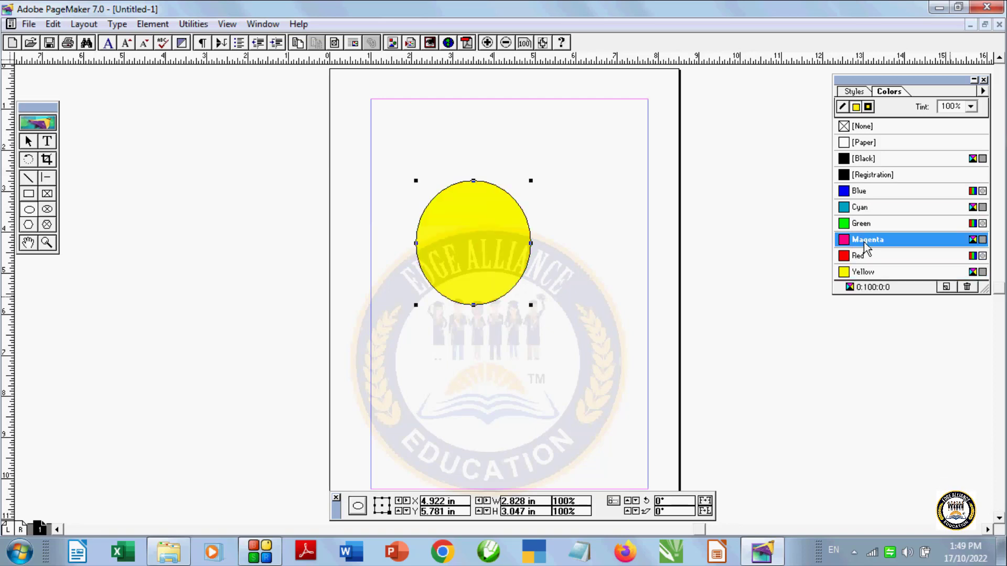
# Step: Try vertical-line, hatched, grid and Paper fills, then settle on solid magenta
pyautogui.click(152, 24)
pyautogui.moveTo(163, 41)
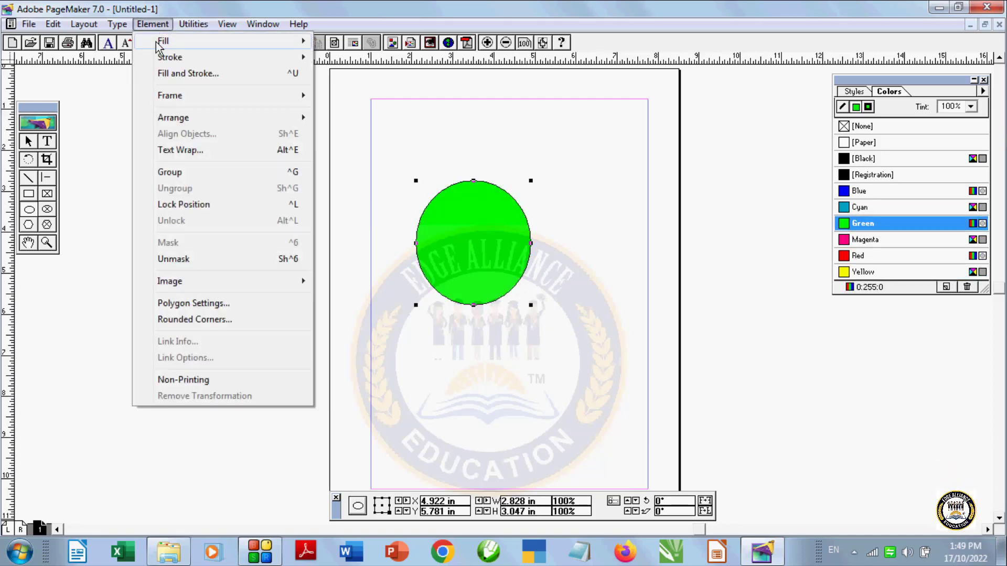
pyautogui.click(357, 98)
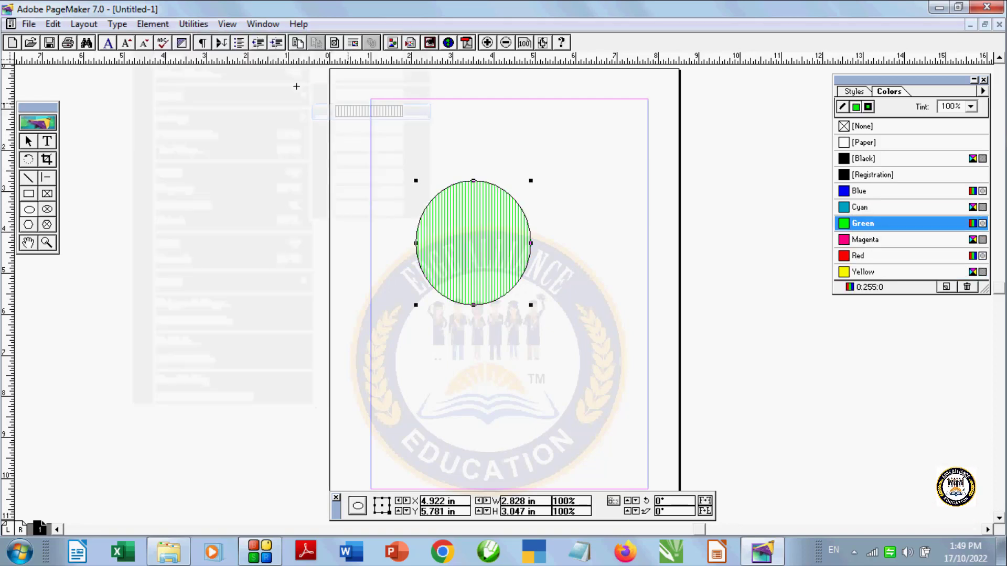
pyautogui.click(153, 24)
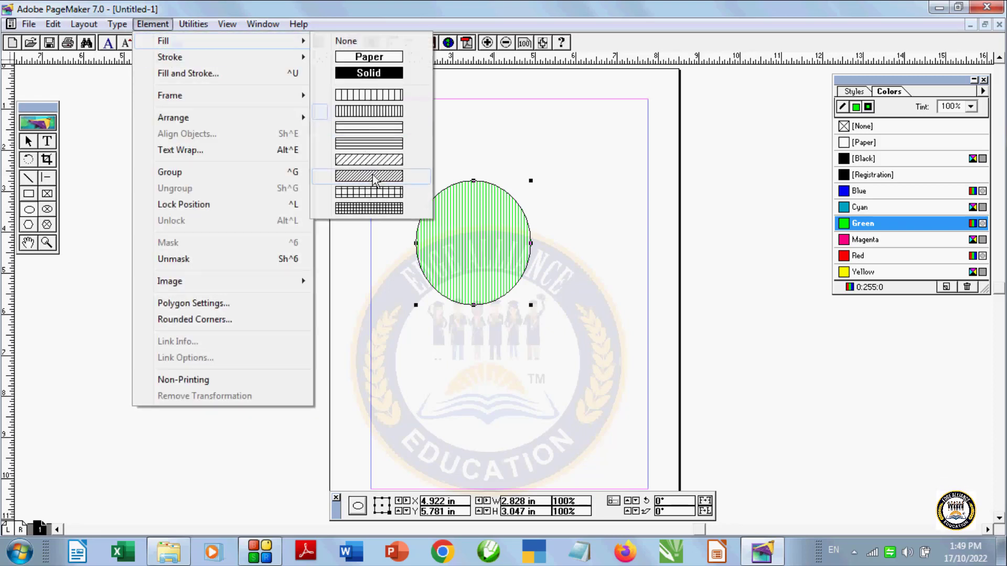
pyautogui.click(369, 160)
pyautogui.click(157, 24)
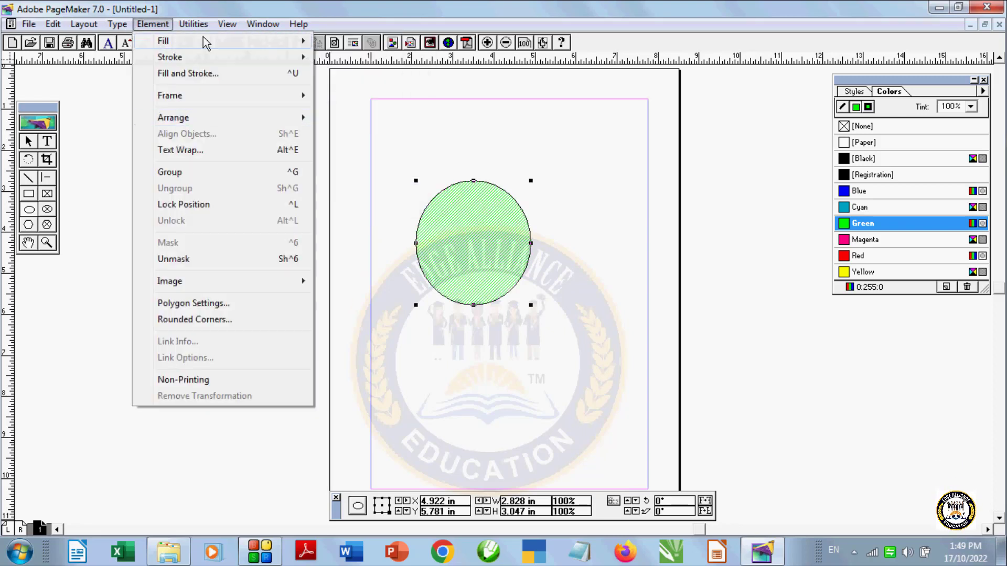
pyautogui.click(369, 193)
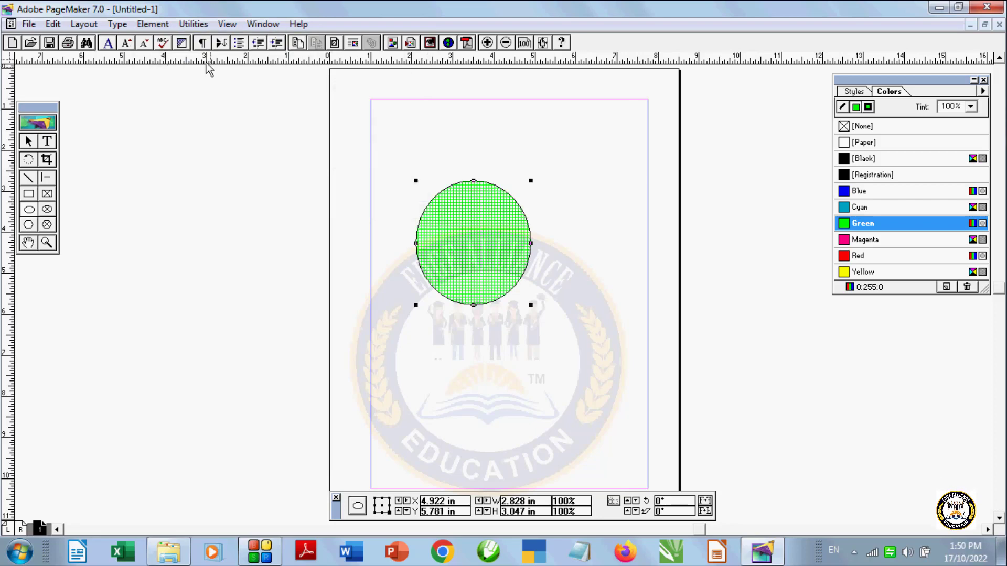
pyautogui.click(155, 24)
pyautogui.moveTo(166, 41)
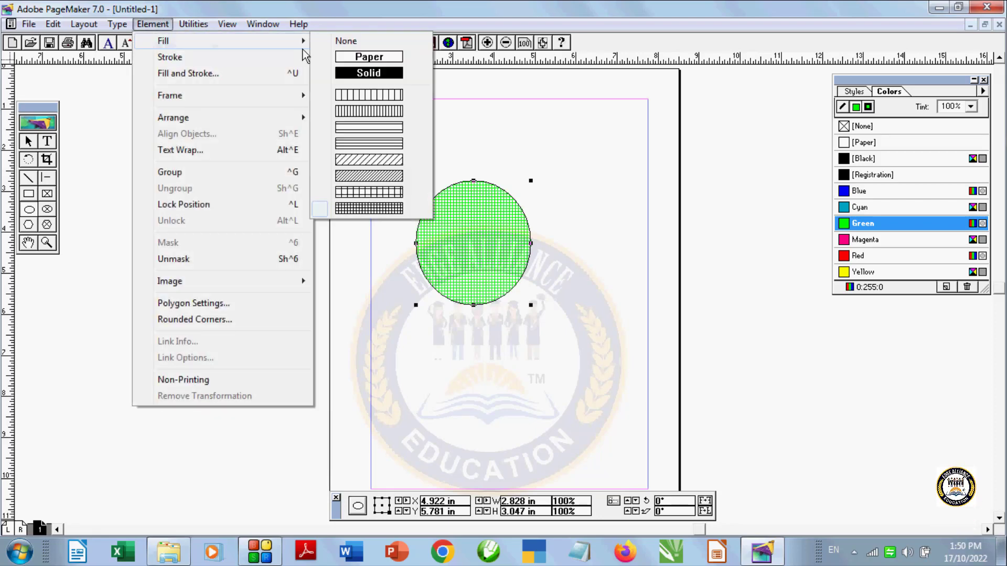
pyautogui.click(349, 58)
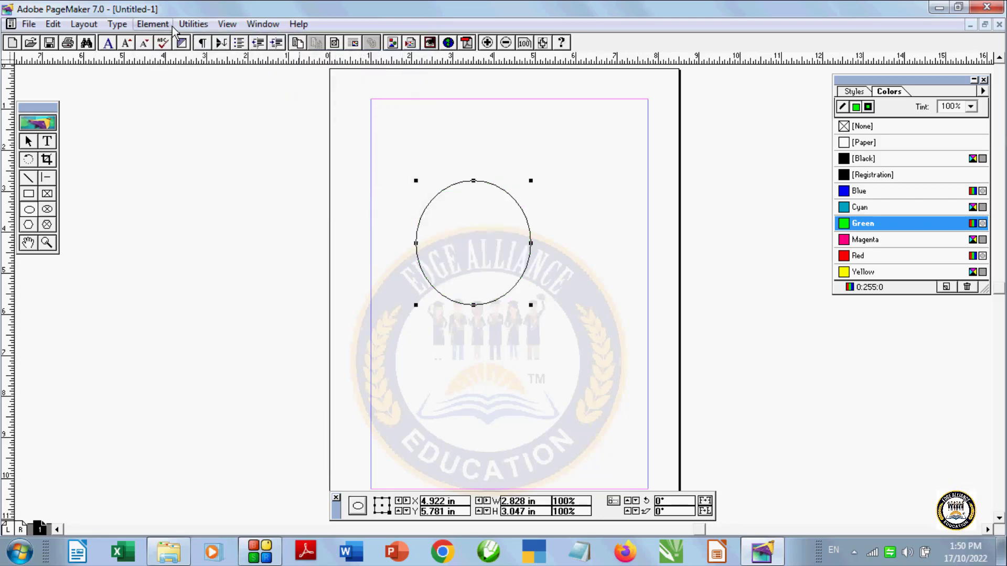
pyautogui.click(152, 24)
pyautogui.moveTo(163, 41)
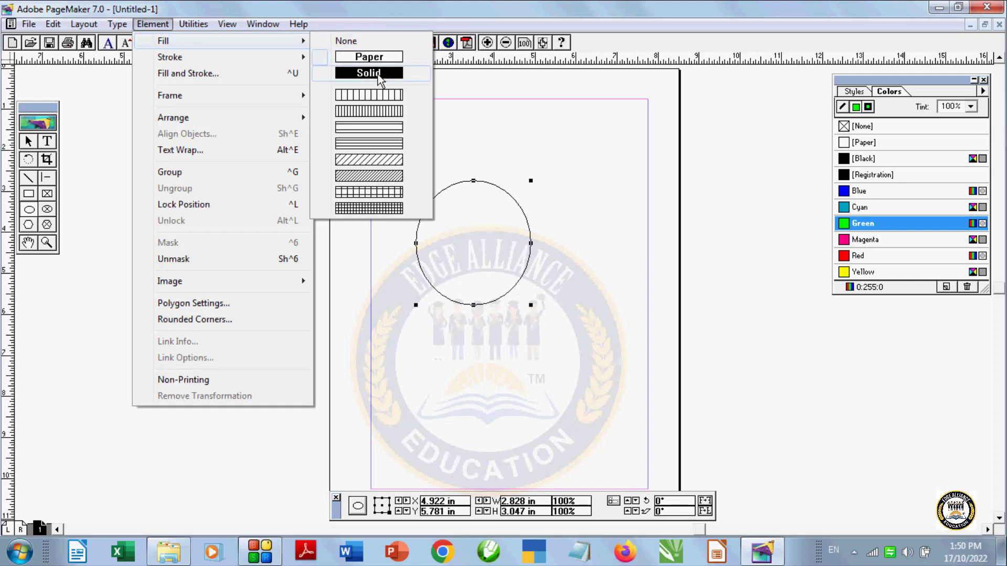
pyautogui.click(378, 74)
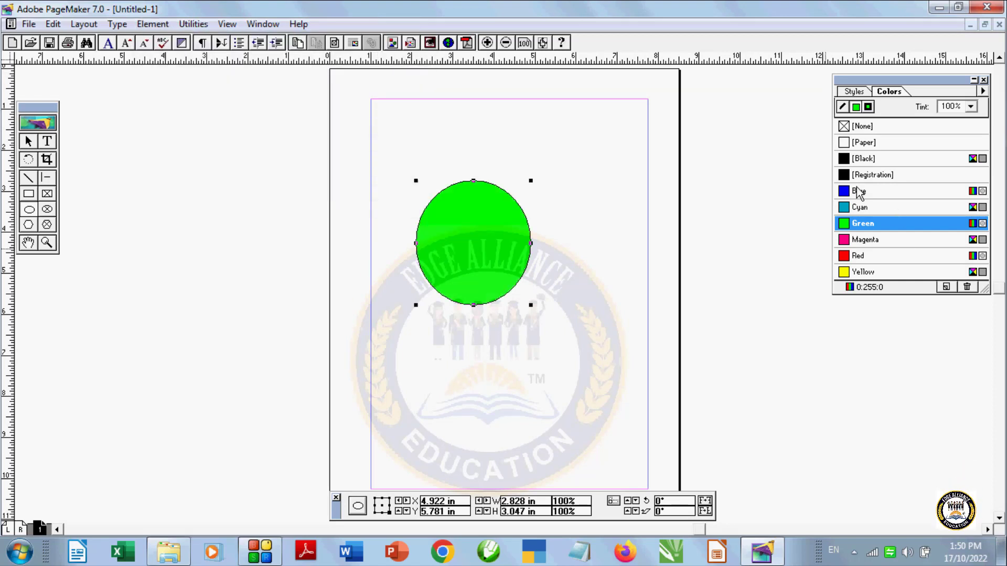
pyautogui.click(860, 240)
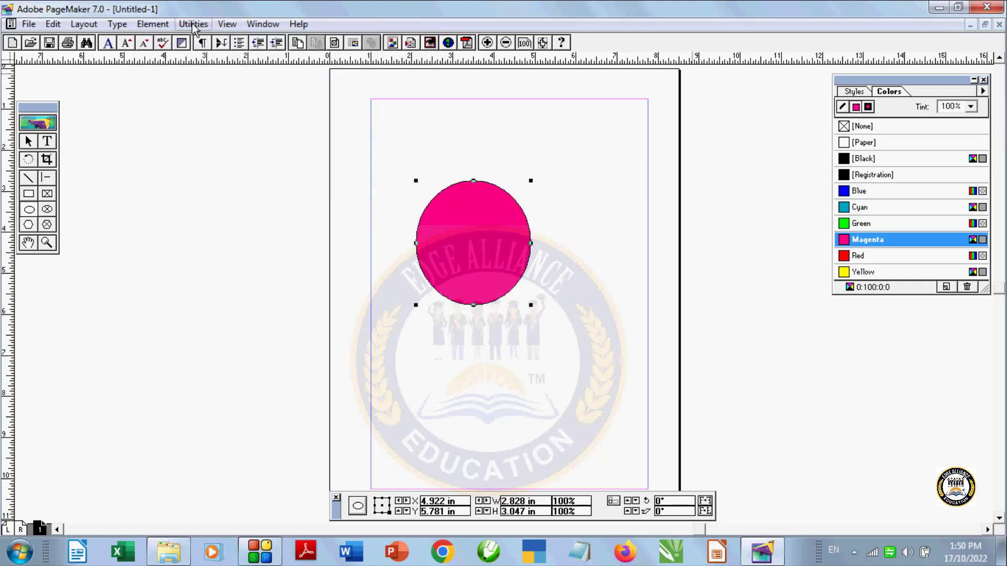
# Step: Try 12pt, 6pt dashed and 4pt dotted strokes on the circle, then set the stroke to None
pyautogui.click(153, 24)
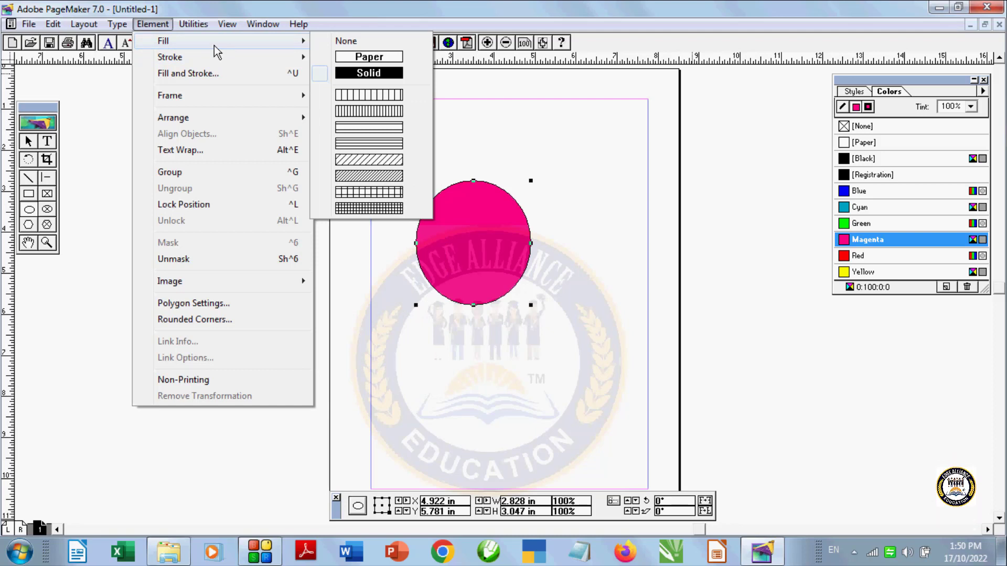
pyautogui.moveTo(170, 58)
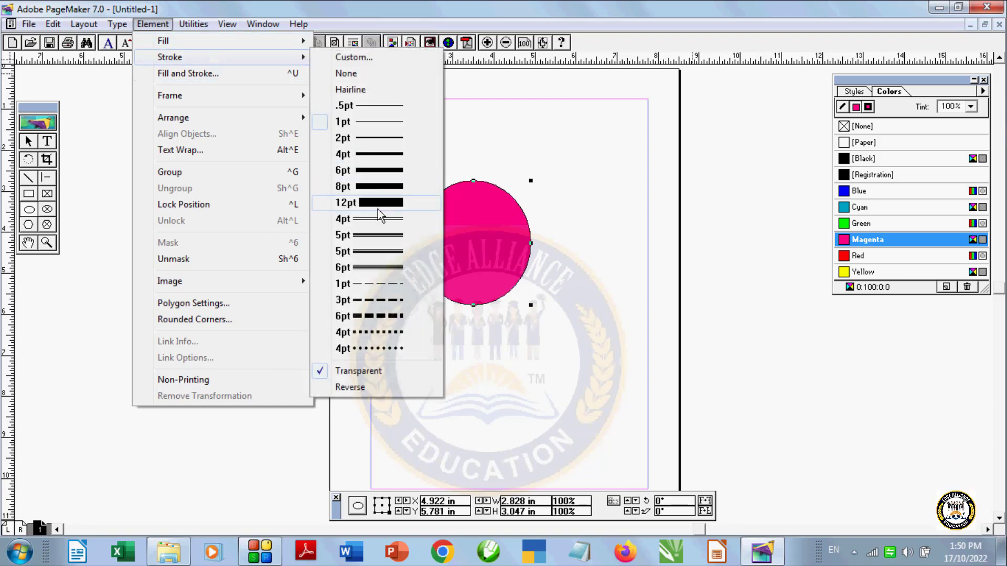
pyautogui.click(377, 204)
pyautogui.click(153, 24)
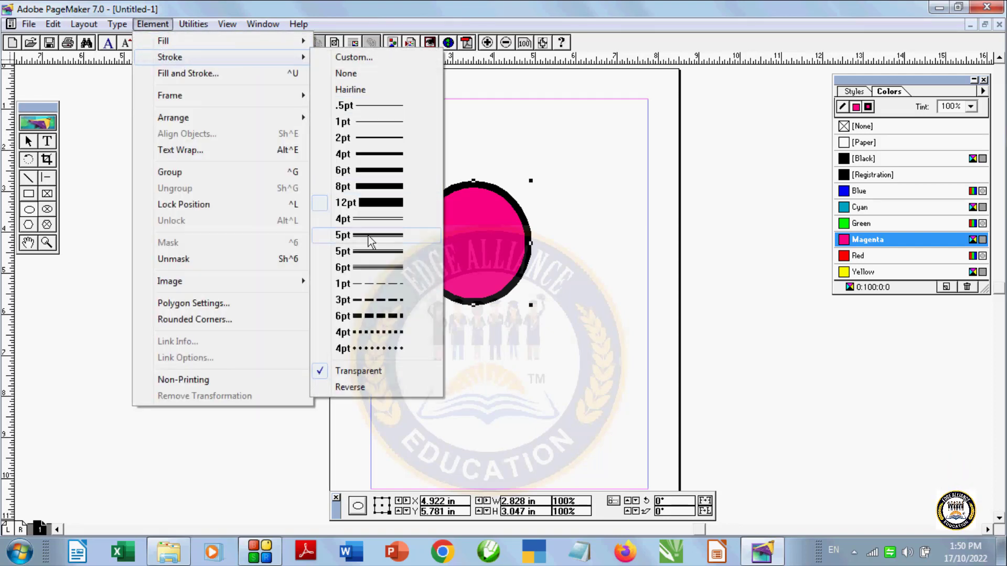
pyautogui.click(366, 317)
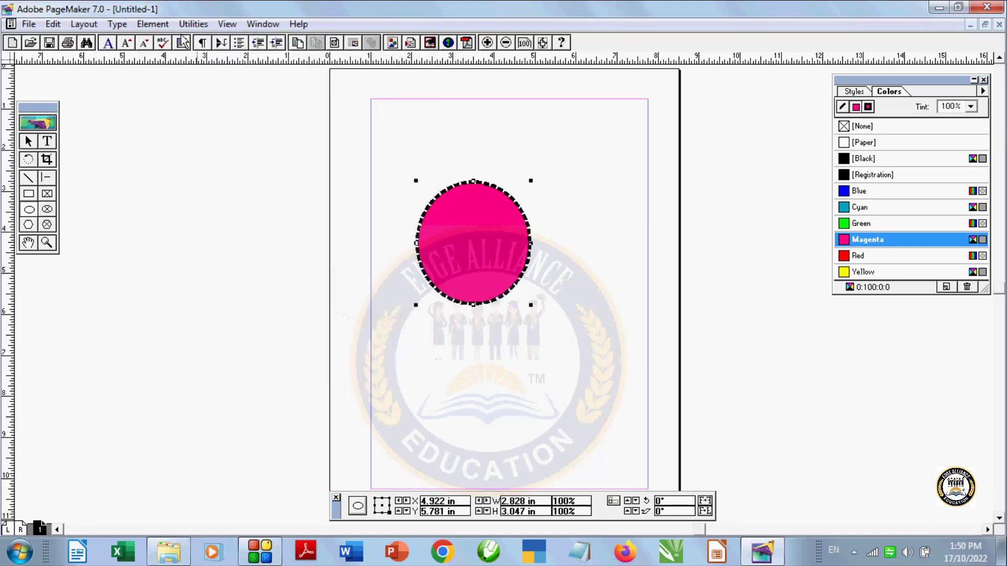
pyautogui.click(153, 24)
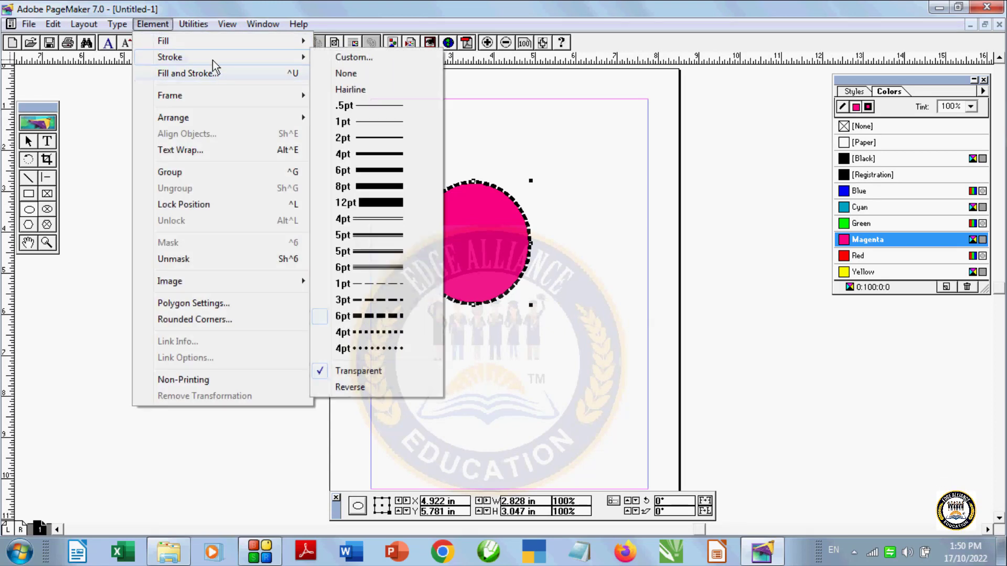
pyautogui.moveTo(169, 57)
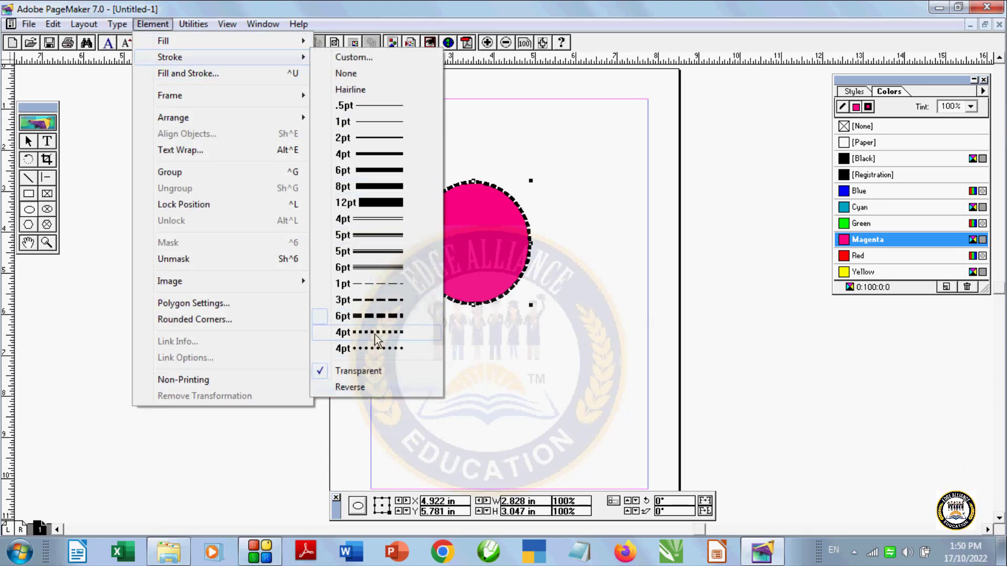
pyautogui.click(375, 334)
pyautogui.click(153, 24)
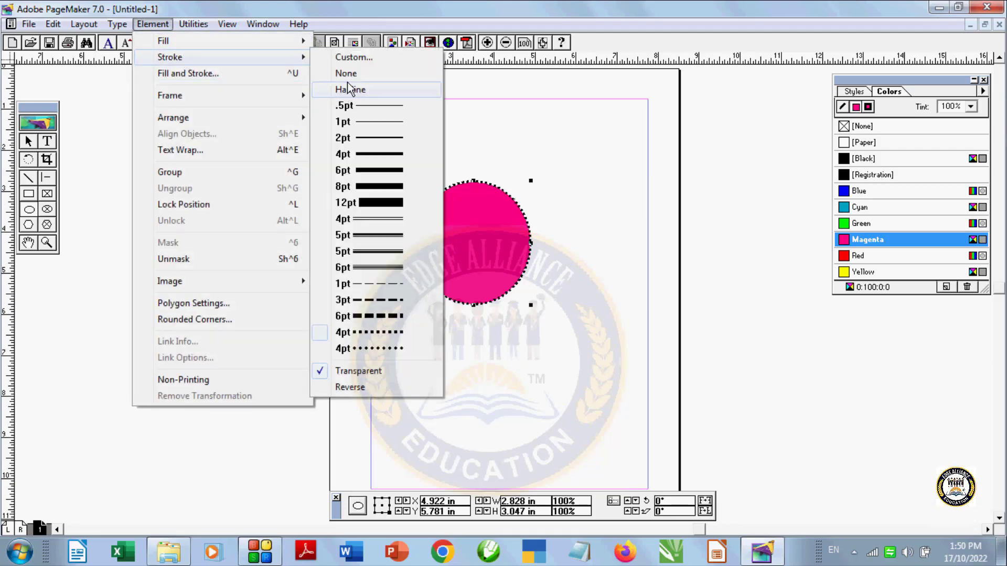
pyautogui.click(345, 74)
# Step: Give the circle a hairline, then a 4pt black stroke, toggling Reverse on and off
pyautogui.click(153, 24)
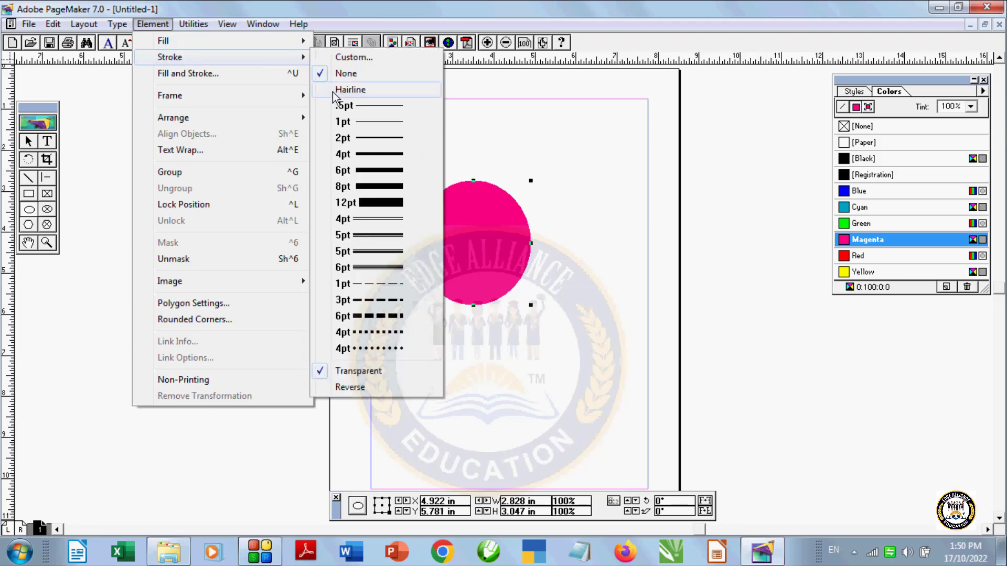
pyautogui.click(322, 89)
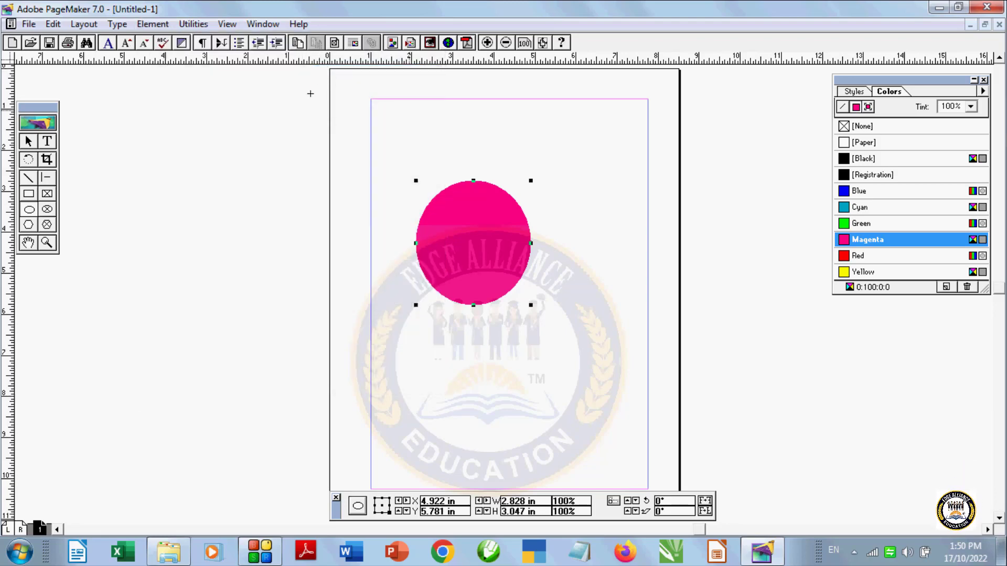
pyautogui.click(155, 24)
pyautogui.moveTo(169, 56)
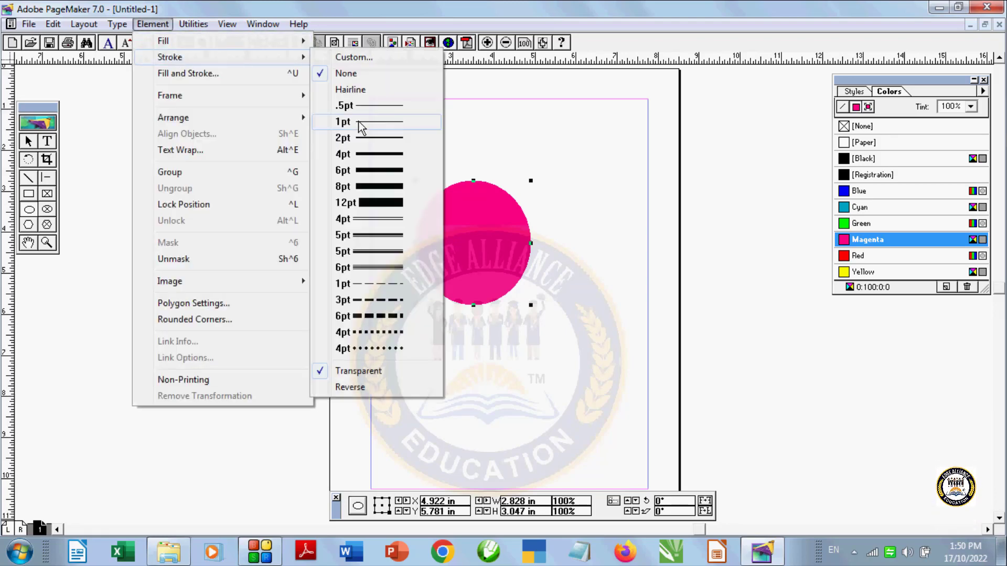
pyautogui.click(363, 153)
pyautogui.click(153, 24)
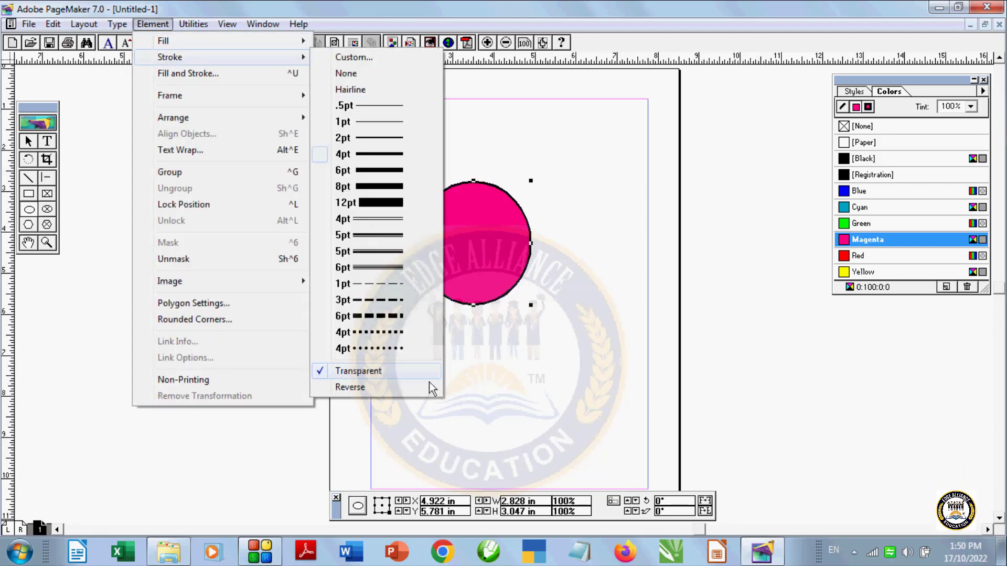
pyautogui.click(367, 389)
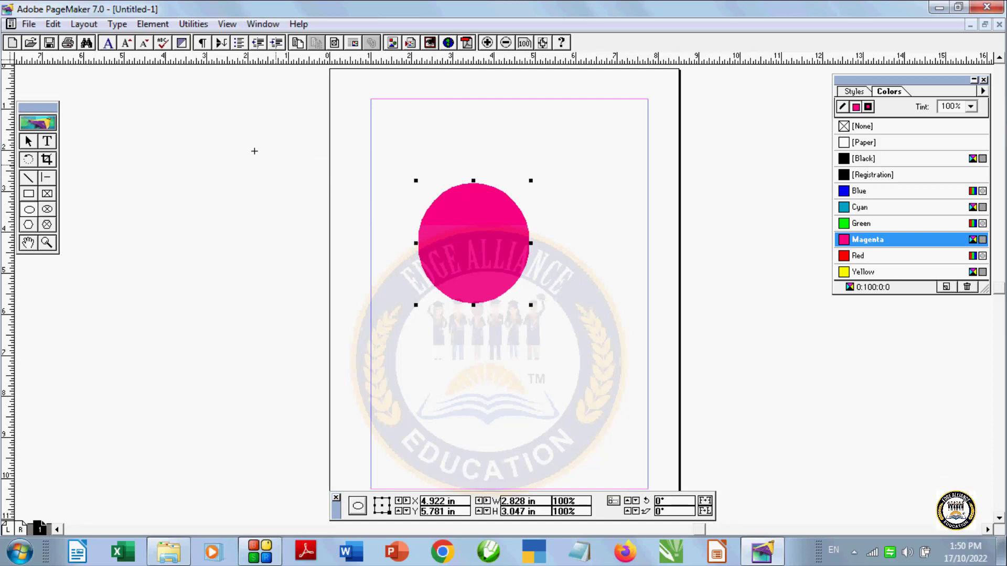
pyautogui.click(152, 24)
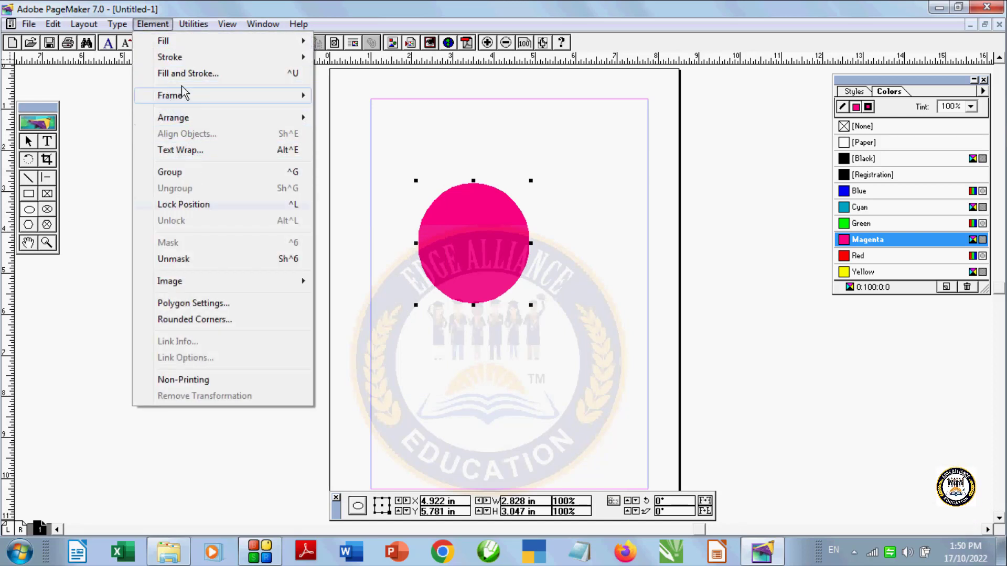
pyautogui.moveTo(169, 57)
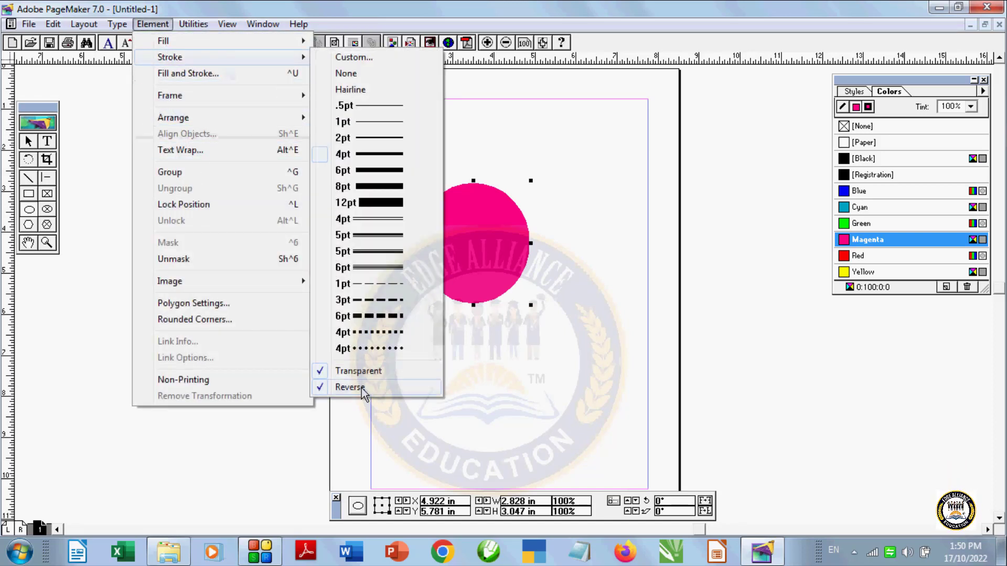
pyautogui.click(350, 387)
pyautogui.click(152, 24)
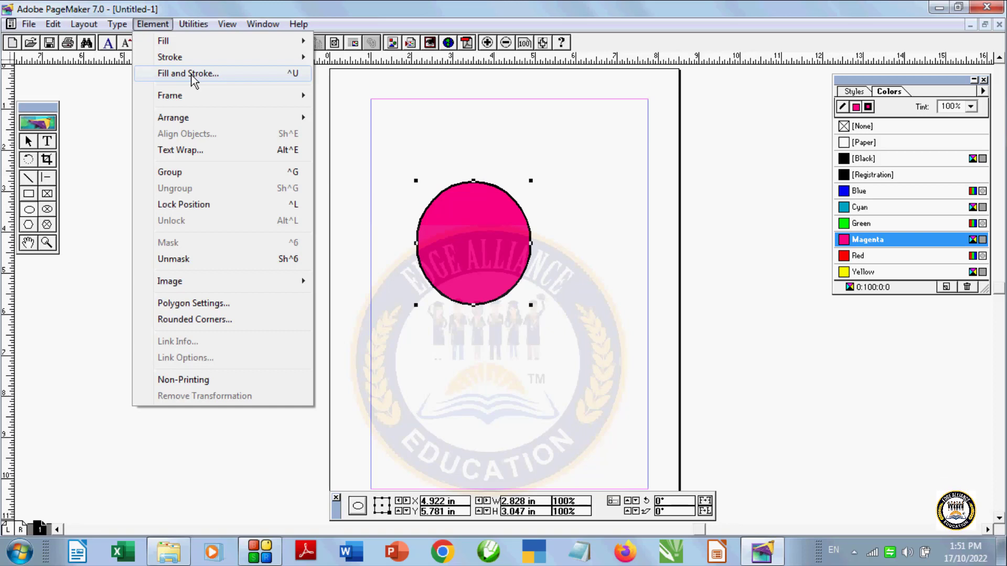
# Step: In Fill and Stroke, set the circle's fill to Solid, Green, 85% tint
pyautogui.click(192, 76)
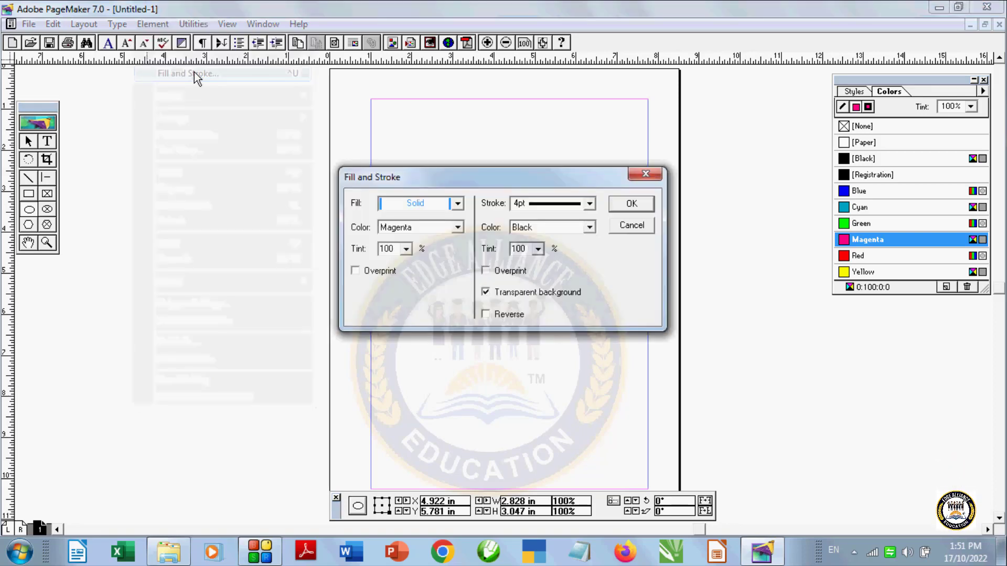
pyautogui.moveTo(454, 172); pyautogui.dragTo(158, 260)
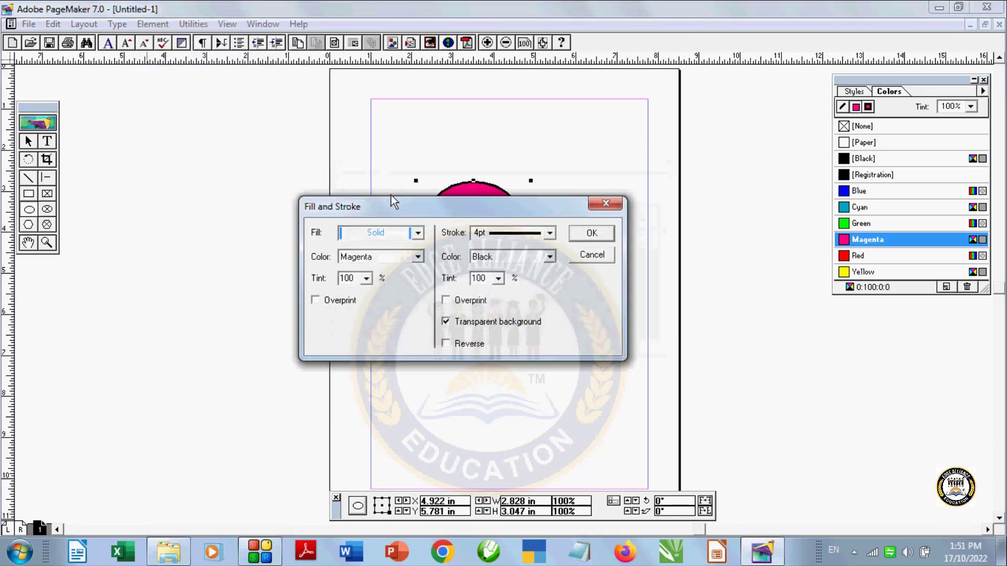
pyautogui.click(150, 286)
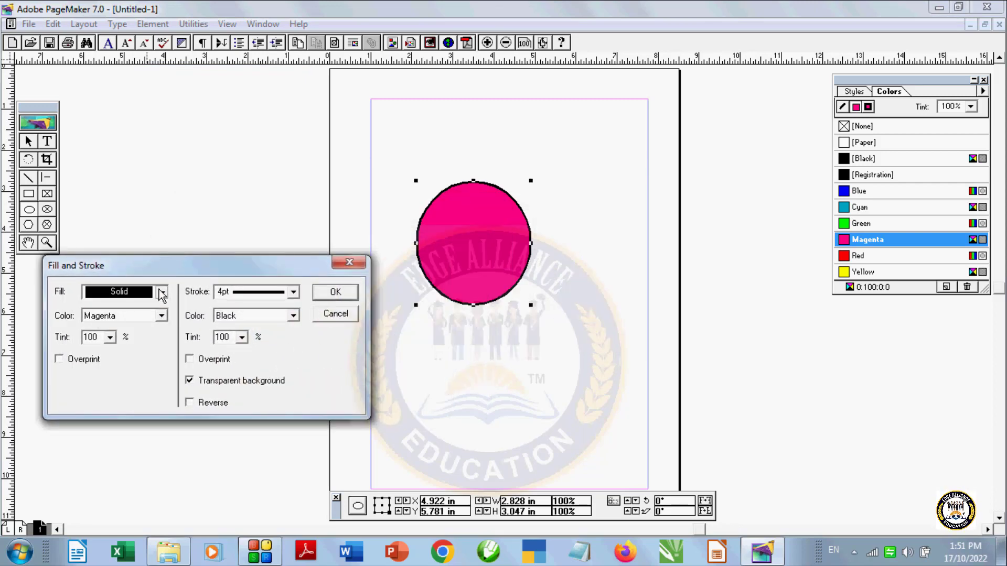
pyautogui.click(138, 310)
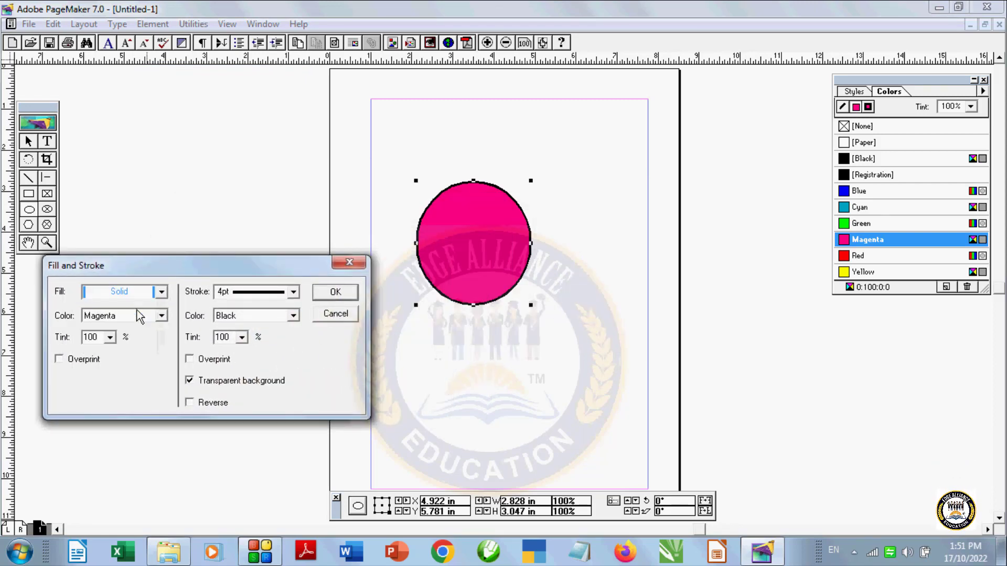
pyautogui.click(157, 316)
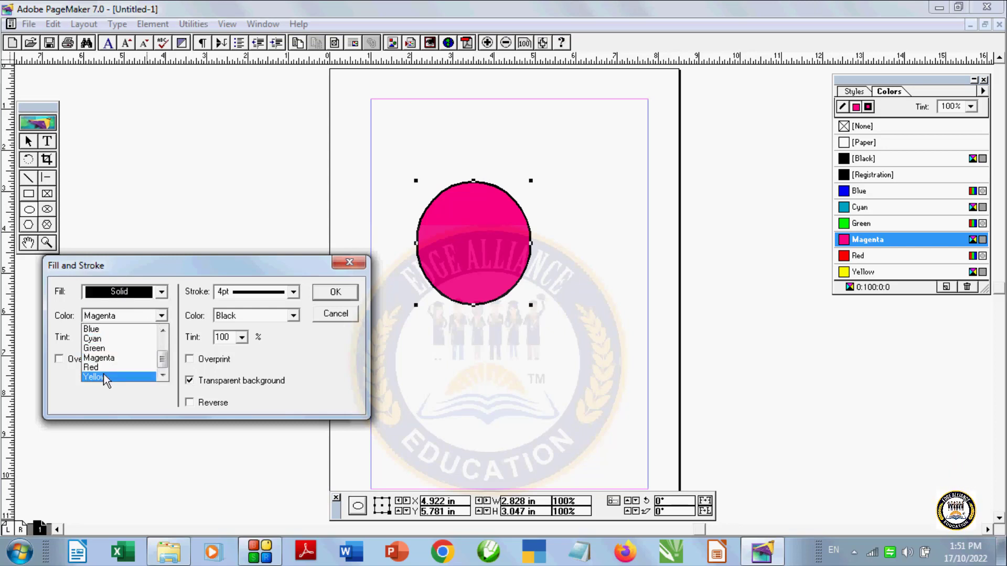
pyautogui.click(102, 348)
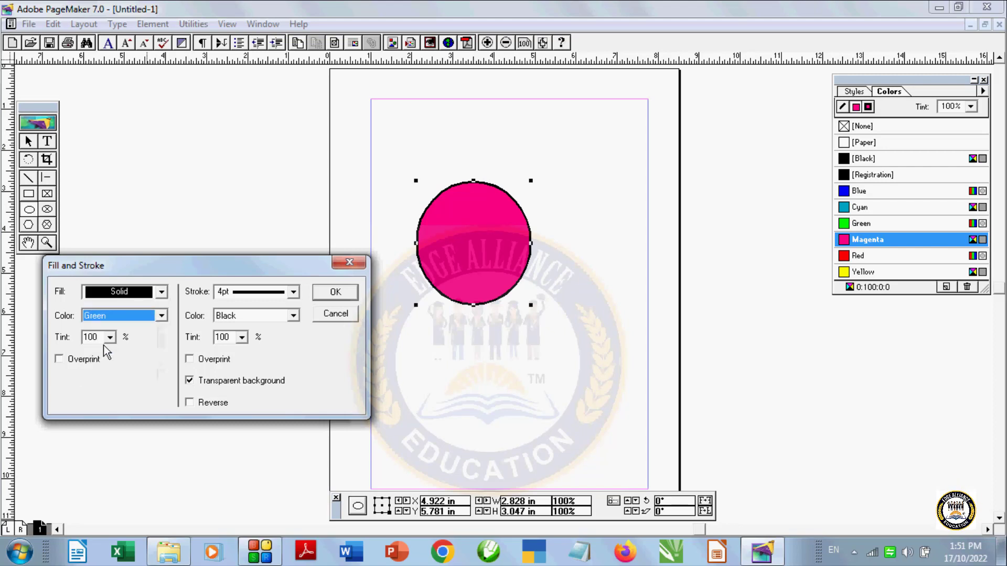
pyautogui.click(110, 337)
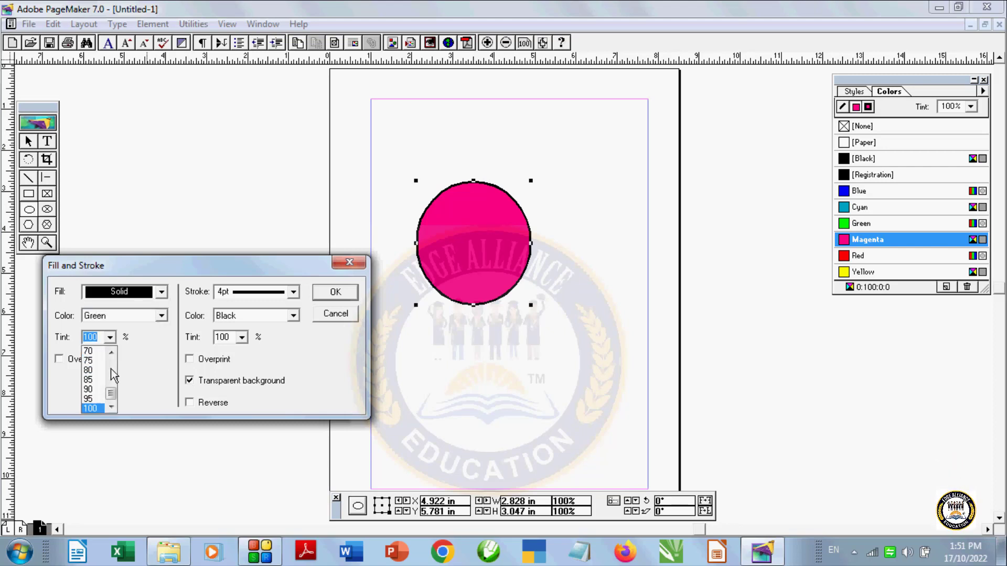
pyautogui.click(90, 380)
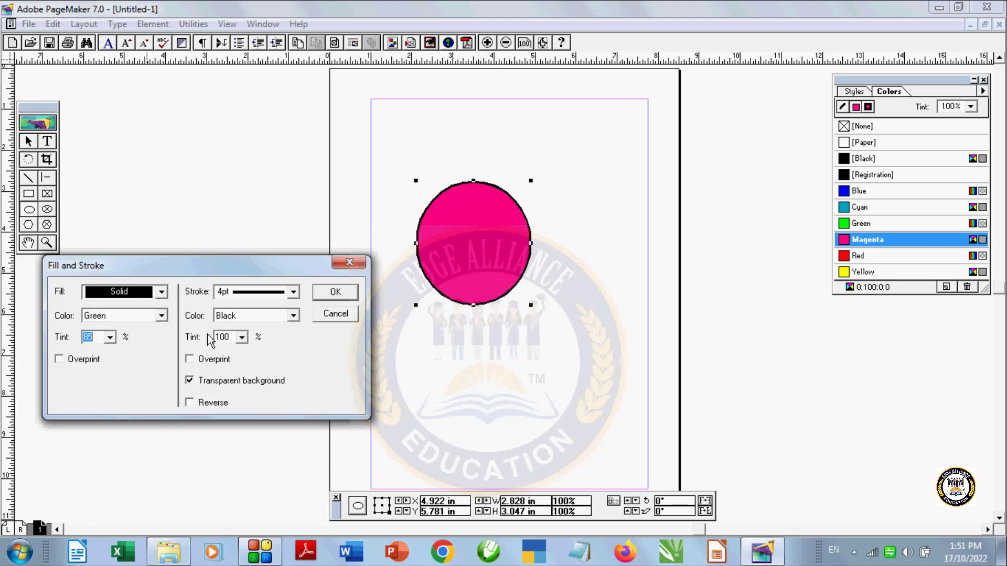
# Step: Set the stroke to 8pt Magenta and apply the fill and stroke settings
pyautogui.click(267, 300)
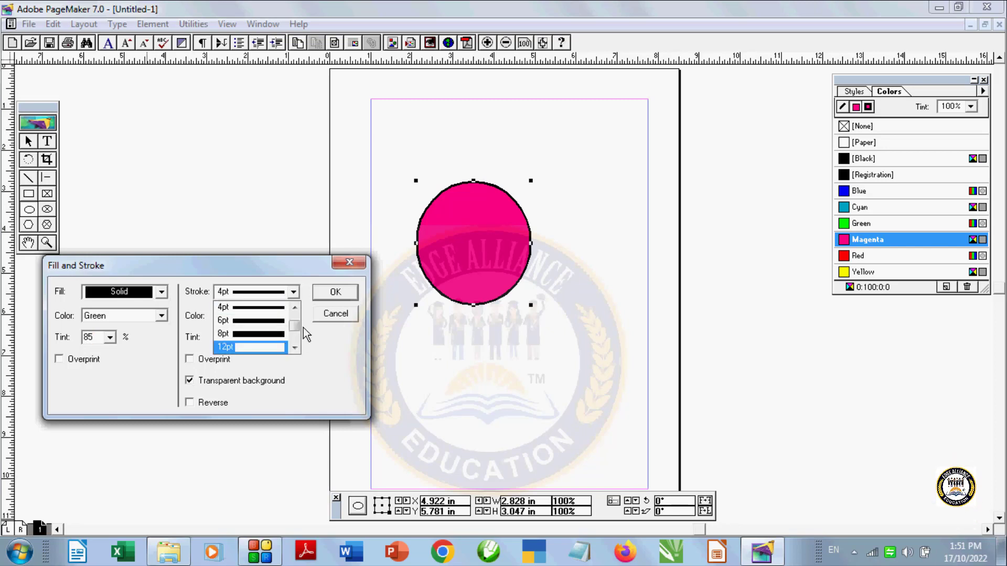
pyautogui.moveTo(293, 323)
pyautogui.mouseDown()
pyautogui.moveTo(291, 340)
pyautogui.moveTo(293, 312)
pyautogui.mouseUp()
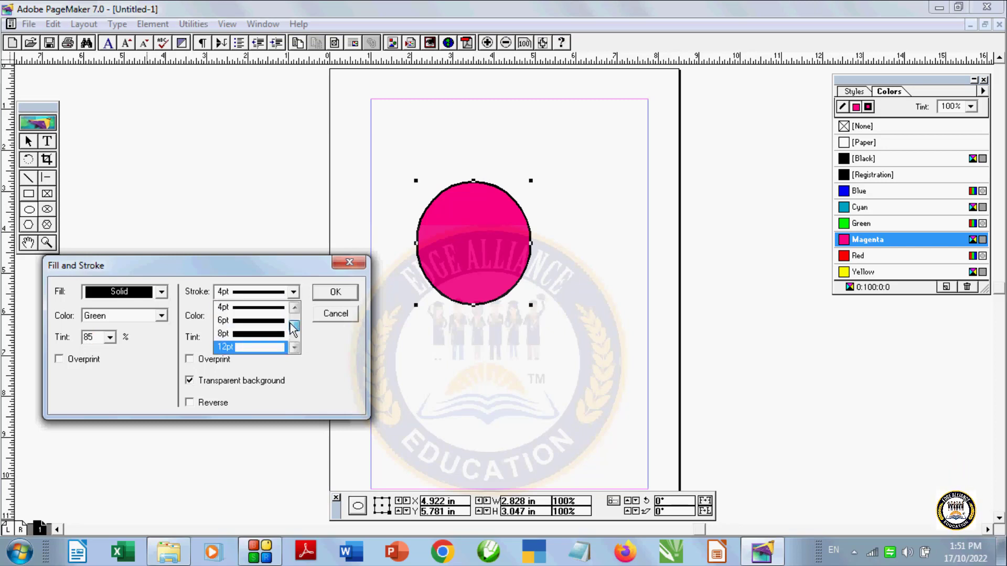
pyautogui.click(281, 333)
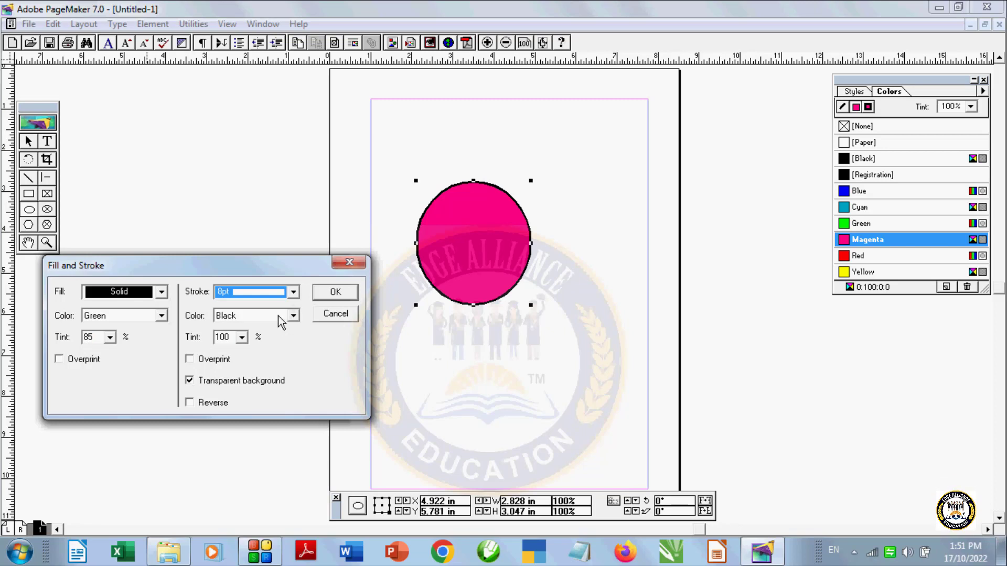
pyautogui.click(294, 316)
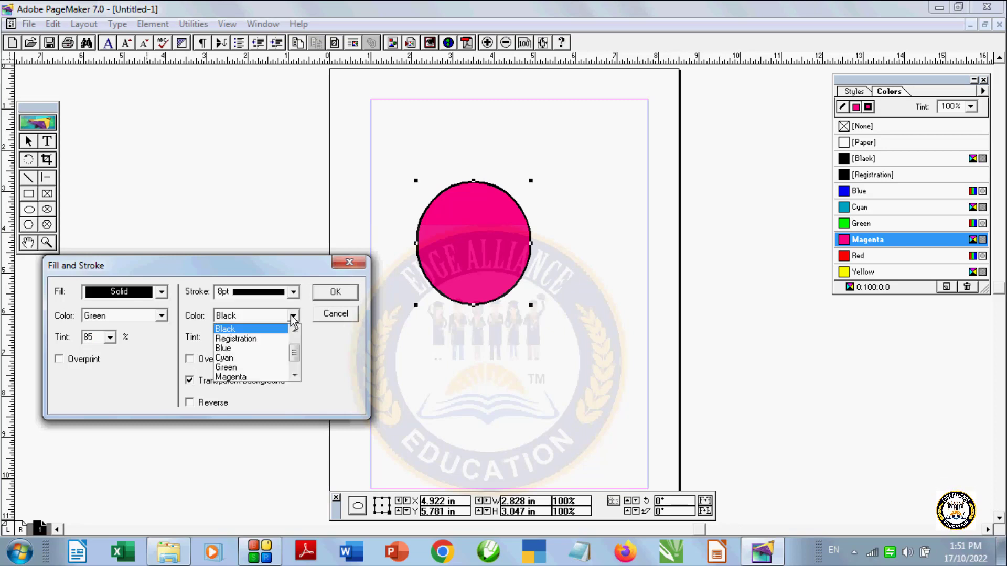
pyautogui.click(262, 377)
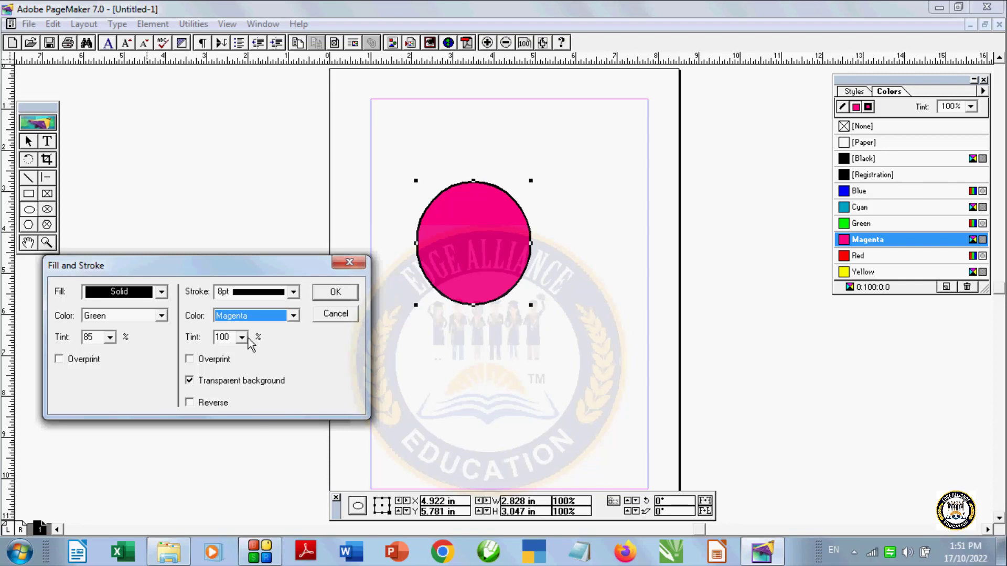
pyautogui.click(325, 292)
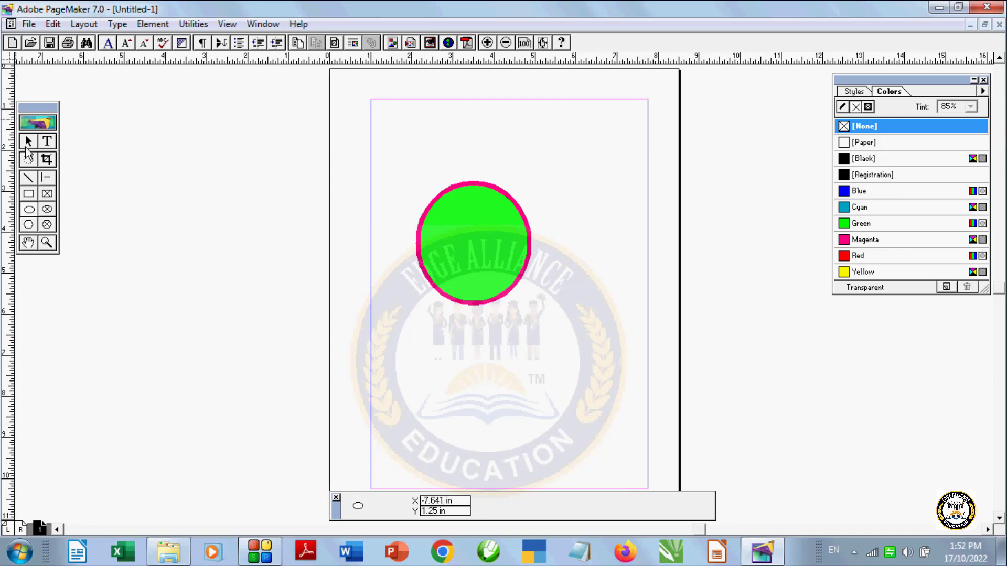
pyautogui.click(29, 142)
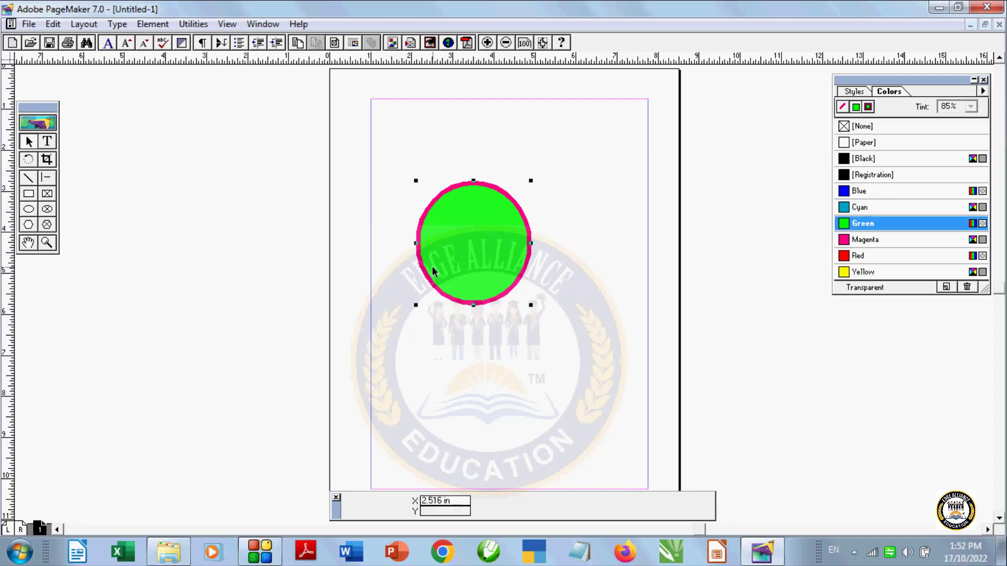
pyautogui.click(153, 24)
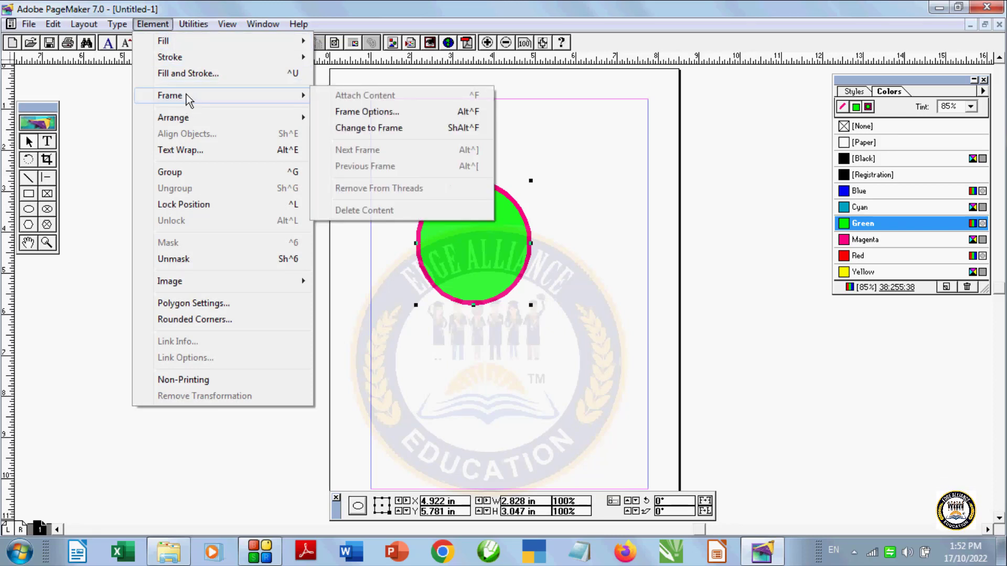
pyautogui.moveTo(170, 96)
pyautogui.click(344, 347)
# Step: Delete the green circle and draw a square rectangular placeholder frame near the page's top-left
pyautogui.click(446, 282)
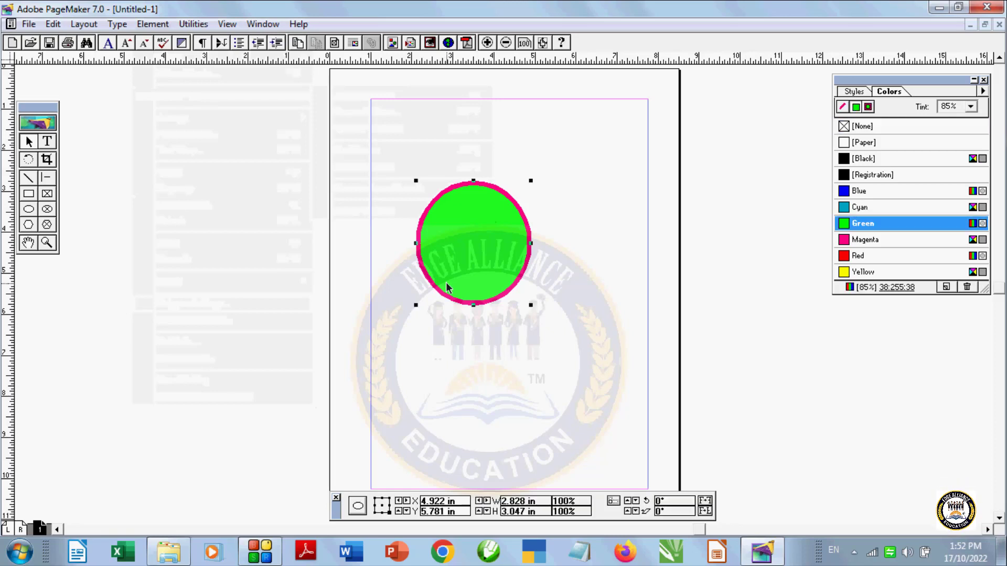
pyautogui.press('Delete')
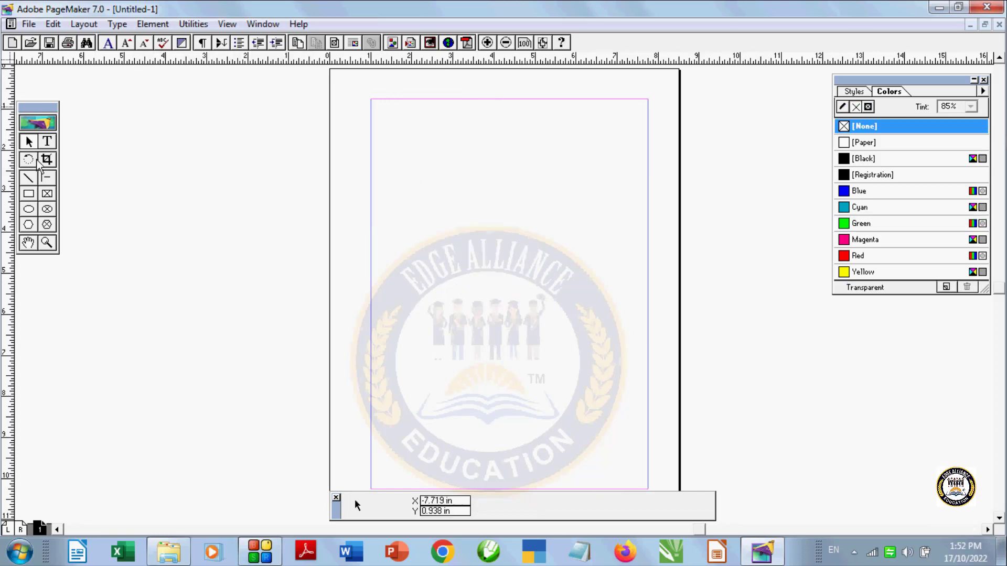
pyautogui.click(47, 194)
pyautogui.moveTo(379, 142); pyautogui.dragTo(382, 152)
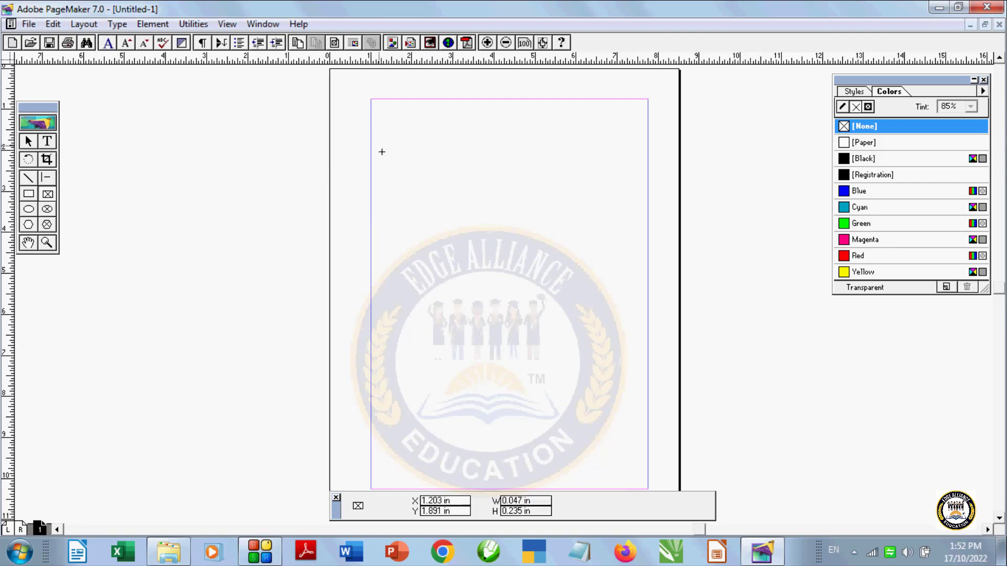
pyautogui.moveTo(496, 260); pyautogui.dragTo(510, 271)
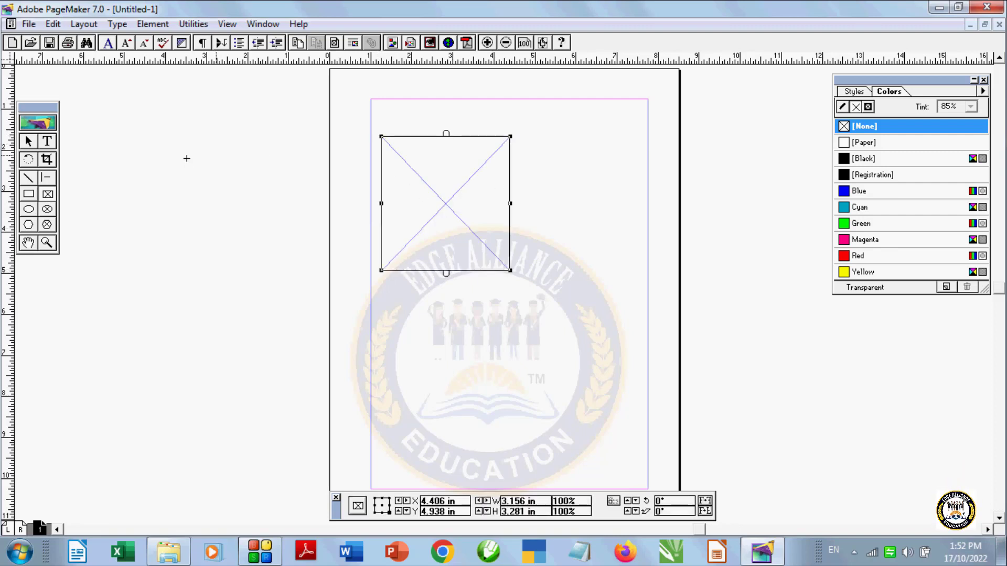
pyautogui.click(51, 143)
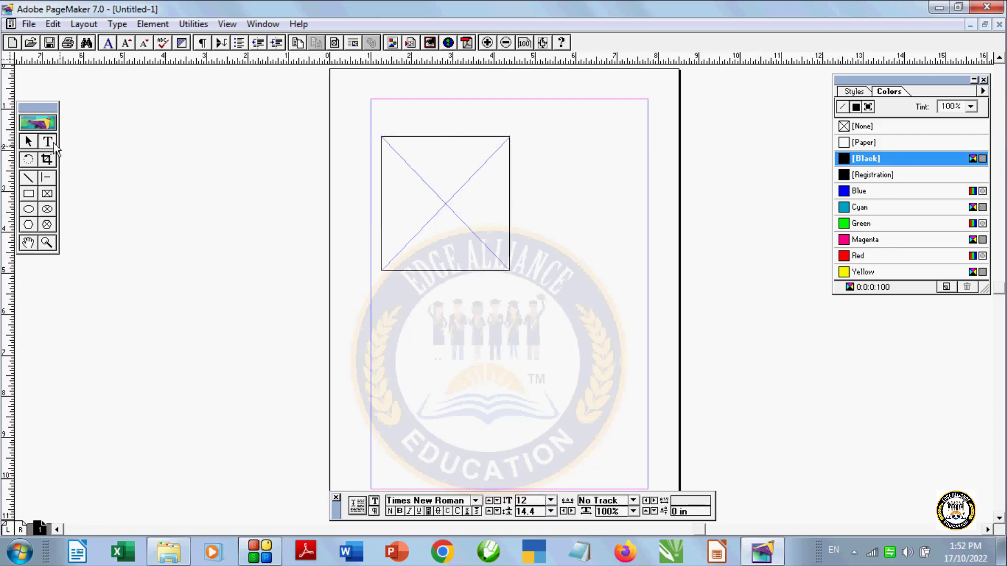
# Step: Paste repeated copies of 'this is book' into the new frame until it is full
pyautogui.click(404, 162)
pyautogui.write('a')
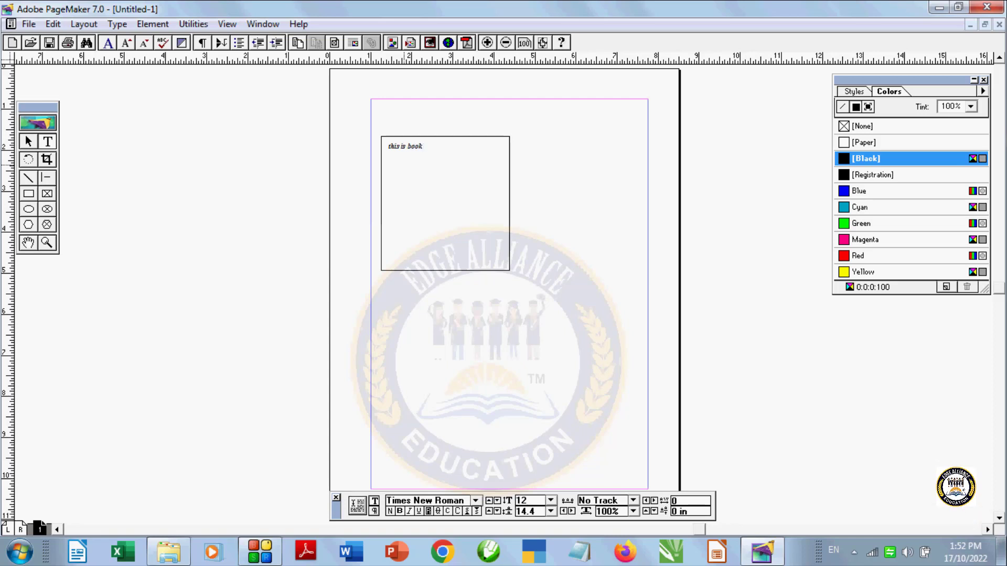
pyautogui.hotkey('ctrl', 'a')
pyautogui.hotkey('ctrl', 'v')
pyautogui.hotkey('ctrl', 'v')
pyautogui.hotkey('ctrl', 'v')
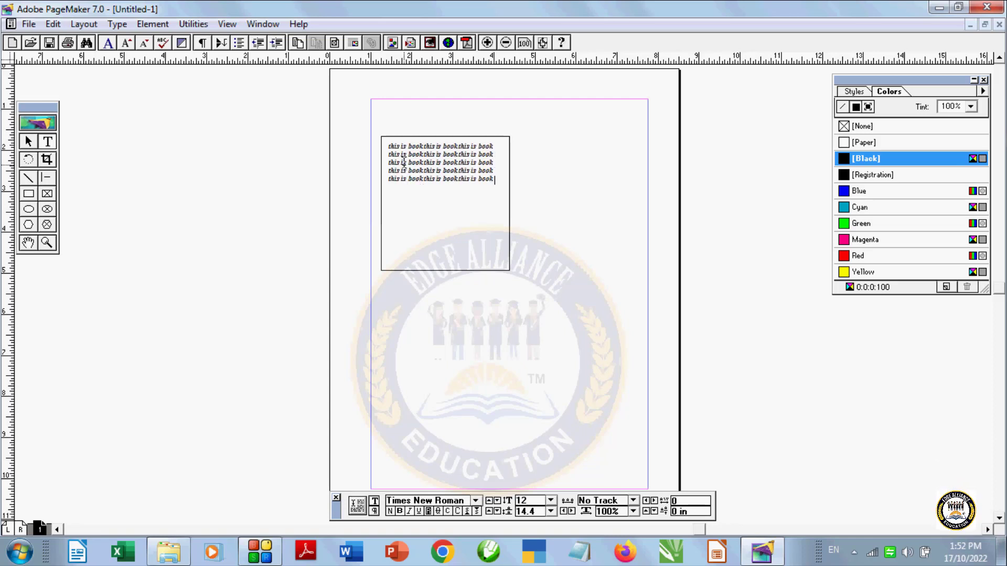
pyautogui.hotkey('ctrl', 'v')
pyautogui.hotkey('ctrl', 'v')
pyautogui.hotkey('ctrl', 'v')
pyautogui.hotkey('ctrl', 'v')
pyautogui.hotkey('ctrl', 'v')
pyautogui.hotkey('ctrl', 'v')
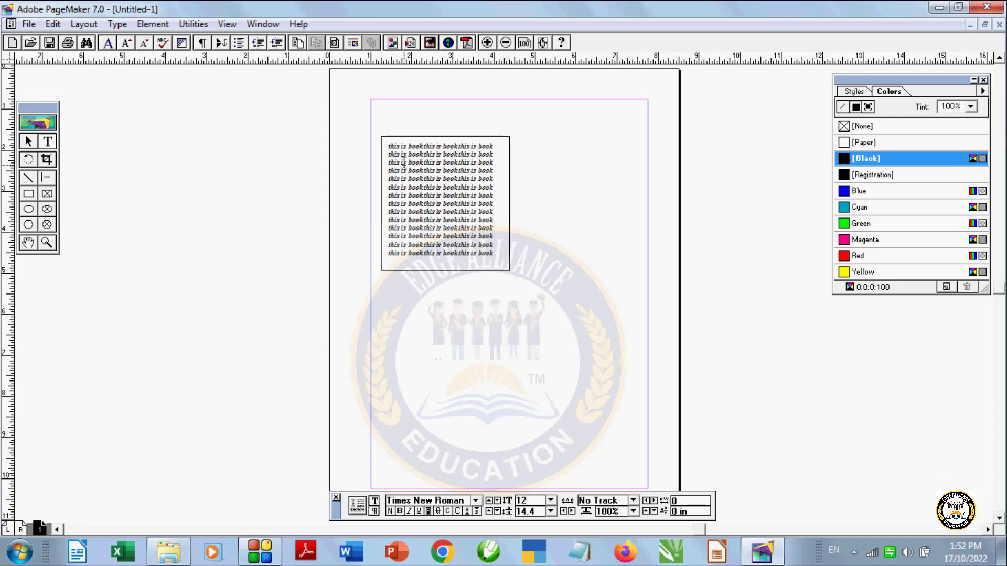
pyautogui.click(494, 244)
# Step: Separate Content from the frame, drag the text to the pasteboard, and move the empty frame right
pyautogui.click(152, 24)
pyautogui.moveTo(170, 95)
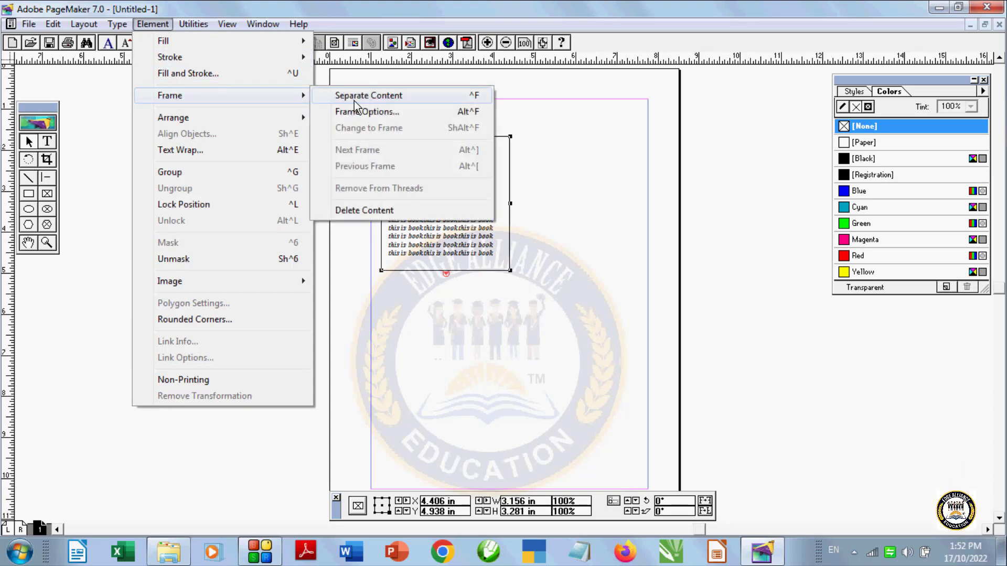
pyautogui.click(357, 98)
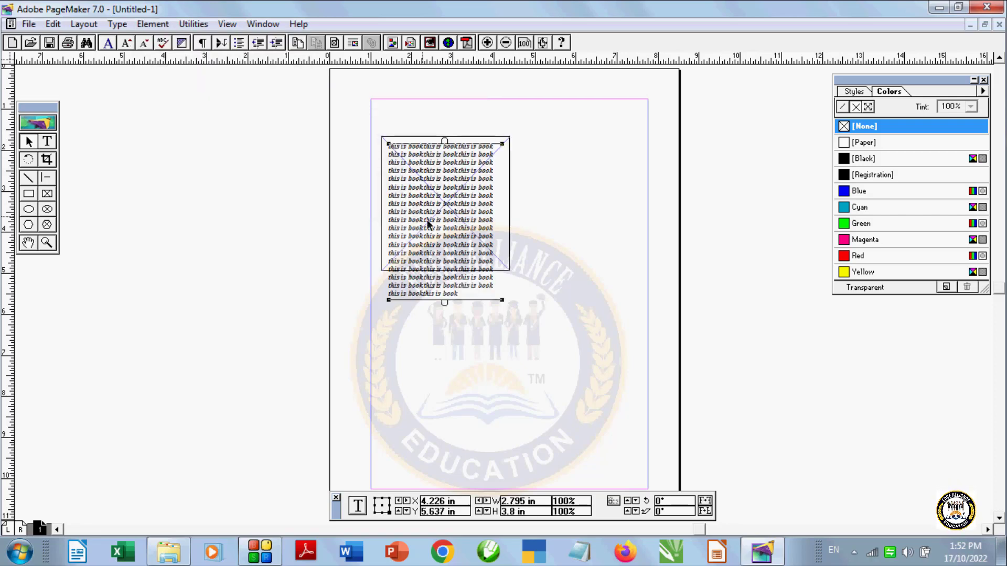
pyautogui.moveTo(451, 228); pyautogui.dragTo(231, 241)
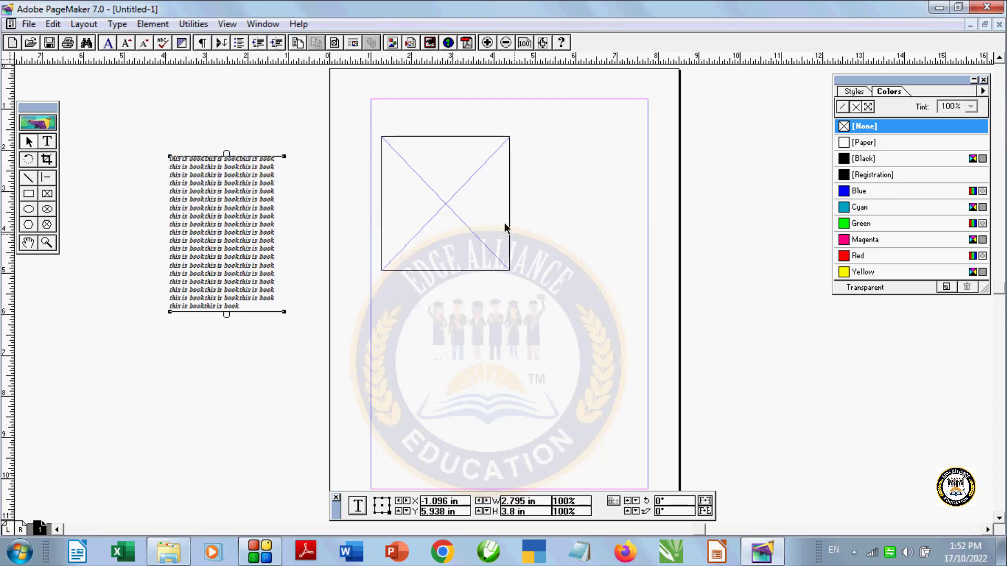
pyautogui.click(469, 224)
pyautogui.moveTo(470, 224); pyautogui.dragTo(493, 226)
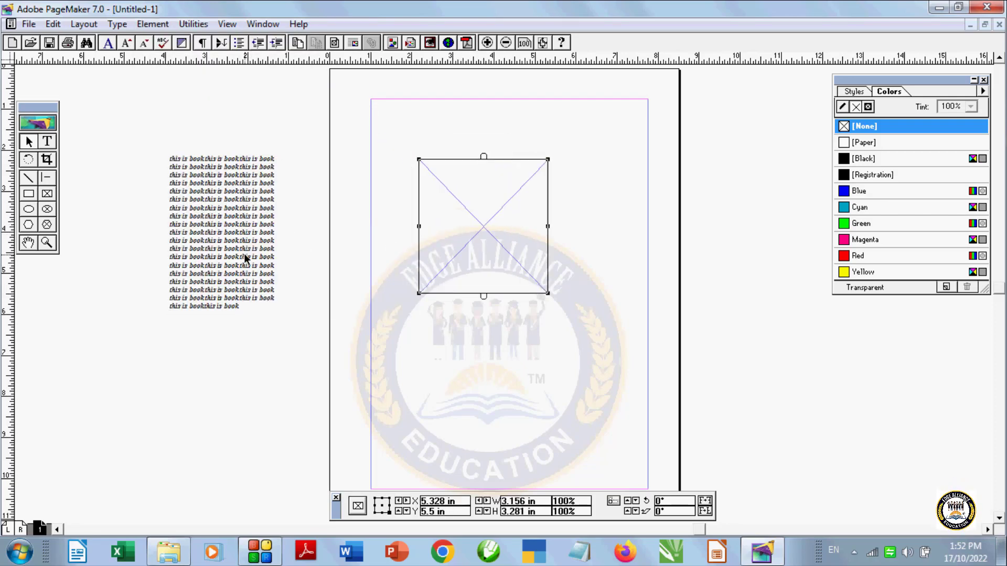
pyautogui.click(117, 25)
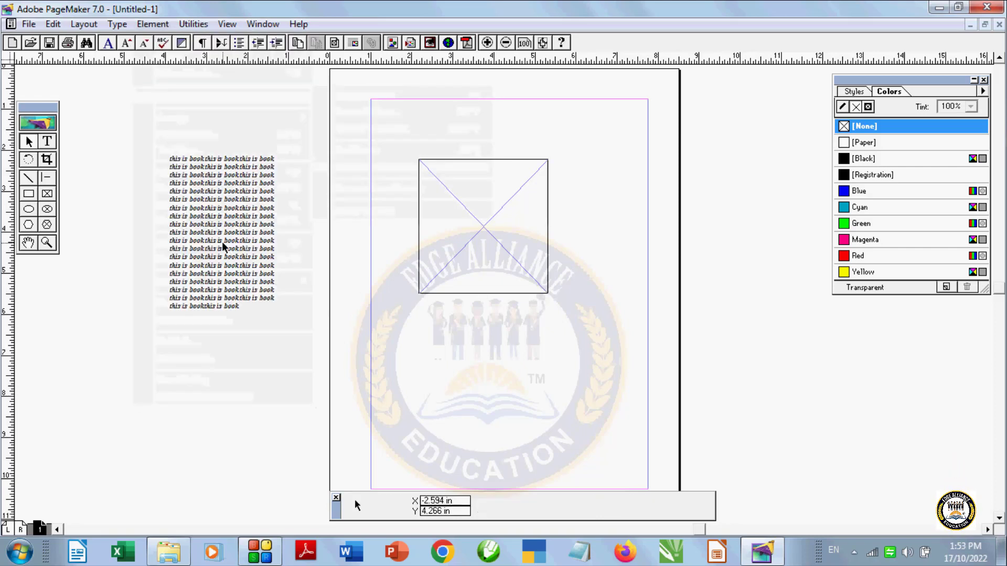
# Step: Bring the text block over the empty frame and marquee-select the text and frame together
pyautogui.moveTo(222, 241); pyautogui.dragTo(424, 238)
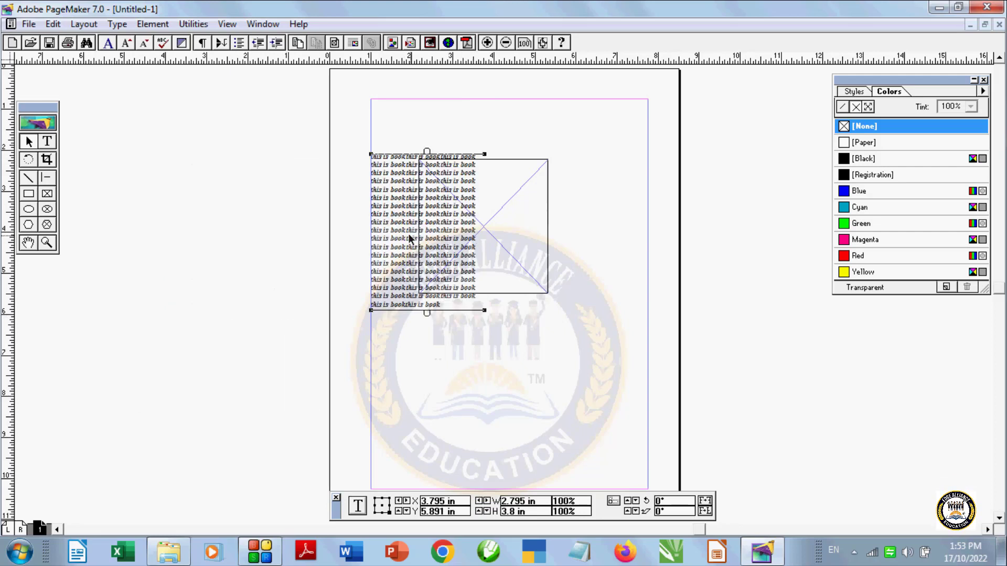
pyautogui.moveTo(408, 216)
pyautogui.mouseDown()
pyautogui.moveTo(467, 216)
pyautogui.moveTo(448, 212)
pyautogui.moveTo(492, 229)
pyautogui.mouseUp()
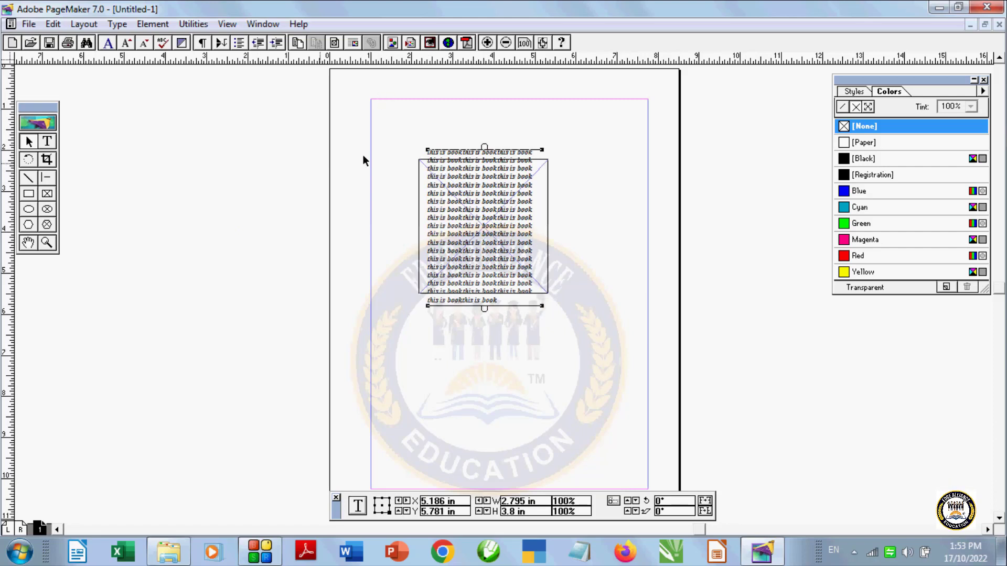
pyautogui.click(400, 136)
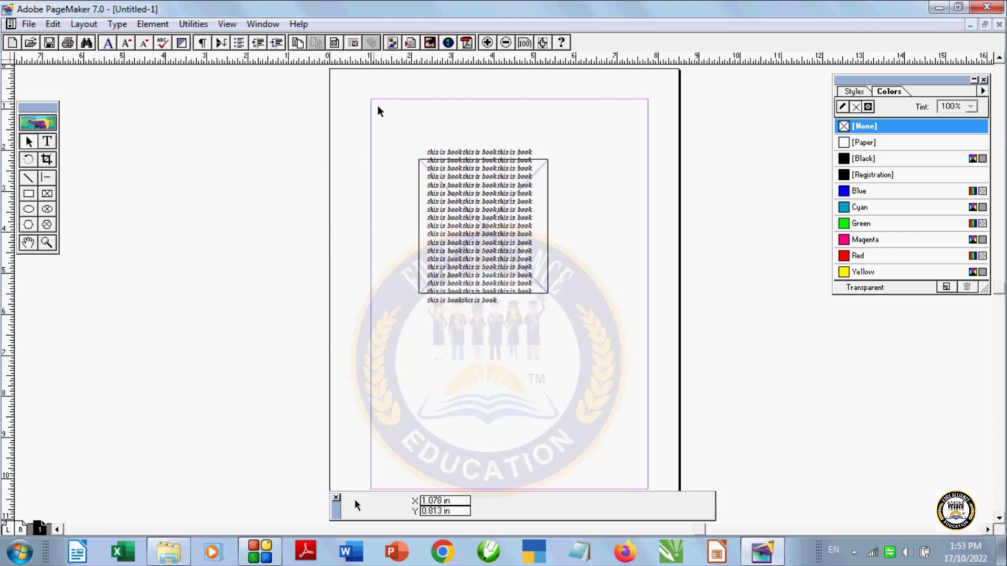
pyautogui.moveTo(421, 149); pyautogui.dragTo(509, 255)
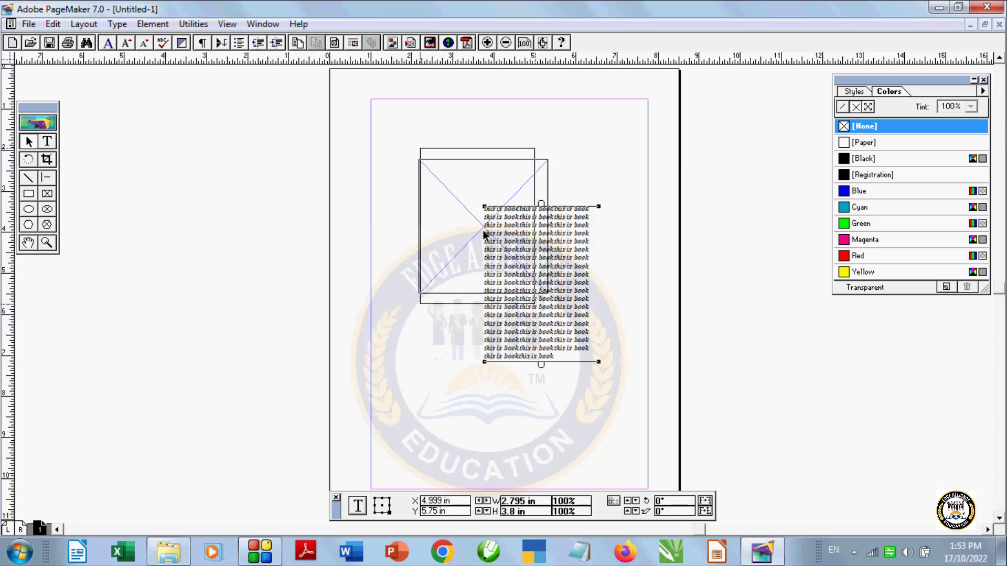
pyautogui.hotkey('ctrl', 'z')
pyautogui.moveTo(387, 131); pyautogui.dragTo(608, 350)
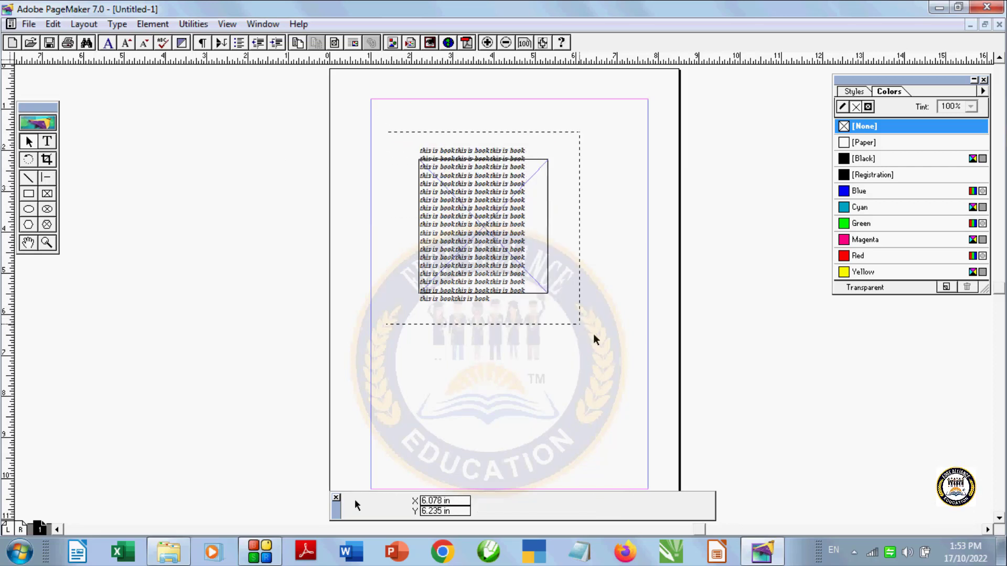
pyautogui.moveTo(399, 112); pyautogui.dragTo(619, 383)
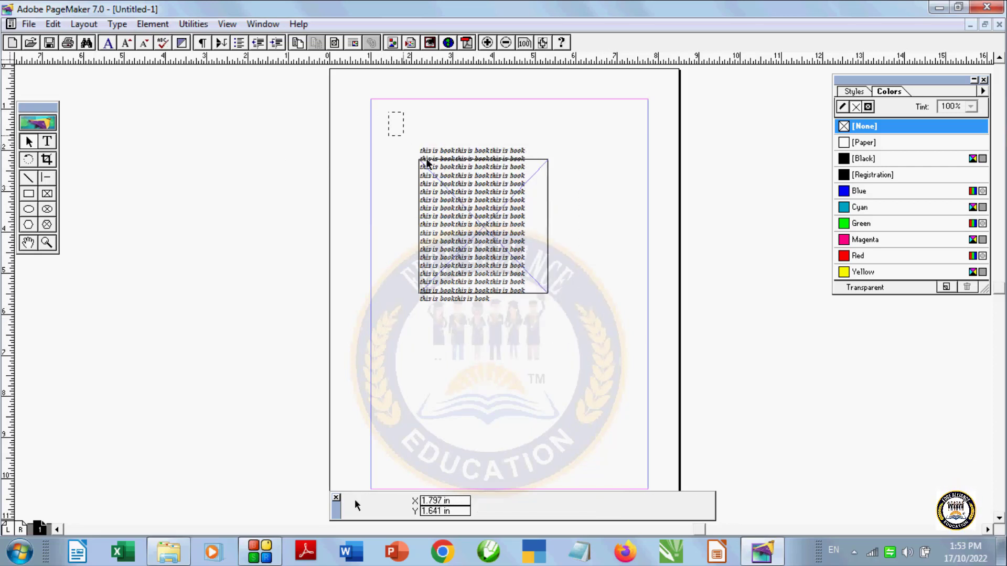
# Step: Attach the text into the frame with Element > Frame > Attach Content
pyautogui.click(153, 23)
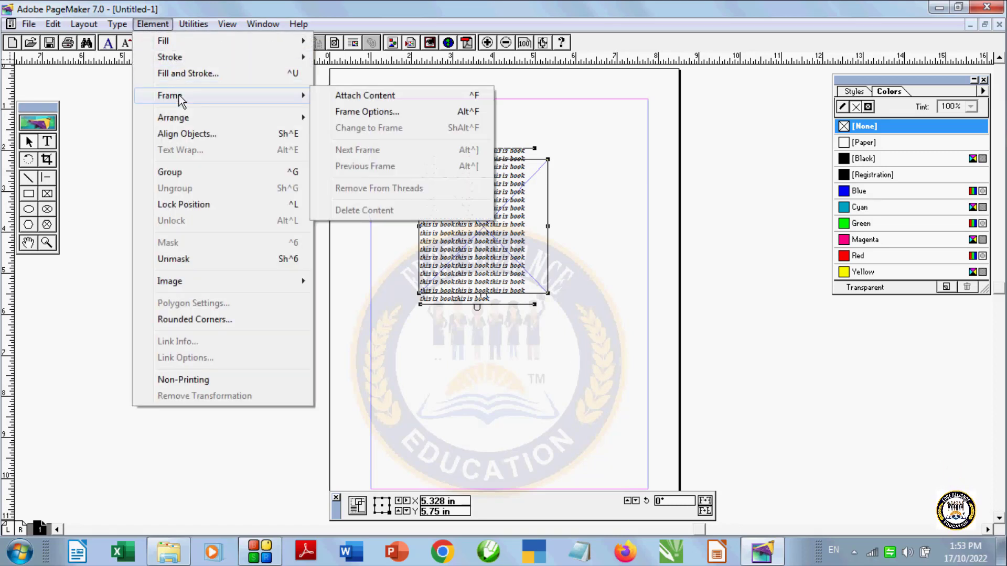
pyautogui.click(373, 95)
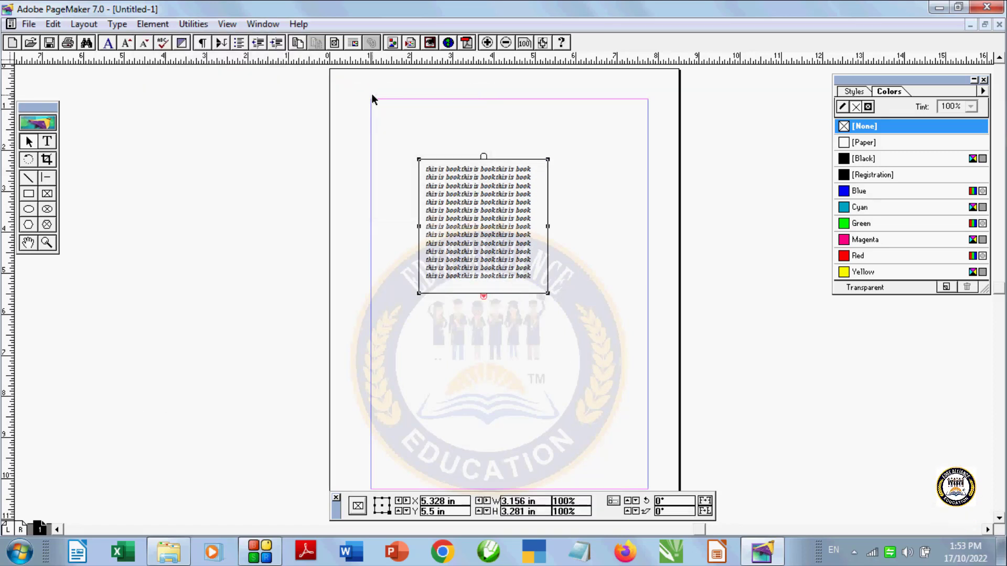
pyautogui.click(178, 24)
pyautogui.moveTo(153, 23)
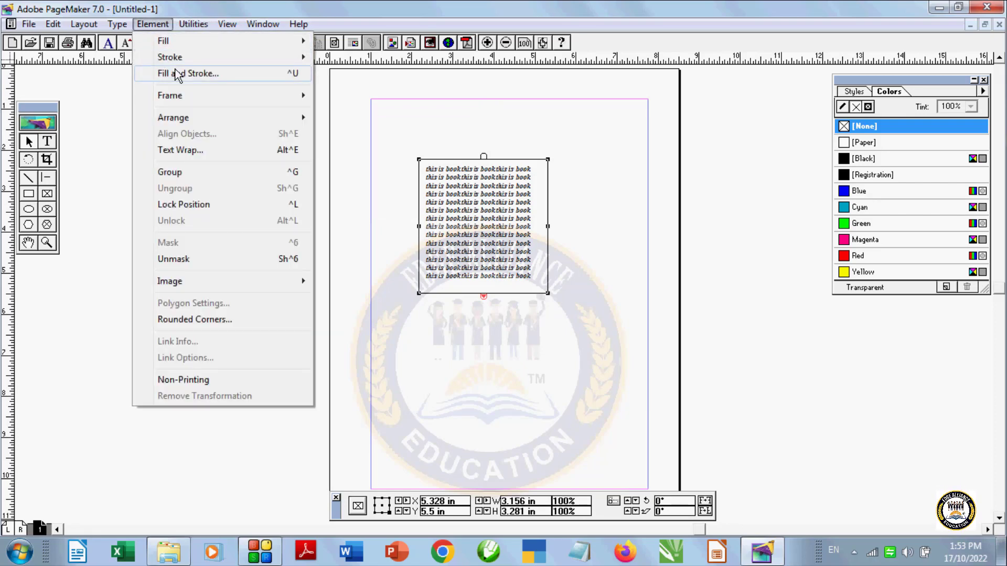
pyautogui.click(178, 74)
pyautogui.click(631, 225)
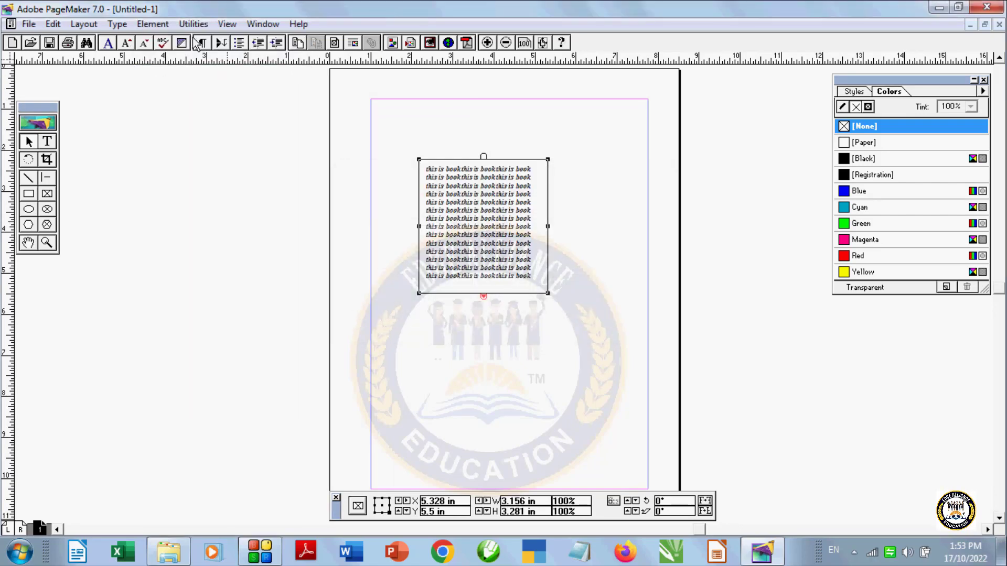
pyautogui.click(152, 24)
pyautogui.moveTo(170, 95)
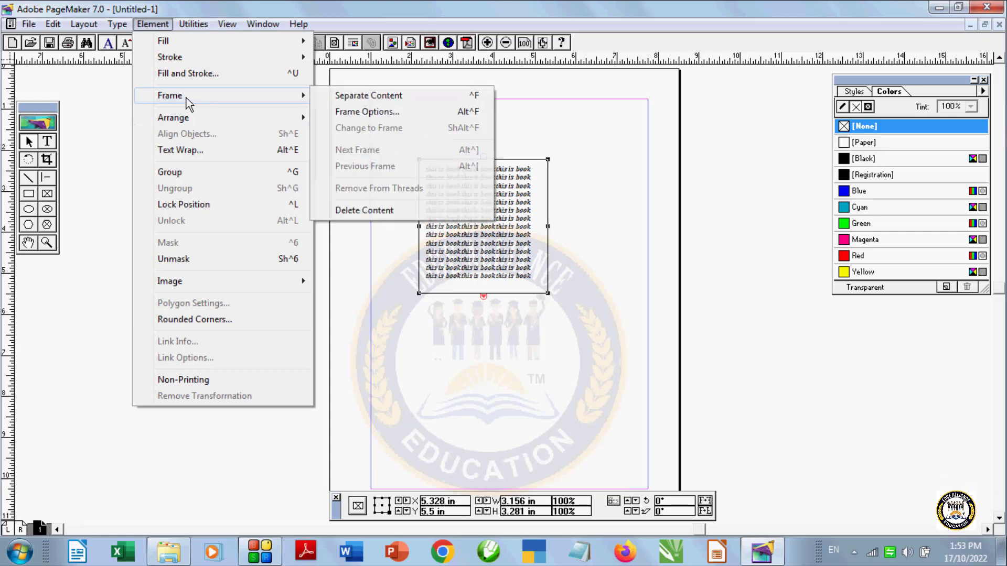
# Step: Set Frame Options vertical alignment to Center with insets 0.170 top, 0.160 left, 0.150 right
pyautogui.click(366, 111)
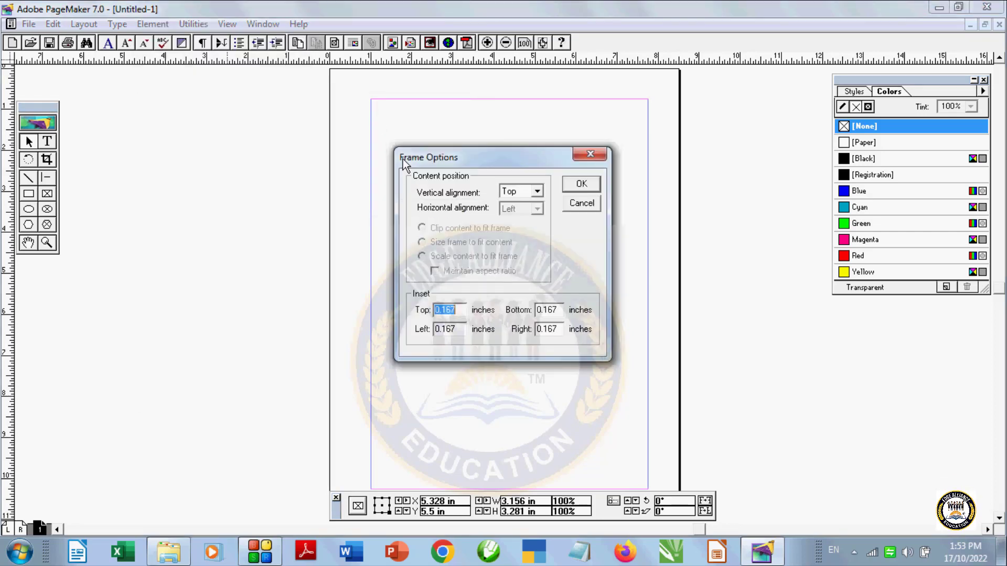
pyautogui.click(525, 190)
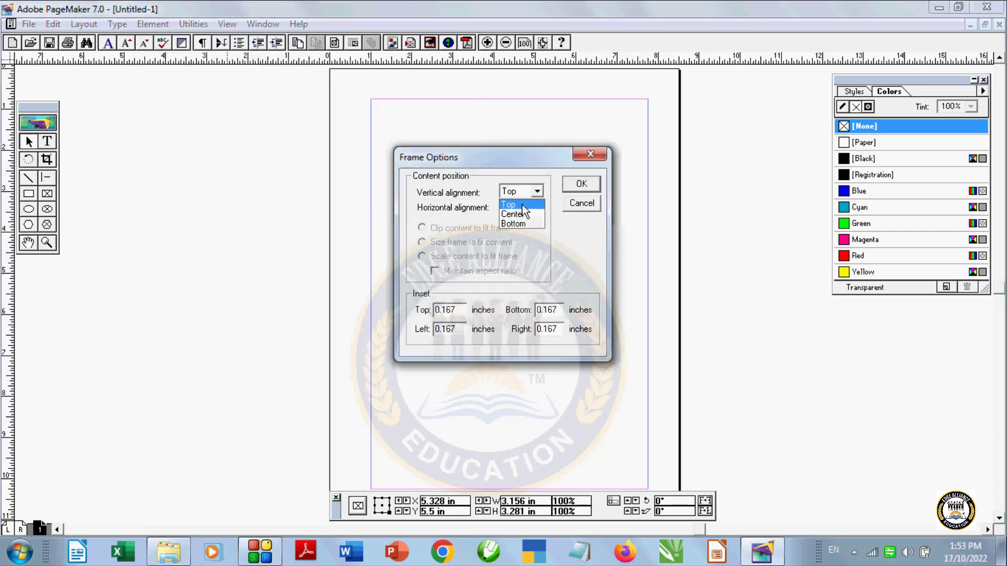
pyautogui.click(521, 165)
pyautogui.moveTo(511, 158); pyautogui.dragTo(244, 164)
pyautogui.click(271, 196)
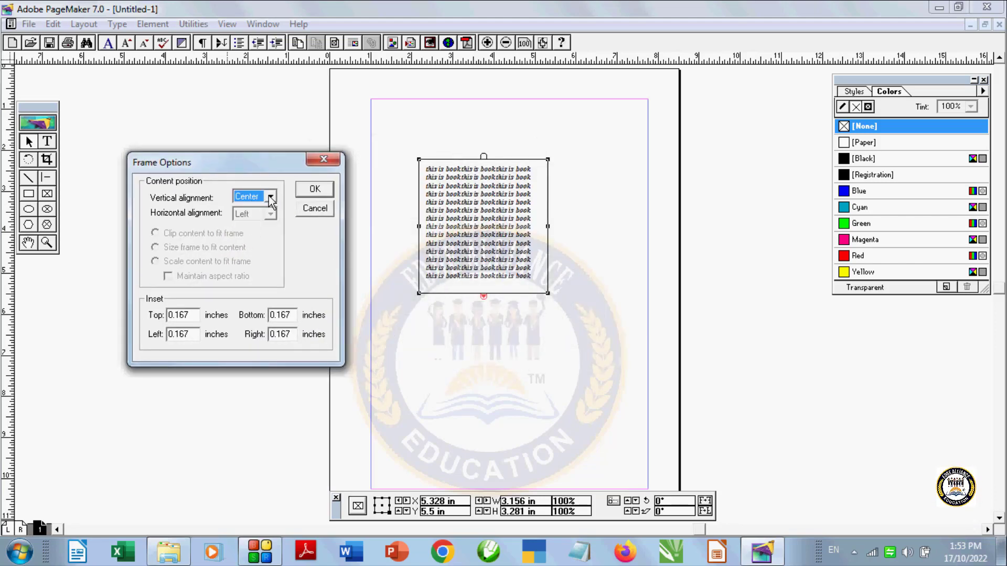
pyautogui.click(192, 315)
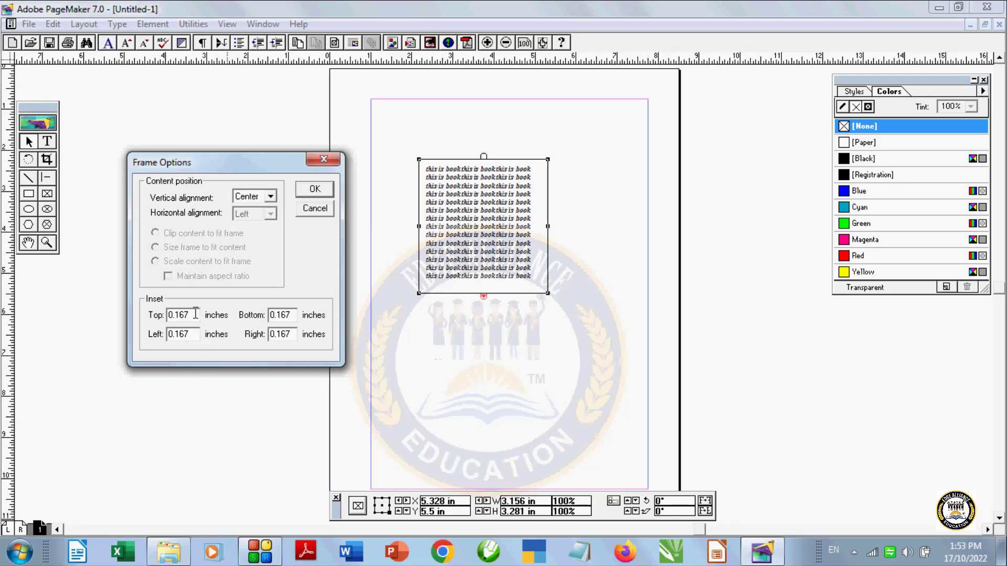
pyautogui.press('BackSpace')
pyautogui.press('BackSpace')
pyautogui.click(196, 333)
pyautogui.write('0')
pyautogui.click(292, 315)
pyautogui.press('BackSpace')
pyautogui.write('50')
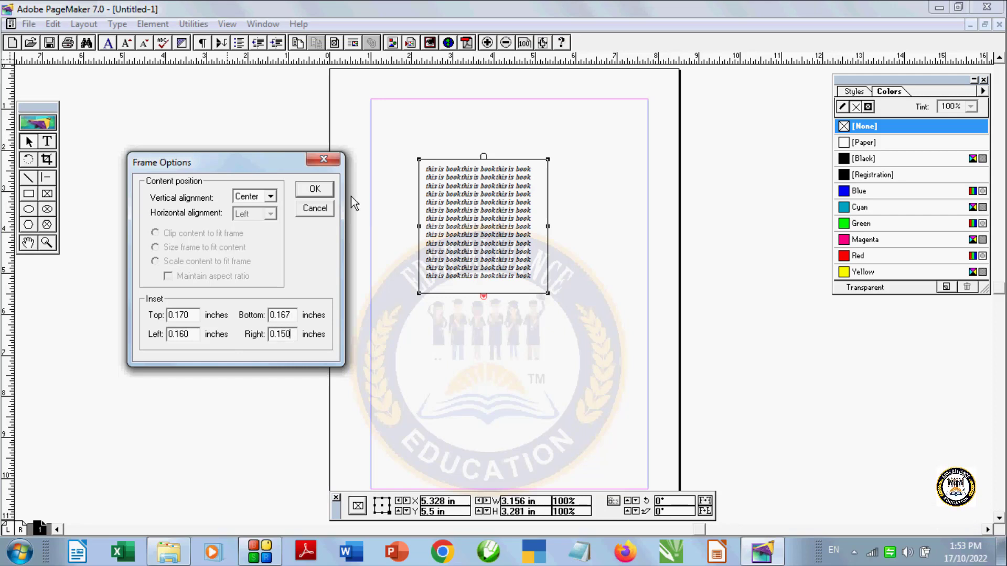
pyautogui.click(320, 189)
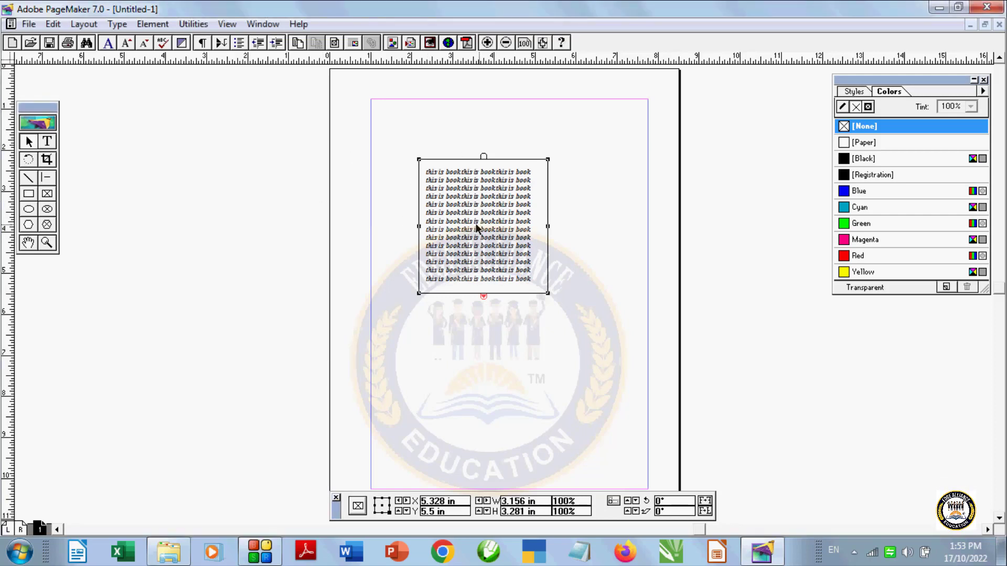
# Step: Resize the text frame from its corners and browse the frame commands
pyautogui.moveTo(418, 159); pyautogui.dragTo(407, 145)
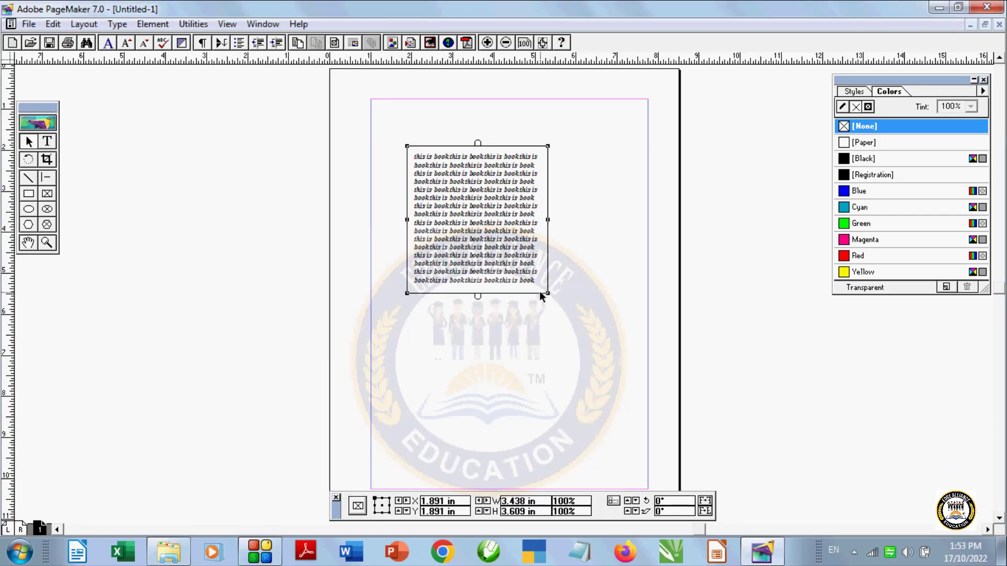
pyautogui.moveTo(548, 292); pyautogui.dragTo(522, 245)
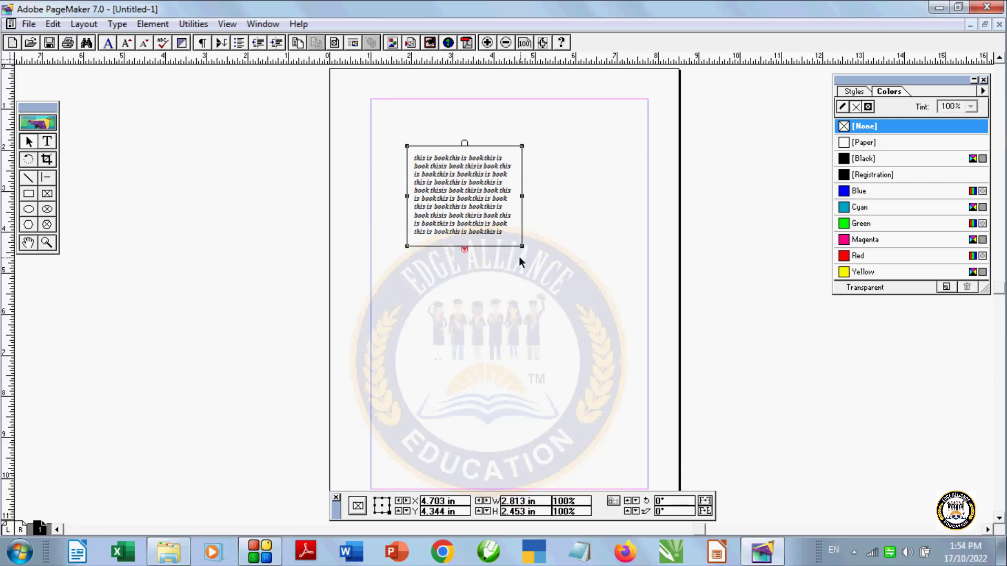
pyautogui.click(148, 25)
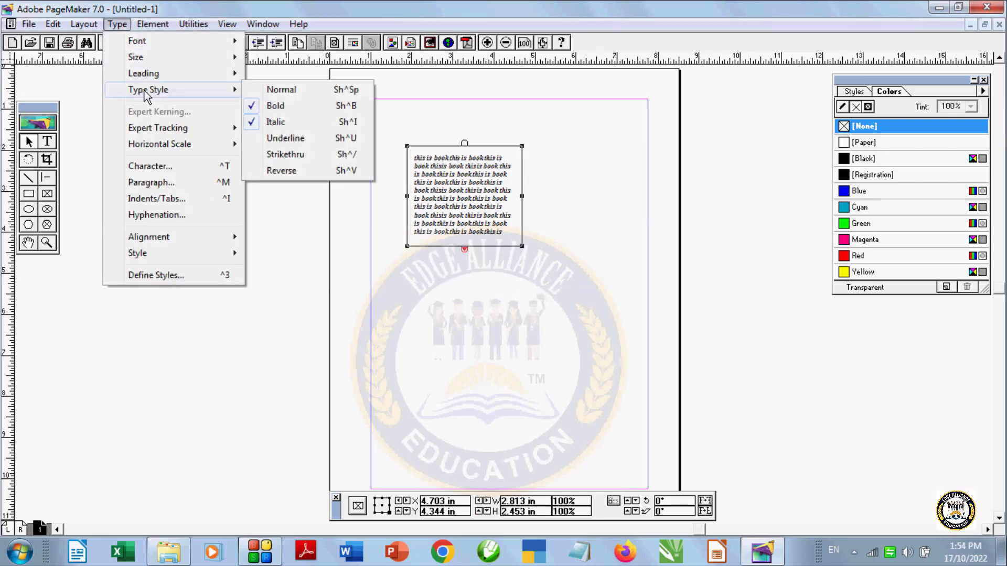
pyautogui.moveTo(169, 96)
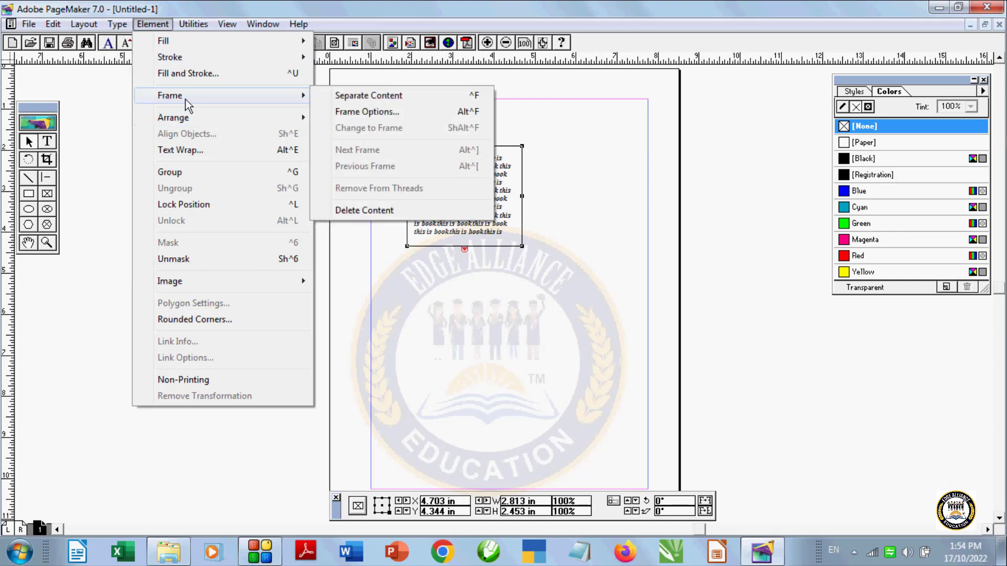
pyautogui.click(430, 347)
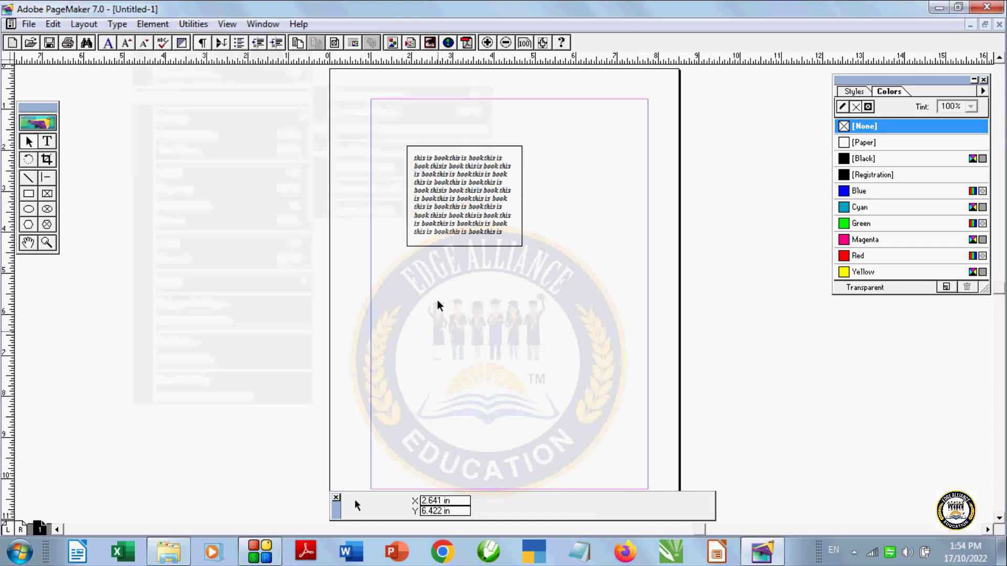
# Step: Separate the text from the frame, move it to the left pasteboard, and select the empty frame
pyautogui.click(193, 24)
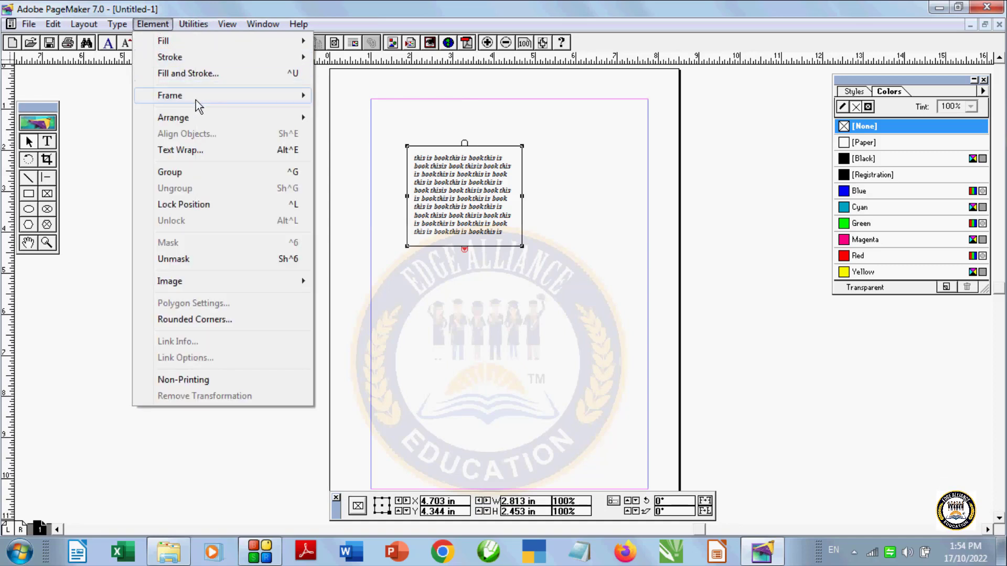
pyautogui.moveTo(170, 96)
pyautogui.click(359, 95)
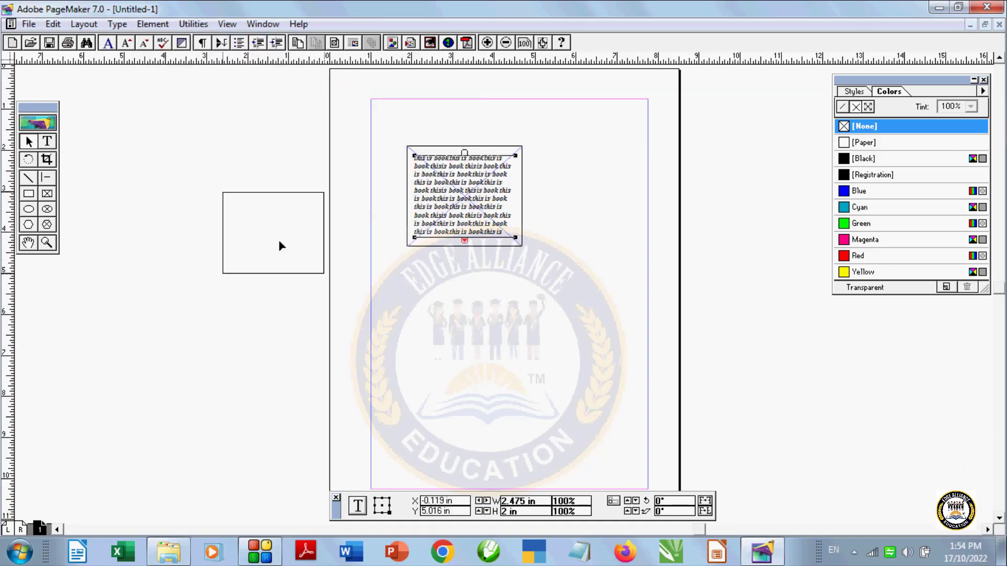
pyautogui.moveTo(470, 200); pyautogui.dragTo(257, 240)
pyautogui.click(461, 197)
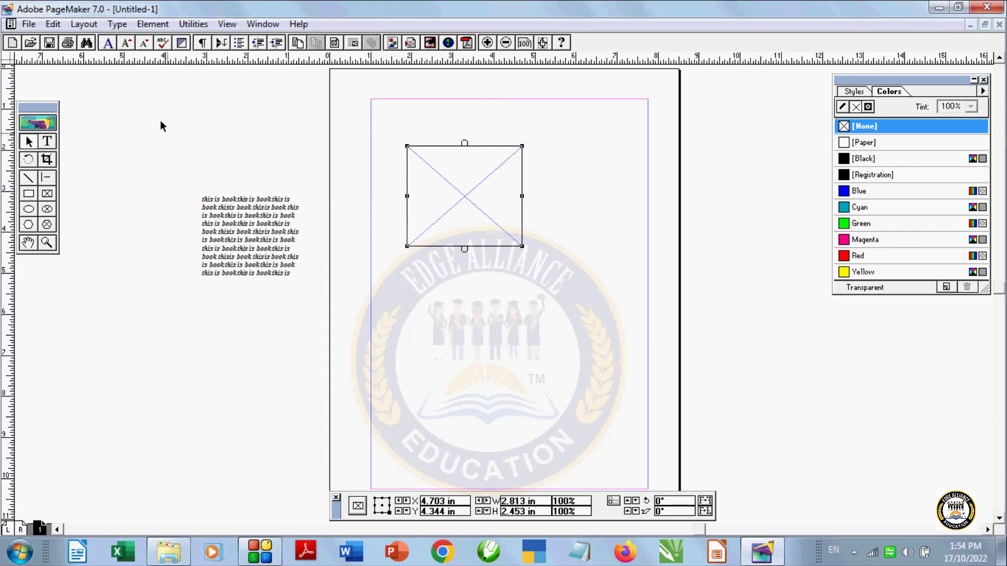
pyautogui.click(153, 24)
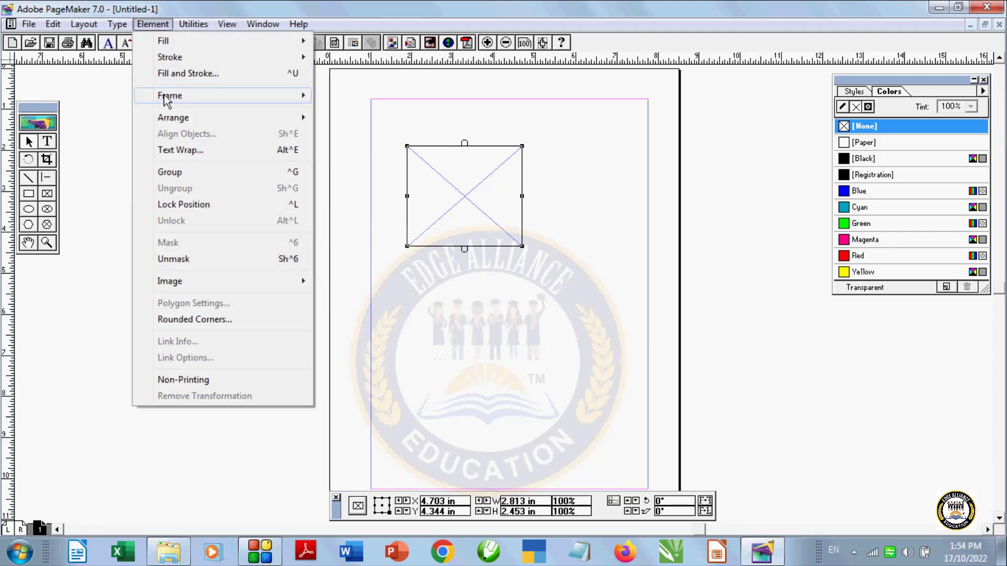
pyautogui.moveTo(169, 96)
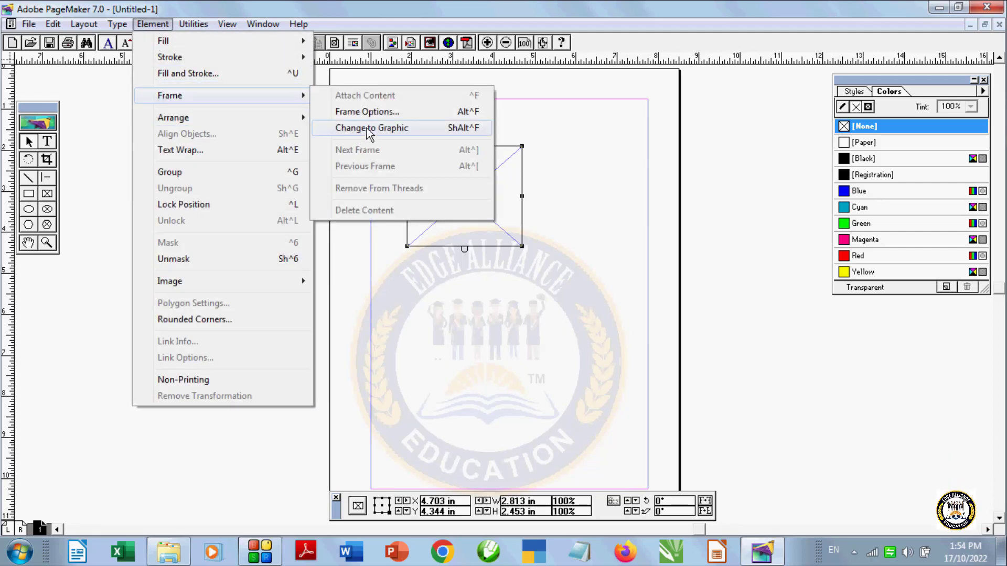
pyautogui.click(360, 129)
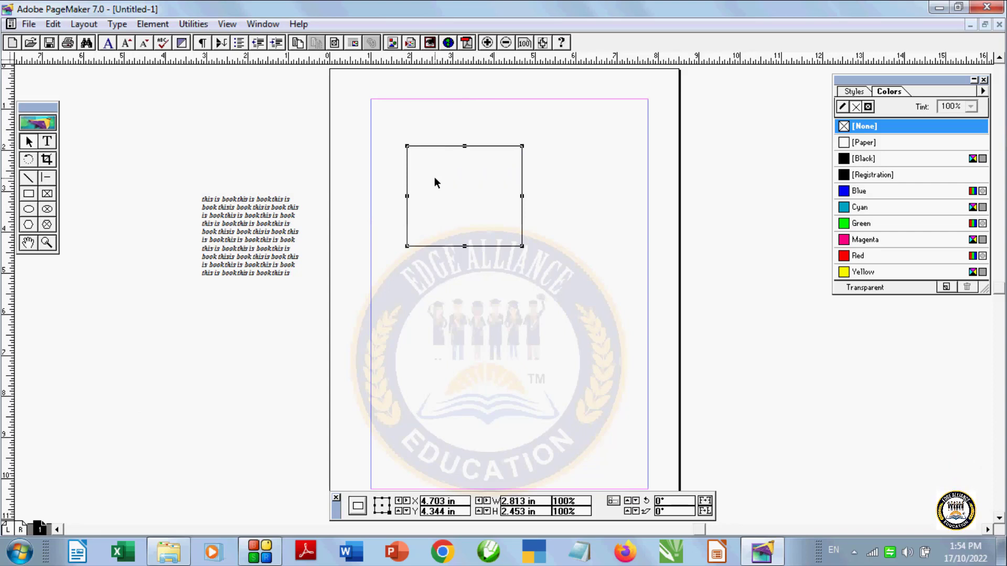
pyautogui.click(153, 24)
pyautogui.moveTo(170, 96)
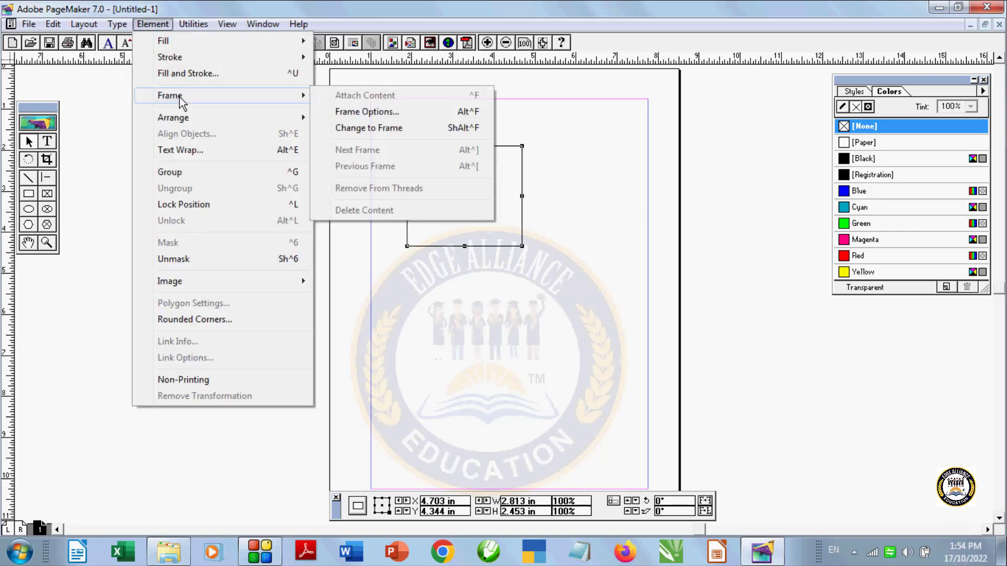
pyautogui.click(378, 128)
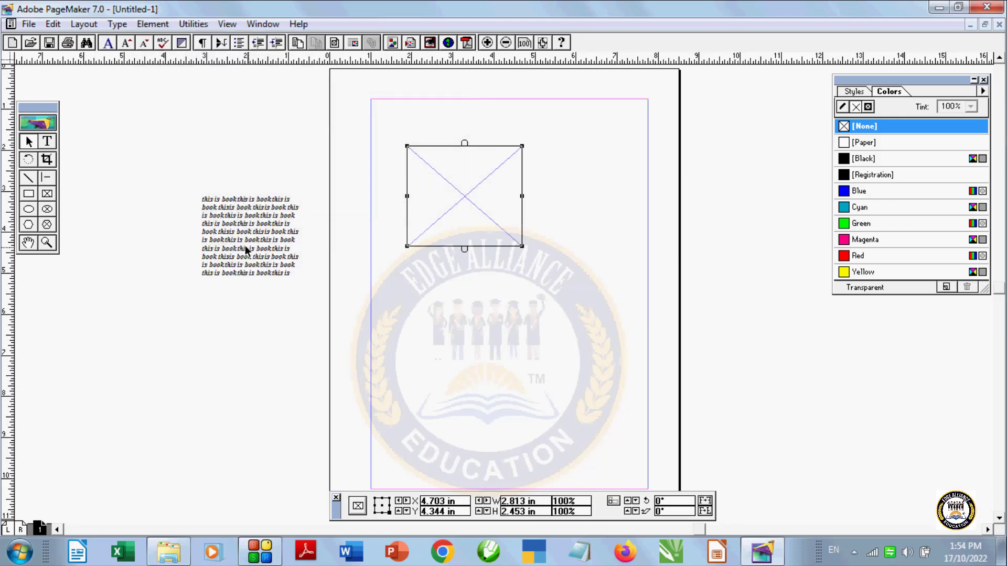
pyautogui.click(149, 25)
pyautogui.moveTo(170, 95)
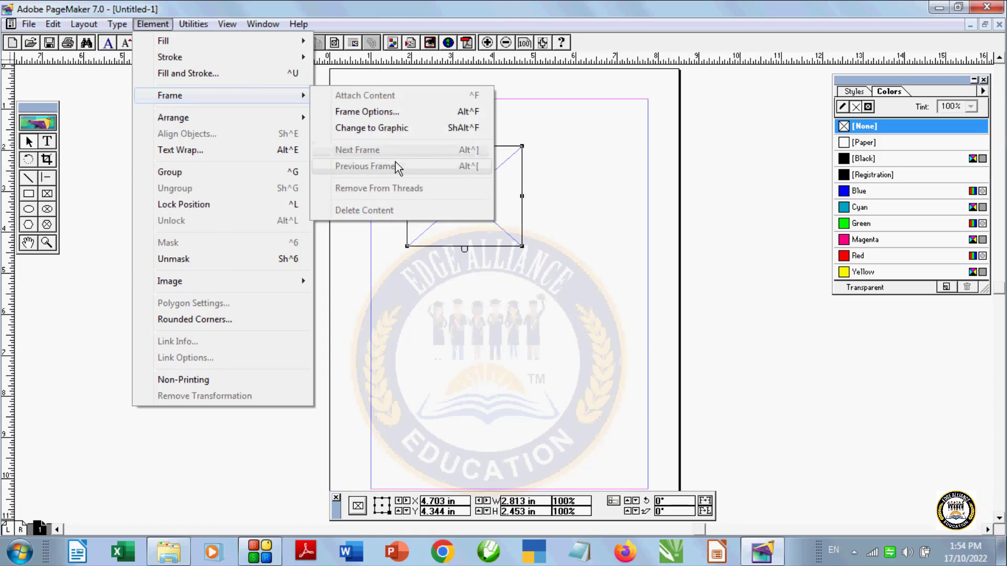
# Step: Attach the text block into the upper frame, then draw an empty rectangular frame below it
pyautogui.click(440, 322)
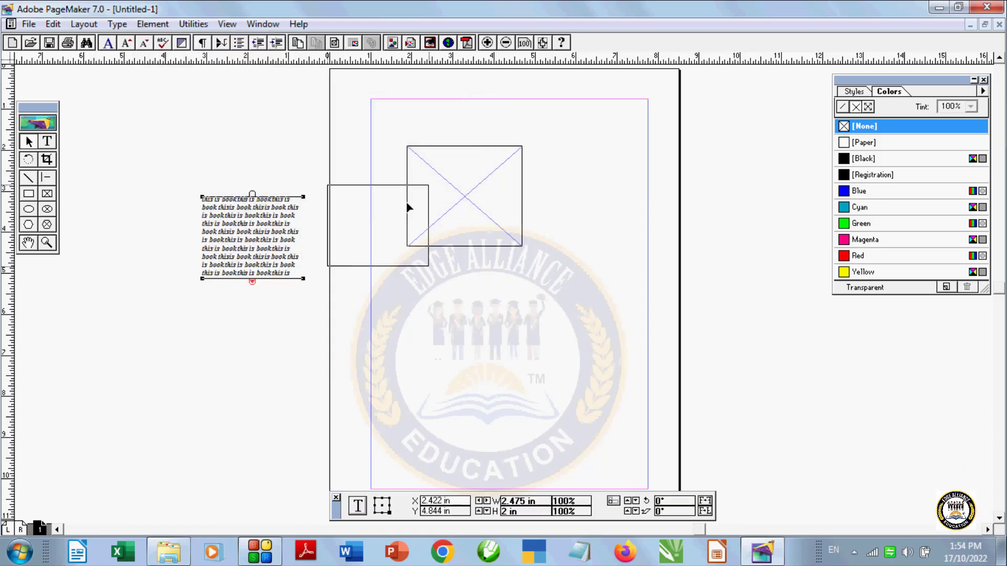
pyautogui.moveTo(273, 220); pyautogui.dragTo(470, 177)
pyautogui.moveTo(385, 128); pyautogui.dragTo(533, 265)
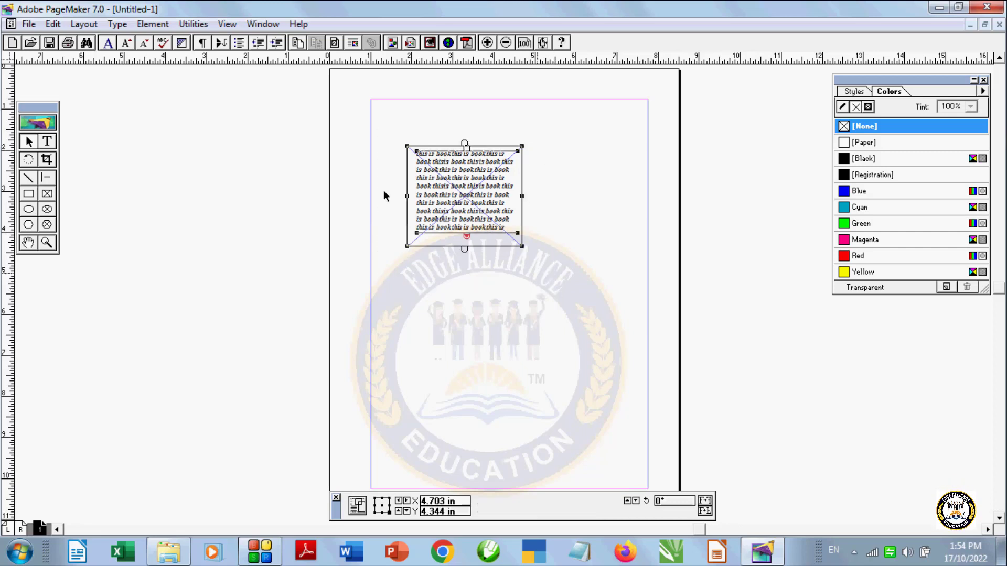
pyautogui.click(153, 23)
pyautogui.moveTo(174, 117)
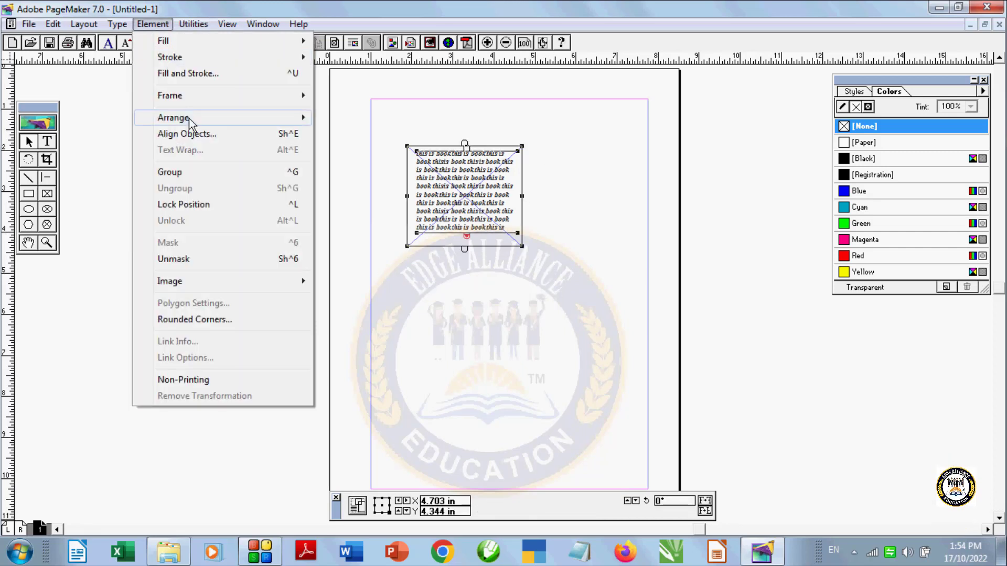
pyautogui.moveTo(170, 95)
pyautogui.click(345, 95)
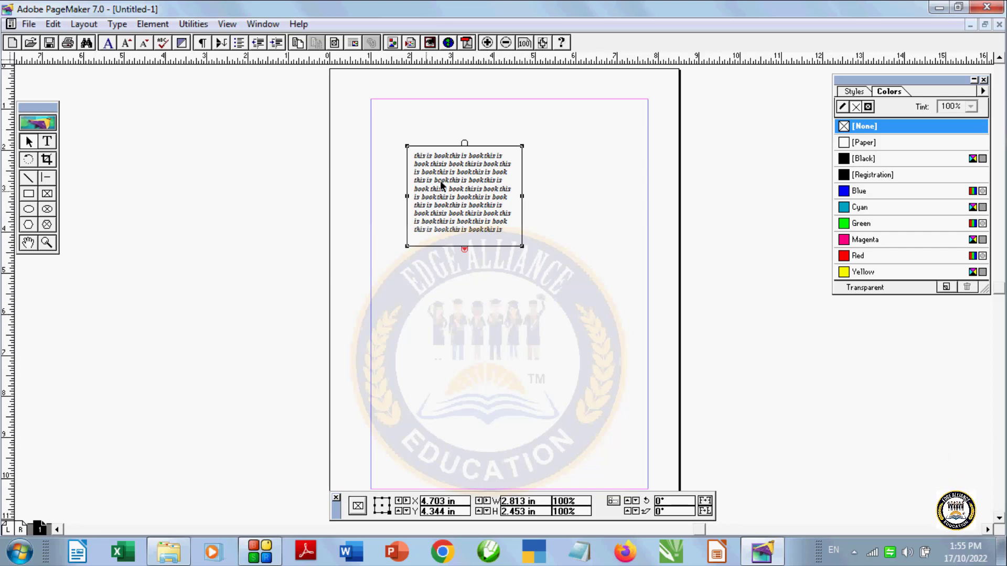
pyautogui.click(47, 194)
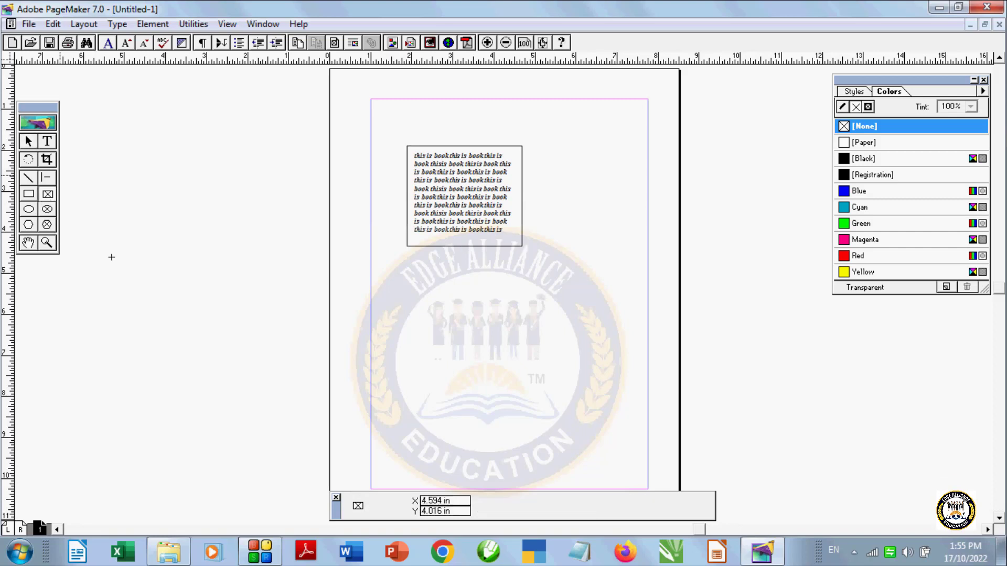
pyautogui.moveTo(465, 269); pyautogui.dragTo(598, 403)
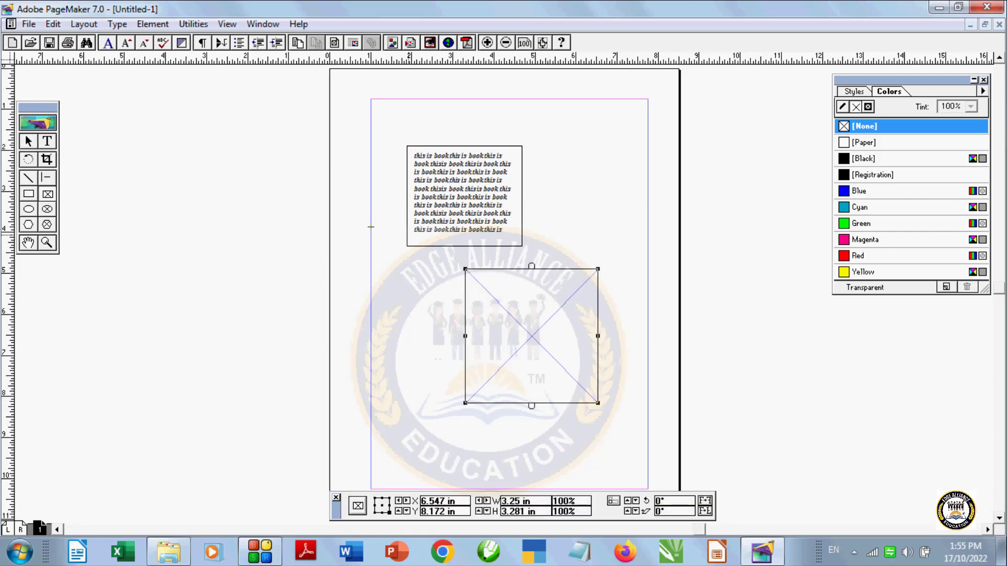
pyautogui.click(295, 219)
pyautogui.click(455, 211)
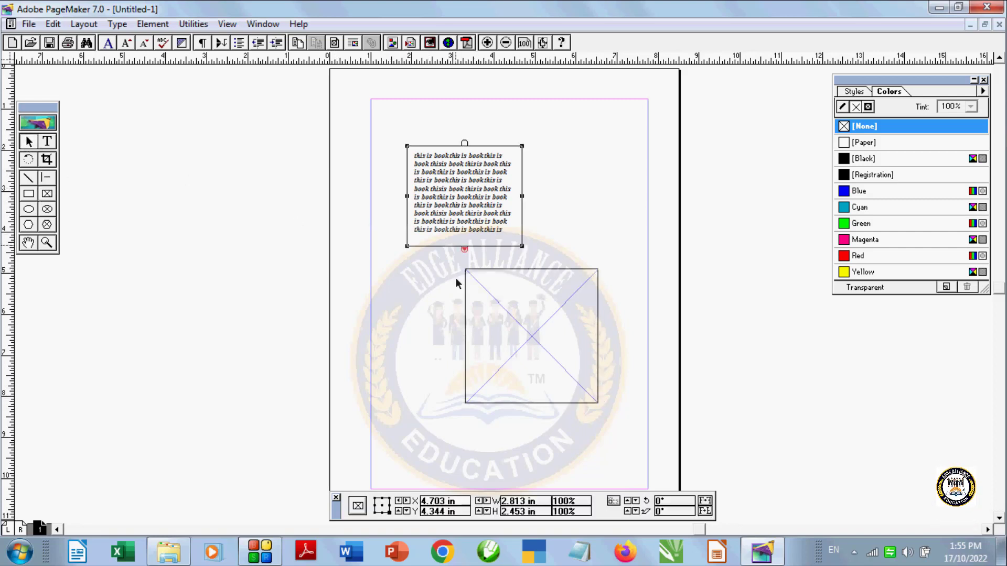
pyautogui.click(464, 249)
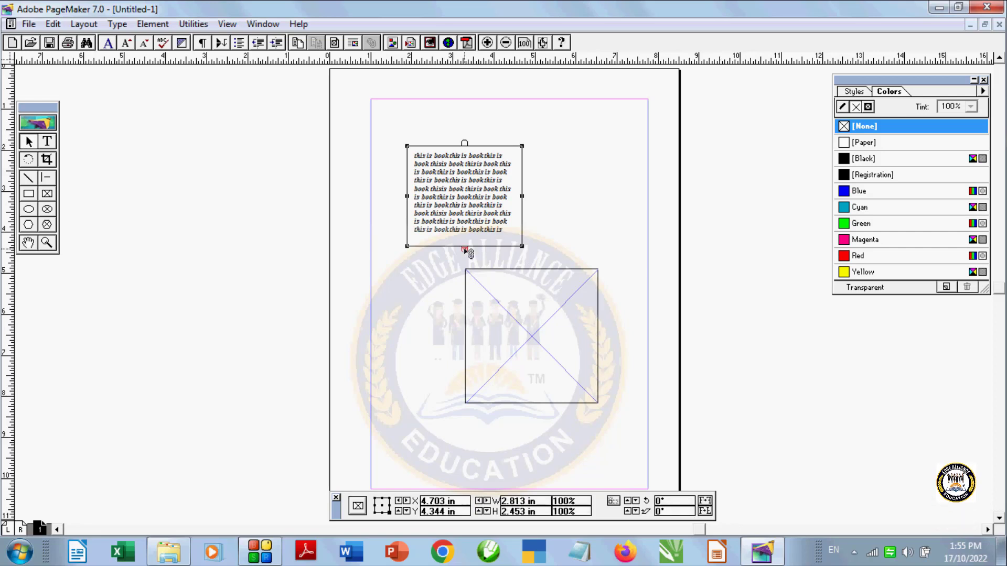
pyautogui.click(522, 324)
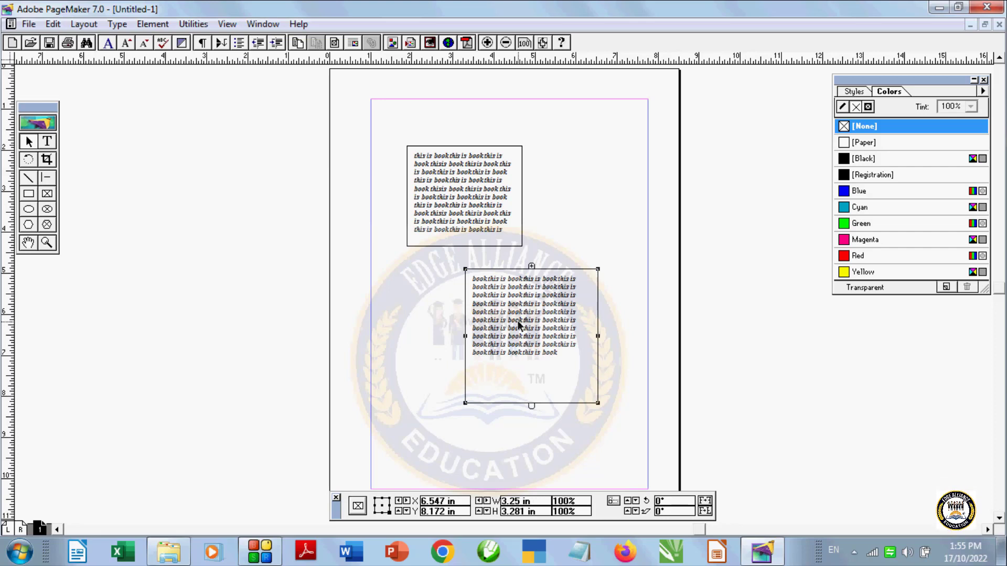
pyautogui.click(479, 224)
pyautogui.click(152, 26)
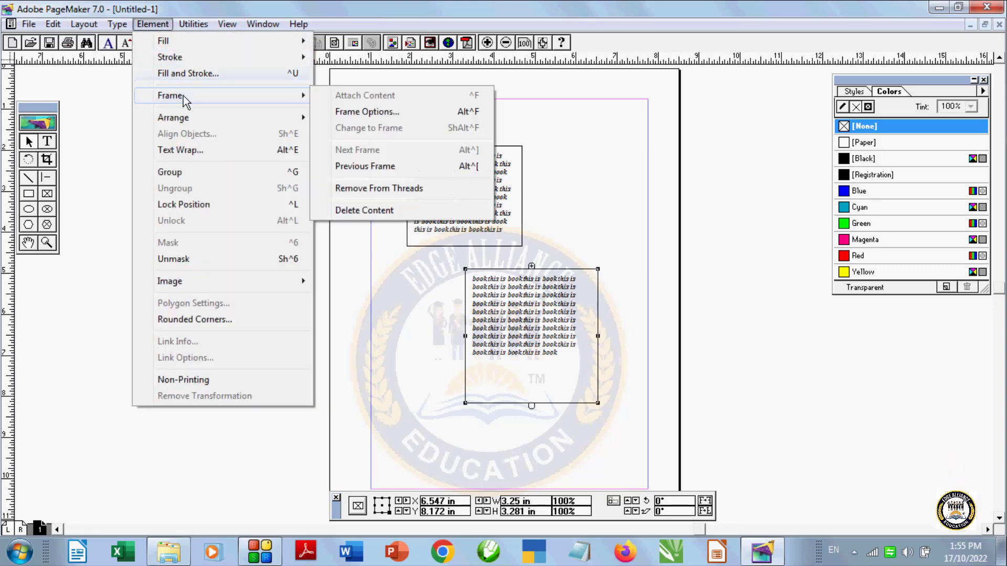
pyautogui.click(391, 171)
pyautogui.click(154, 24)
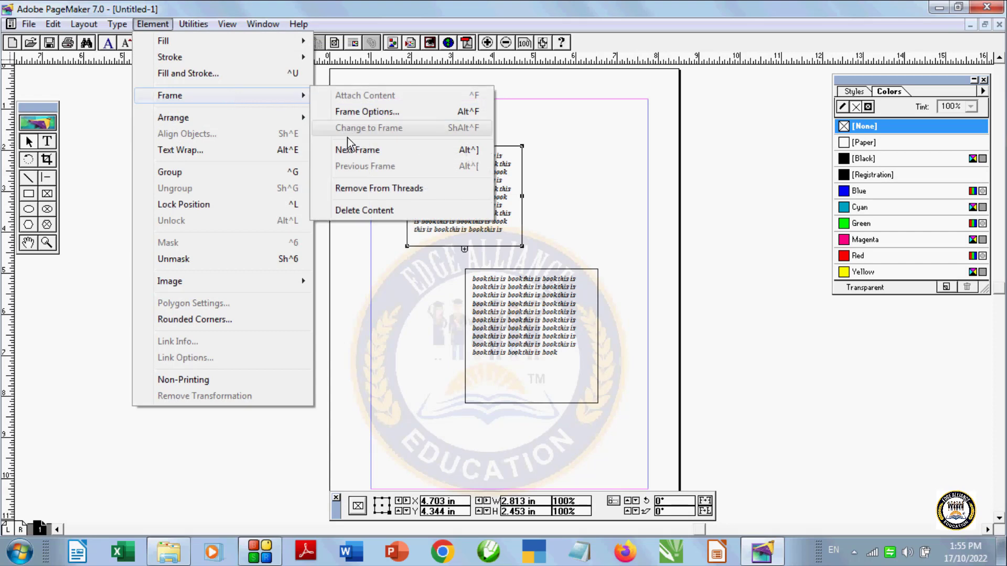
pyautogui.click(357, 150)
pyautogui.click(117, 24)
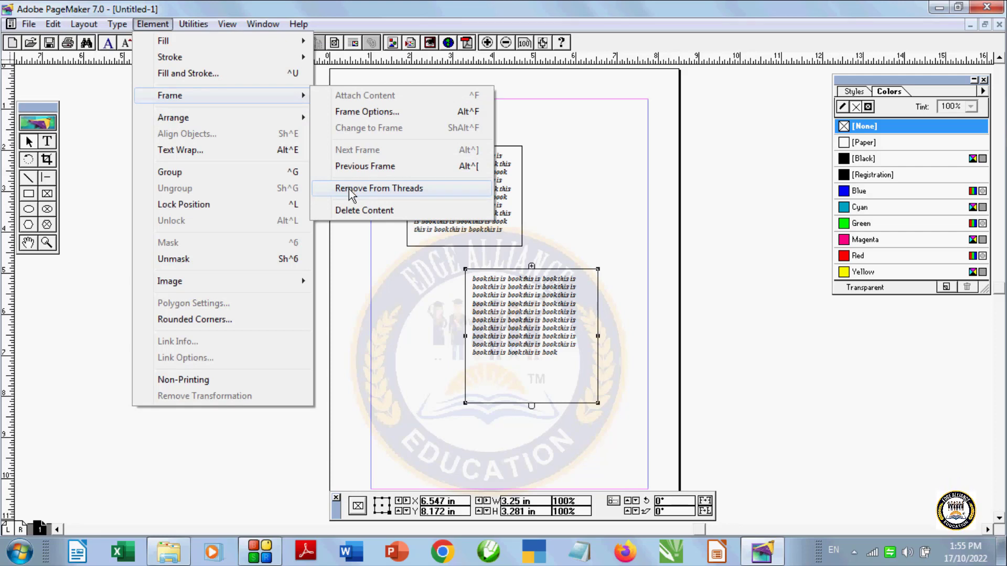
pyautogui.click(351, 188)
pyautogui.click(419, 151)
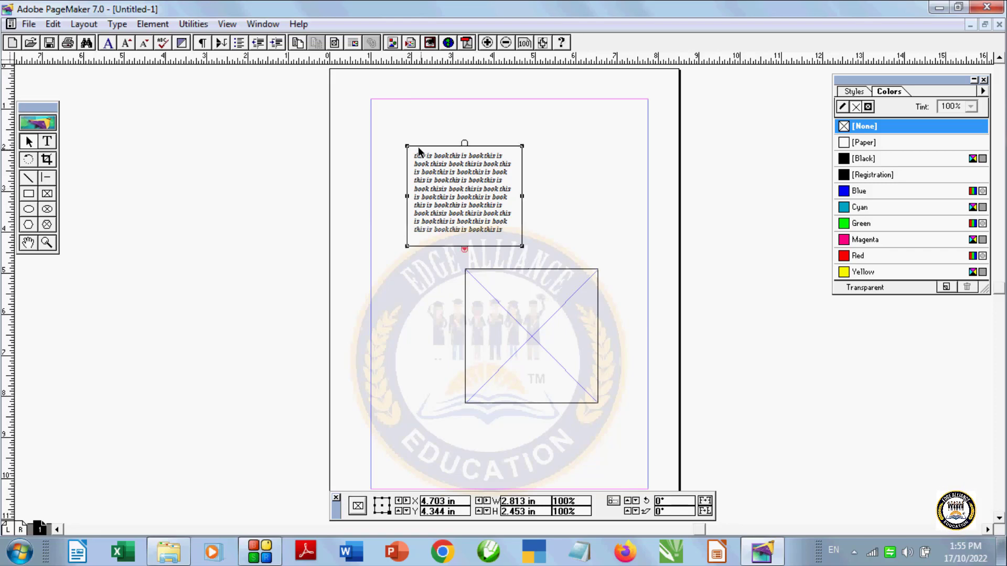
# Step: Restore and re-maximize the window, then reposition the measurements and colours palettes
pyautogui.doubleClick(105, 15)
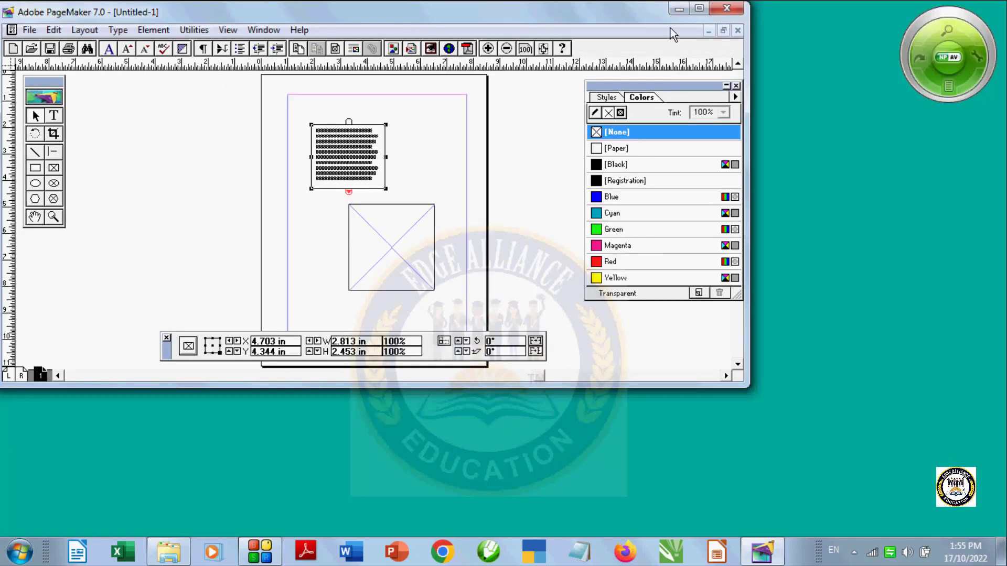
pyautogui.doubleClick(700, 13)
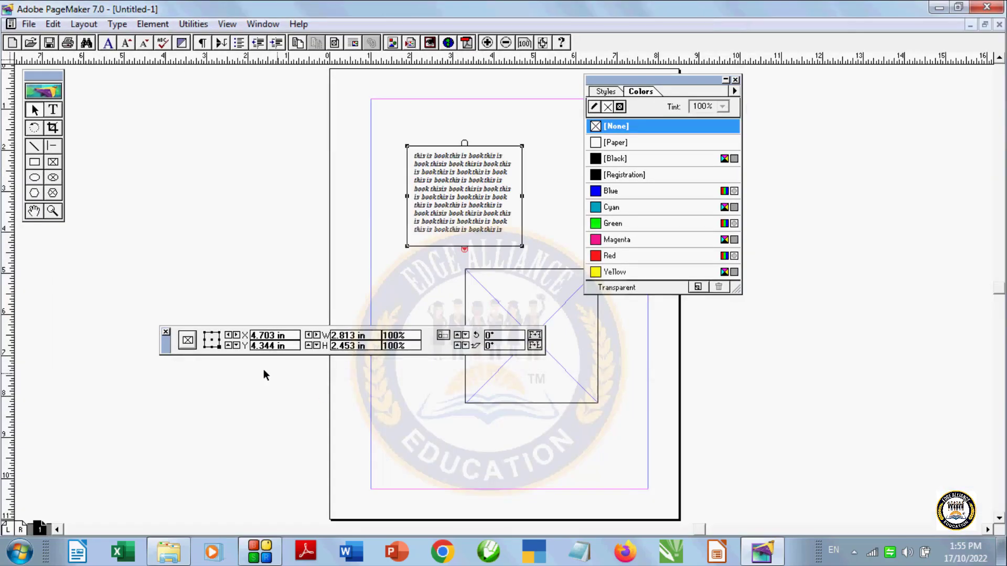
pyautogui.moveTo(158, 347); pyautogui.dragTo(259, 456)
pyautogui.moveTo(672, 80); pyautogui.dragTo(939, 100)
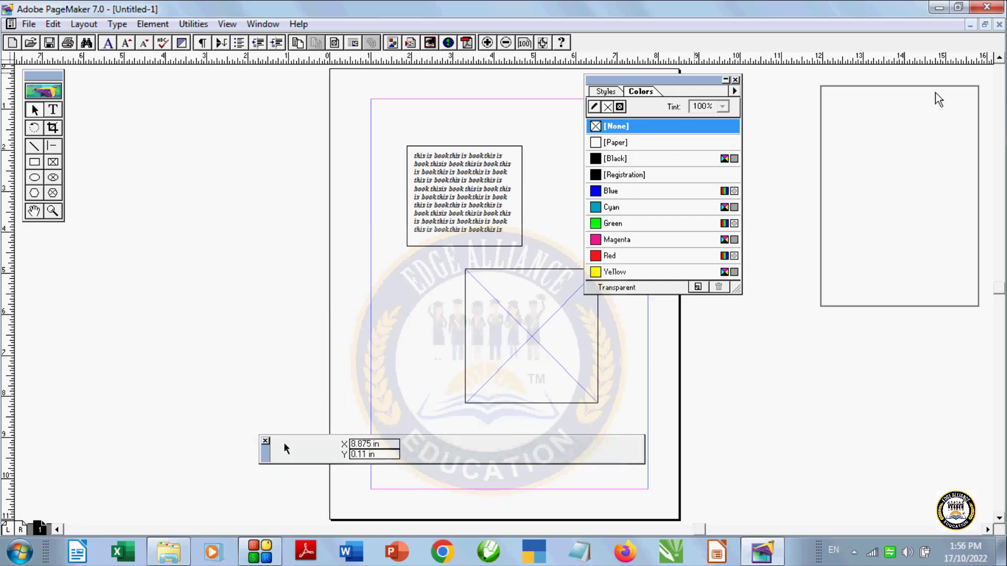
pyautogui.click(451, 161)
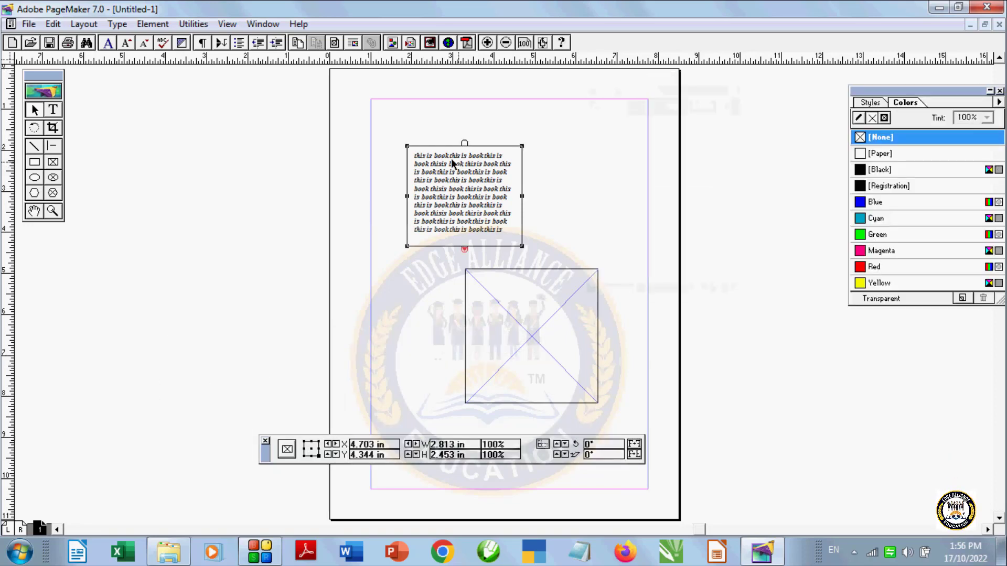
# Step: Delete the upper frame's text with Delete Content, then delete the upper and lower frames
pyautogui.click(129, 25)
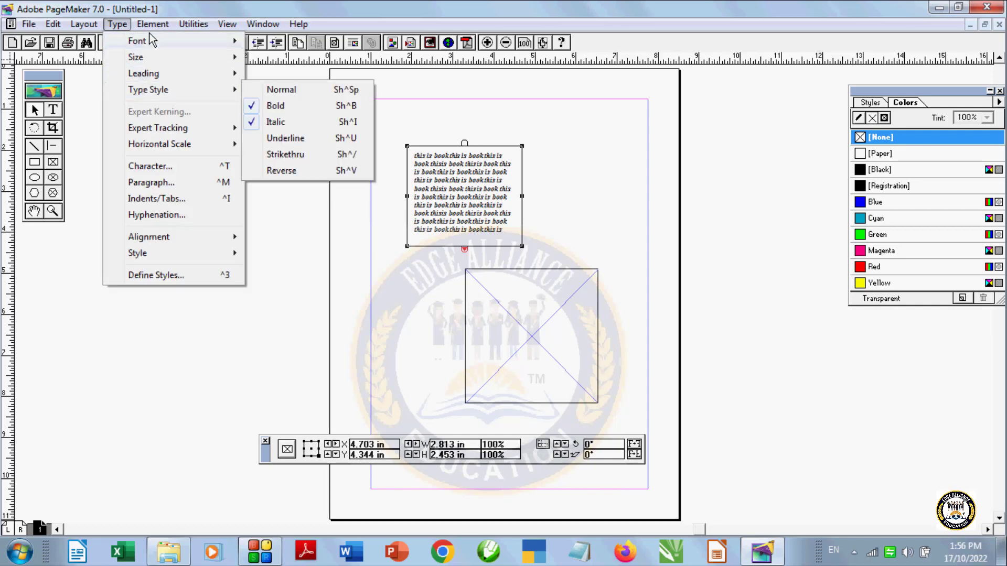
pyautogui.moveTo(169, 96)
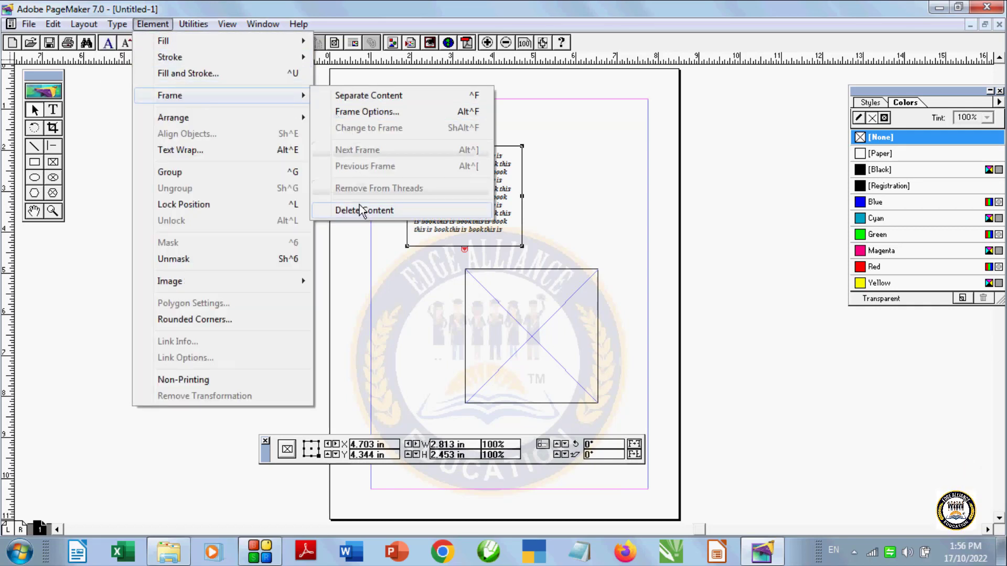
pyautogui.click(361, 211)
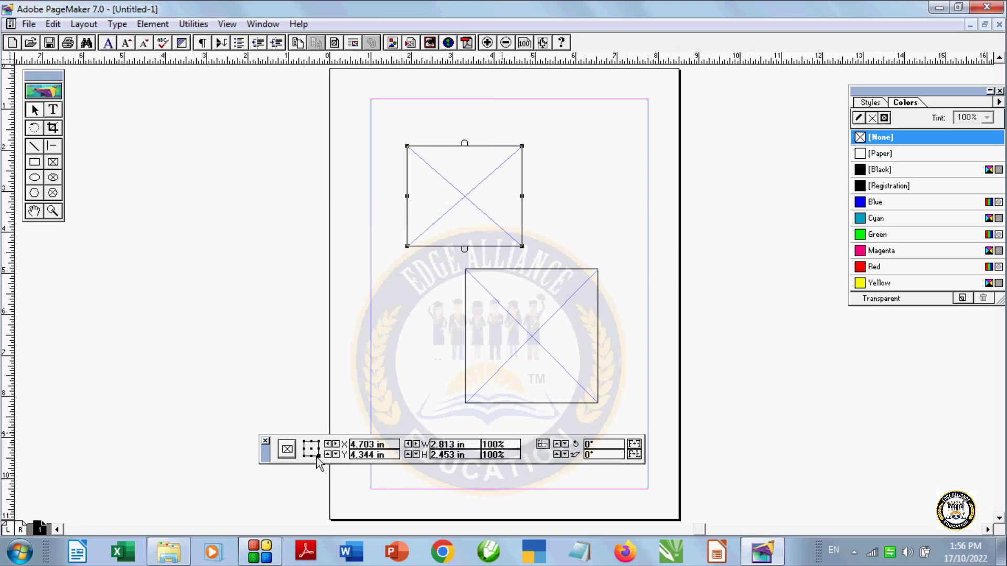
pyautogui.moveTo(266, 452)
pyautogui.mouseDown()
pyautogui.moveTo(346, 483)
pyautogui.moveTo(333, 504)
pyautogui.mouseUp()
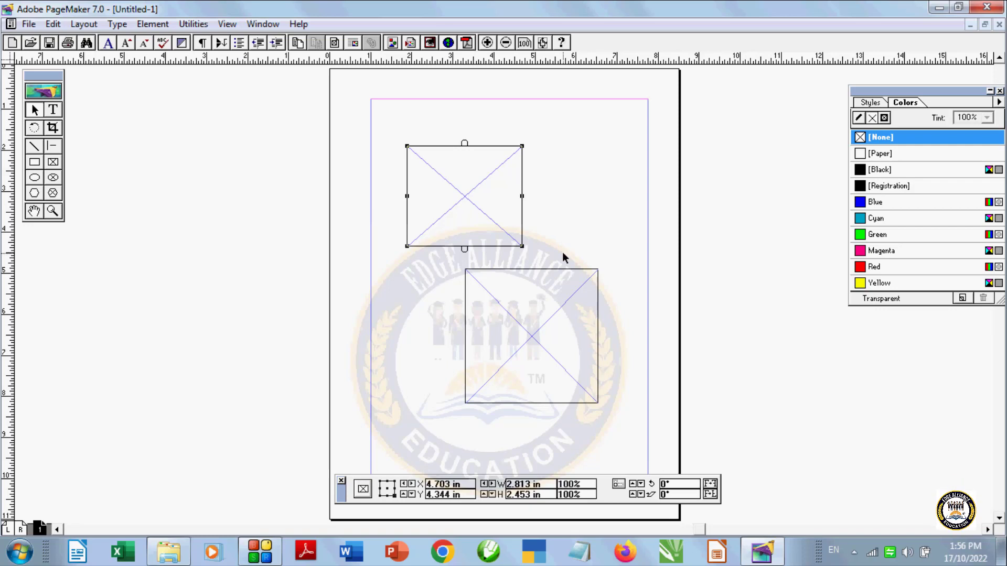
pyautogui.press('Delete')
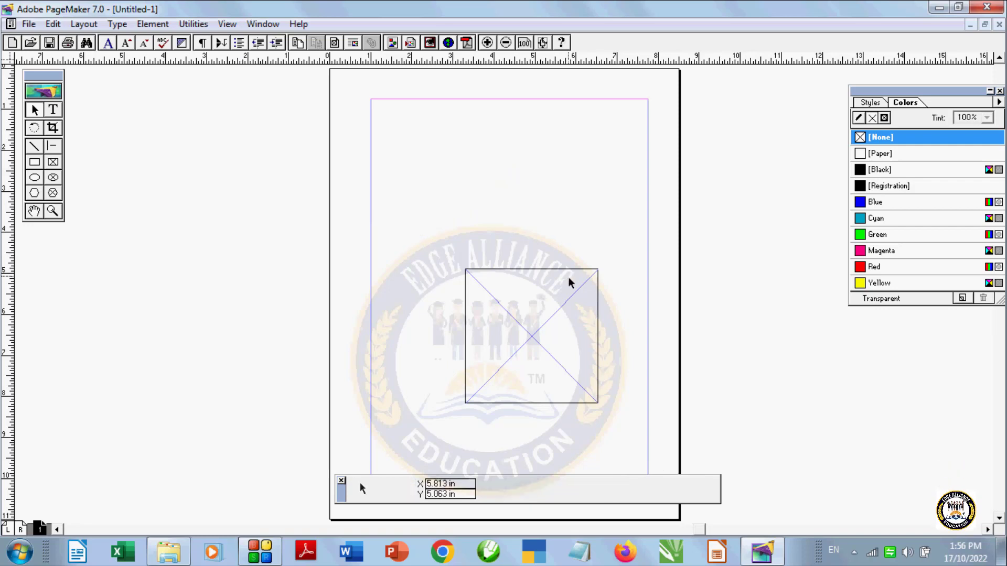
pyautogui.click(568, 285)
pyautogui.press('Delete')
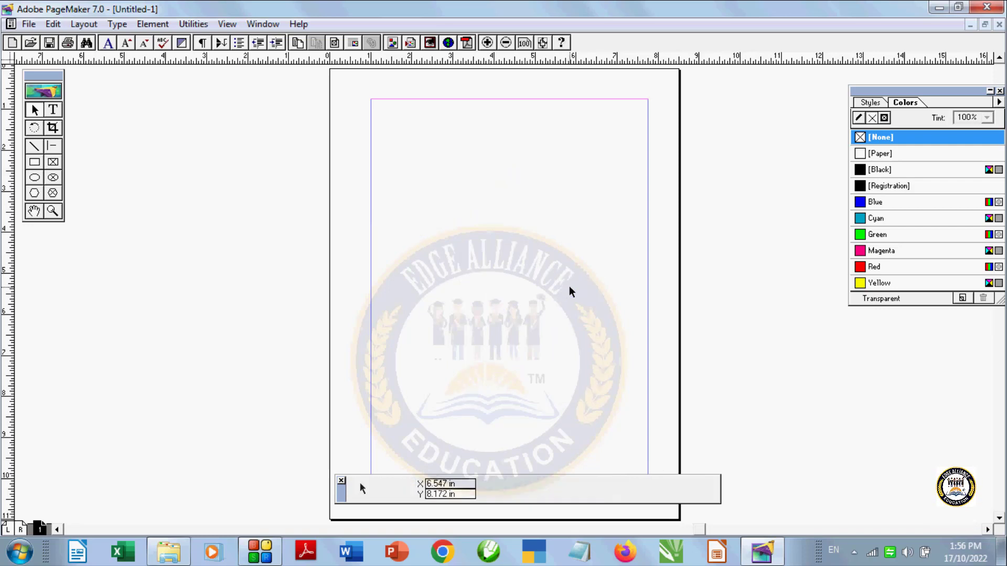
# Step: Draw a first circle on the upper page and fill it Green
pyautogui.click(193, 24)
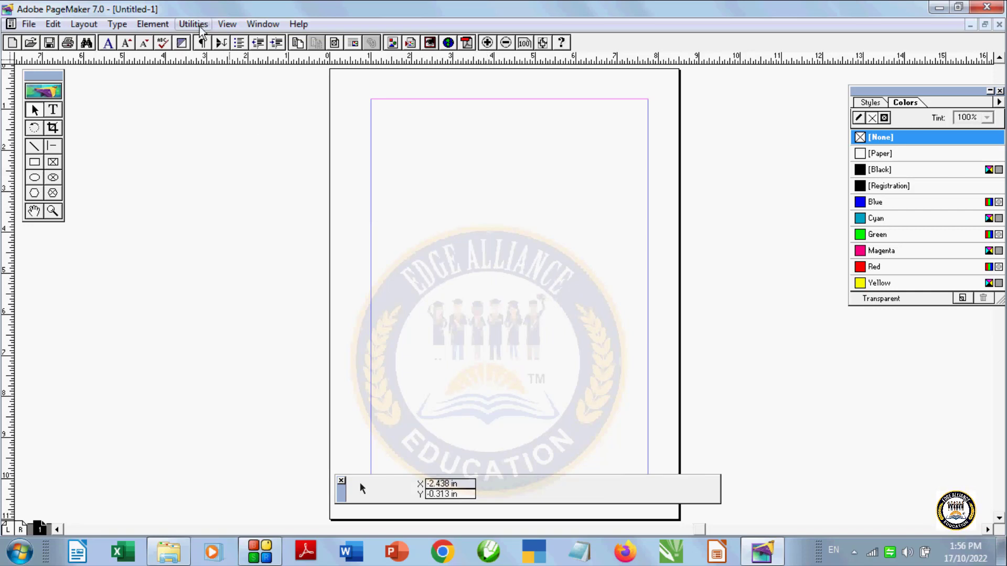
pyautogui.moveTo(152, 23)
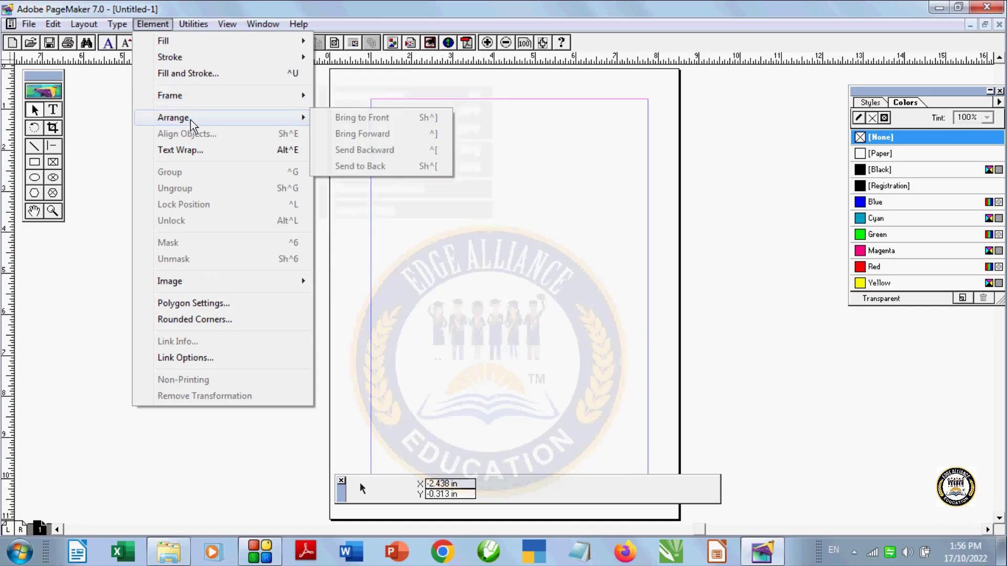
pyautogui.moveTo(173, 117)
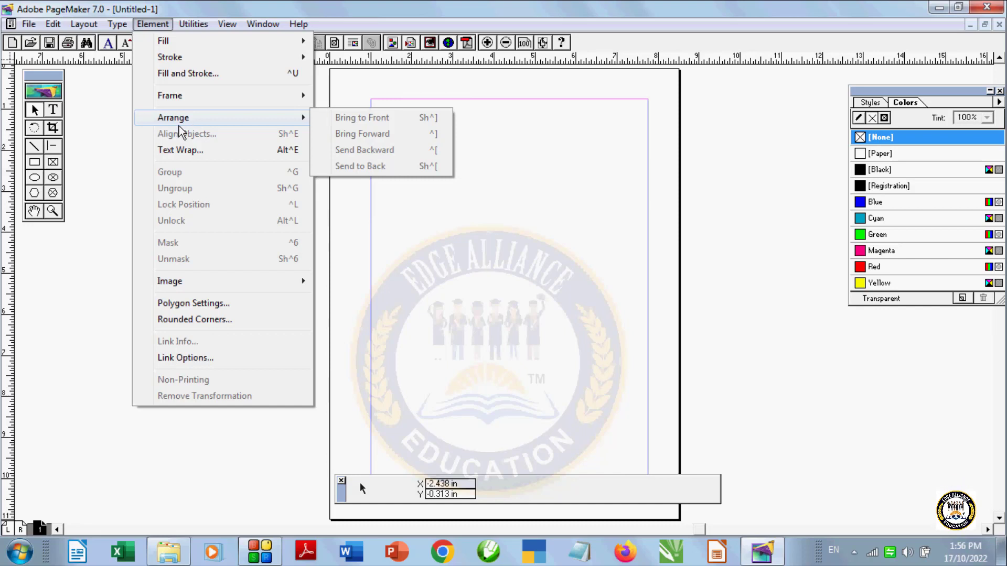
pyautogui.click(101, 205)
pyautogui.click(34, 177)
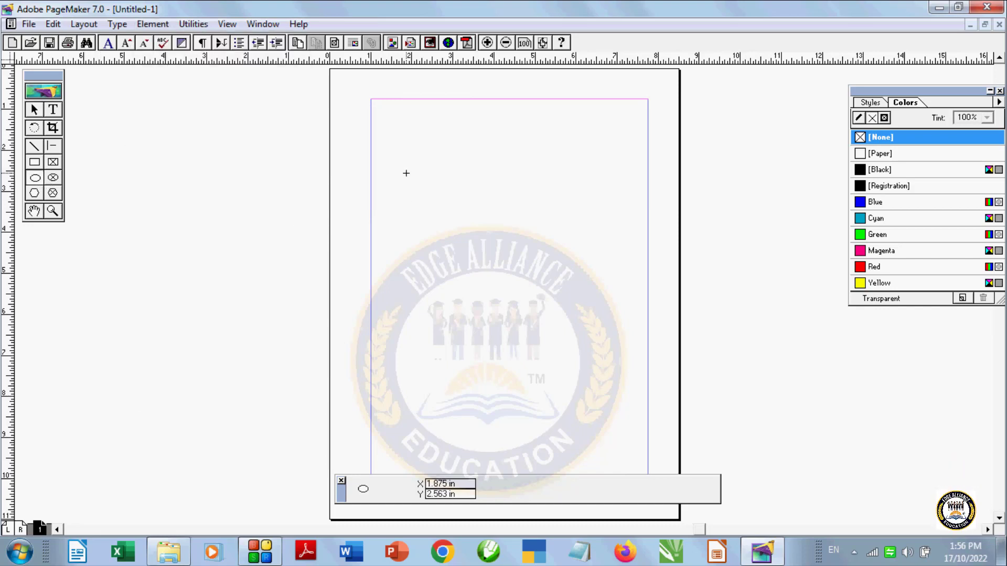
pyautogui.moveTo(406, 173); pyautogui.dragTo(497, 281)
pyautogui.click(879, 239)
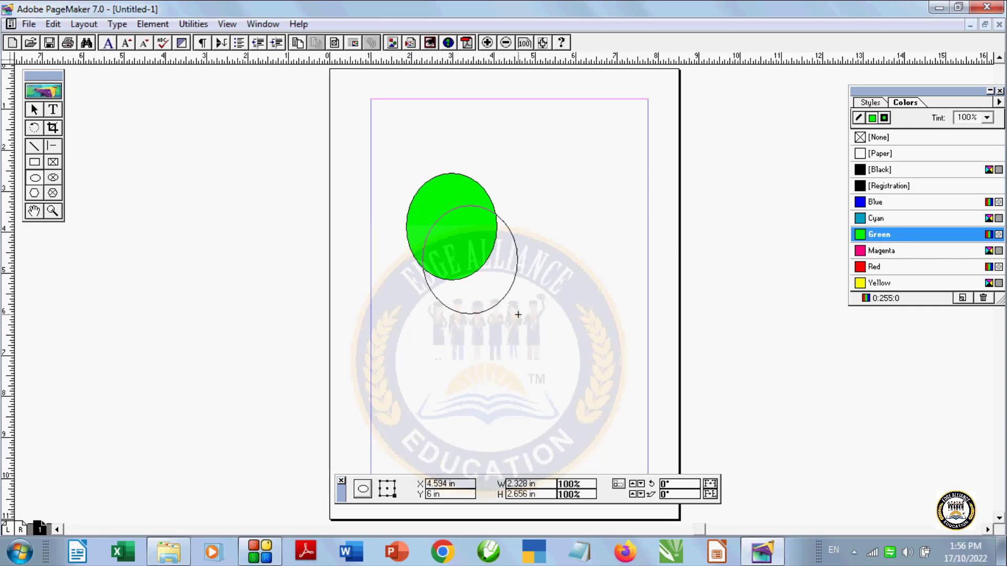
# Step: Add a second circle filled Red and a third filled Yellow
pyautogui.moveTo(518, 314); pyautogui.dragTo(517, 313)
pyautogui.click(875, 267)
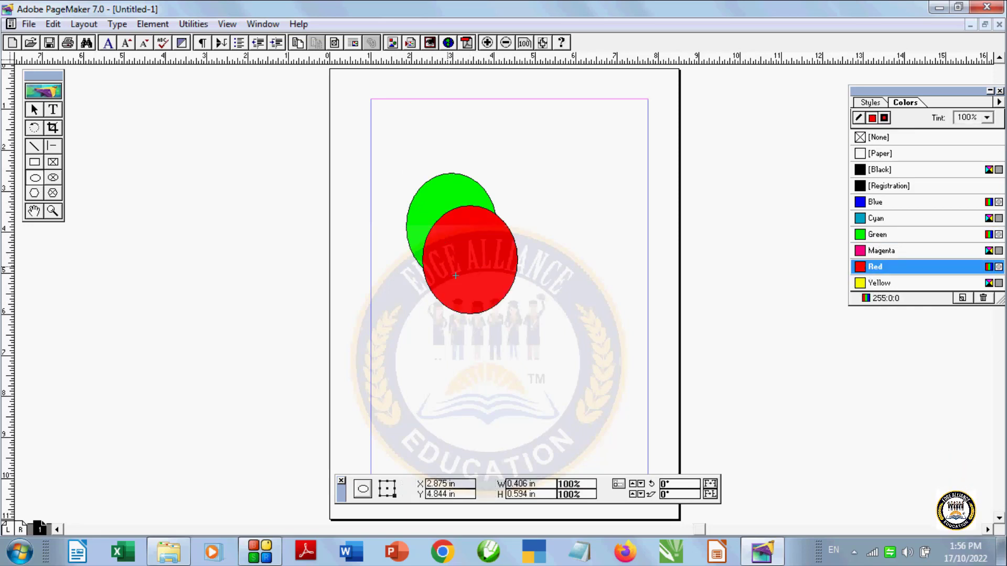
pyautogui.moveTo(541, 354); pyautogui.dragTo(541, 353)
pyautogui.click(875, 282)
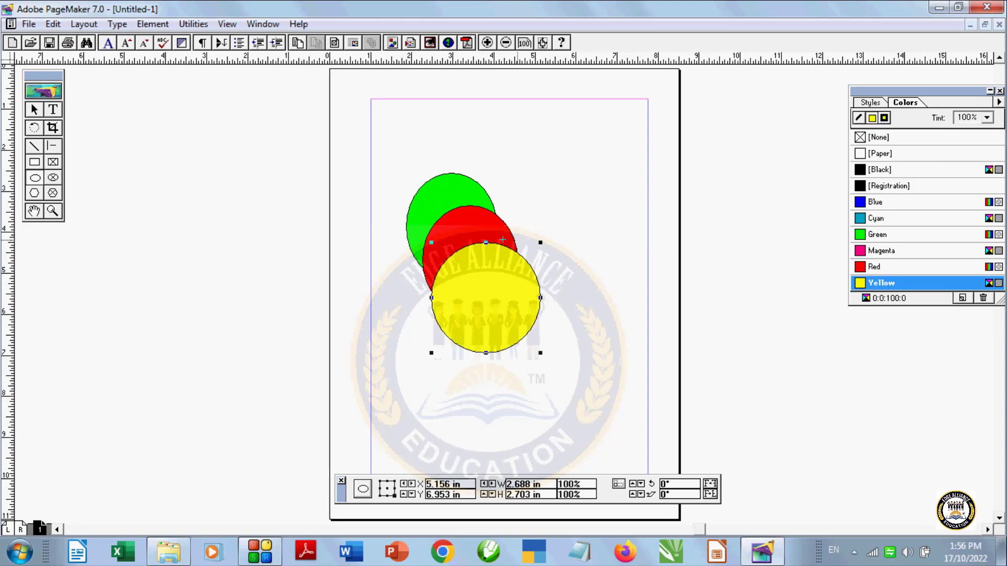
# Step: Drag the yellow, red and green circles into an overlapping stack with yellow in front
pyautogui.click(387, 308)
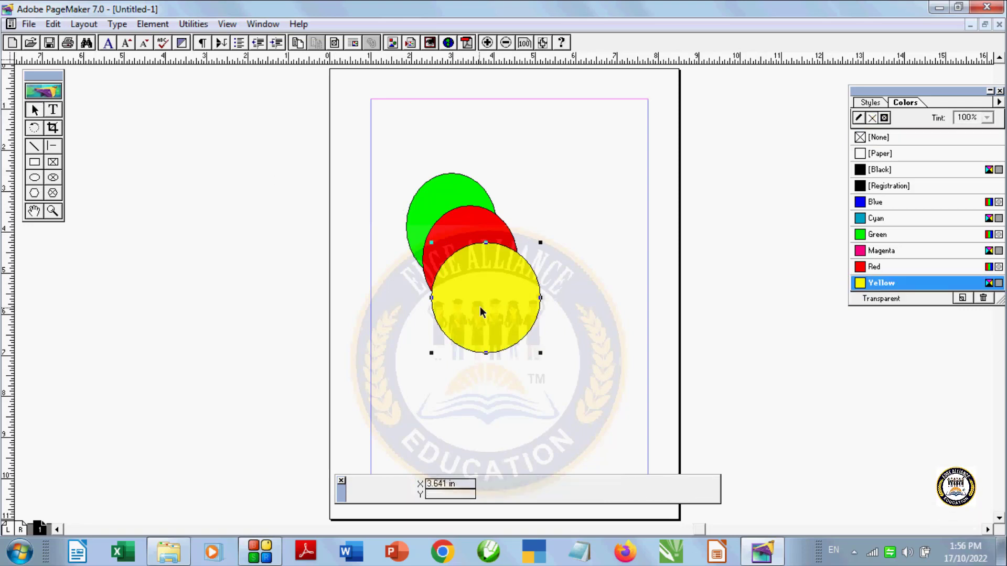
pyautogui.moveTo(479, 310); pyautogui.dragTo(467, 298)
pyautogui.click(463, 226)
pyautogui.moveTo(462, 226); pyautogui.dragTo(445, 220)
pyautogui.click(453, 200)
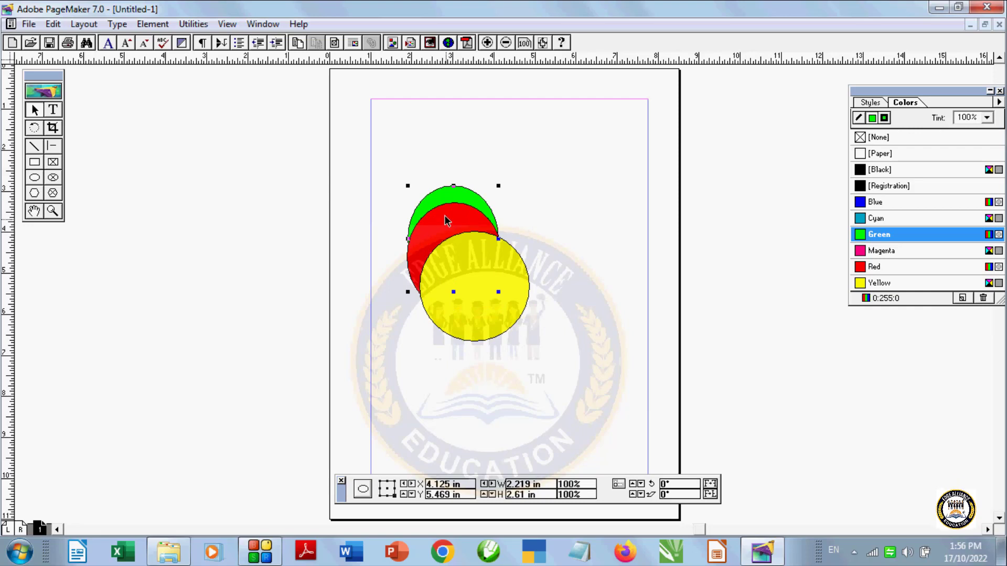
pyautogui.click(475, 324)
pyautogui.moveTo(475, 325); pyautogui.dragTo(457, 313)
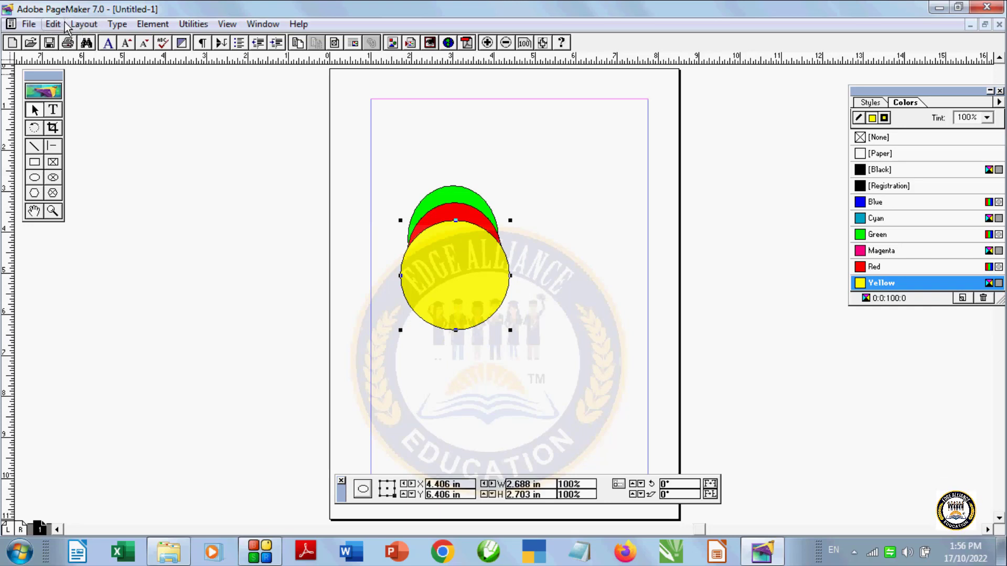
# Step: Bring the green circle to the front and move it down and right
pyautogui.click(57, 24)
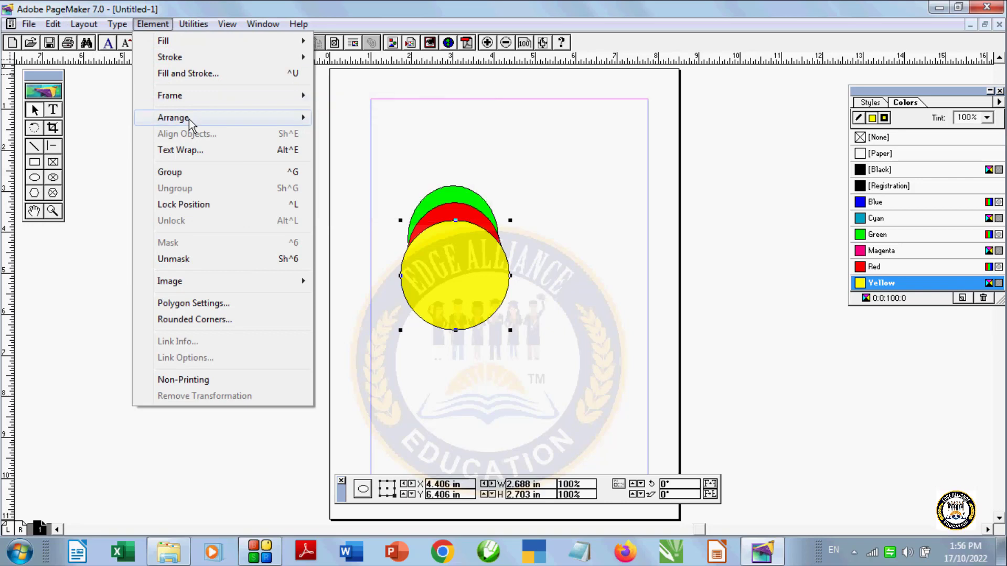
pyautogui.moveTo(173, 117)
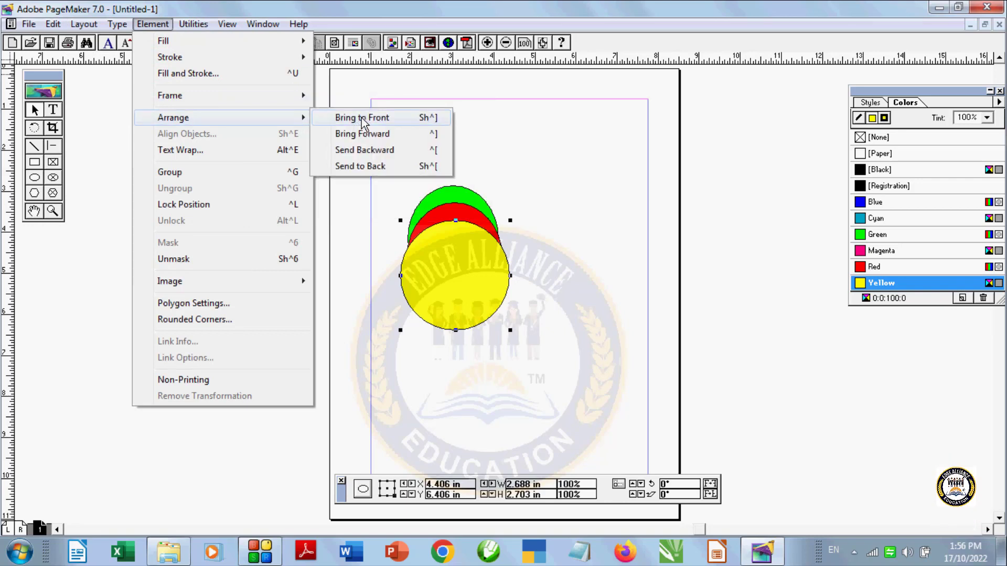
pyautogui.click(469, 194)
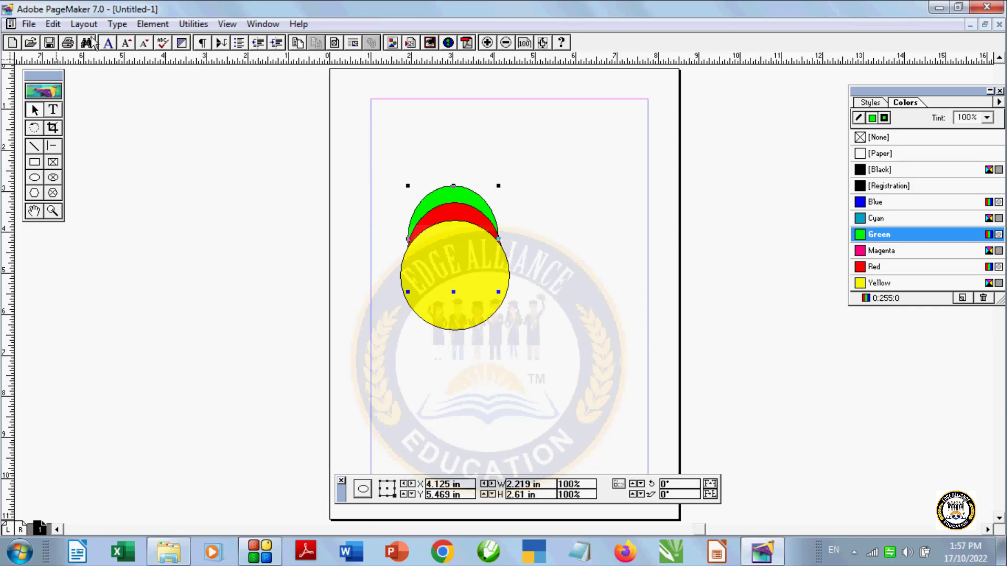
pyautogui.click(149, 25)
pyautogui.moveTo(173, 117)
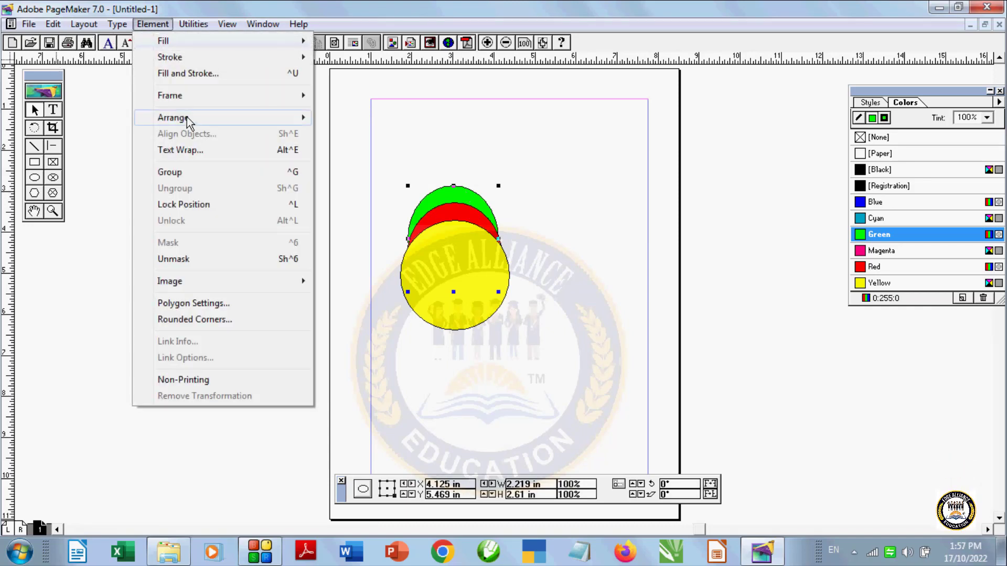
pyautogui.click(359, 118)
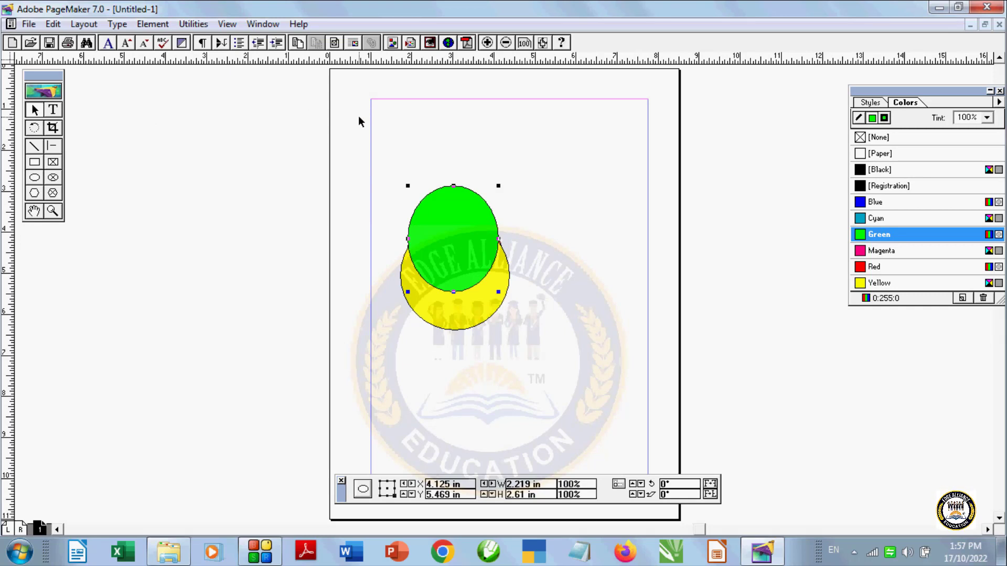
pyautogui.moveTo(451, 235)
pyautogui.mouseDown()
pyautogui.moveTo(483, 287)
pyautogui.moveTo(454, 300)
pyautogui.mouseUp()
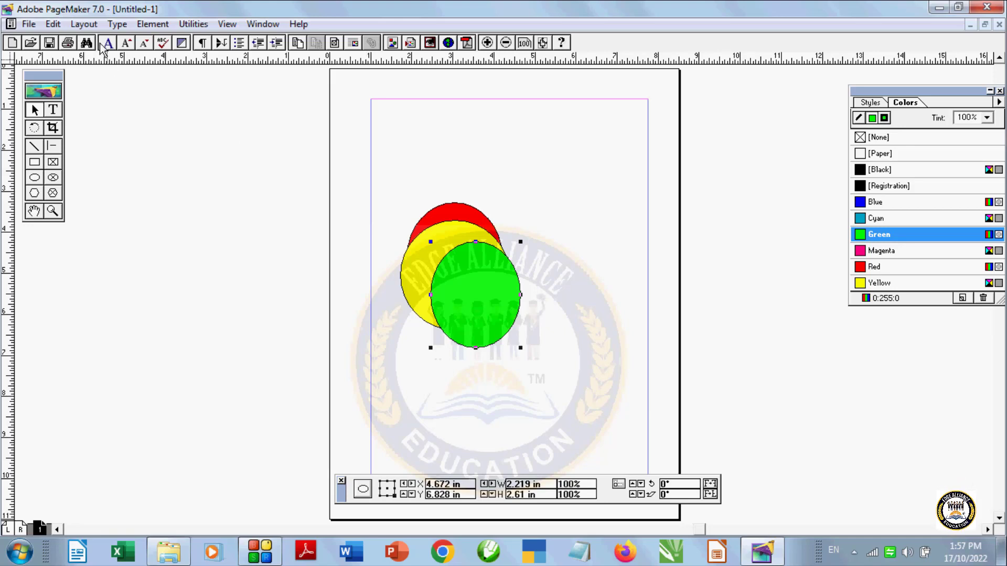
# Step: Send the green circle to the back, nudge it down and reselect it
pyautogui.click(121, 25)
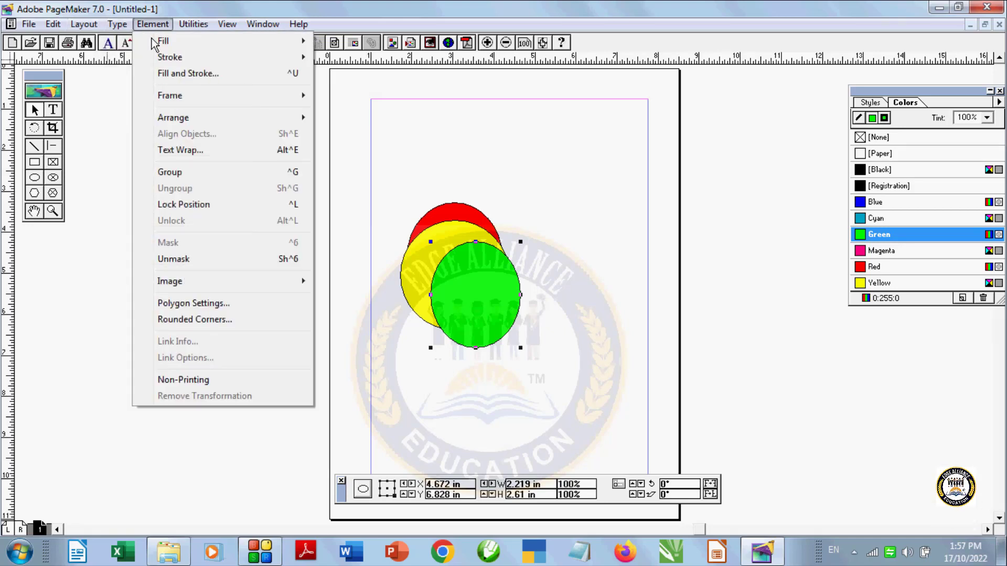
pyautogui.moveTo(173, 117)
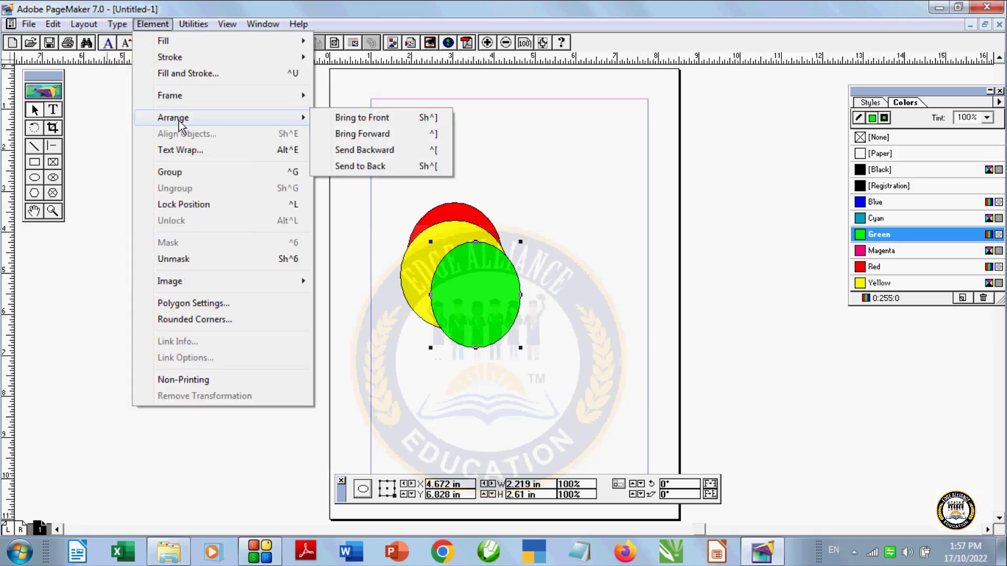
pyautogui.click(351, 166)
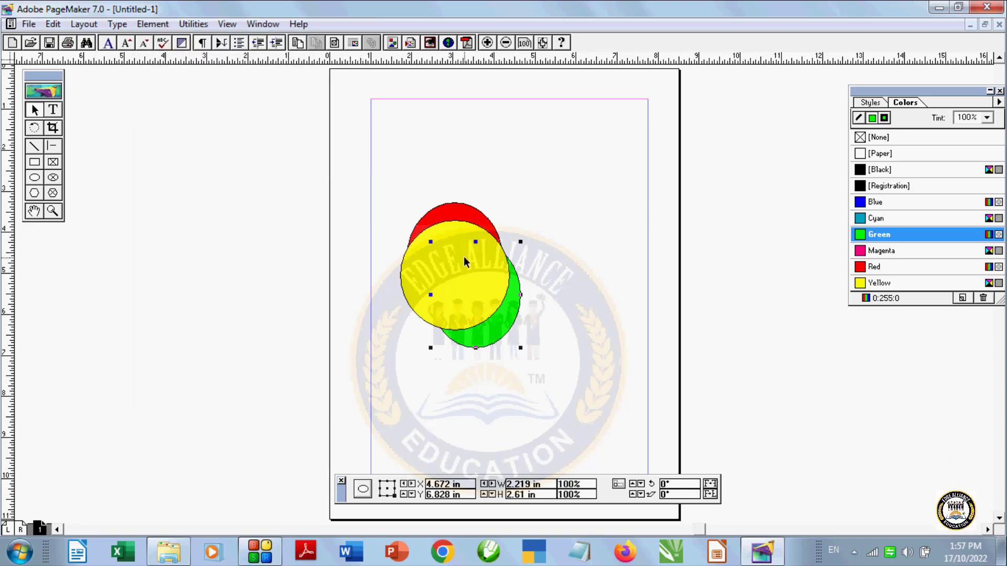
pyautogui.moveTo(463, 260)
pyautogui.mouseDown()
pyautogui.moveTo(466, 284)
pyautogui.moveTo(474, 248)
pyautogui.moveTo(470, 274)
pyautogui.mouseUp()
pyautogui.click(464, 220)
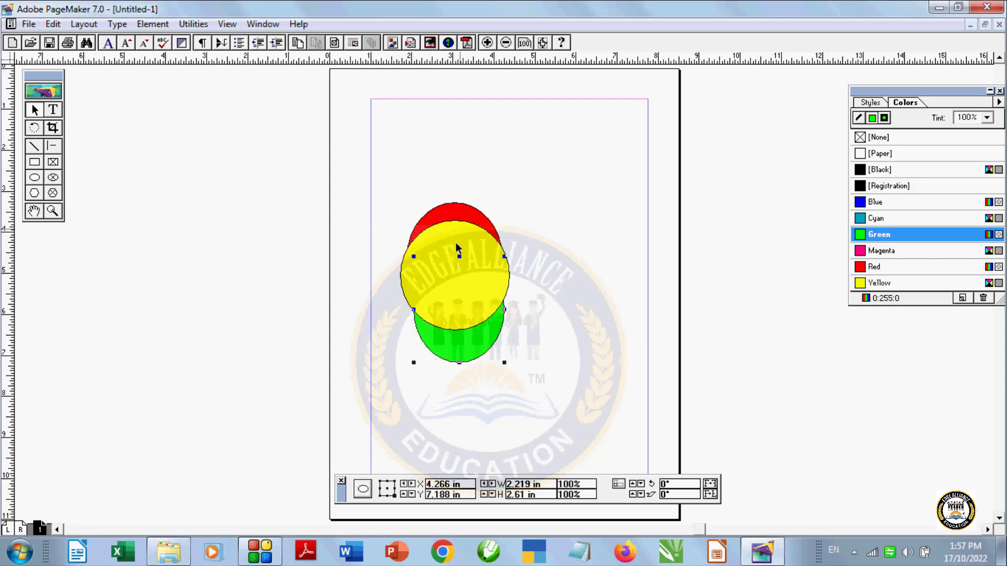
pyautogui.click(153, 24)
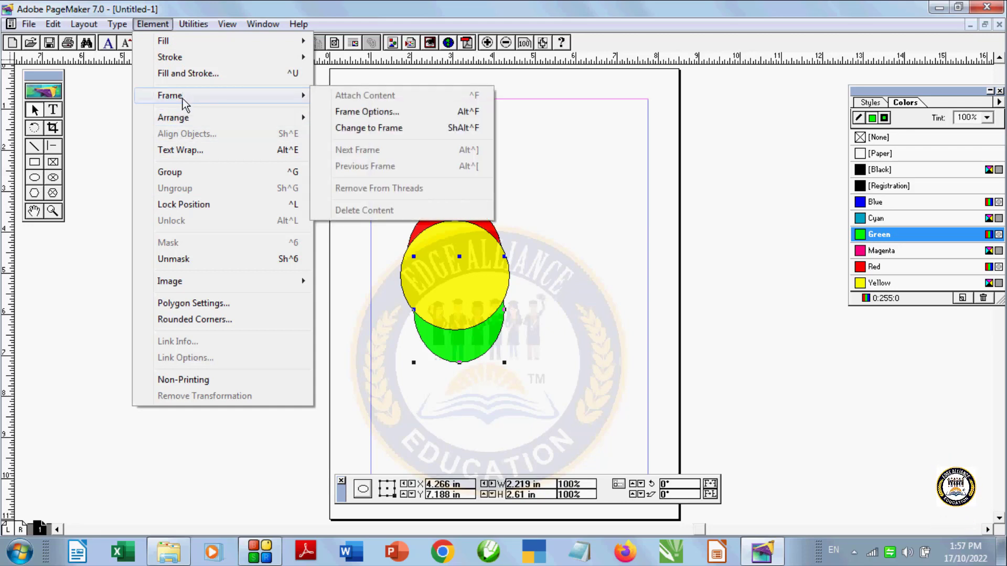
pyautogui.moveTo(173, 117)
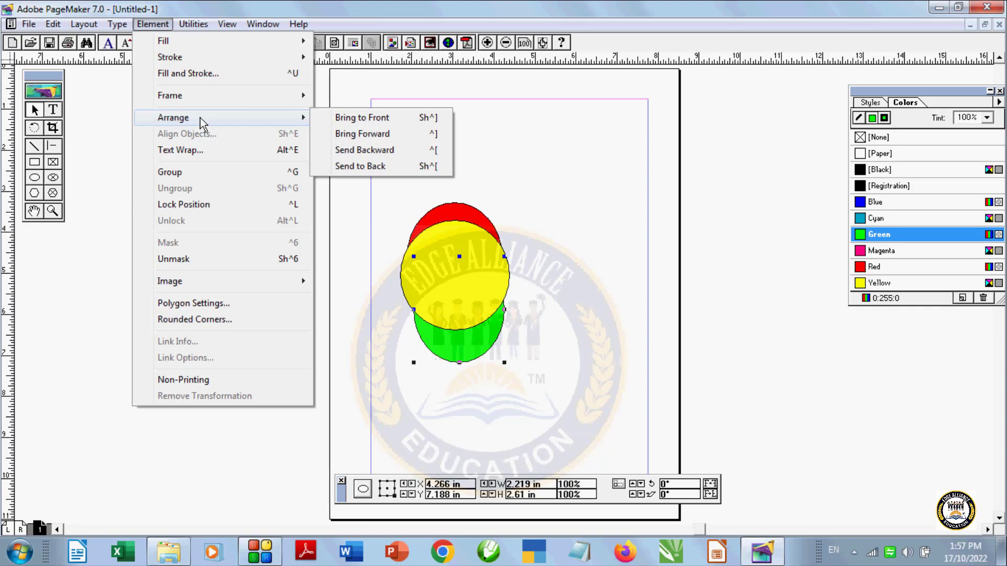
# Step: Bring the green circle forward one level, then bring the yellow circle forward one level
pyautogui.click(367, 135)
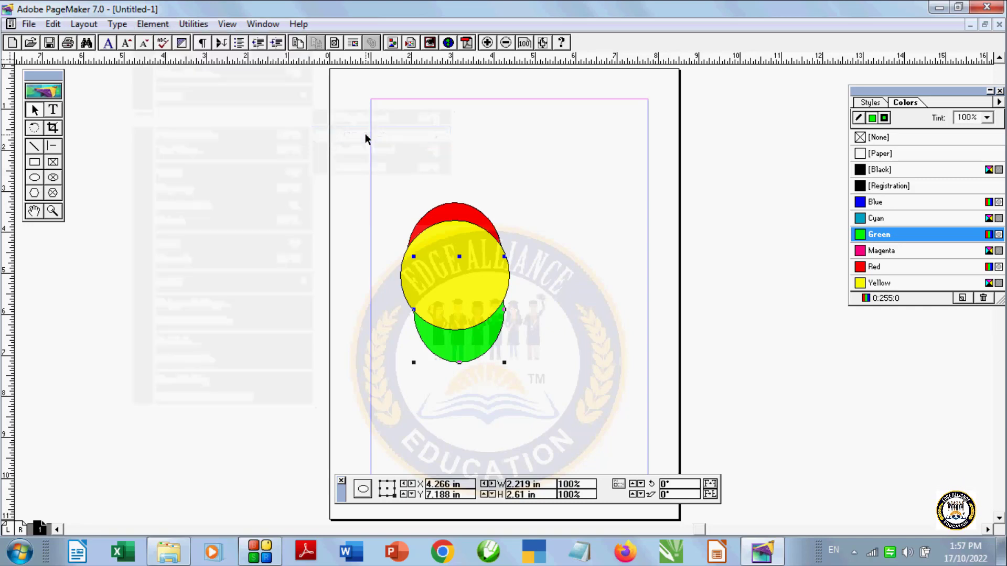
pyautogui.moveTo(485, 268); pyautogui.dragTo(471, 238)
pyautogui.click(468, 212)
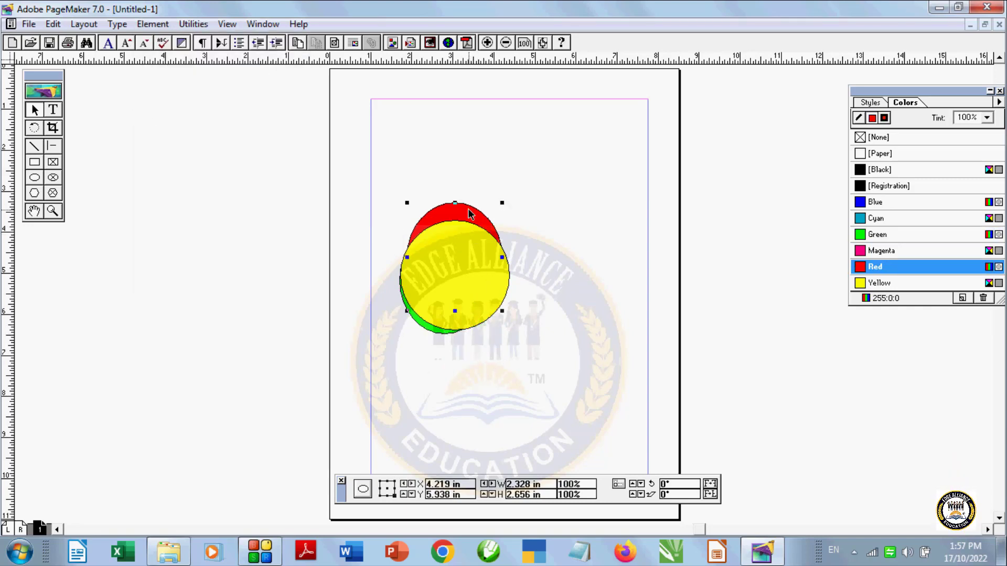
pyautogui.click(443, 317)
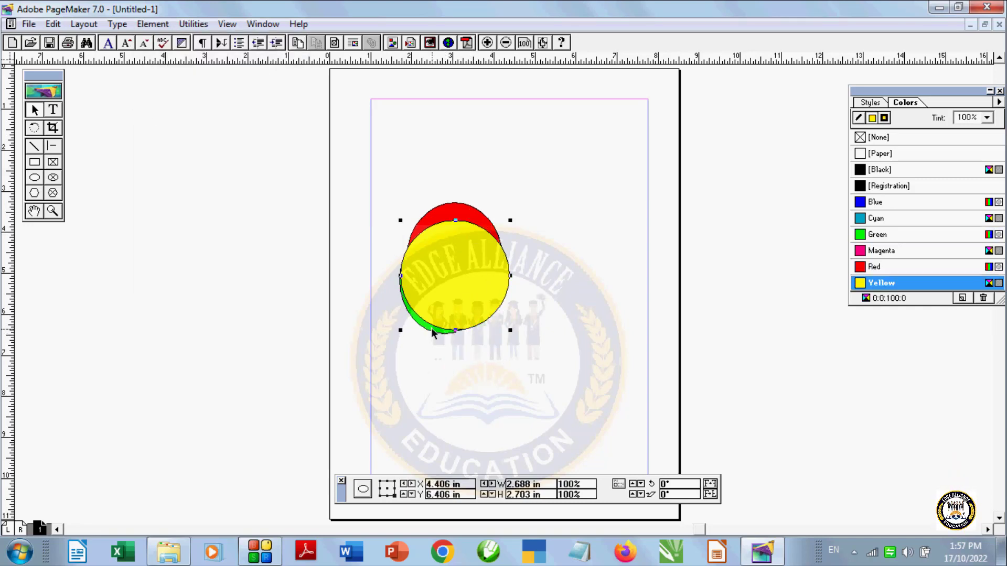
pyautogui.click(116, 24)
pyautogui.click(153, 24)
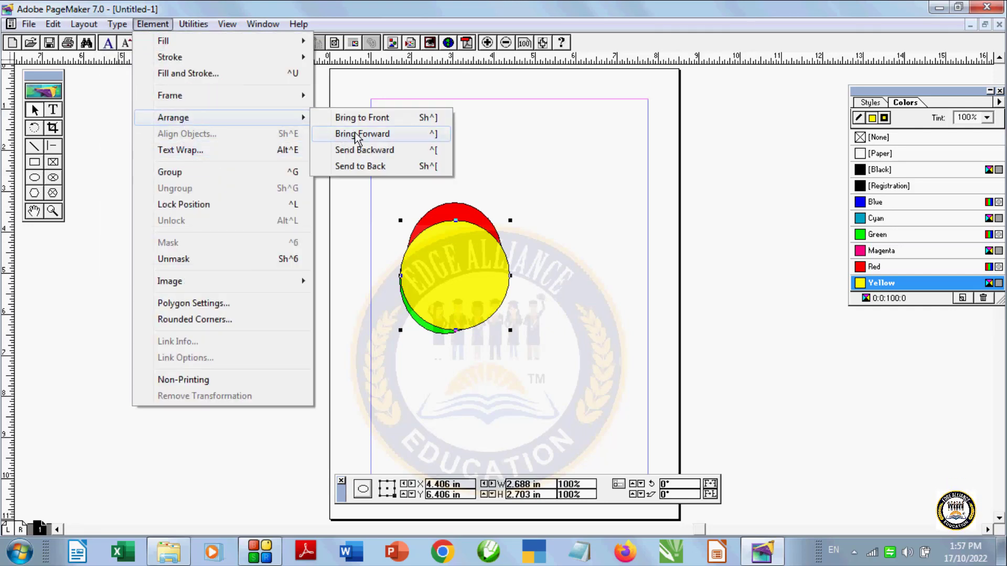
pyautogui.click(356, 134)
# Step: Send the yellow circle backward twice so it sits behind green and red
pyautogui.hotkey('ctrl', 'shift', 'a')
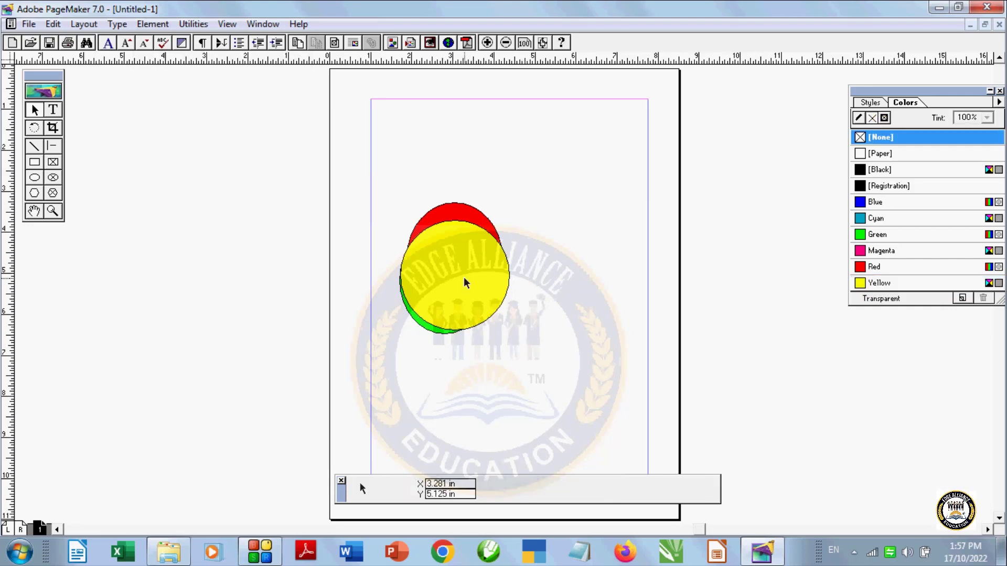
pyautogui.click(465, 283)
pyautogui.click(152, 24)
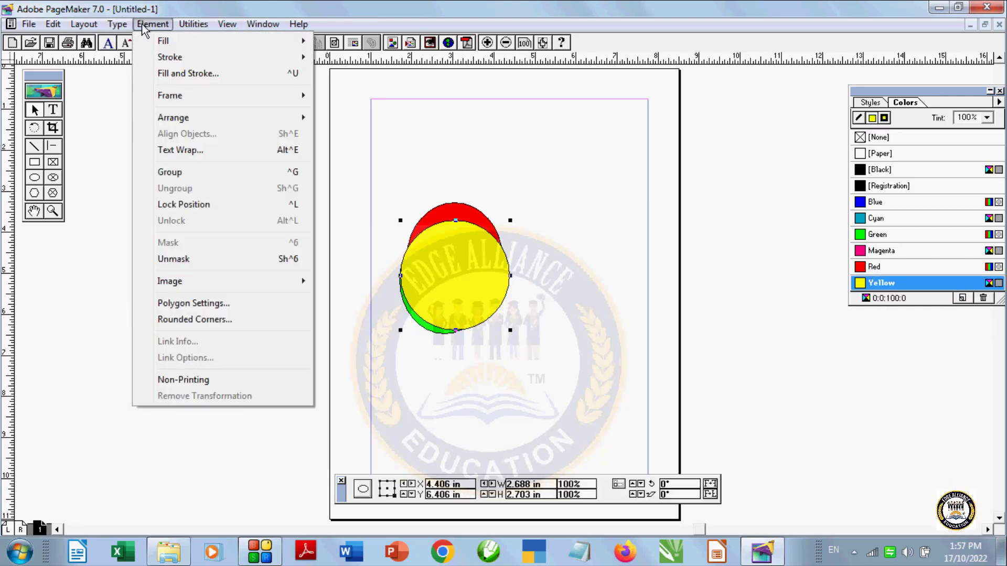
pyautogui.moveTo(174, 117)
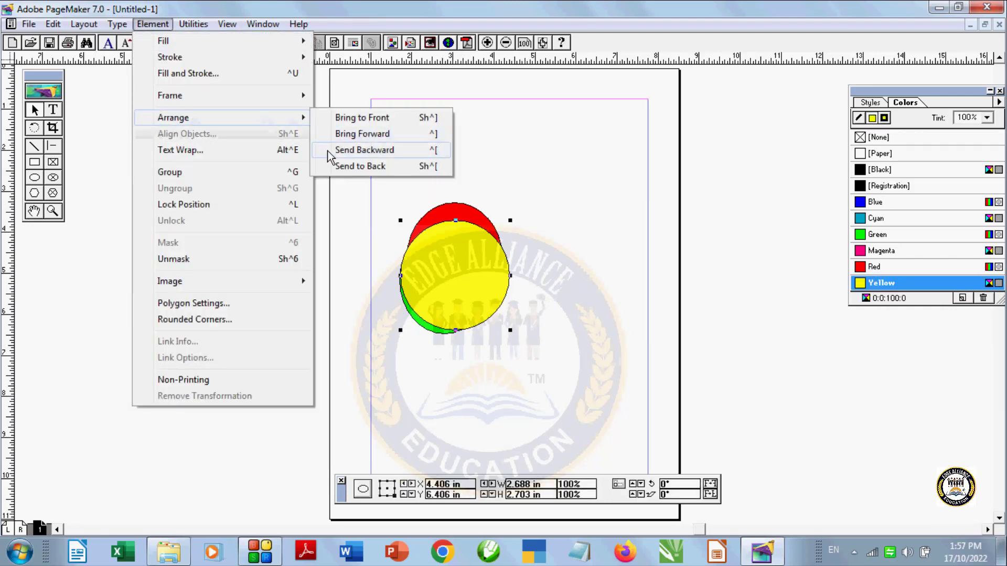
pyautogui.click(355, 151)
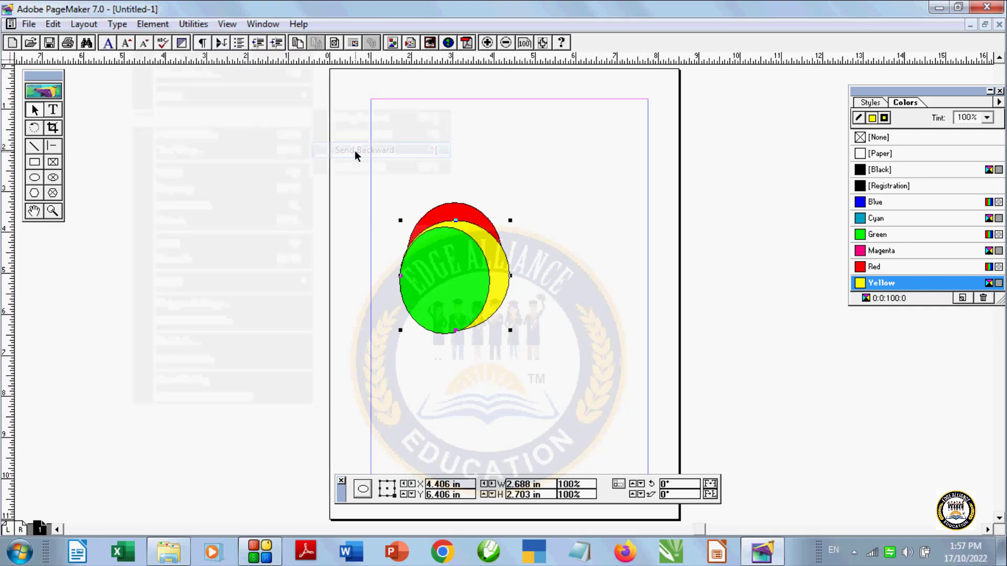
pyautogui.click(151, 24)
pyautogui.moveTo(173, 117)
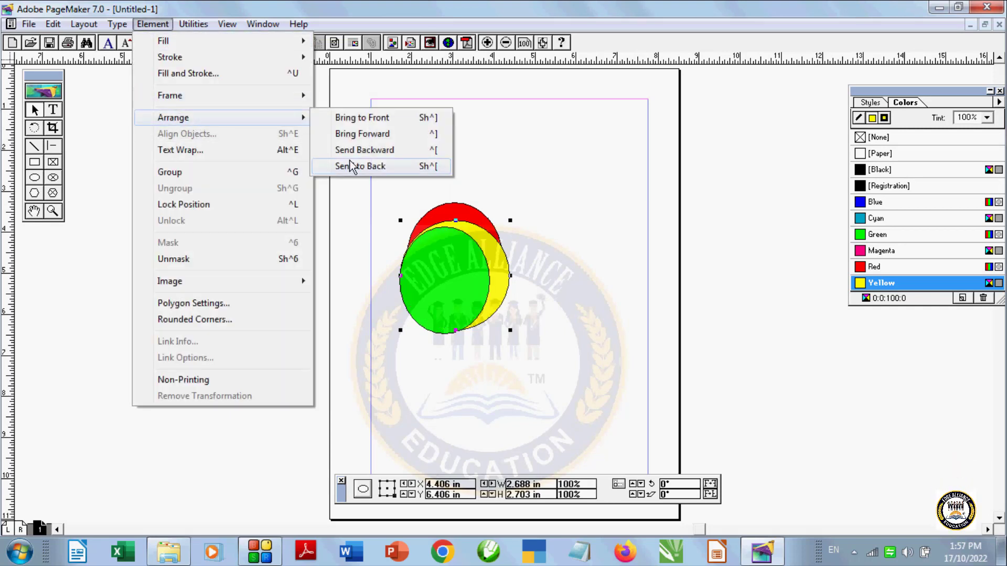
pyautogui.click(361, 151)
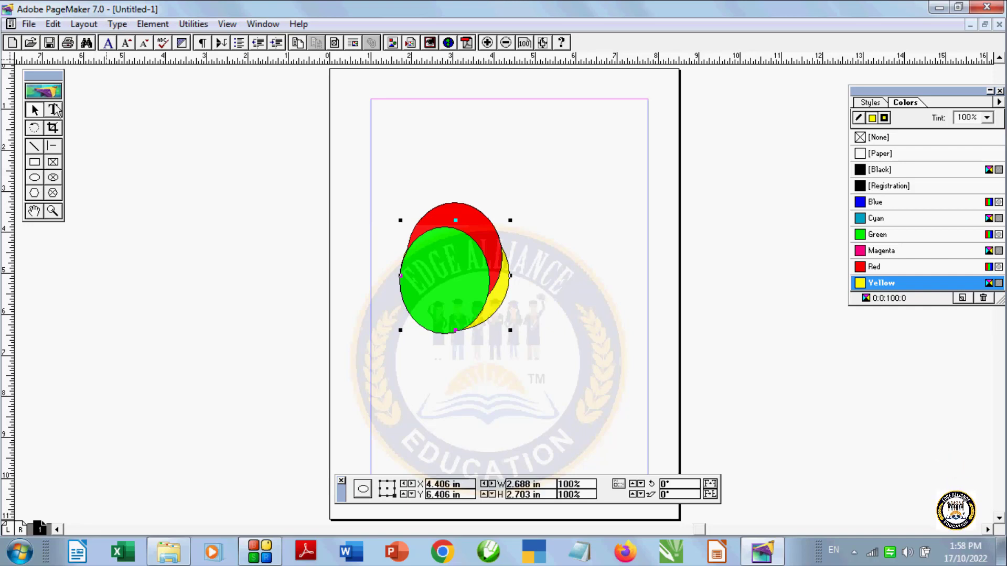
pyautogui.click(150, 26)
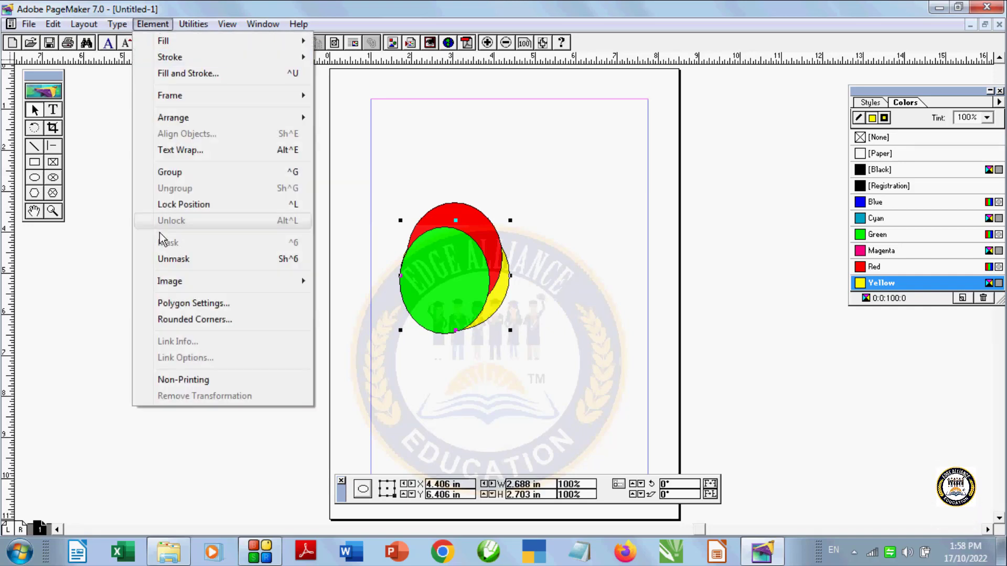
pyautogui.click(117, 197)
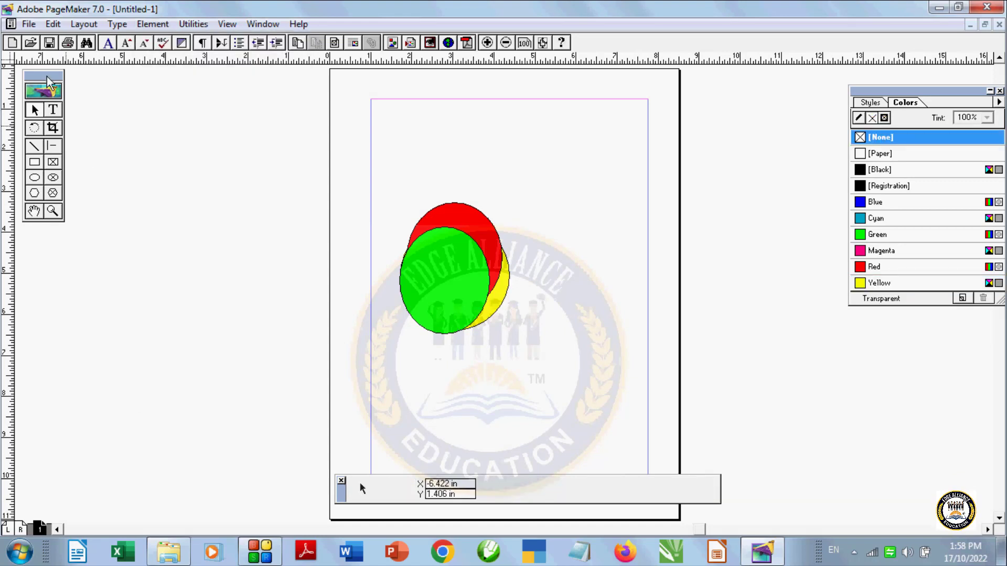
# Step: Spread the circles apart: red down-left, yellow up-right, green down-right over both
pyautogui.moveTo(439, 291); pyautogui.dragTo(454, 324)
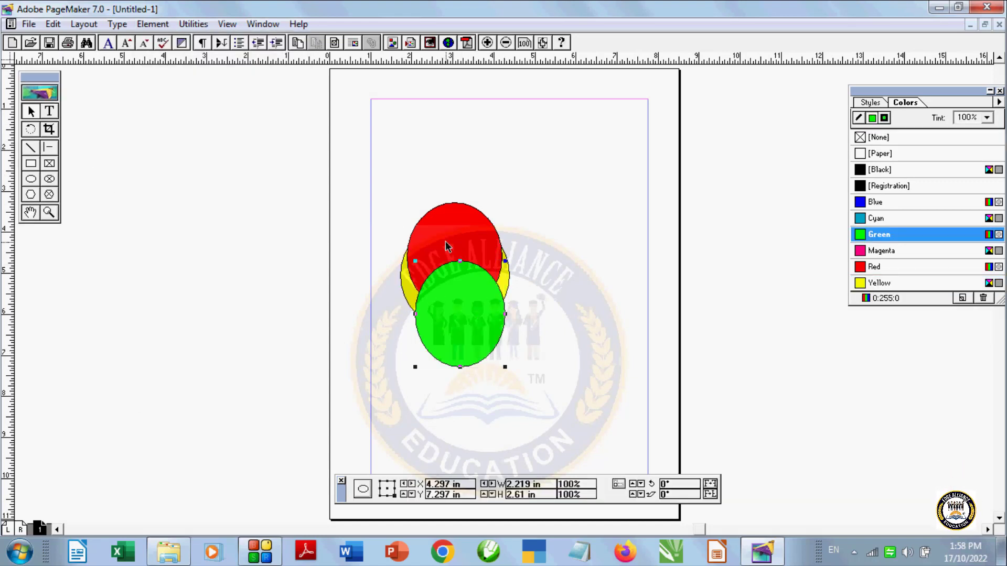
pyautogui.moveTo(460, 235); pyautogui.dragTo(391, 295)
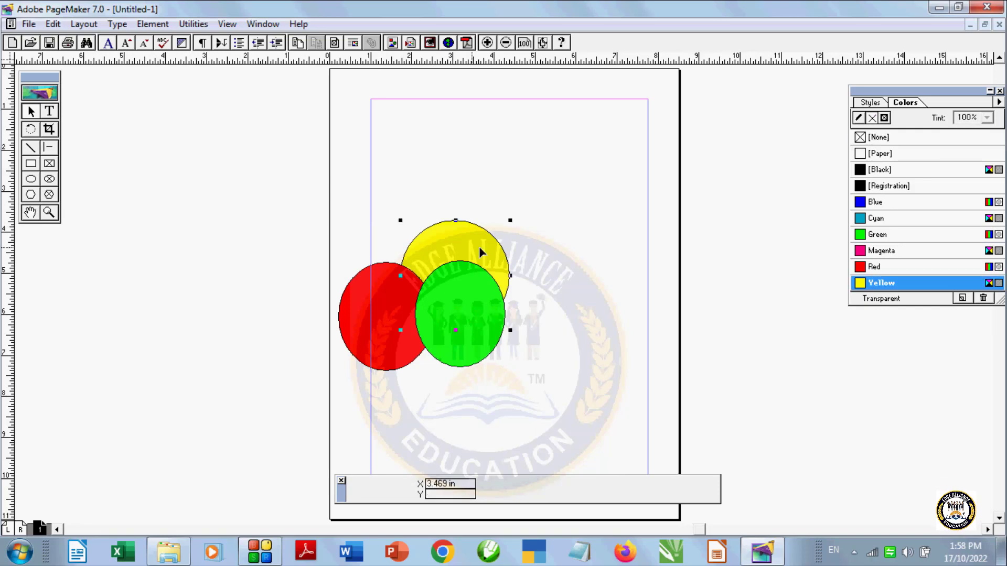
pyautogui.moveTo(494, 230); pyautogui.dragTo(551, 217)
pyautogui.moveTo(464, 306); pyautogui.dragTo(524, 341)
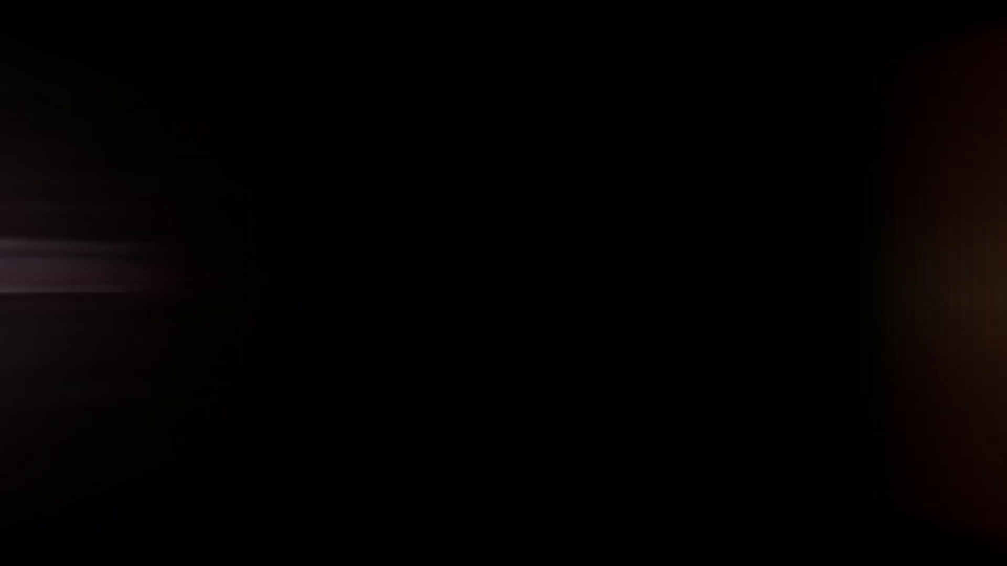